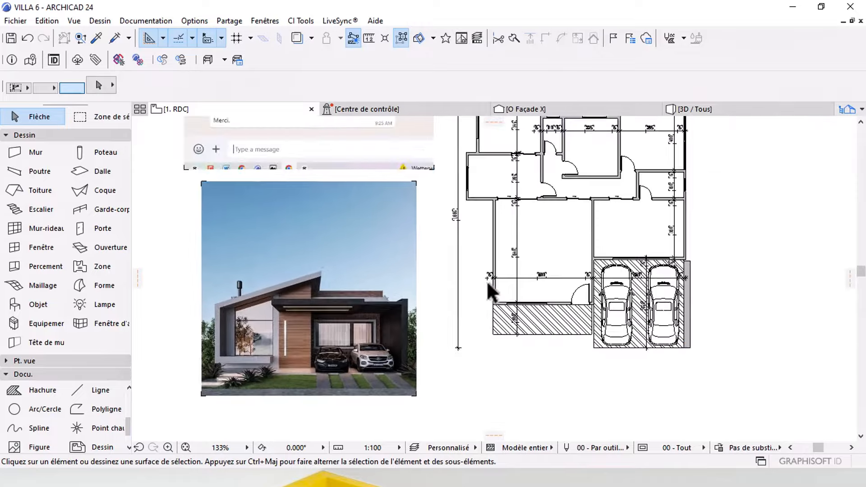
Step: Examine the client's room requirements, the reference facade image and the ground-floor plan
{"action": "scroll", "coordinate": [581, 256], "scroll_direction": "up", "scroll_amount": 5}
{"action": "scroll", "coordinate": [469, 251], "scroll_direction": "down", "scroll_amount": 5}
{"action": "scroll", "coordinate": [586, 333], "scroll_direction": "up", "scroll_amount": 9}
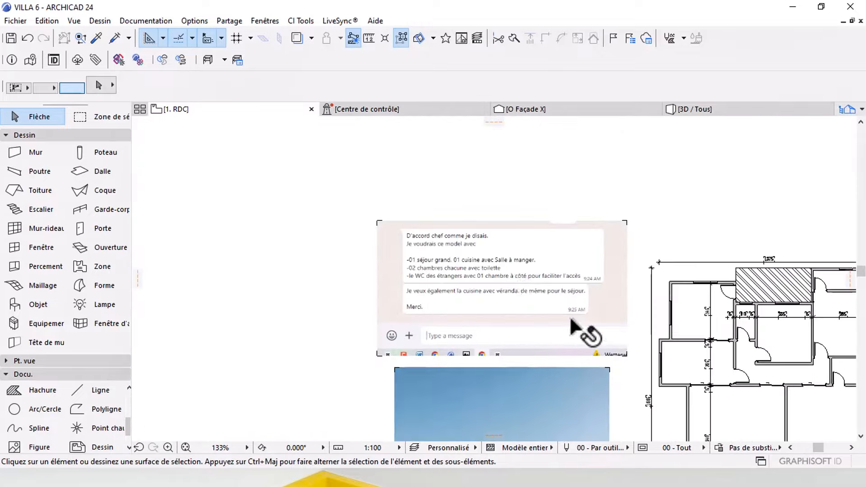
{"action": "scroll", "coordinate": [408, 263], "scroll_direction": "down", "scroll_amount": 9}
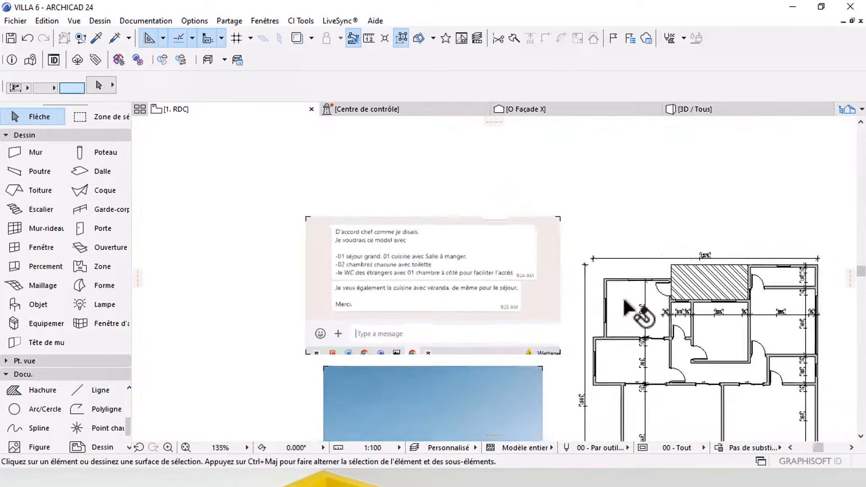
{"action": "middle_click_drag", "start_coordinate": [622, 296], "coordinate": [503, 232]}
{"action": "middle_click_drag", "start_coordinate": [544, 254], "coordinate": [464, 216]}
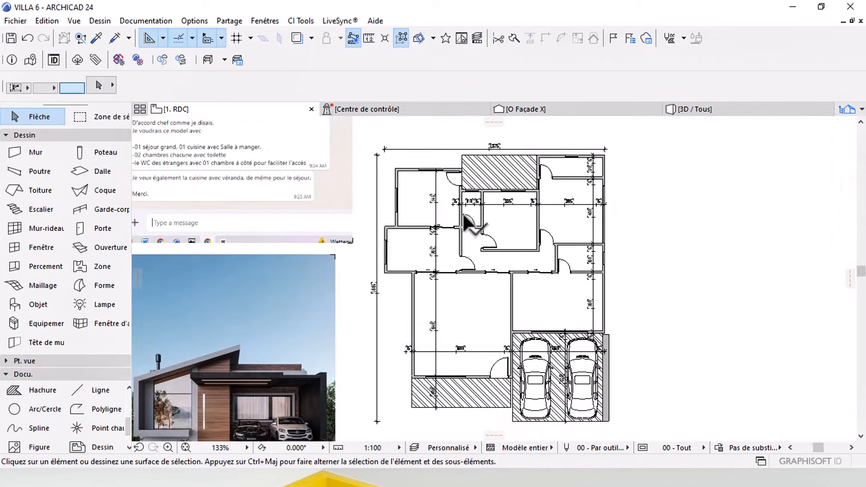
Step: Copy the entire ground-floor plan with its dimensions and cars horizontally into the empty space east of the original
{"action": "scroll", "coordinate": [485, 247], "scroll_direction": "down", "scroll_amount": 3}
{"action": "middle_click_drag", "start_coordinate": [483, 248], "coordinate": [363, 255]}
{"action": "left_click_drag", "start_coordinate": [341, 159], "coordinate": [547, 394]}
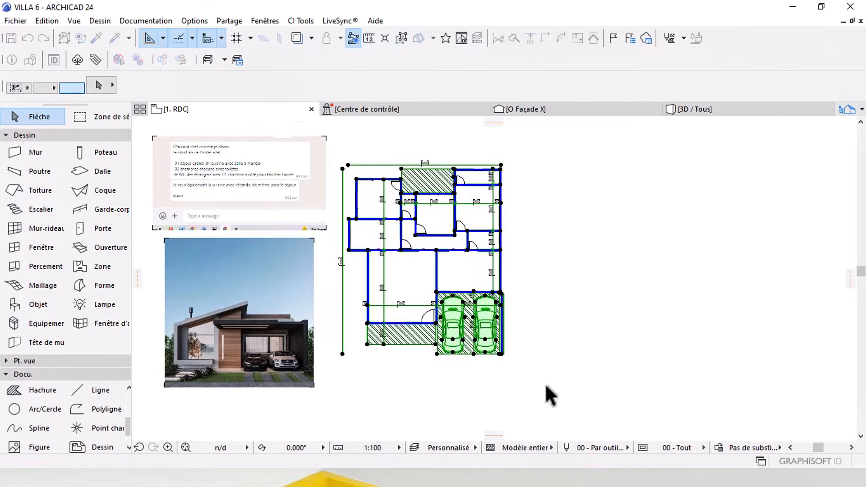
{"action": "left_click_drag", "start_coordinate": [399, 312], "coordinate": [398, 308], "text": "ctrl"}
{"action": "middle_click_drag", "start_coordinate": [512, 323], "coordinate": [323, 321]}
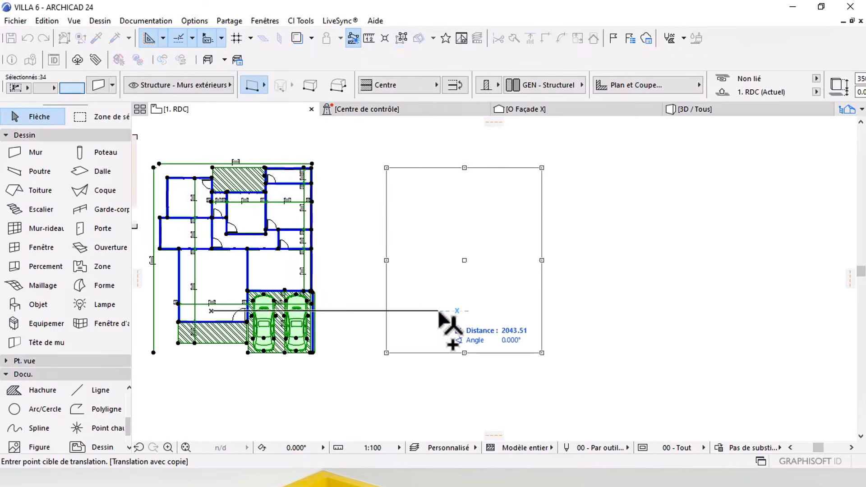
{"action": "left_click", "coordinate": [424, 313]}
{"action": "middle_click_drag", "start_coordinate": [408, 318], "coordinate": [444, 311]}
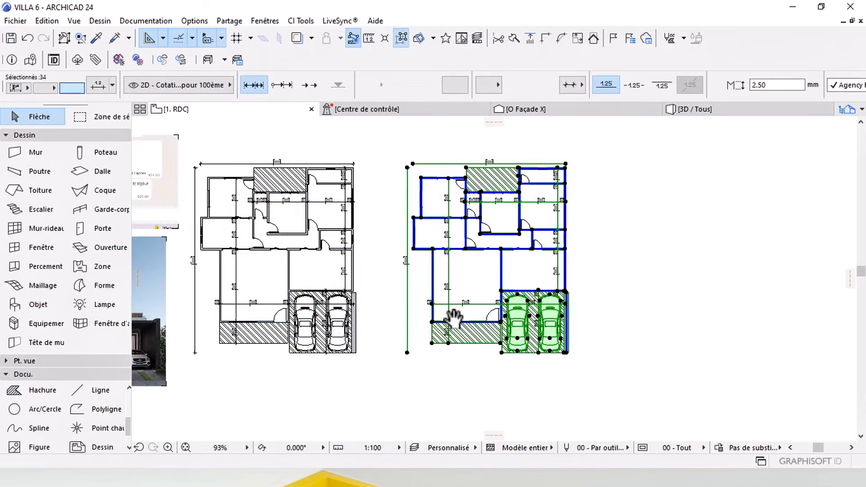
{"action": "left_click", "coordinate": [390, 296]}
{"action": "middle_click_drag", "start_coordinate": [393, 290], "coordinate": [382, 291]}
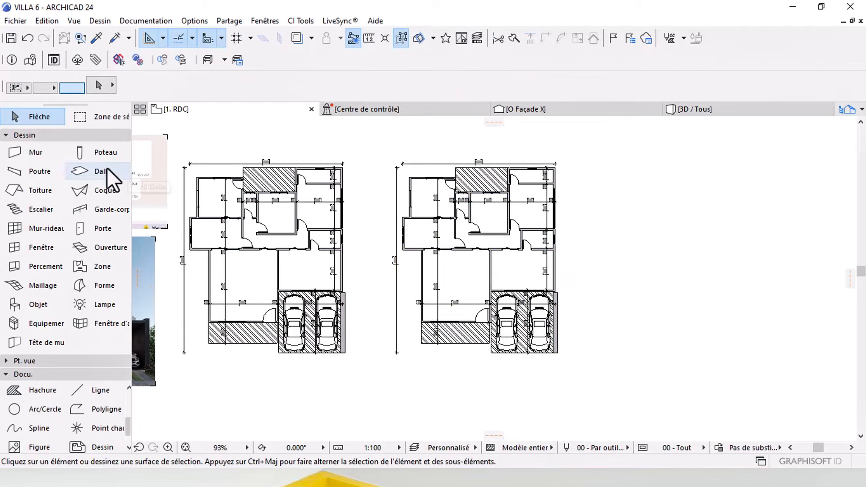
Step: Enclose the copied plan in a selection area and delete all of its dimensions
{"action": "left_click", "coordinate": [109, 118]}
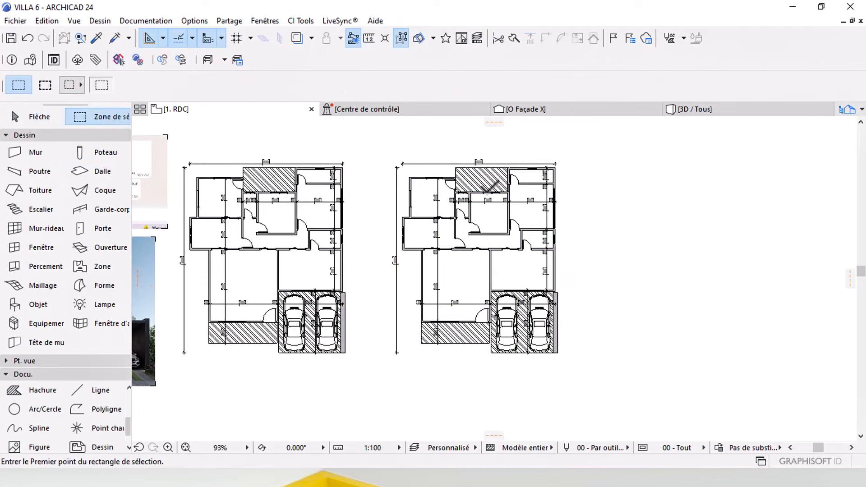
{"action": "left_click", "coordinate": [585, 368]}
{"action": "scroll", "coordinate": [63, 399], "scroll_direction": "up", "scroll_amount": 3}
{"action": "left_click", "coordinate": [42, 392]}
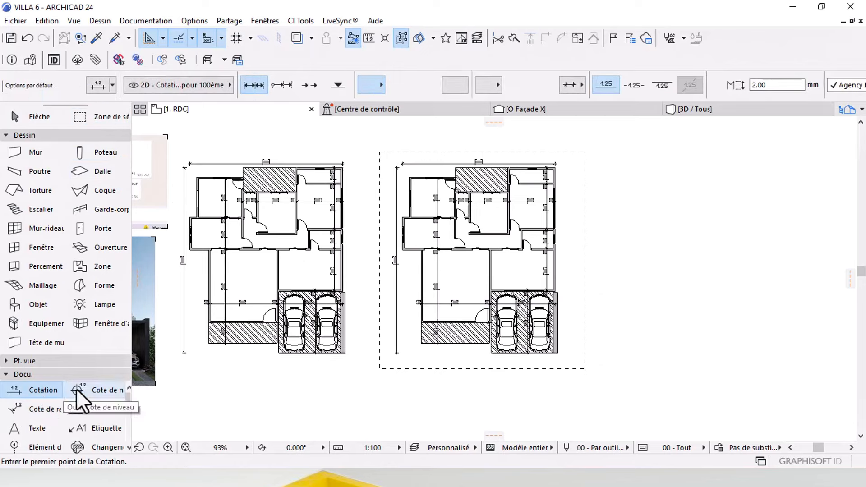
{"action": "key", "text": "Delete"}
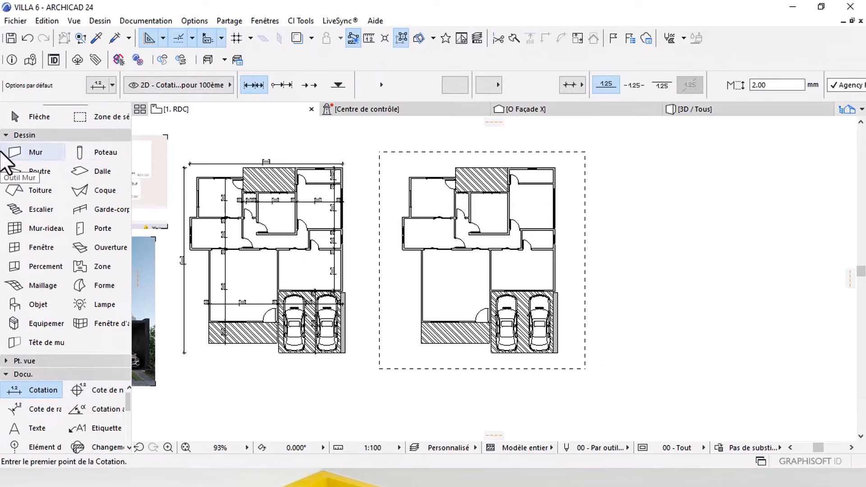
Step: Search the object library for "LIT" and choose the double bed Disposition lit 24 as the default object
{"action": "left_click", "coordinate": [34, 118]}
{"action": "middle_click_drag", "start_coordinate": [501, 259], "coordinate": [447, 259]}
{"action": "scroll", "coordinate": [393, 228], "scroll_direction": "up", "scroll_amount": 3}
{"action": "middle_click_drag", "start_coordinate": [397, 236], "coordinate": [414, 264]}
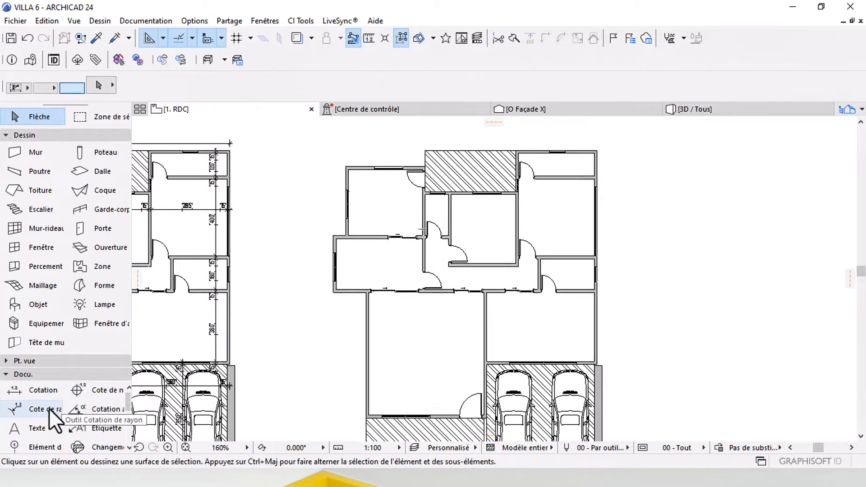
{"action": "double_click", "coordinate": [37, 303]}
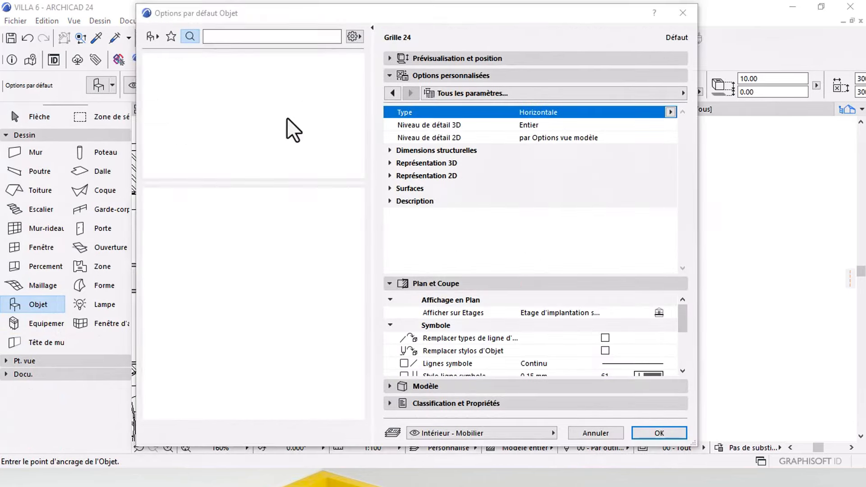
{"action": "left_click", "coordinate": [249, 36]}
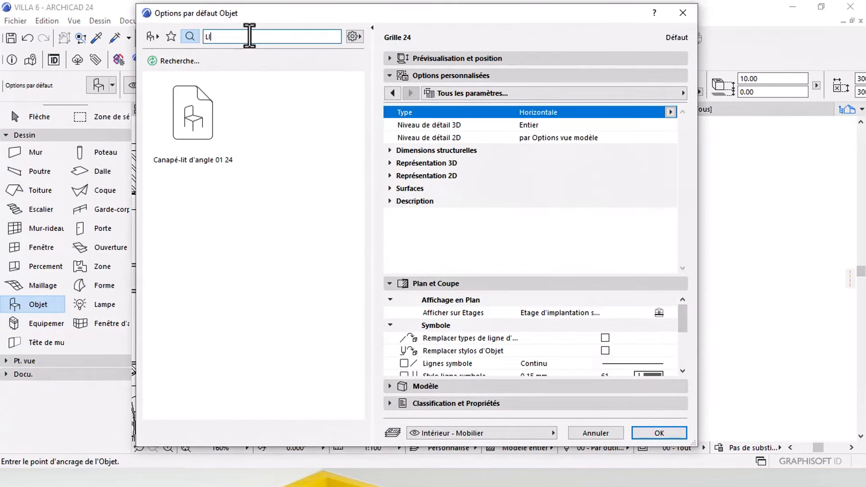
{"action": "type", "text": "LIT"}
{"action": "left_click", "coordinate": [194, 133]}
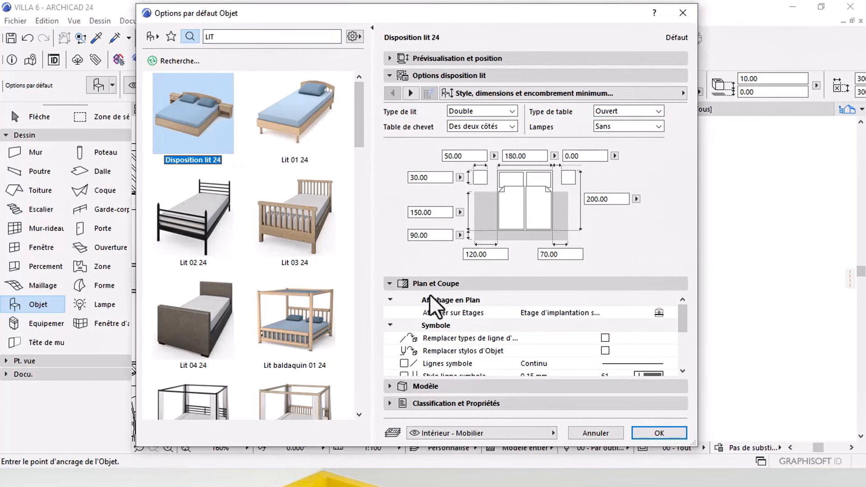
{"action": "mouse_move", "coordinate": [211, 135]}
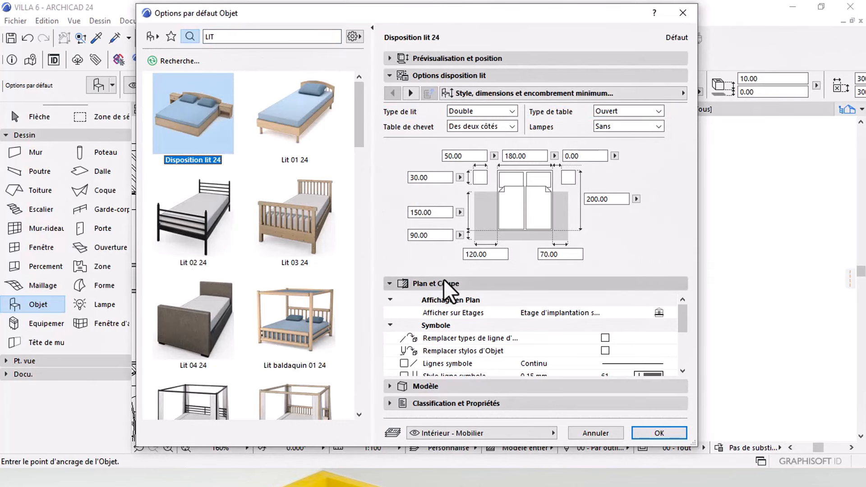
Step: Override the bed symbol's line types and pens, set its symbol line pen to 1 (0.01 mm), and accept the settings
{"action": "left_click", "coordinate": [604, 351]}
{"action": "left_click", "coordinate": [605, 338]}
{"action": "scroll", "coordinate": [644, 354], "scroll_direction": "down", "scroll_amount": 3}
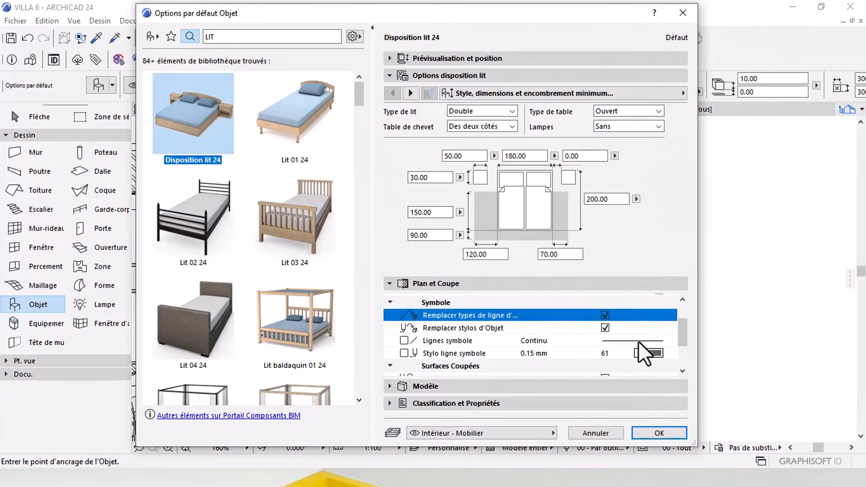
{"action": "left_click", "coordinate": [658, 340]}
{"action": "left_click", "coordinate": [452, 189]}
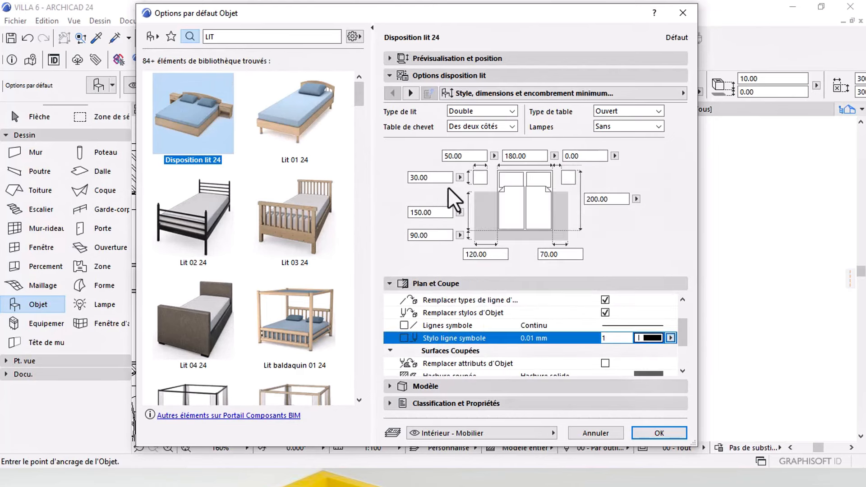
{"action": "key", "text": "Return"}
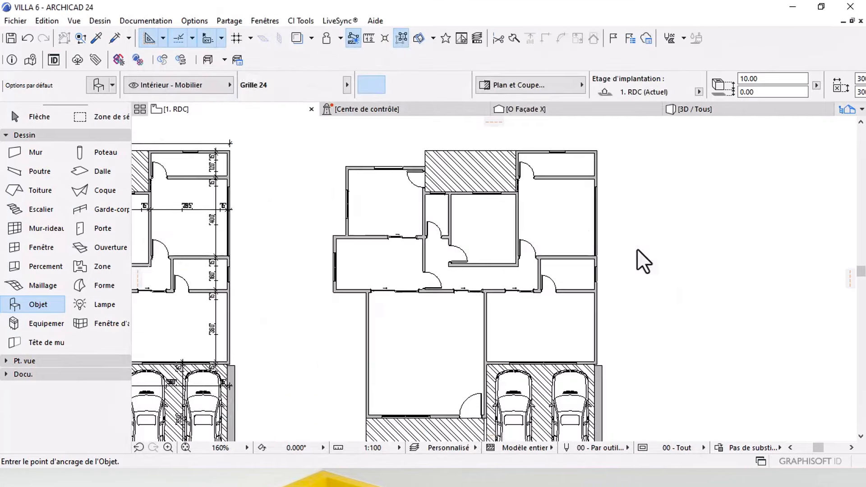
Step: Place the double bed in the upper-right bedroom of the copied plan and move it clear of the walls
{"action": "scroll", "coordinate": [609, 247], "scroll_direction": "up", "scroll_amount": 3}
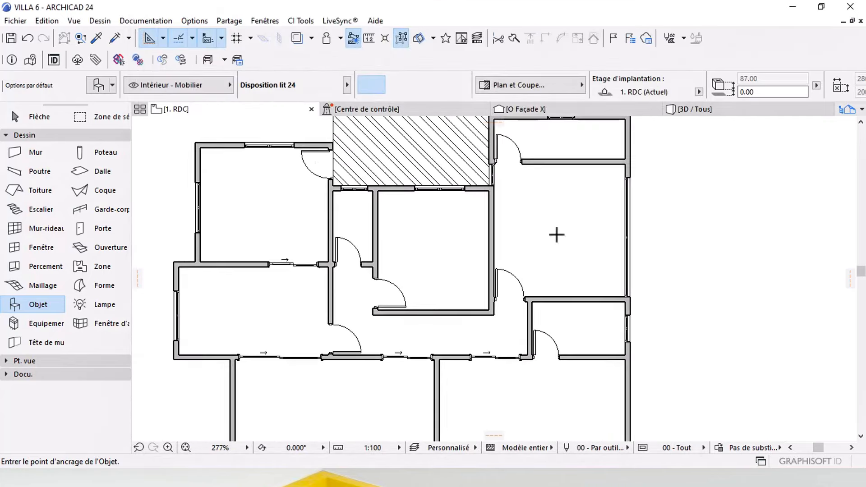
{"action": "left_click", "coordinate": [555, 226]}
{"action": "key", "text": "Escape"}
{"action": "scroll", "coordinate": [588, 169], "scroll_direction": "up", "scroll_amount": 2}
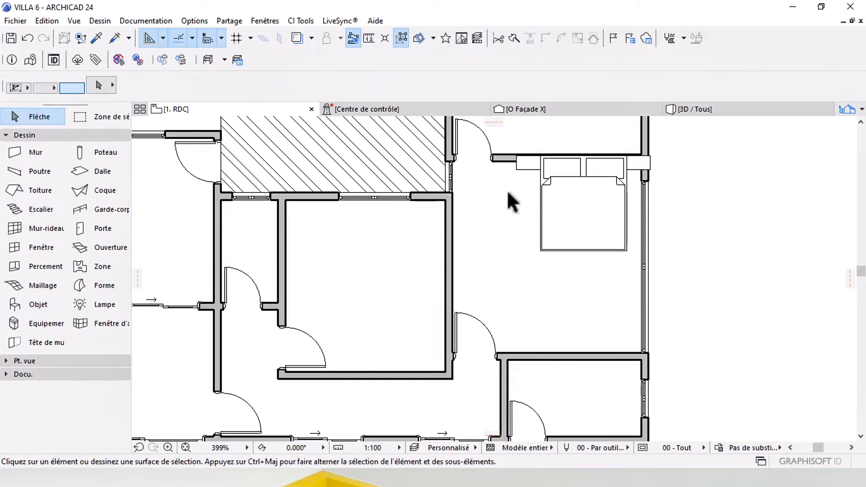
{"action": "left_click", "coordinate": [583, 214]}
{"action": "left_click_drag", "start_coordinate": [585, 208], "coordinate": [559, 251]}
{"action": "left_click", "coordinate": [559, 310]}
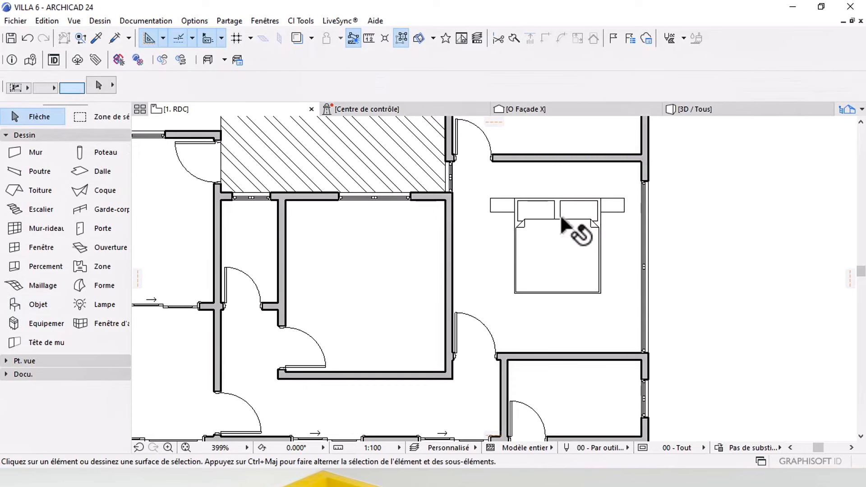
Step: Set the placed bed's symbol line pen to the red pen 20 and inspect its outline
{"action": "left_click", "coordinate": [569, 264]}
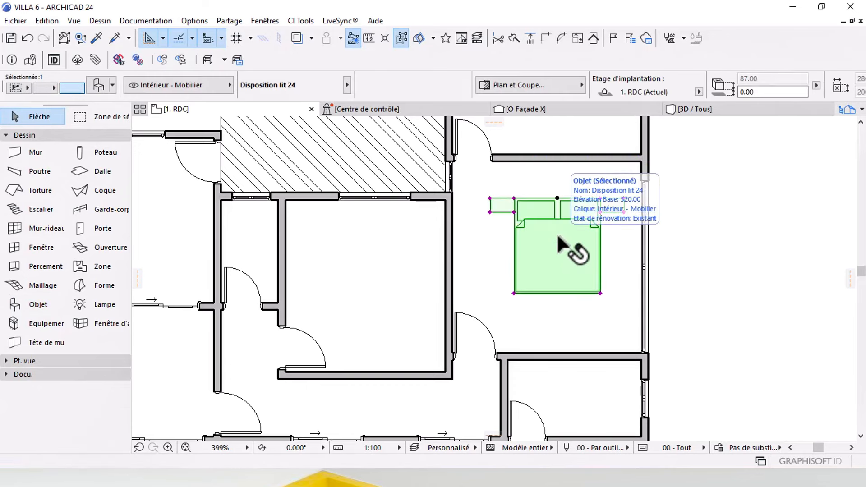
{"action": "double_click", "coordinate": [559, 246]}
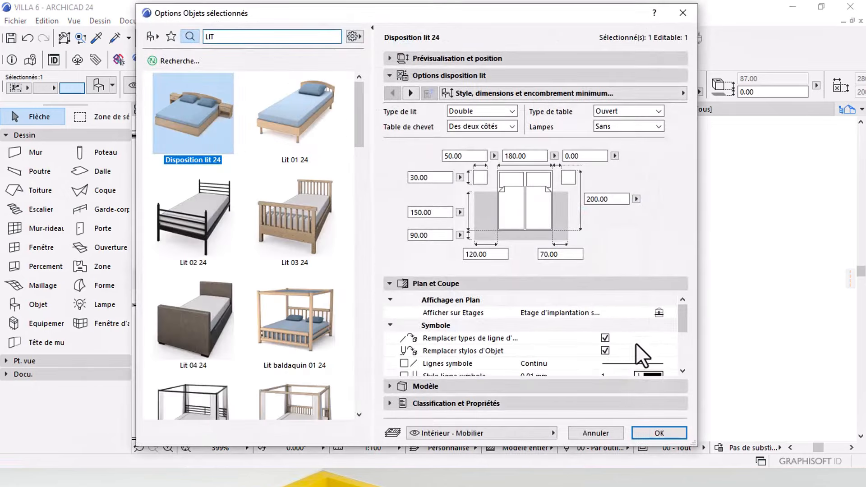
{"action": "scroll", "coordinate": [654, 360], "scroll_direction": "down", "scroll_amount": 3}
{"action": "left_click", "coordinate": [647, 337]}
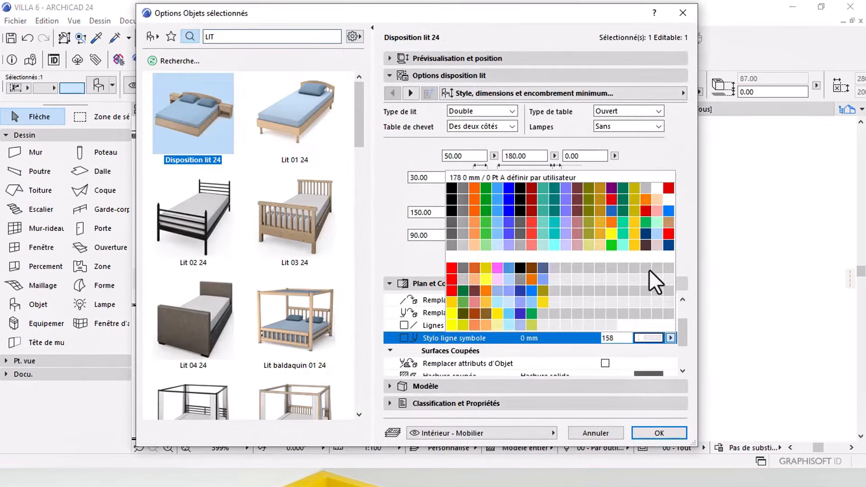
{"action": "left_click", "coordinate": [668, 187]}
{"action": "key", "text": "Return"}
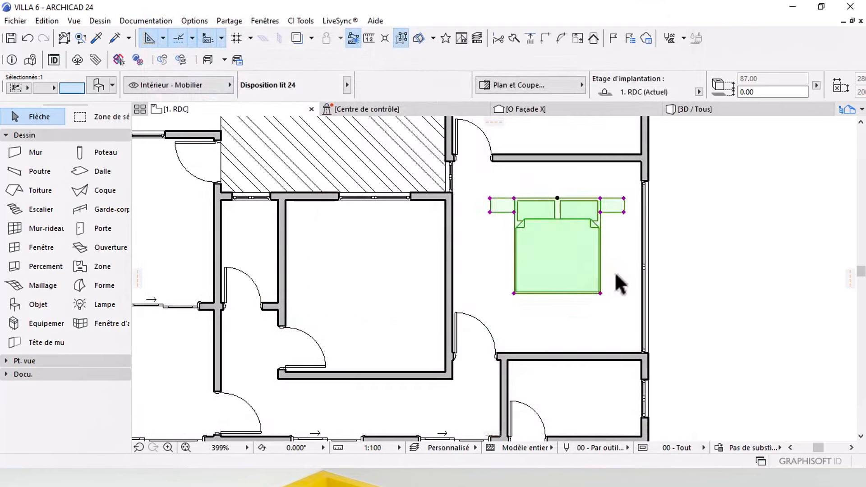
{"action": "key", "text": "Escape"}
{"action": "scroll", "coordinate": [555, 227], "scroll_direction": "up", "scroll_amount": 4}
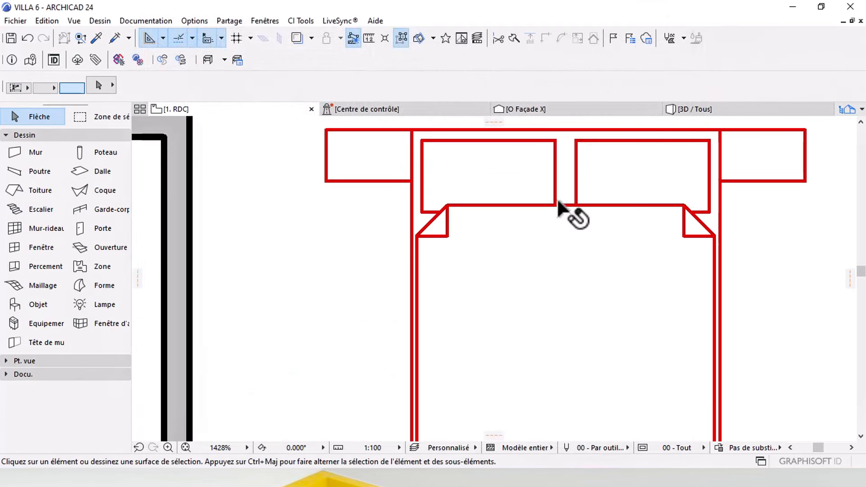
{"action": "scroll", "coordinate": [554, 235], "scroll_direction": "down", "scroll_amount": 2}
Step: Set the placed bed's symbol line pen back to black pen 1
{"action": "left_click", "coordinate": [549, 261]}
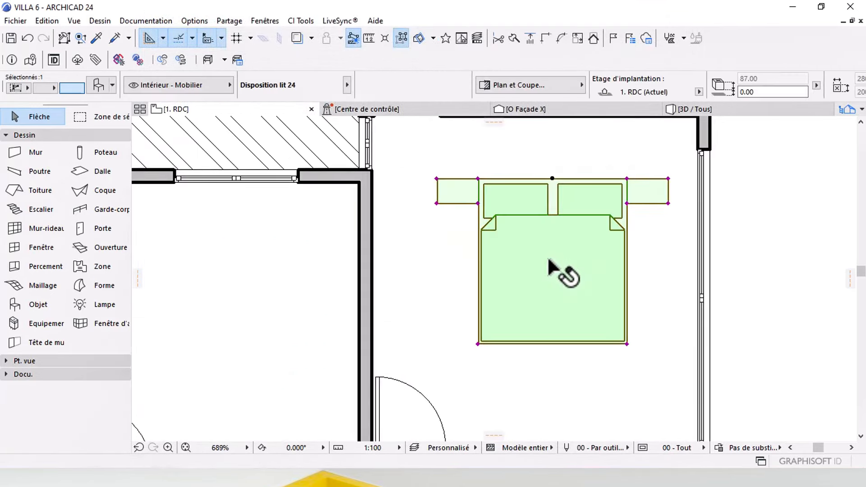
{"action": "key", "text": "ctrl+t"}
{"action": "scroll", "coordinate": [655, 354], "scroll_direction": "down", "scroll_amount": 3}
{"action": "left_click", "coordinate": [646, 299]}
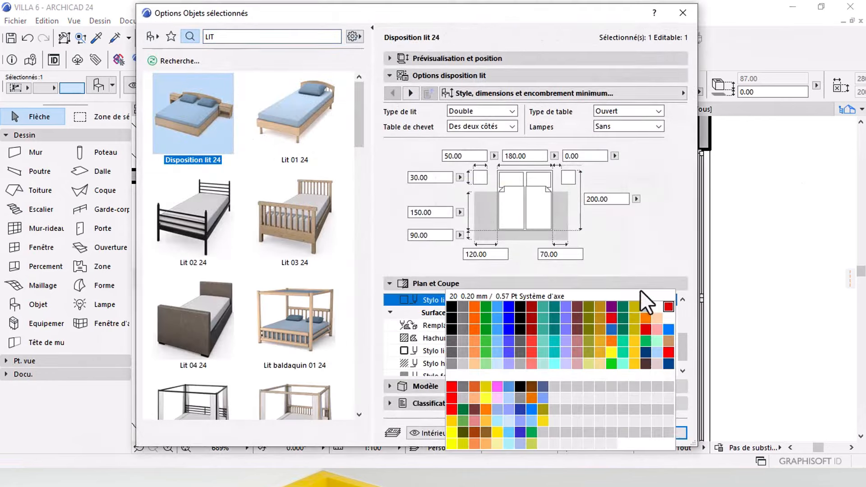
{"action": "left_click", "coordinate": [451, 308]}
{"action": "key", "text": "Return"}
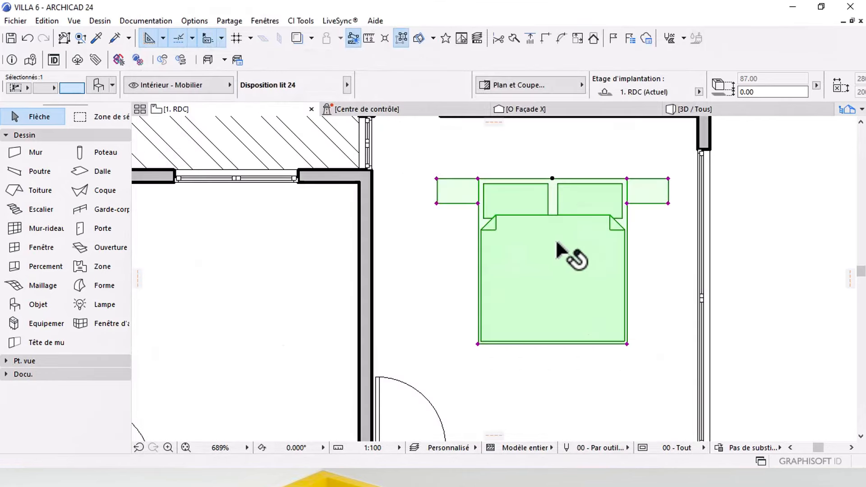
Step: Rotate the bed by -90° so its headboard faces the bedroom's exterior window
{"action": "key", "text": "ctrl+e"}
{"action": "left_click", "coordinate": [547, 257]}
{"action": "left_click", "coordinate": [585, 257]}
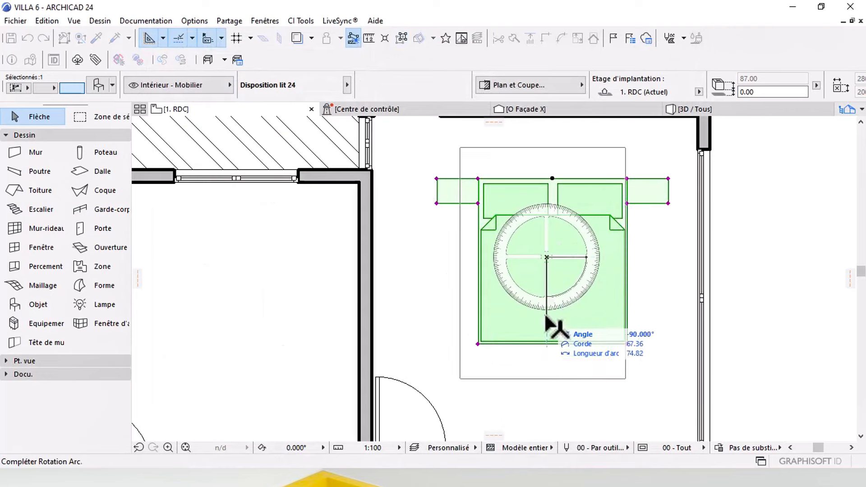
{"action": "left_click", "coordinate": [547, 316]}
Step: Move the bed horizontally until its headboard rests against the bedroom's exterior window wall
{"action": "middle_click_drag", "start_coordinate": [595, 309], "coordinate": [582, 309]}
{"action": "middle_click_drag", "start_coordinate": [628, 290], "coordinate": [553, 250]}
{"action": "left_click", "coordinate": [536, 222]}
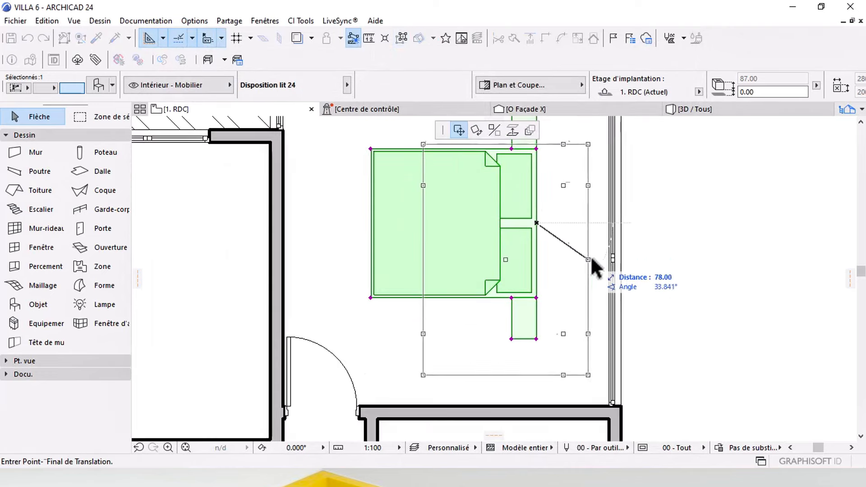
{"action": "left_click", "coordinate": [608, 222]}
{"action": "scroll", "coordinate": [613, 252], "scroll_direction": "down", "scroll_amount": 5}
{"action": "scroll", "coordinate": [604, 262], "scroll_direction": "up", "scroll_amount": 3}
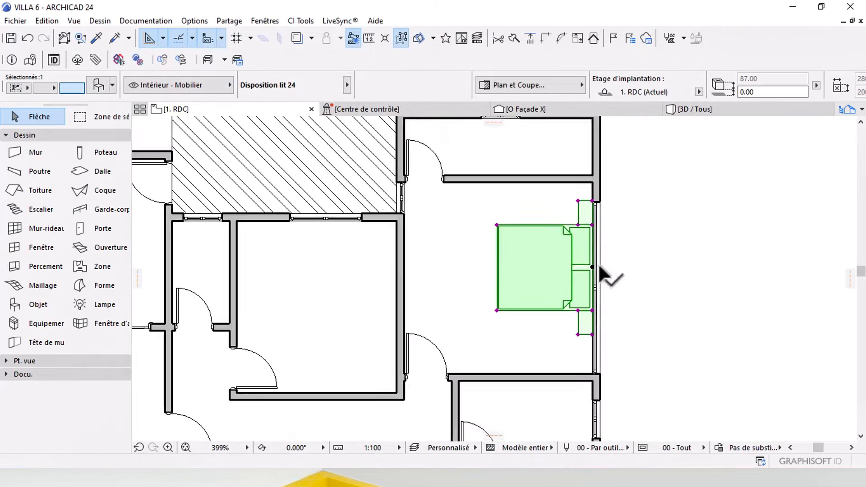
{"action": "scroll", "coordinate": [596, 238], "scroll_direction": "up", "scroll_amount": 4}
{"action": "left_click", "coordinate": [589, 288]}
{"action": "left_click", "coordinate": [589, 289]}
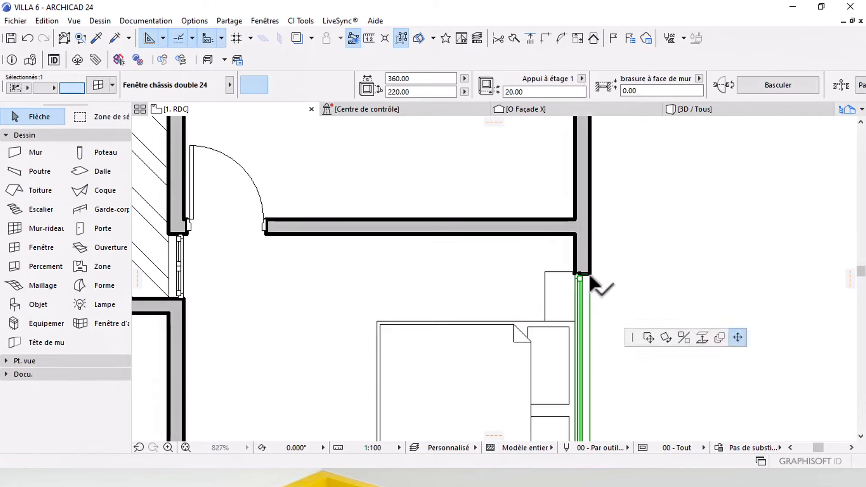
{"action": "scroll", "coordinate": [590, 284], "scroll_direction": "up", "scroll_amount": 3}
{"action": "scroll", "coordinate": [587, 230], "scroll_direction": "up", "scroll_amount": 1}
{"action": "key", "text": "Escape"}
{"action": "key", "text": "Escape"}
{"action": "scroll", "coordinate": [614, 252], "scroll_direction": "down", "scroll_amount": 6}
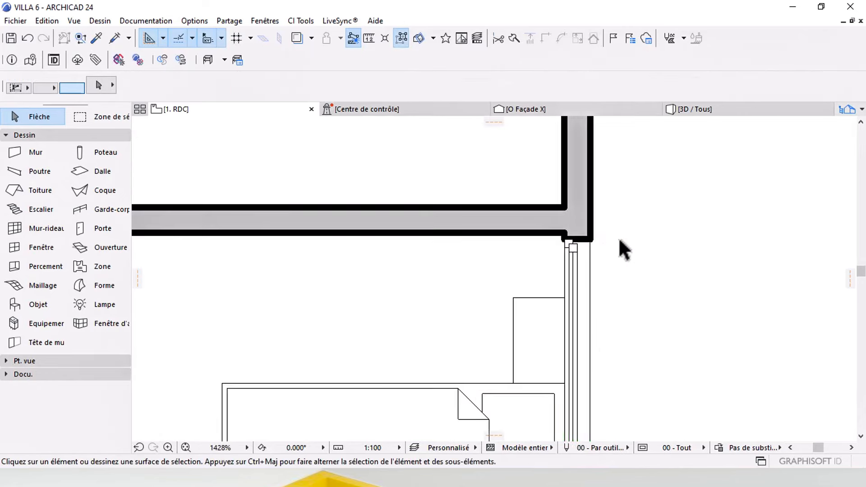
Step: Copy the double bed from the upper-right bedroom to the wall between the living room and the bedroom above the garage
{"action": "left_click", "coordinate": [579, 292]}
{"action": "scroll", "coordinate": [580, 291], "scroll_direction": "up", "scroll_amount": 5}
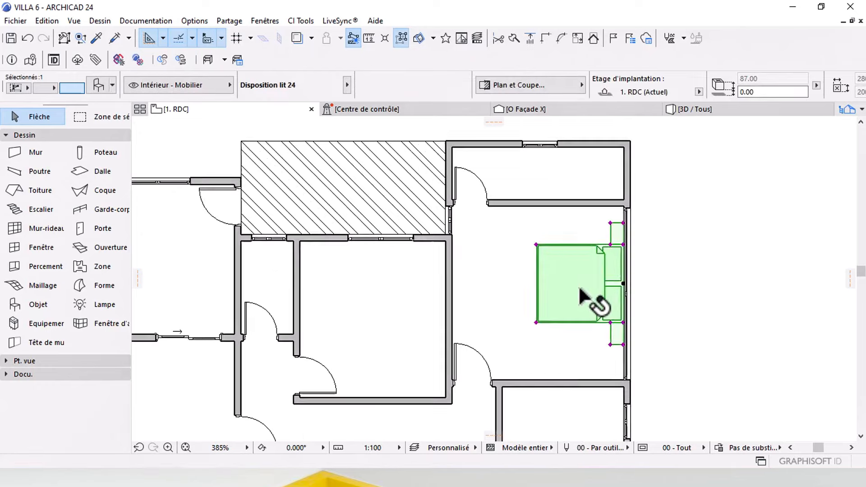
{"action": "scroll", "coordinate": [665, 300], "scroll_direction": "down", "scroll_amount": 4}
{"action": "left_click", "coordinate": [539, 280]}
{"action": "left_click", "coordinate": [666, 300]}
{"action": "middle_click_drag", "start_coordinate": [665, 300], "coordinate": [643, 231]}
{"action": "key", "text": "ctrl+shift+d"}
{"action": "left_click", "coordinate": [644, 230]}
{"action": "middle_click_drag", "start_coordinate": [606, 305], "coordinate": [674, 73]}
{"action": "scroll", "coordinate": [415, 317], "scroll_direction": "up", "scroll_amount": 4}
{"action": "left_click", "coordinate": [496, 221]}
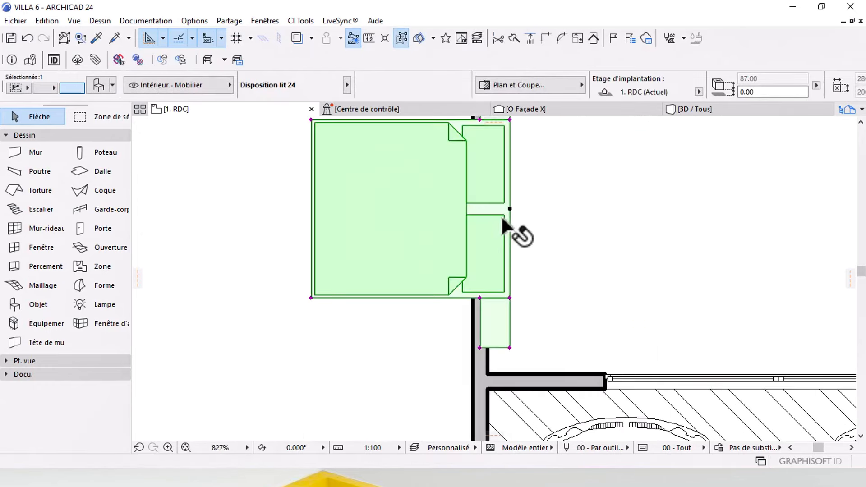
Step: Mirror the copied bed about a vertical axis so it lies inside the bedroom above the garage, headboard against the living-room wall
{"action": "key", "text": "ctrl+m"}
{"action": "left_click", "coordinate": [511, 229]}
{"action": "left_click", "coordinate": [509, 250]}
{"action": "middle_click_drag", "start_coordinate": [509, 250], "coordinate": [514, 320]}
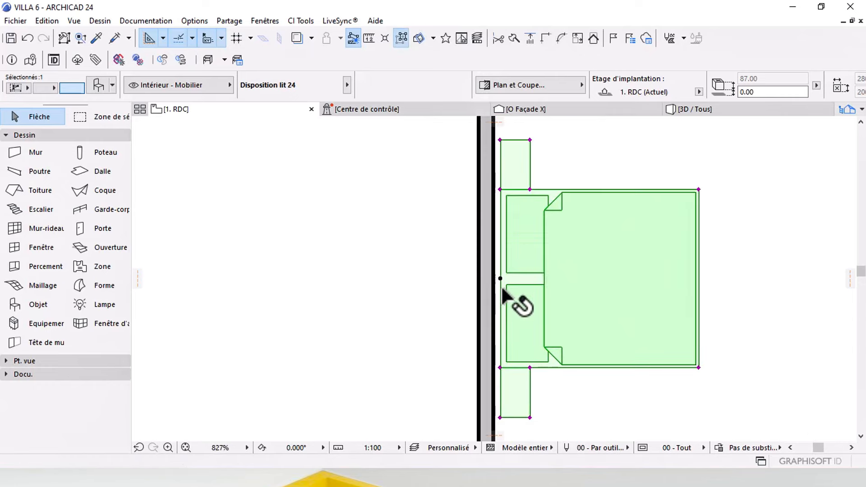
{"action": "scroll", "coordinate": [514, 280], "scroll_direction": "down", "scroll_amount": 4}
{"action": "middle_click_drag", "start_coordinate": [516, 283], "coordinate": [496, 301]}
{"action": "left_click", "coordinate": [625, 284]}
{"action": "scroll", "coordinate": [559, 278], "scroll_direction": "down", "scroll_amount": 1}
{"action": "scroll", "coordinate": [559, 278], "scroll_direction": "down", "scroll_amount": 1}
{"action": "middle_click_drag", "start_coordinate": [559, 277], "coordinate": [517, 318]}
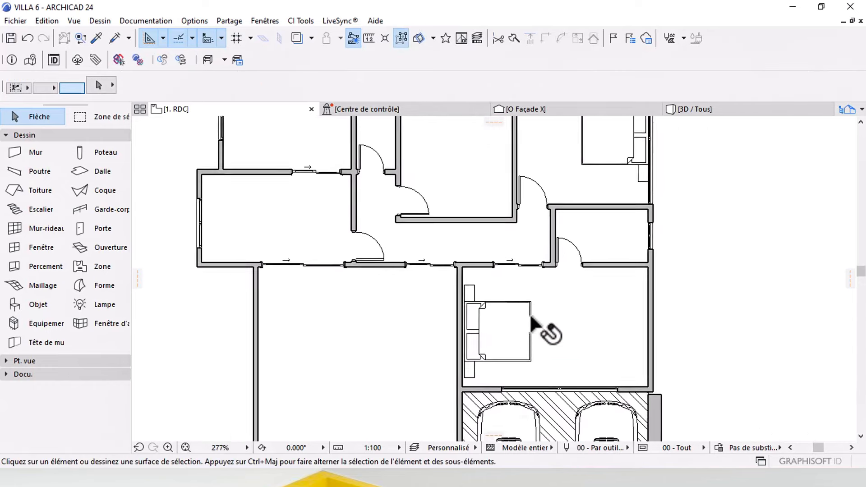
{"action": "middle_click_drag", "start_coordinate": [538, 288], "coordinate": [563, 325]}
{"action": "middle_click_drag", "start_coordinate": [501, 274], "coordinate": [511, 287]}
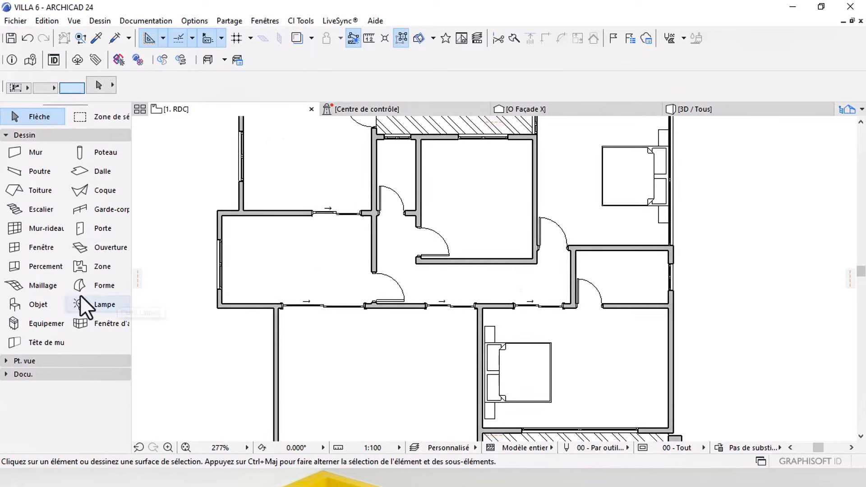
Step: Open the default Object settings and go to the library folder Canapés et sofas 24
{"action": "left_click", "coordinate": [38, 304]}
{"action": "double_click", "coordinate": [38, 305]}
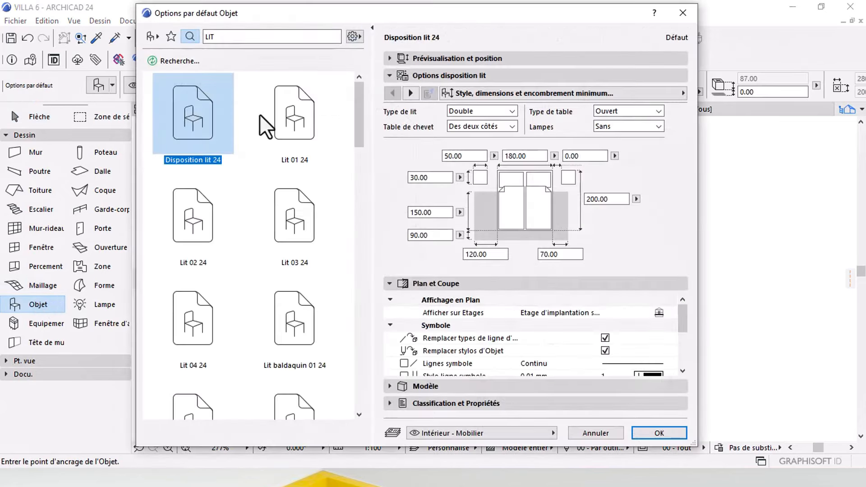
{"action": "type", "text": "SOFA"}
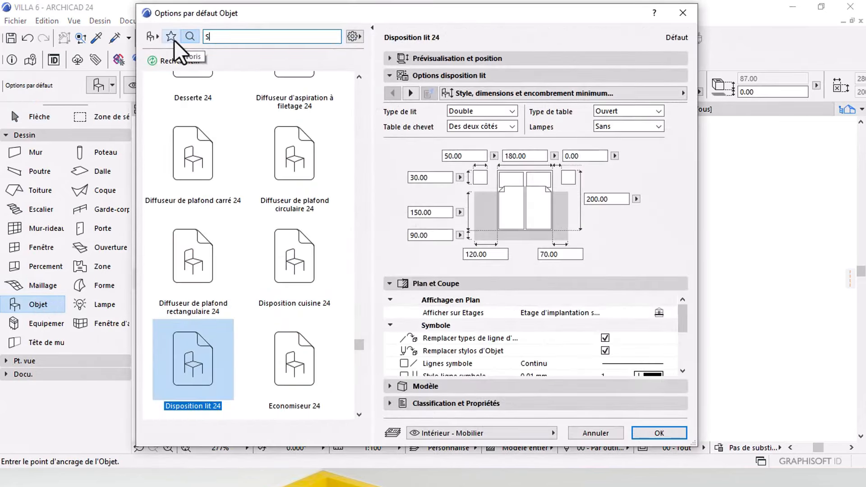
{"action": "left_click", "coordinate": [152, 36]}
{"action": "scroll", "coordinate": [257, 296], "scroll_direction": "down", "scroll_amount": 7}
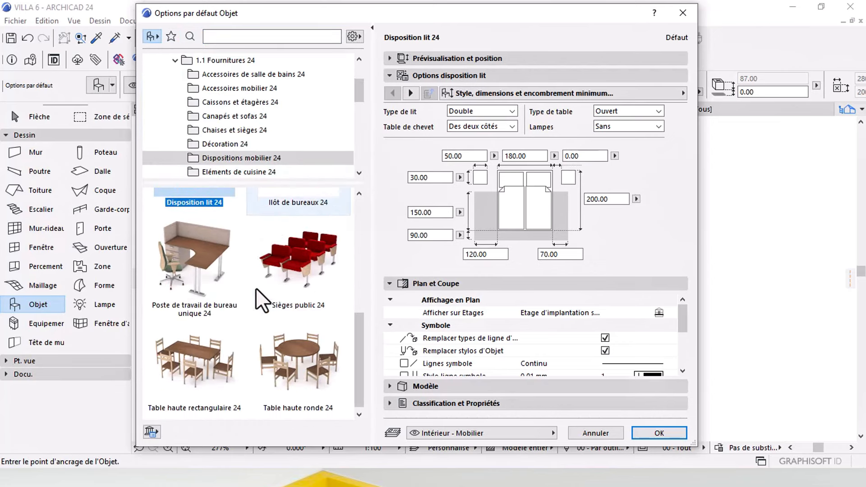
{"action": "scroll", "coordinate": [258, 288], "scroll_direction": "up", "scroll_amount": 5}
{"action": "left_click", "coordinate": [233, 118]}
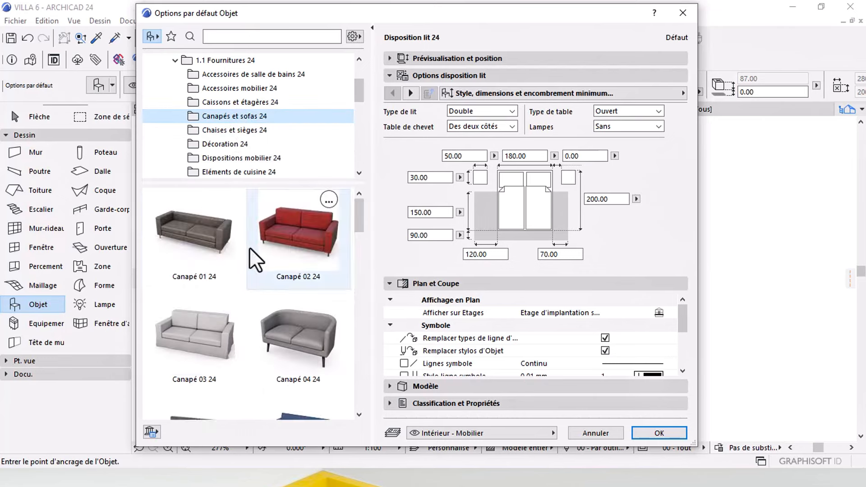
Step: Browse the sofa models and set Canapé-lit d'angle 03 24 as the default object
{"action": "scroll", "coordinate": [245, 314], "scroll_direction": "down", "scroll_amount": 8}
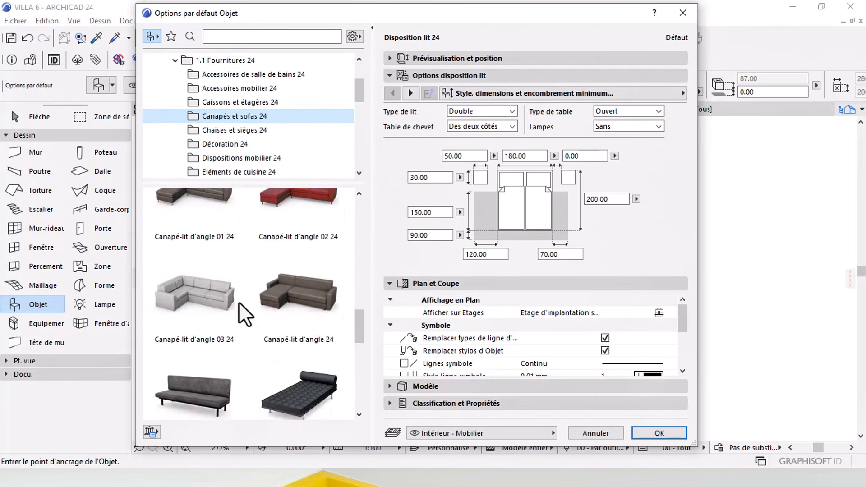
{"action": "scroll", "coordinate": [246, 315], "scroll_direction": "down", "scroll_amount": 3}
{"action": "scroll", "coordinate": [245, 313], "scroll_direction": "down", "scroll_amount": 6}
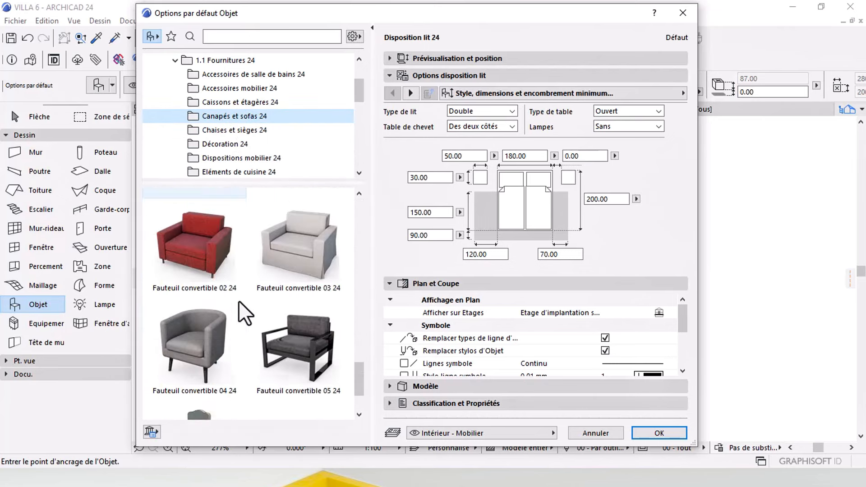
{"action": "scroll", "coordinate": [245, 313], "scroll_direction": "up", "scroll_amount": 10}
{"action": "left_click", "coordinate": [228, 322]}
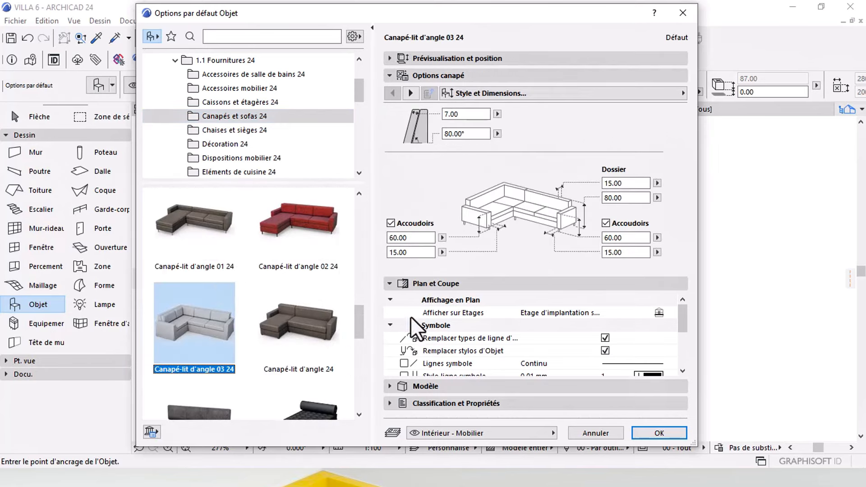
{"action": "key", "text": "Return"}
Step: Place the corner sofa in the living room and mirror it about a vertical axis so its corner faces the bedroom side
{"action": "left_click", "coordinate": [537, 219]}
{"action": "scroll", "coordinate": [537, 220], "scroll_direction": "up", "scroll_amount": 3}
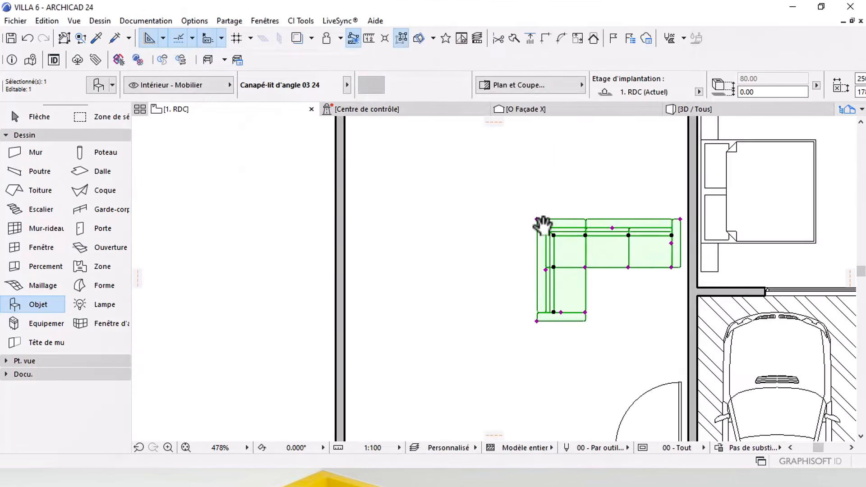
{"action": "key", "text": "ctrl+m"}
{"action": "left_click", "coordinate": [537, 220]}
{"action": "left_click", "coordinate": [537, 276]}
{"action": "middle_click_drag", "start_coordinate": [537, 276], "coordinate": [541, 310]}
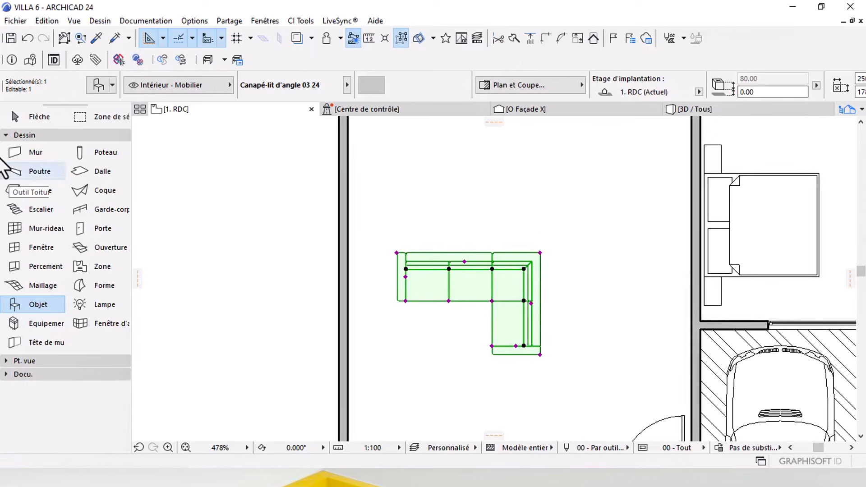
Step: Stretch the lateral section of the corner sofa towards the living room's front window
{"action": "left_click", "coordinate": [60, 117]}
{"action": "middle_click_drag", "start_coordinate": [489, 297], "coordinate": [472, 359]}
{"action": "left_click_drag", "start_coordinate": [495, 363], "coordinate": [539, 272]}
{"action": "middle_click_drag", "start_coordinate": [539, 302], "coordinate": [539, 206]}
{"action": "left_click", "coordinate": [567, 227]}
{"action": "middle_click_drag", "start_coordinate": [564, 357], "coordinate": [551, 248]}
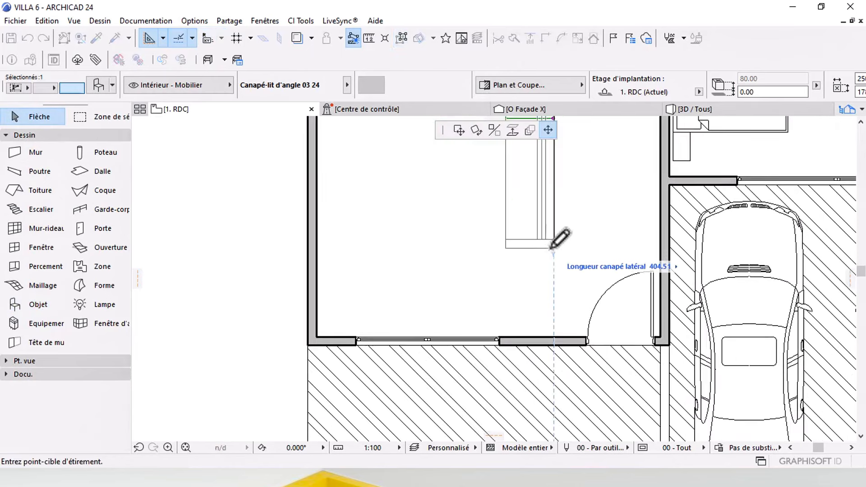
{"action": "left_click", "coordinate": [552, 235]}
{"action": "middle_click_drag", "start_coordinate": [535, 182], "coordinate": [529, 267]}
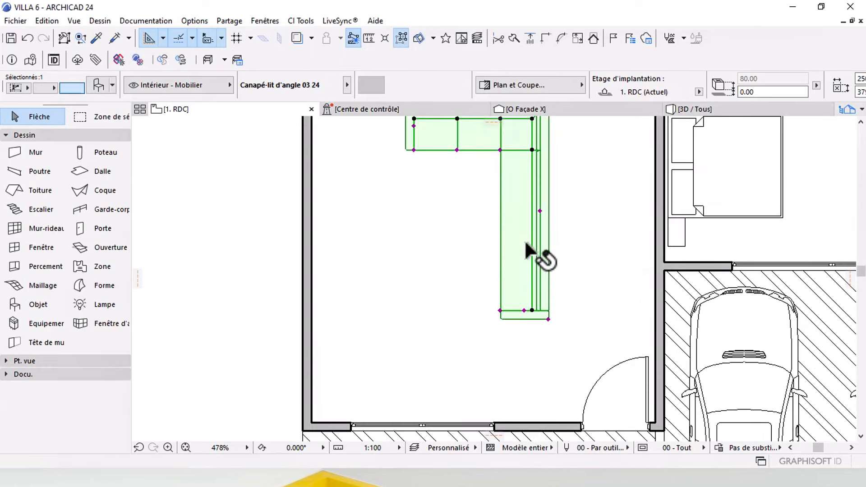
Step: Copy the stretched corner sofa slightly downward and mirror the copy about a horizontal axis so its corner is near the front window
{"action": "key", "text": "ctrl+shift+d"}
{"action": "left_click", "coordinate": [509, 204]}
{"action": "left_click", "coordinate": [508, 234]}
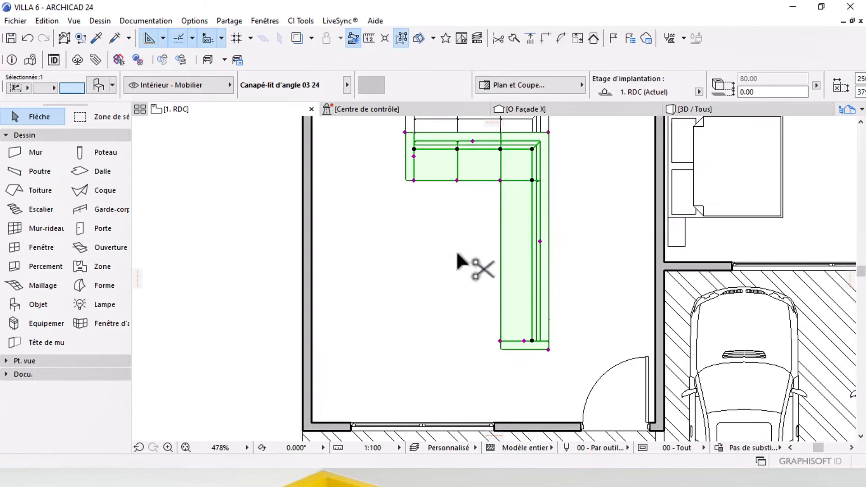
{"action": "key", "text": "ctrl+m"}
{"action": "left_click", "coordinate": [574, 256]}
{"action": "middle_click_drag", "start_coordinate": [554, 303], "coordinate": [559, 264]}
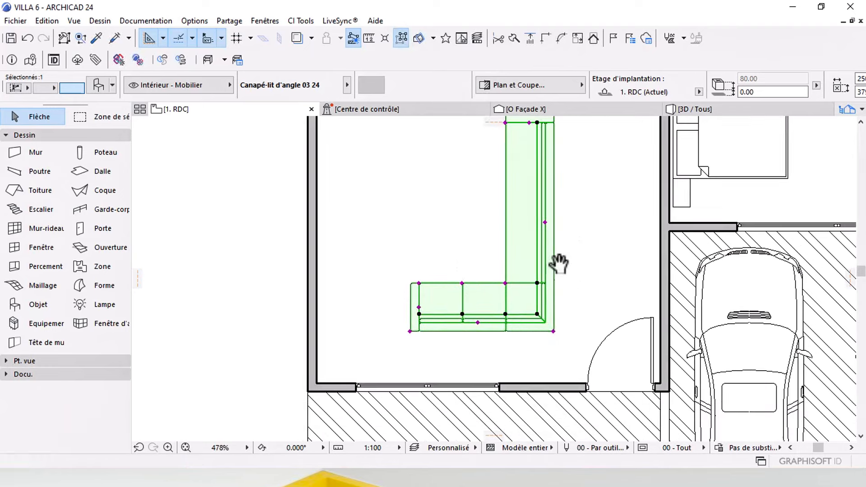
Step: Shorten the lateral section of the original upper sofa so it ends where the mirrored copy begins
{"action": "left_click", "coordinate": [532, 316]}
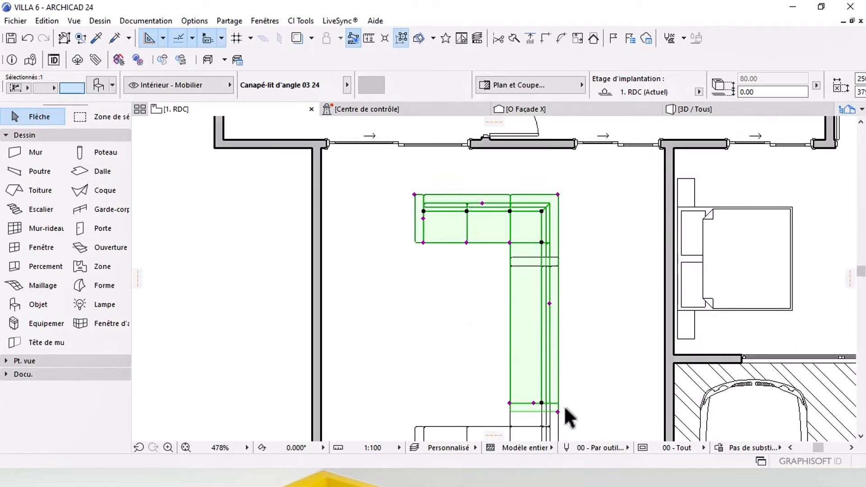
{"action": "left_click", "coordinate": [558, 412]}
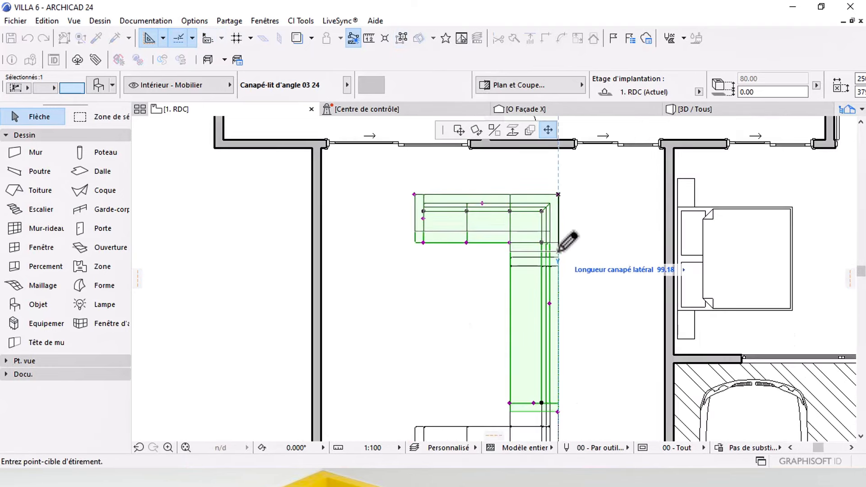
{"action": "left_click", "coordinate": [558, 256]}
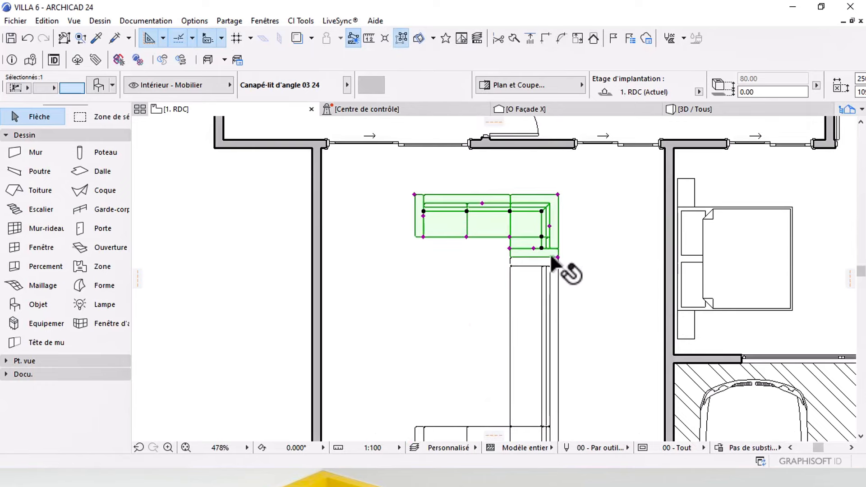
{"action": "middle_click_drag", "start_coordinate": [563, 267], "coordinate": [575, 219]}
Step: Set the number of lateral seats of the lower corner sofa to 4
{"action": "left_click", "coordinate": [560, 299]}
{"action": "middle_click_drag", "start_coordinate": [560, 299], "coordinate": [507, 276]}
{"action": "key", "text": "ctrl+t"}
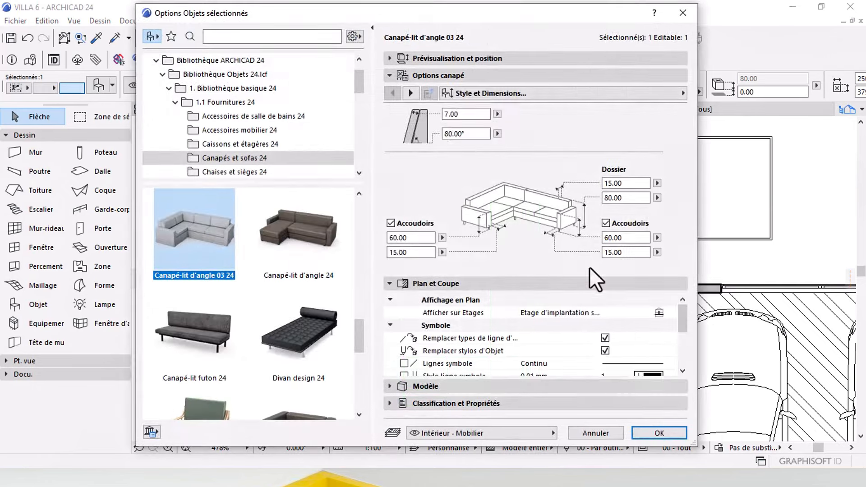
{"action": "left_click_drag", "start_coordinate": [625, 112], "coordinate": [572, 126]}
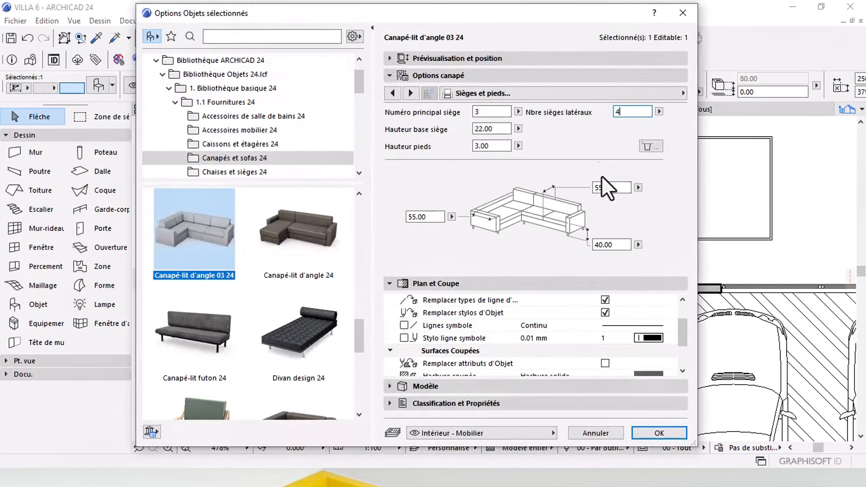
{"action": "type", "text": "4"}
{"action": "key", "text": "Return"}
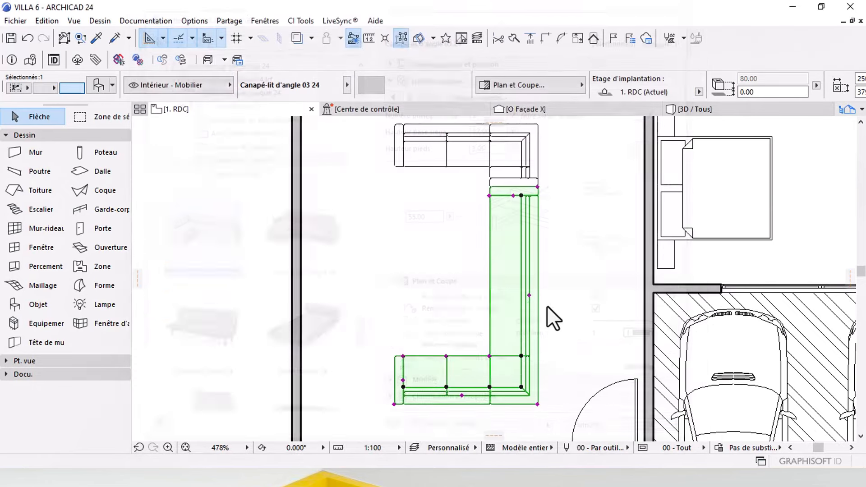
{"action": "middle_click_drag", "start_coordinate": [518, 232], "coordinate": [526, 248]}
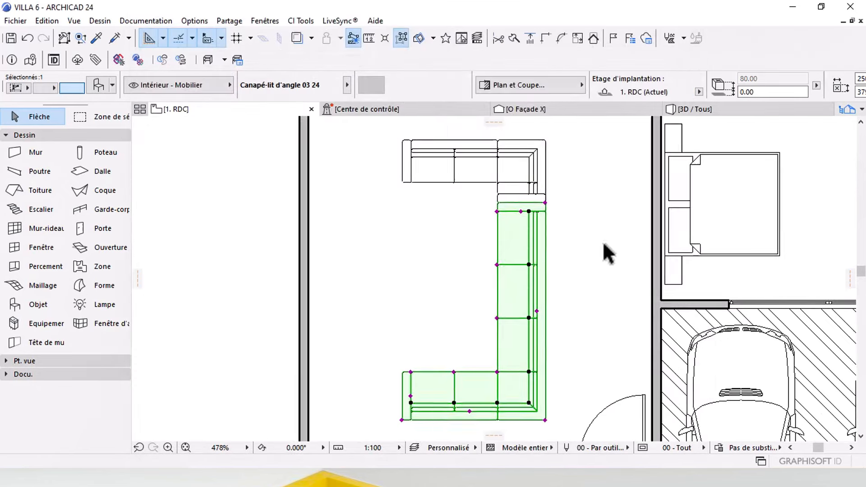
{"action": "left_click", "coordinate": [602, 241]}
{"action": "scroll", "coordinate": [533, 254], "scroll_direction": "down", "scroll_amount": 2}
{"action": "middle_click_drag", "start_coordinate": [430, 274], "coordinate": [369, 290]}
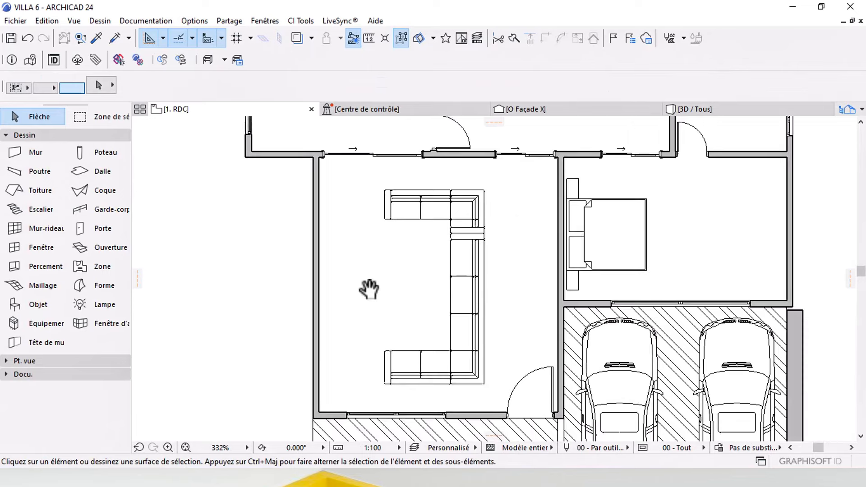
Step: Draw a rectangular ANSI37,_O hatch 50 wide and about 492 long against the living-room wall opposite the sofas
{"action": "left_click", "coordinate": [31, 375]}
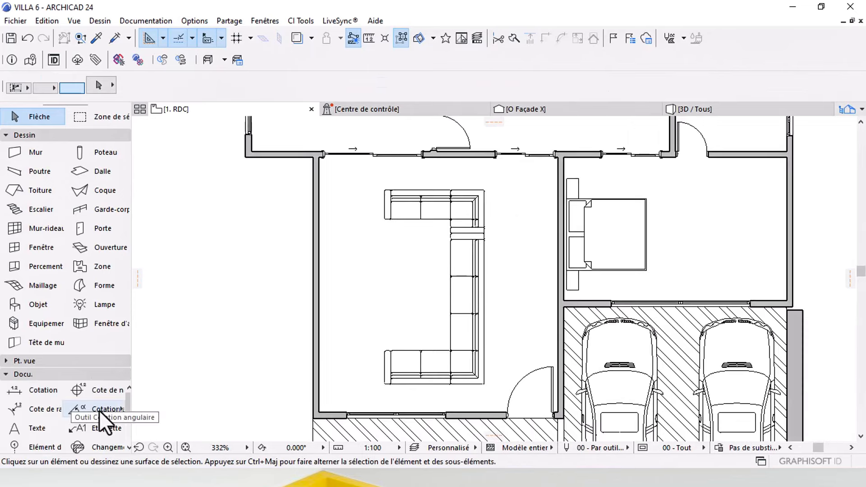
{"action": "scroll", "coordinate": [99, 410], "scroll_direction": "down", "scroll_amount": 2}
{"action": "left_click", "coordinate": [38, 391]}
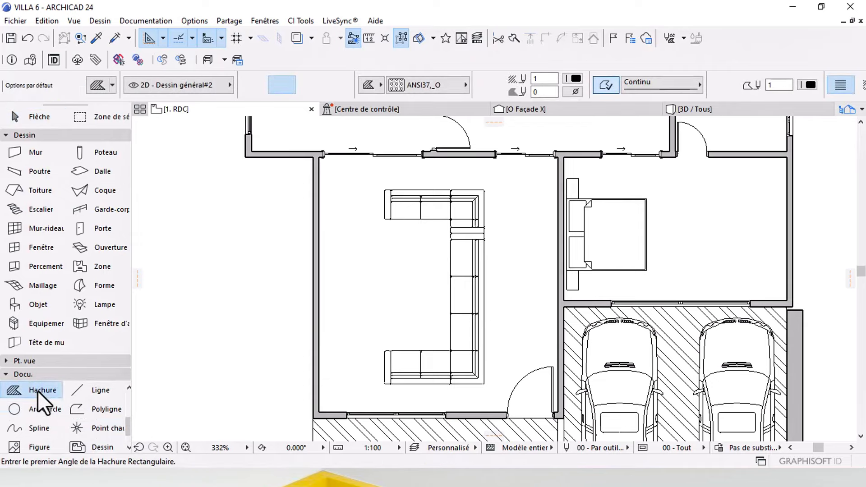
{"action": "scroll", "coordinate": [350, 272], "scroll_direction": "up", "scroll_amount": 4}
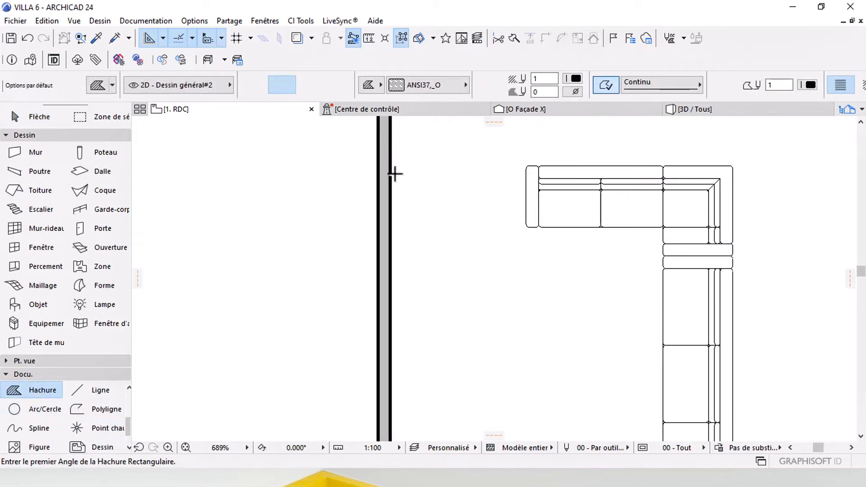
{"action": "left_click", "coordinate": [391, 174]}
{"action": "middle_click_drag", "start_coordinate": [445, 318], "coordinate": [431, 149]}
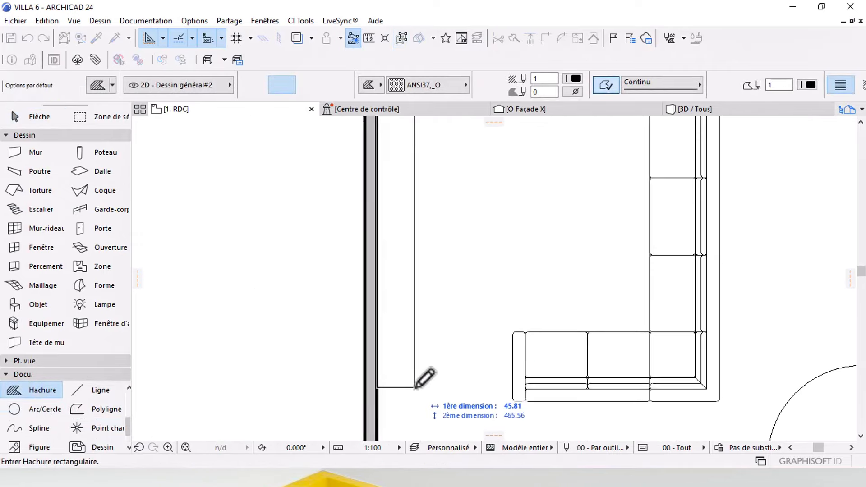
{"action": "middle_click_drag", "start_coordinate": [421, 381], "coordinate": [431, 340]}
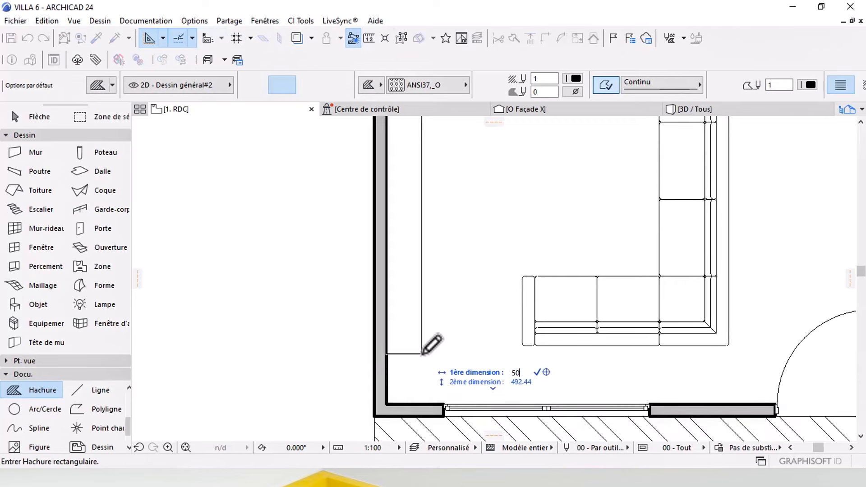
{"action": "type", "text": "50"}
{"action": "key", "text": "Return"}
{"action": "scroll", "coordinate": [433, 334], "scroll_direction": "down", "scroll_amount": 3}
{"action": "scroll", "coordinate": [418, 228], "scroll_direction": "up", "scroll_amount": 6}
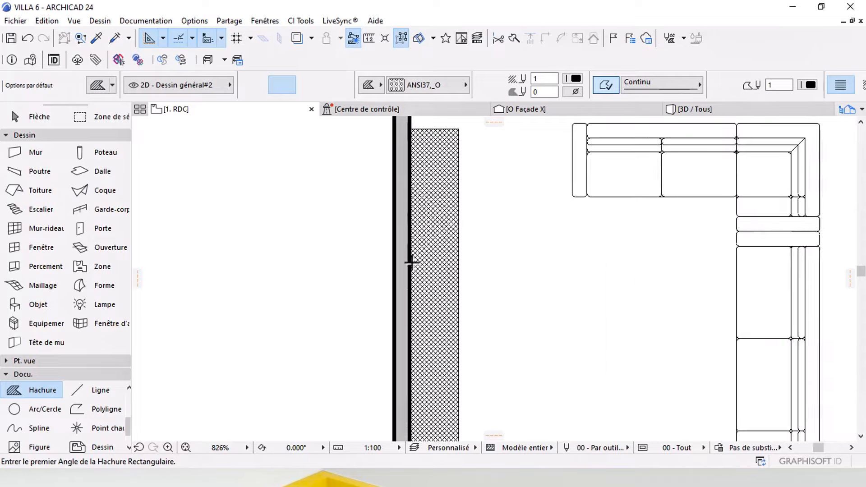
Step: Duplicate the rectangular wall-unit hatch in place against the living-room wall
{"action": "left_click", "coordinate": [446, 232], "text": "shift"}
{"action": "scroll", "coordinate": [458, 180], "scroll_direction": "up", "scroll_amount": 2}
{"action": "key", "text": "ctrl+shift+d"}
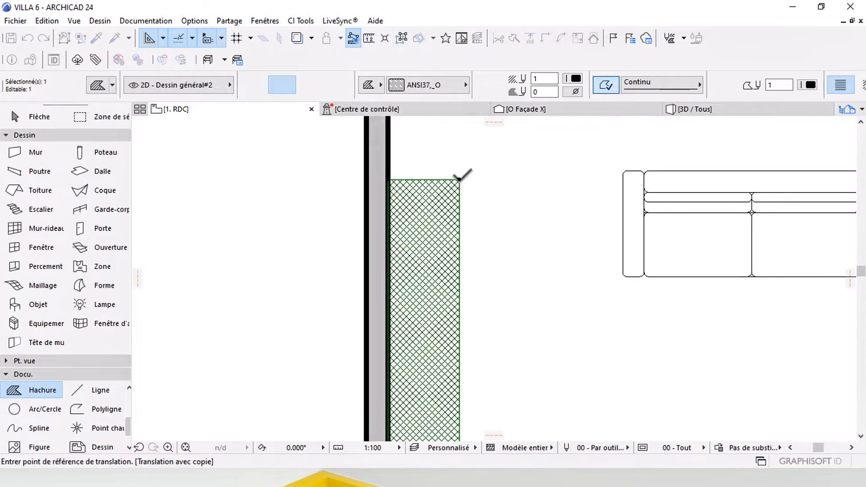
{"action": "left_click", "coordinate": [459, 179]}
{"action": "left_click", "coordinate": [459, 179]}
Step: Offset both ends of the duplicate hatch inward by equal amounts and narrow it to a thin strip along the wall
{"action": "left_click", "coordinate": [453, 179]}
{"action": "scroll", "coordinate": [439, 237], "scroll_direction": "down", "scroll_amount": 1}
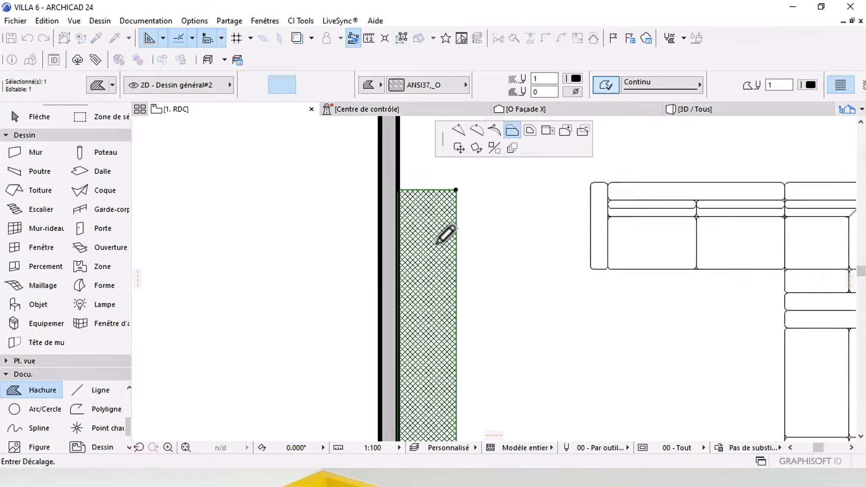
{"action": "scroll", "coordinate": [444, 233], "scroll_direction": "down", "scroll_amount": 2}
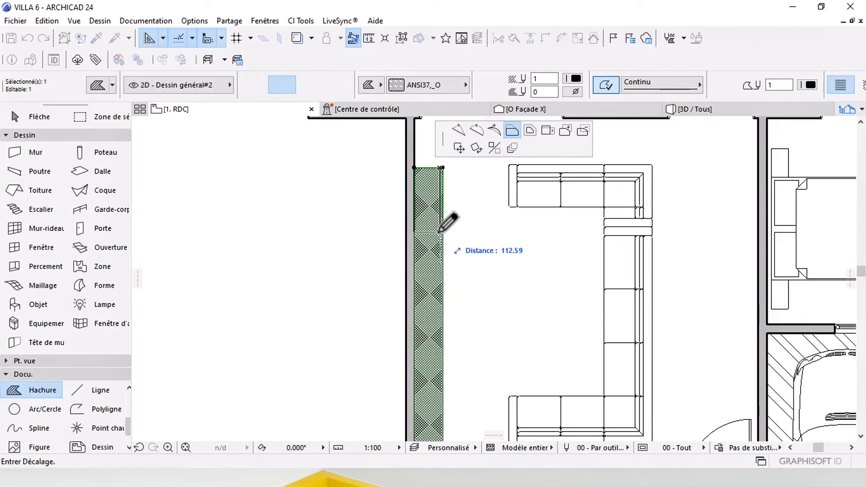
{"action": "type", "text": "1:10"}
{"action": "key", "text": "Return"}
{"action": "middle_click_drag", "start_coordinate": [434, 323], "coordinate": [441, 234]}
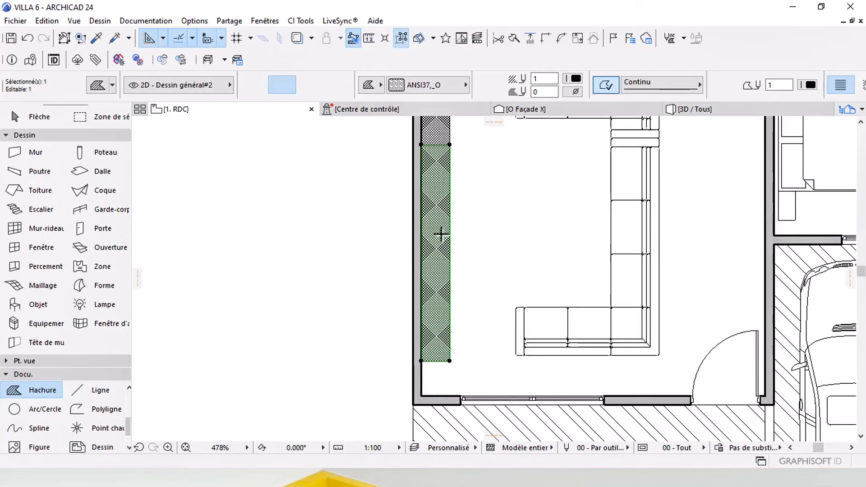
{"action": "left_click", "coordinate": [432, 361]}
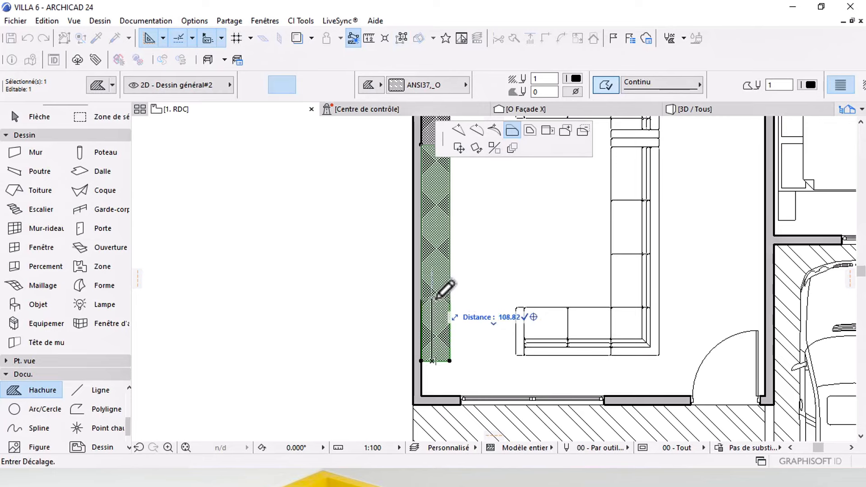
{"action": "scroll", "coordinate": [450, 271], "scroll_direction": "up", "scroll_amount": 4}
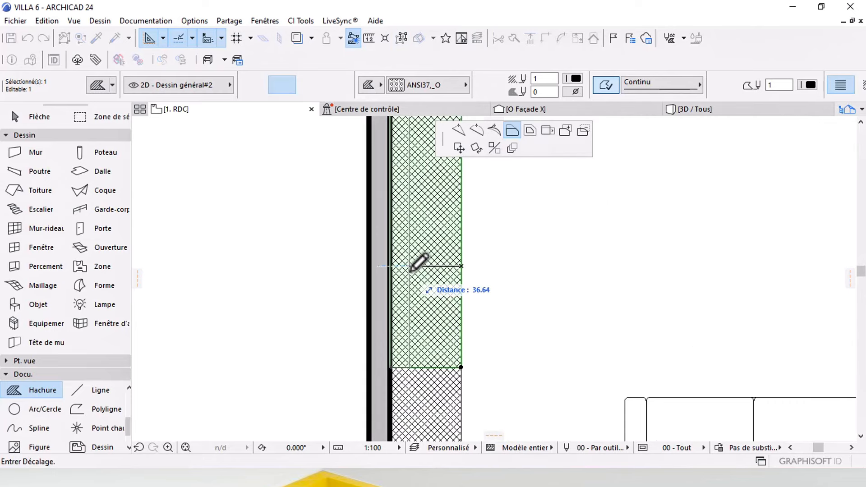
{"action": "key", "text": "Return"}
Step: Change both wall-unit hatches to the Hachure solide fill with hatch pen 19 and deselect them
{"action": "scroll", "coordinate": [452, 283], "scroll_direction": "down", "scroll_amount": 2}
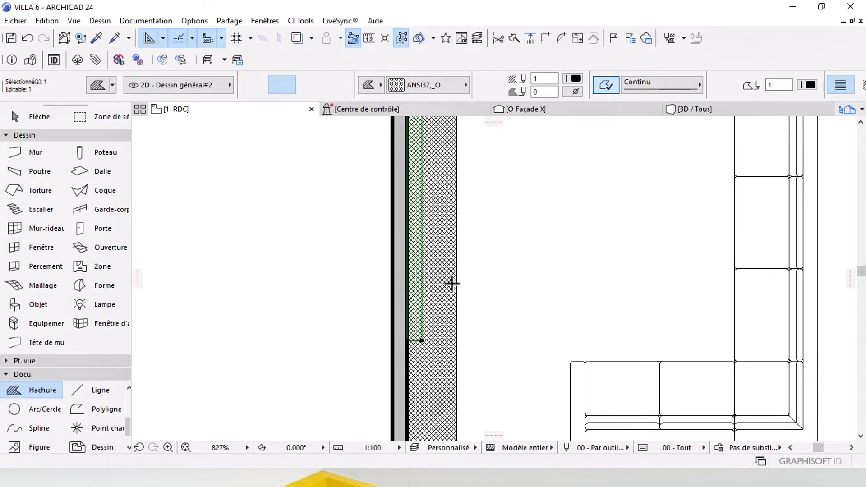
{"action": "left_click", "coordinate": [454, 88]}
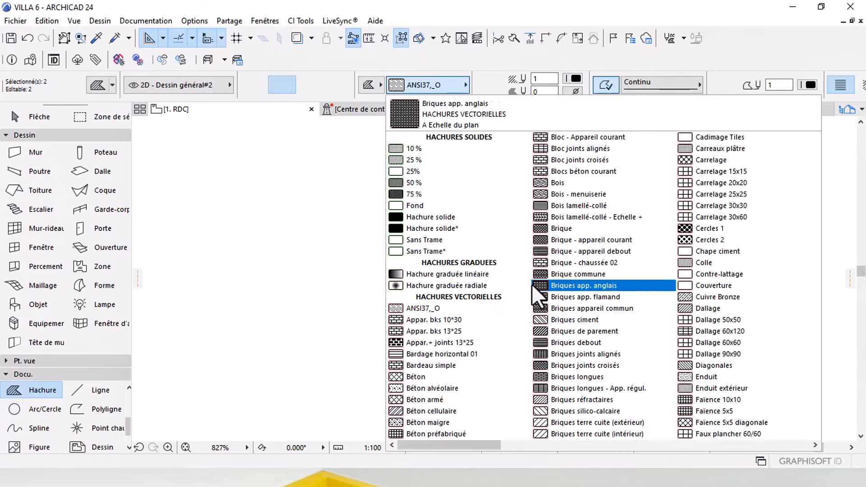
{"action": "left_click", "coordinate": [443, 217]}
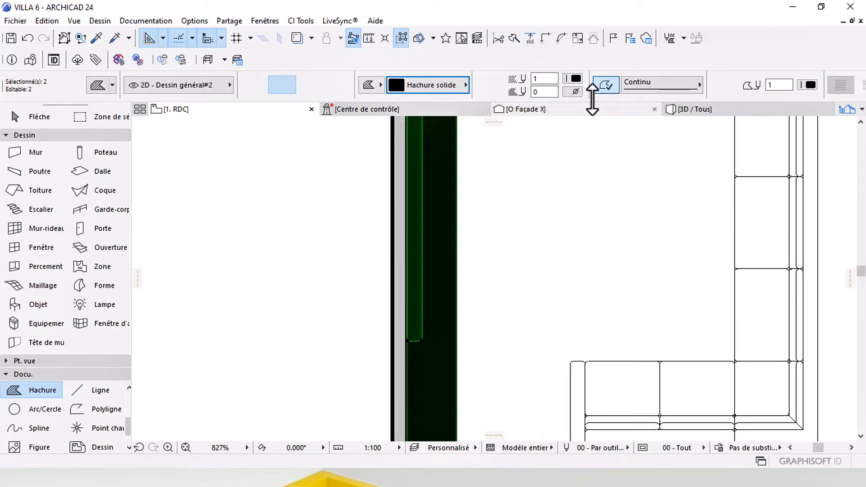
{"action": "left_click", "coordinate": [567, 78]}
{"action": "left_click", "coordinate": [792, 78]}
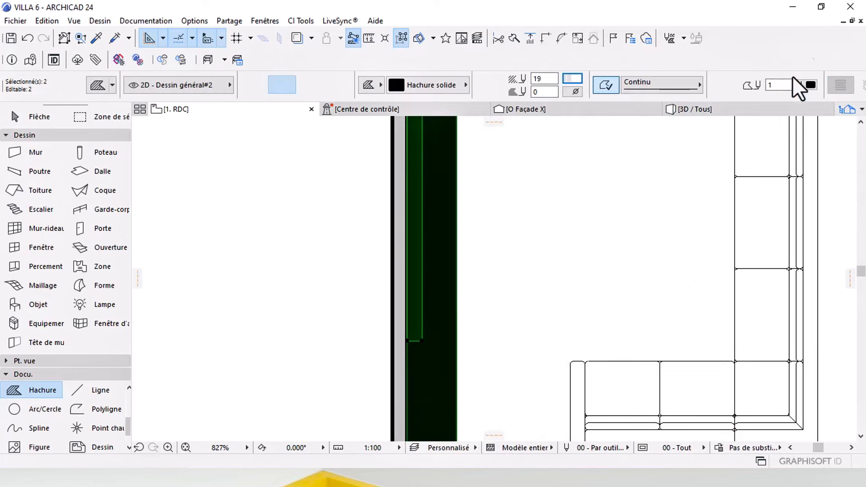
{"action": "key", "text": "Escape"}
{"action": "scroll", "coordinate": [533, 253], "scroll_direction": "down", "scroll_amount": 6}
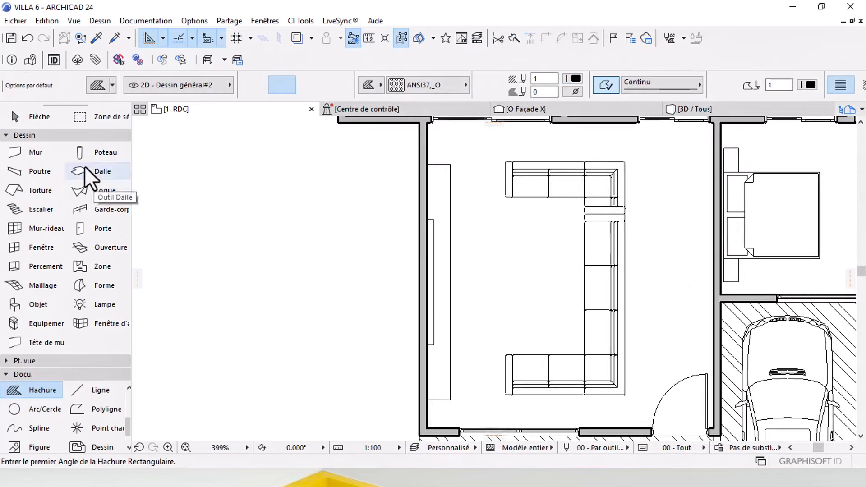
{"action": "key", "text": "Escape"}
Step: Move both corner sofas about 26 farther from the wall unit and slightly toward the front window
{"action": "middle_click_drag", "start_coordinate": [528, 283], "coordinate": [528, 275]}
{"action": "left_click_drag", "start_coordinate": [572, 189], "coordinate": [512, 308]}
{"action": "scroll", "coordinate": [523, 315], "scroll_direction": "up", "scroll_amount": 3}
{"action": "left_click", "coordinate": [517, 300]}
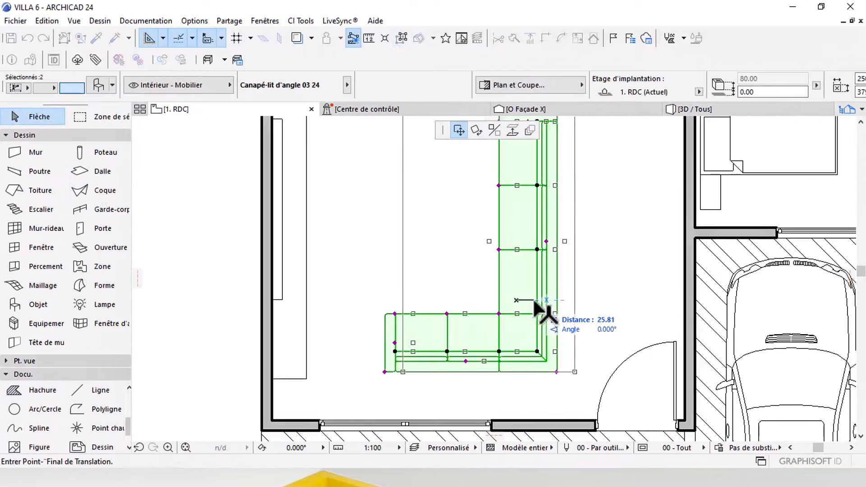
{"action": "left_click", "coordinate": [534, 301]}
{"action": "left_click", "coordinate": [535, 281]}
{"action": "left_click", "coordinate": [534, 289]}
{"action": "scroll", "coordinate": [535, 288], "scroll_direction": "down", "scroll_amount": 3}
{"action": "middle_click_drag", "start_coordinate": [538, 135], "coordinate": [538, 181]}
{"action": "key", "text": "Escape"}
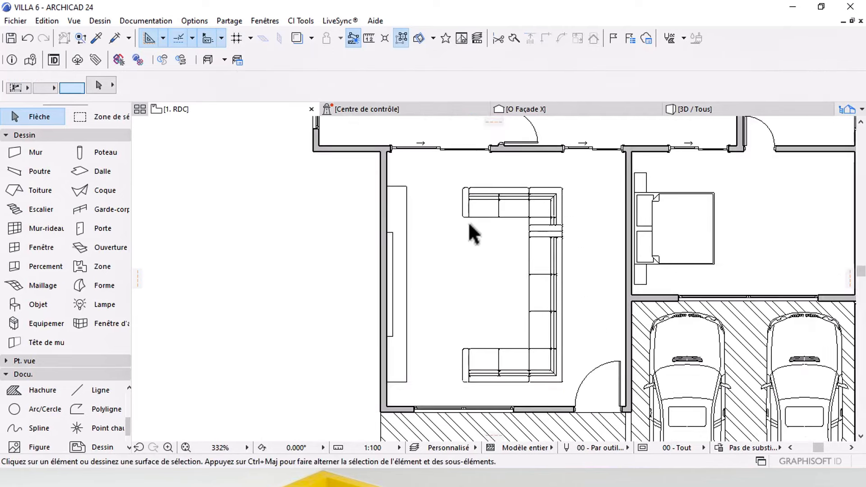
Step: Copy the lower corner sofa horizontally toward the wall unit
{"action": "middle_click_drag", "start_coordinate": [504, 225], "coordinate": [452, 211]}
{"action": "middle_click_drag", "start_coordinate": [506, 278], "coordinate": [510, 280]}
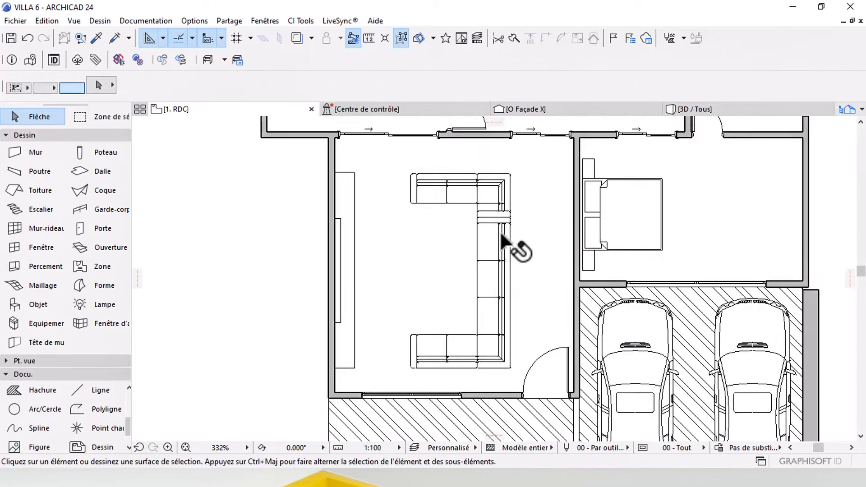
{"action": "middle_click_drag", "start_coordinate": [500, 231], "coordinate": [464, 293]}
{"action": "scroll", "coordinate": [551, 265], "scroll_direction": "up", "scroll_amount": 4}
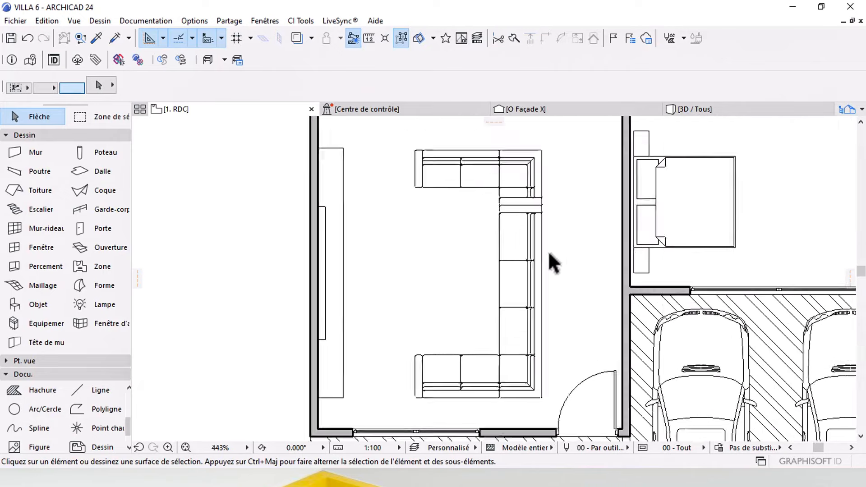
{"action": "left_click", "coordinate": [512, 290]}
{"action": "key", "text": "ctrl+shift+d"}
{"action": "left_click", "coordinate": [512, 301]}
{"action": "left_click", "coordinate": [396, 301]}
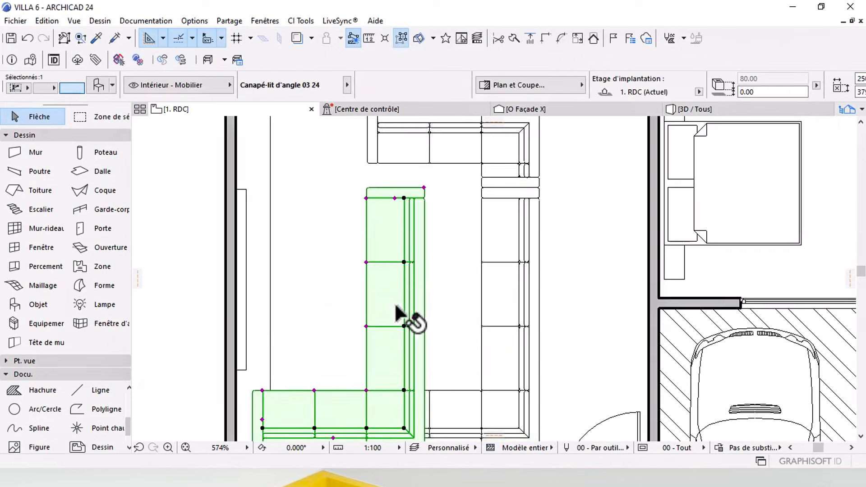
Step: Search the object library for TAB and replace the copied sofa with Table 04 24
{"action": "key", "text": "ctrl+t"}
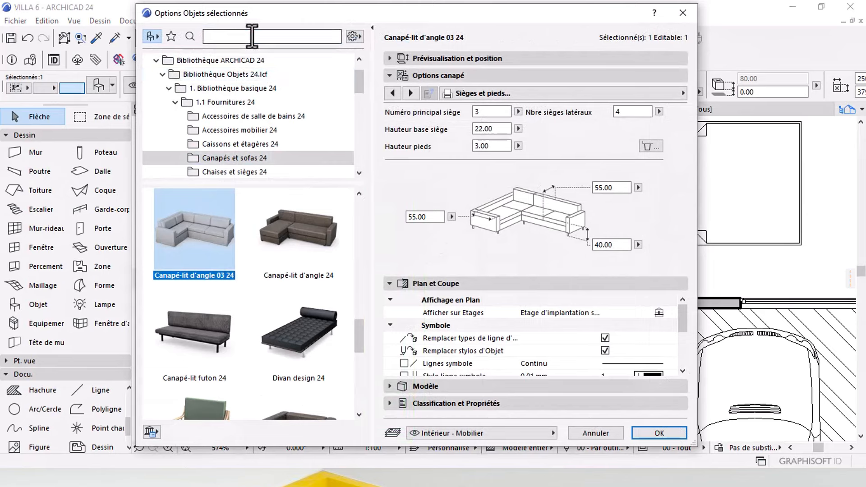
{"action": "left_click", "coordinate": [190, 36]}
{"action": "type", "text": "TAB"}
{"action": "left_click", "coordinate": [295, 230]}
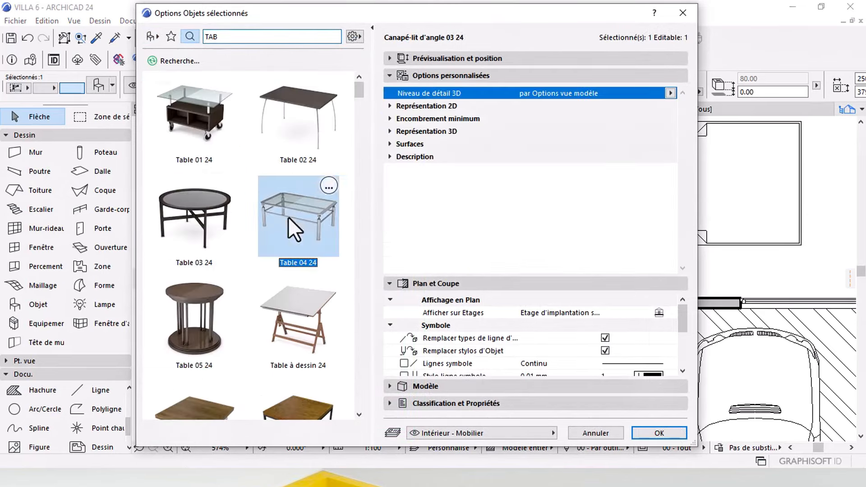
{"action": "key", "text": "Return"}
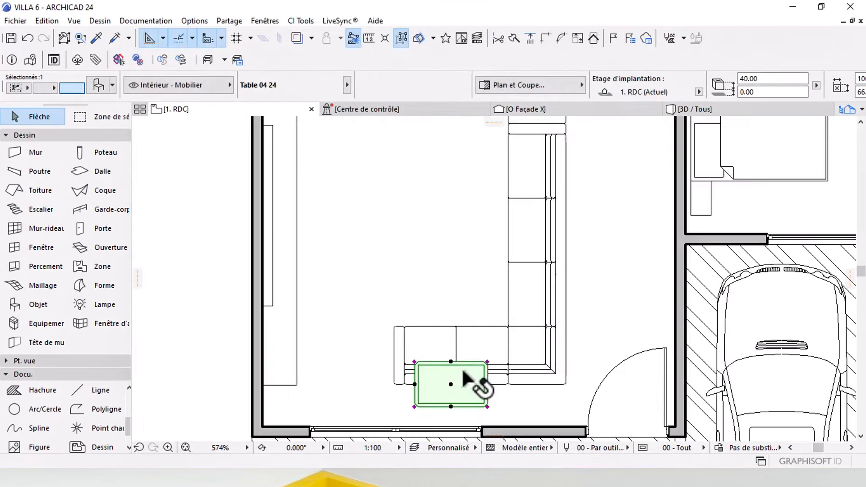
Step: Move the table into the space between the sofas and rotate it 90° so its long side runs parallel to the wall unit
{"action": "key", "text": "ctrl+d"}
{"action": "left_click", "coordinate": [459, 394]}
{"action": "middle_click_drag", "start_coordinate": [408, 187], "coordinate": [434, 283]}
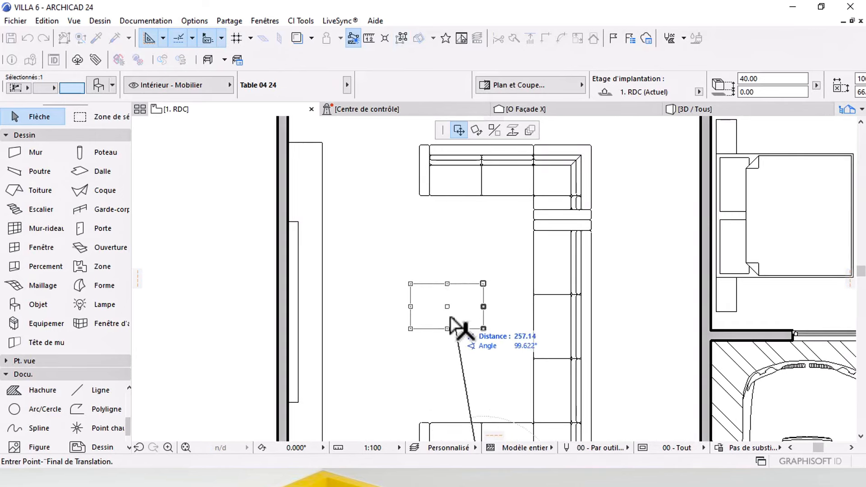
{"action": "left_click", "coordinate": [458, 327]}
{"action": "key", "text": "ctrl+e"}
{"action": "left_click", "coordinate": [444, 312]}
{"action": "left_click", "coordinate": [465, 312]}
{"action": "left_click", "coordinate": [449, 350]}
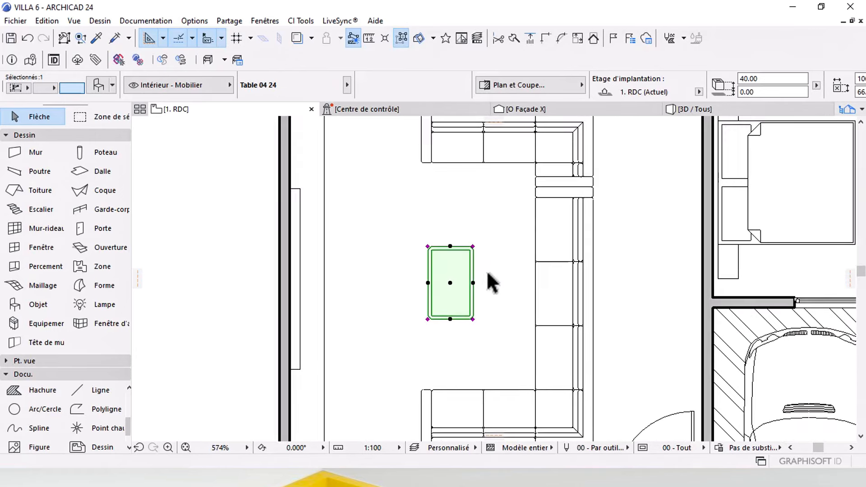
Step: Set the coffee table's dimensions to 150 by 80
{"action": "scroll", "coordinate": [690, 88], "scroll_direction": "down", "scroll_amount": 3}
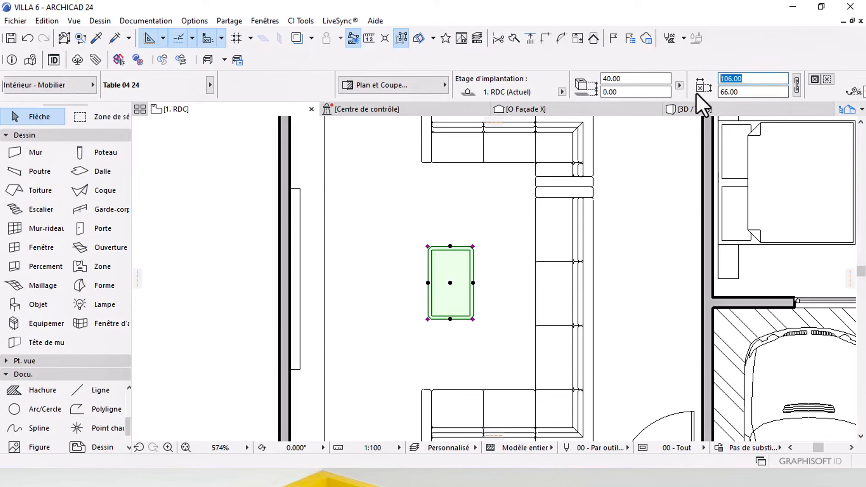
{"action": "type", "text": "15"}
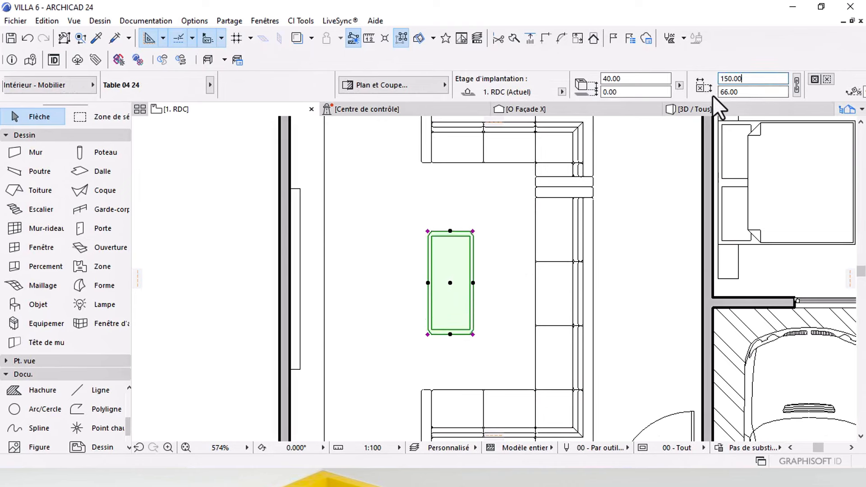
{"action": "type", "text": "80"}
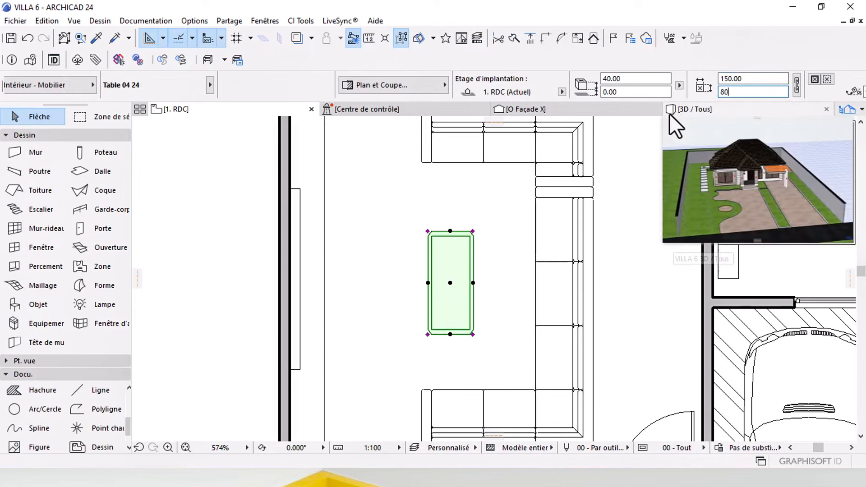
{"action": "key", "text": "Return"}
{"action": "left_click", "coordinate": [499, 254]}
Step: Copy the upper corner sofa into the room directly behind the living room
{"action": "scroll", "coordinate": [499, 255], "scroll_direction": "down", "scroll_amount": 5}
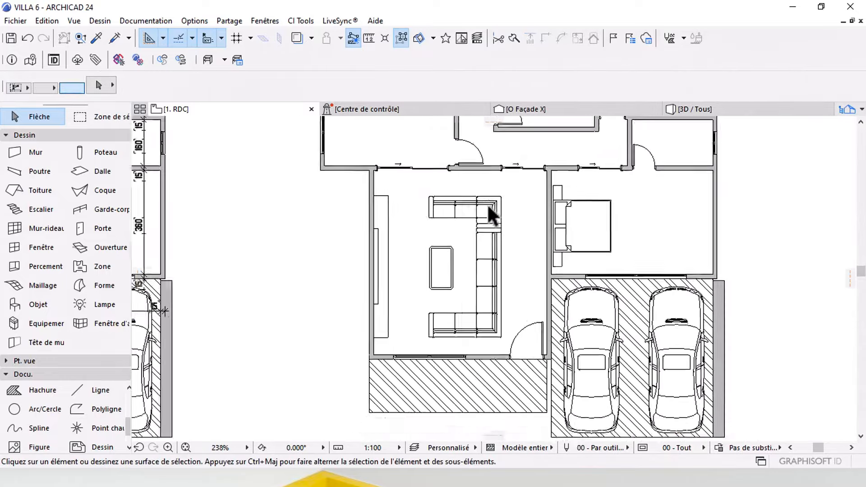
{"action": "middle_click_drag", "start_coordinate": [487, 203], "coordinate": [483, 291]}
{"action": "scroll", "coordinate": [408, 259], "scroll_direction": "up", "scroll_amount": 3}
{"action": "middle_click_drag", "start_coordinate": [408, 259], "coordinate": [428, 163]}
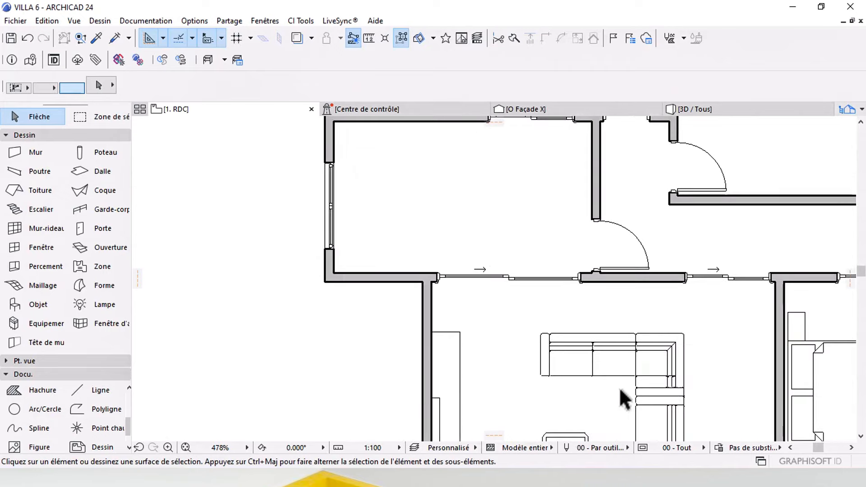
{"action": "left_click", "coordinate": [619, 380]}
{"action": "left_click_drag", "start_coordinate": [609, 364], "coordinate": [474, 226], "text": "ctrl"}
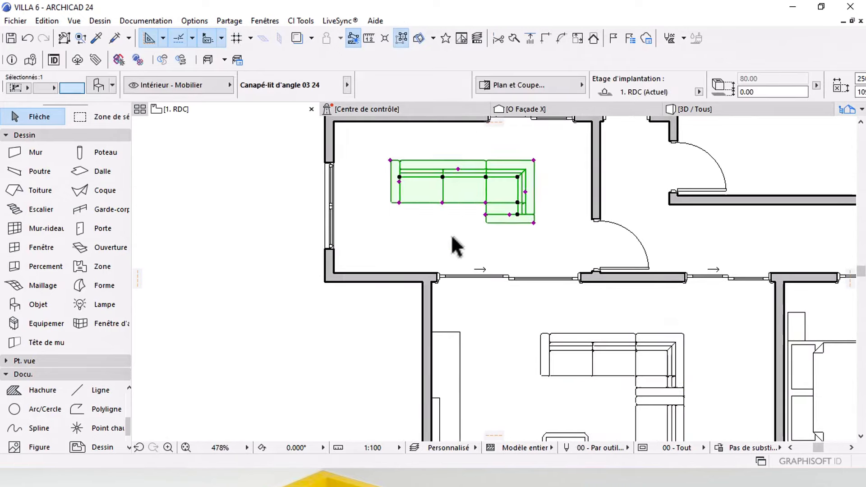
{"action": "middle_click_drag", "start_coordinate": [469, 217], "coordinate": [474, 257]}
Step: Replace the copied sofa with Table haute rectangulaire 24 from Dispositions mobilier 24 and move the dining set toward the room's side window
{"action": "key", "text": "ctrl+t"}
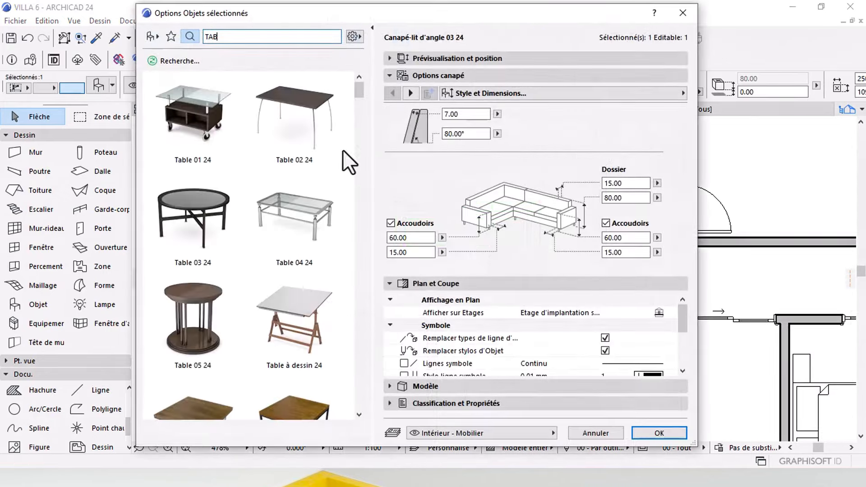
{"action": "left_click", "coordinate": [149, 38]}
{"action": "scroll", "coordinate": [241, 136], "scroll_direction": "down", "scroll_amount": 1}
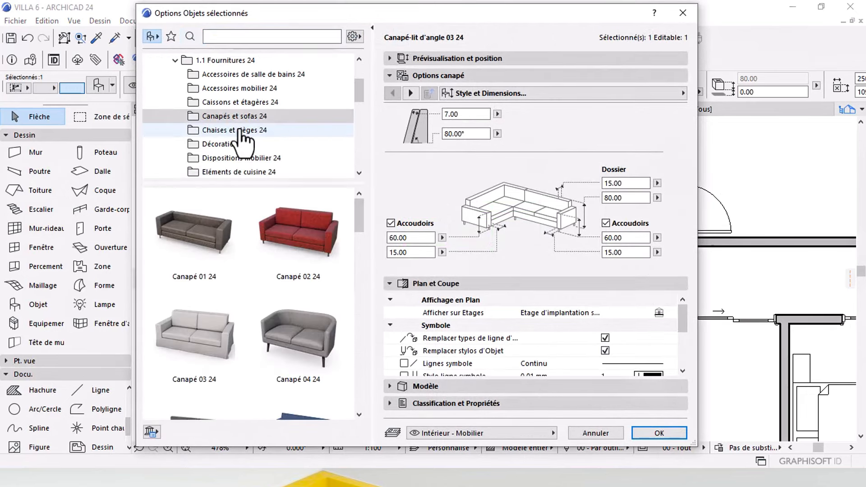
{"action": "scroll", "coordinate": [240, 133], "scroll_direction": "down", "scroll_amount": 2}
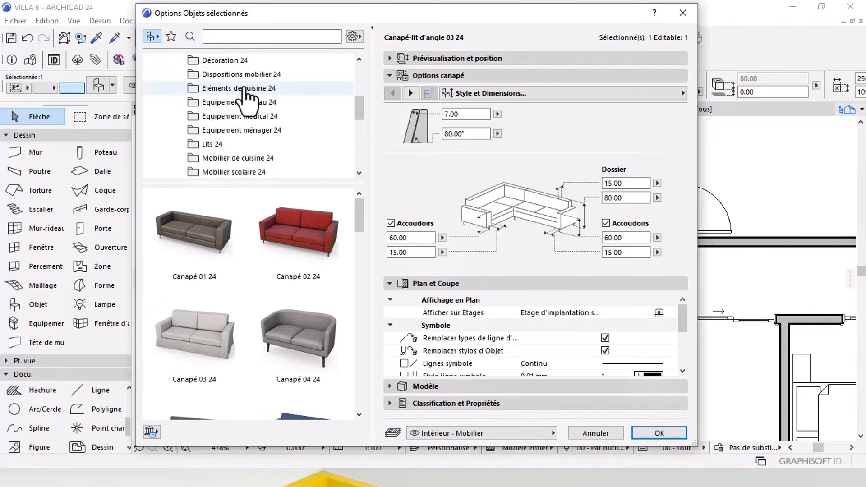
{"action": "left_click", "coordinate": [247, 78]}
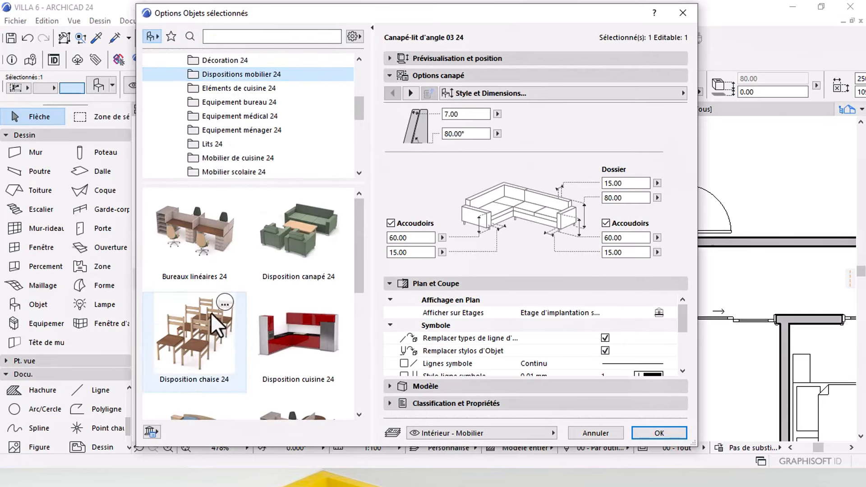
{"action": "scroll", "coordinate": [210, 313], "scroll_direction": "down", "scroll_amount": 3}
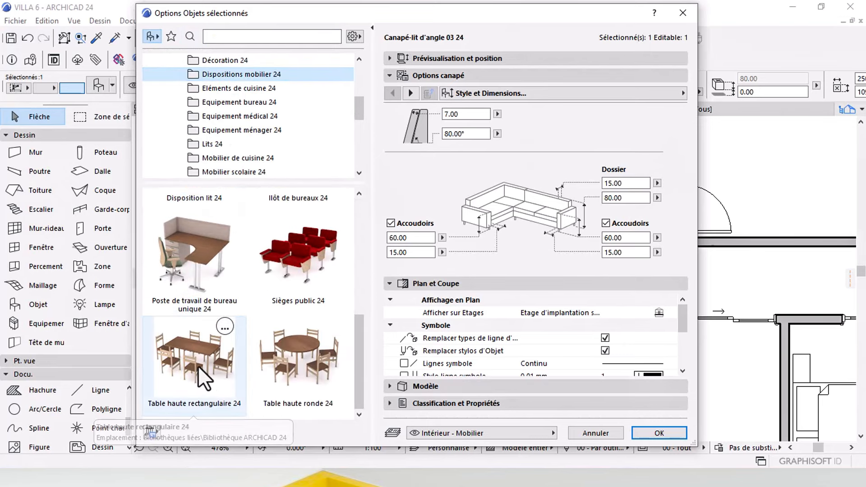
{"action": "left_click", "coordinate": [202, 363]}
{"action": "left_click", "coordinate": [300, 368]}
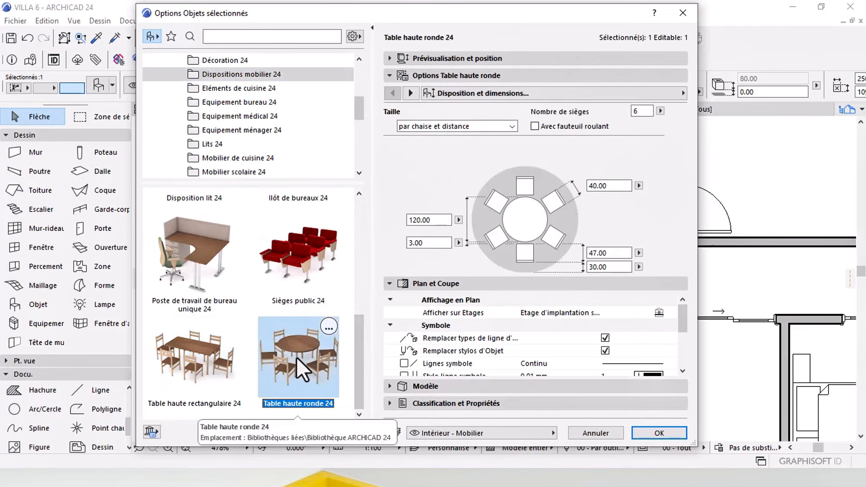
{"action": "left_click", "coordinate": [204, 355]}
{"action": "key", "text": "Escape"}
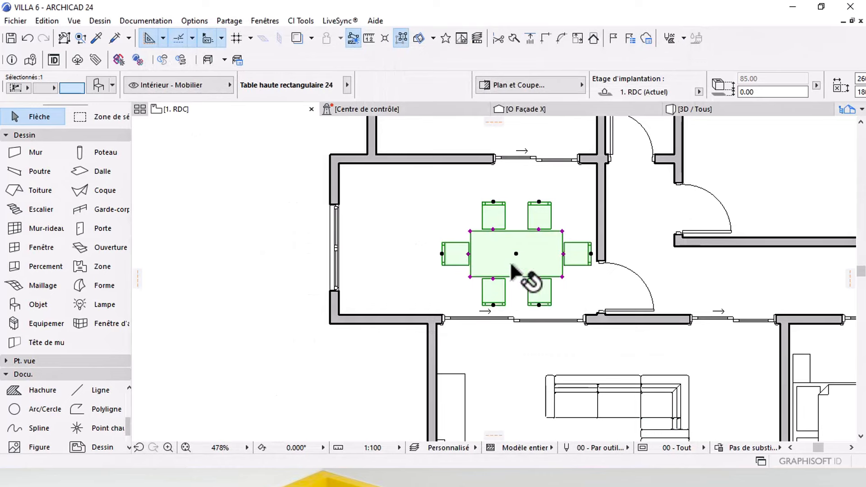
{"action": "left_click_drag", "start_coordinate": [511, 265], "coordinate": [429, 253]}
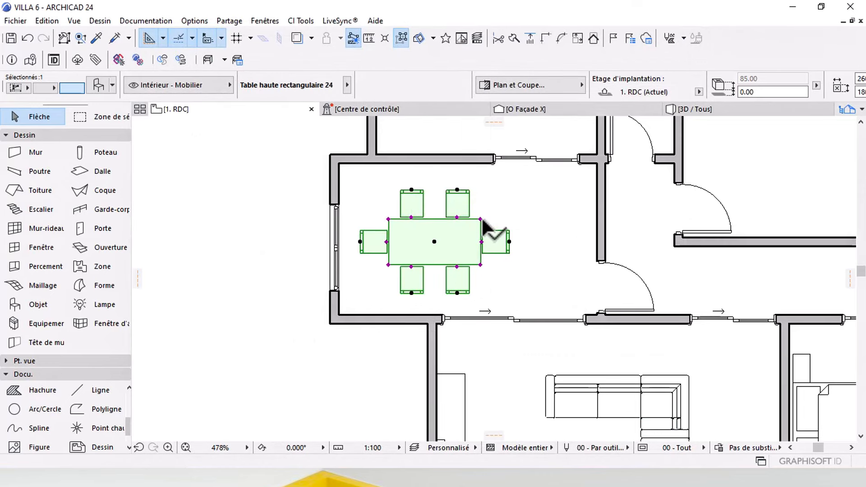
Step: Try to lengthen the dining table so it seats three chairs on each long side
{"action": "left_click", "coordinate": [481, 220]}
{"action": "left_click", "coordinate": [508, 220]}
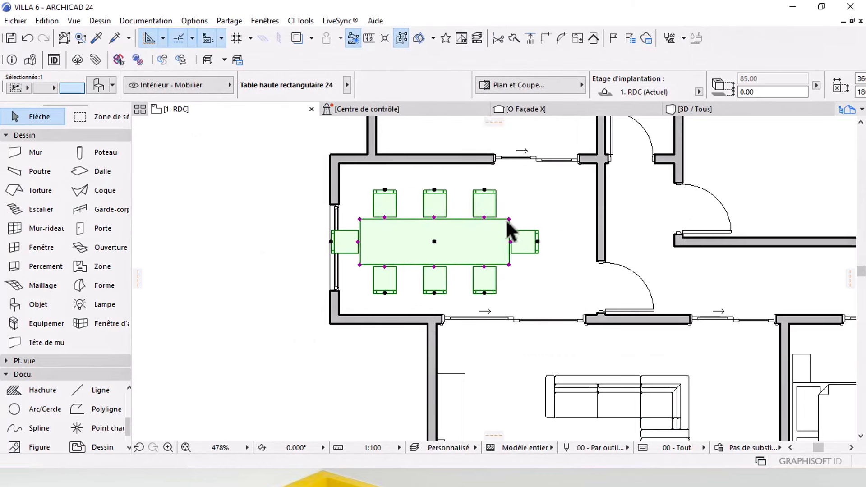
{"action": "middle_click_drag", "start_coordinate": [430, 247], "coordinate": [443, 248]}
{"action": "left_click_drag", "start_coordinate": [440, 256], "coordinate": [452, 257]}
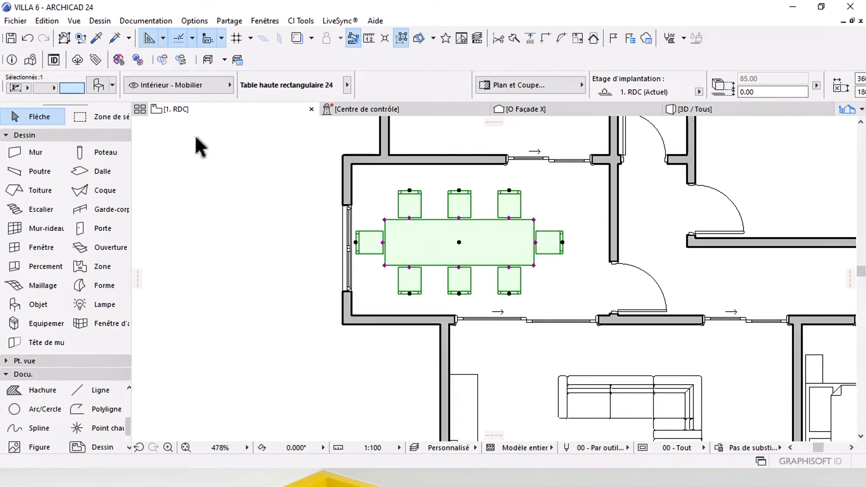
{"action": "left_click", "coordinate": [28, 38]}
{"action": "scroll", "coordinate": [520, 223], "scroll_direction": "up", "scroll_amount": 3}
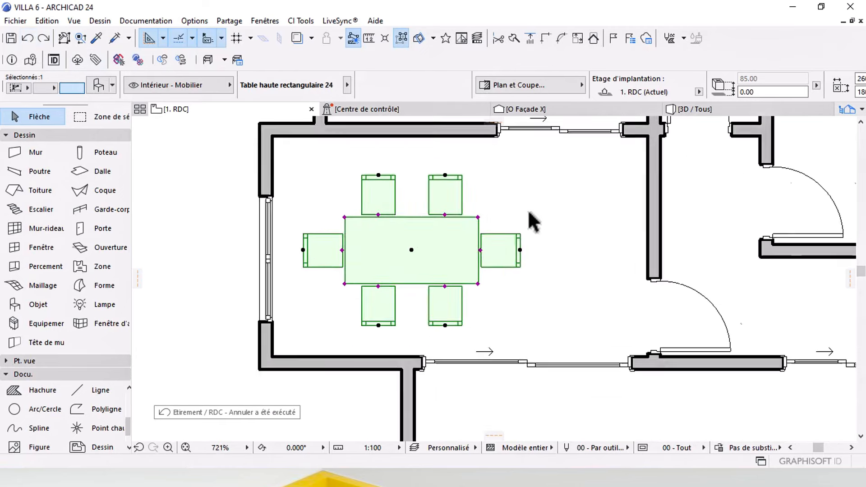
{"action": "key", "text": "Escape"}
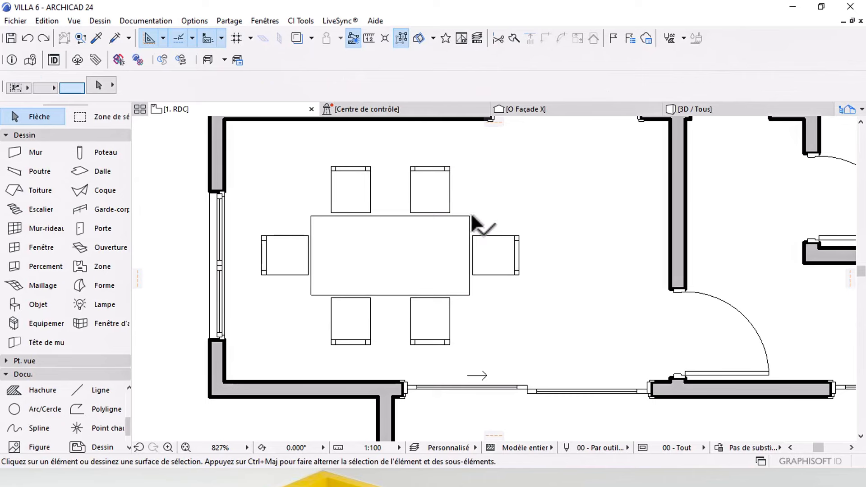
Step: Stretch the dining table lengthwise so it seats three chairs on each long side
{"action": "left_click", "coordinate": [469, 216]}
{"action": "left_click", "coordinate": [469, 216]}
{"action": "left_click", "coordinate": [522, 216]}
{"action": "middle_click_drag", "start_coordinate": [372, 253], "coordinate": [435, 255]}
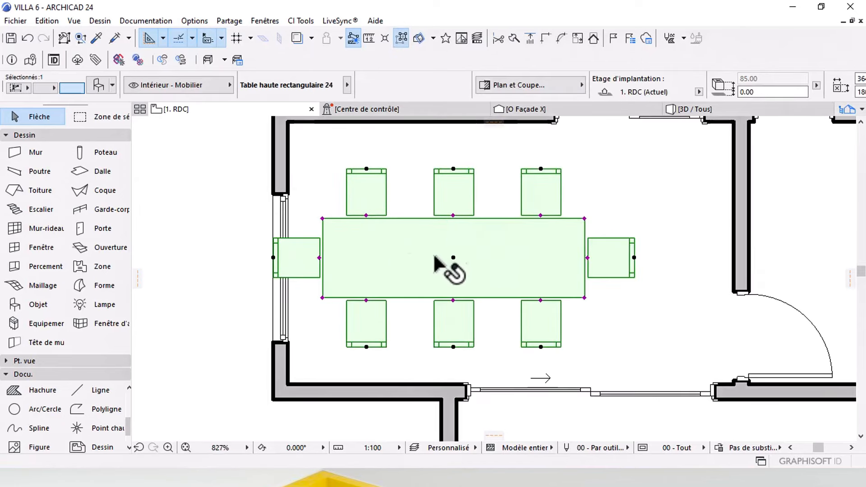
Step: Move the lengthened dining set clear of the side window, centred between the dining room's long walls
{"action": "mouse_move", "coordinate": [419, 266]}
{"action": "left_mouse_down"}
{"action": "mouse_move", "coordinate": [439, 267]}
{"action": "mouse_move", "coordinate": [424, 259]}
{"action": "left_mouse_up"}
{"action": "scroll", "coordinate": [559, 270], "scroll_direction": "down", "scroll_amount": 3}
{"action": "middle_click_drag", "start_coordinate": [563, 272], "coordinate": [503, 283]}
{"action": "scroll", "coordinate": [428, 270], "scroll_direction": "up", "scroll_amount": 3}
{"action": "left_click_drag", "start_coordinate": [407, 258], "coordinate": [409, 264]}
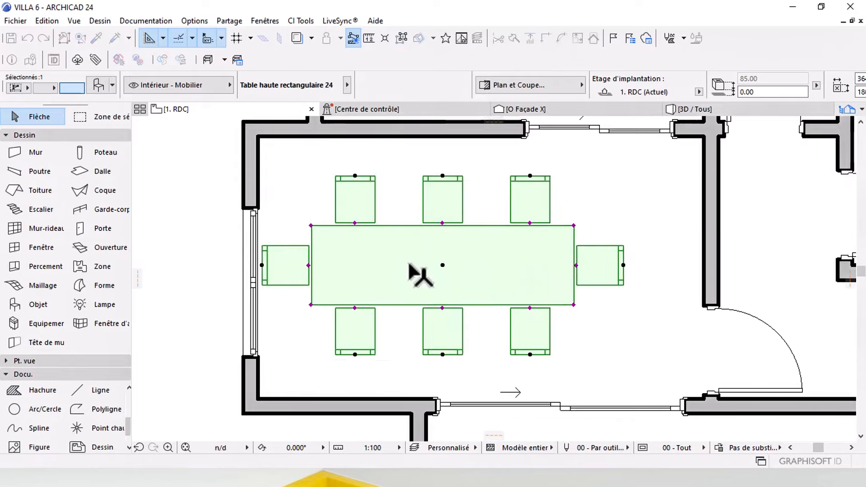
{"action": "scroll", "coordinate": [415, 265], "scroll_direction": "down", "scroll_amount": 3}
{"action": "middle_click_drag", "start_coordinate": [561, 222], "coordinate": [530, 232]}
{"action": "key", "text": "Escape"}
{"action": "middle_click_drag", "start_coordinate": [512, 340], "coordinate": [534, 290]}
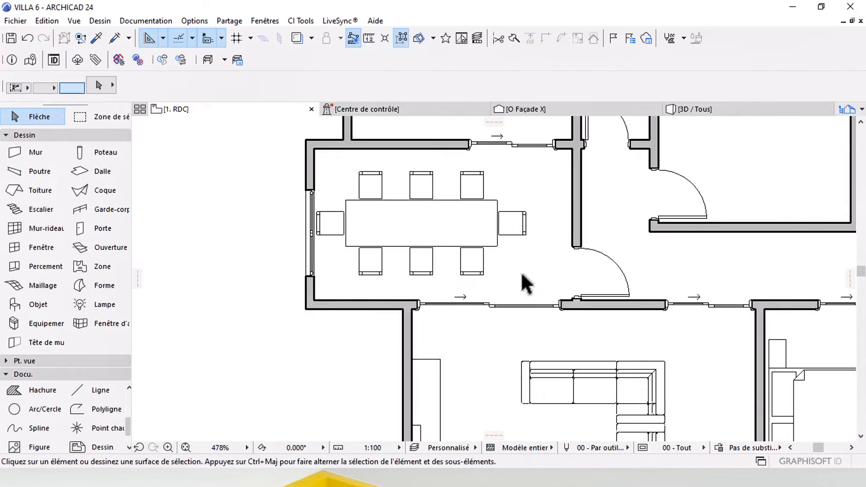
{"action": "scroll", "coordinate": [482, 243], "scroll_direction": "down", "scroll_amount": 2}
{"action": "middle_click_drag", "start_coordinate": [465, 300], "coordinate": [441, 320]}
{"action": "left_click", "coordinate": [433, 366]}
{"action": "key", "text": "Delete"}
{"action": "left_click", "coordinate": [28, 38]}
Step: Copy the living-room wall unit's solid fill into the kitchen, against the exterior side wall near the dining-room partition
{"action": "middle_click_drag", "start_coordinate": [485, 423], "coordinate": [475, 237]}
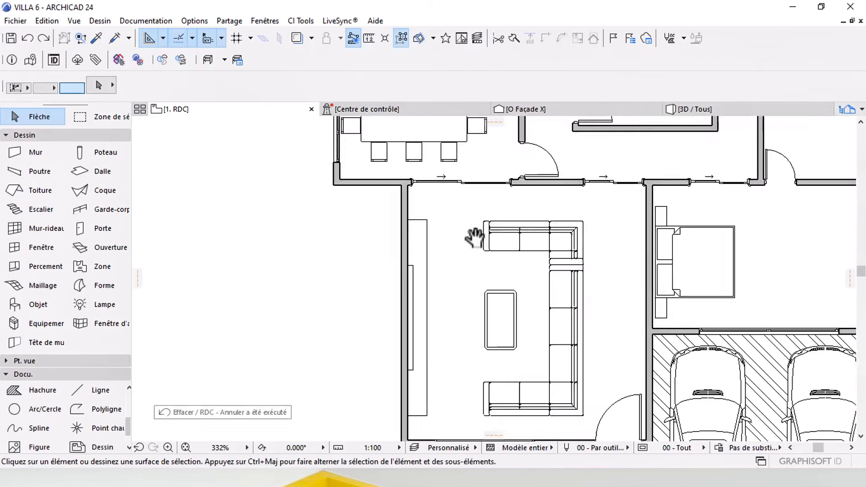
{"action": "left_click", "coordinate": [423, 334]}
{"action": "middle_click_drag", "start_coordinate": [431, 358], "coordinate": [441, 300]}
{"action": "scroll", "coordinate": [419, 354], "scroll_direction": "up", "scroll_amount": 4}
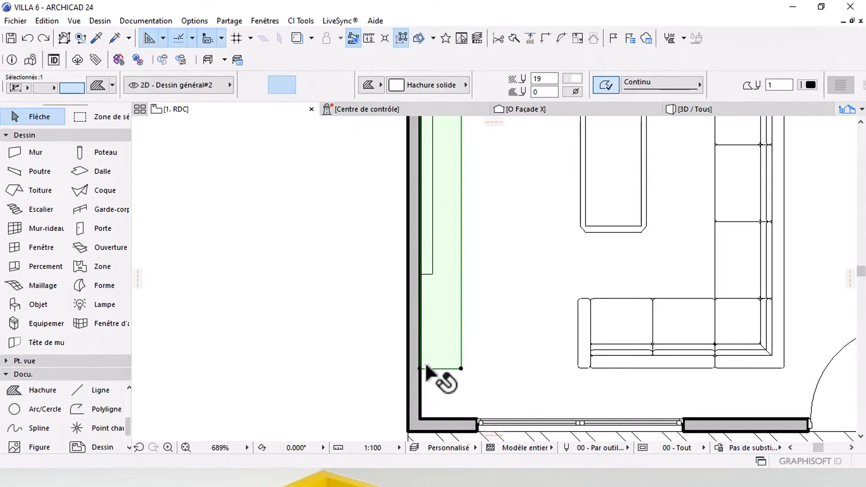
{"action": "right_click", "coordinate": [504, 332]}
{"action": "left_click", "coordinate": [553, 165]}
{"action": "left_click", "coordinate": [451, 363]}
{"action": "scroll", "coordinate": [441, 379], "scroll_direction": "up", "scroll_amount": 4}
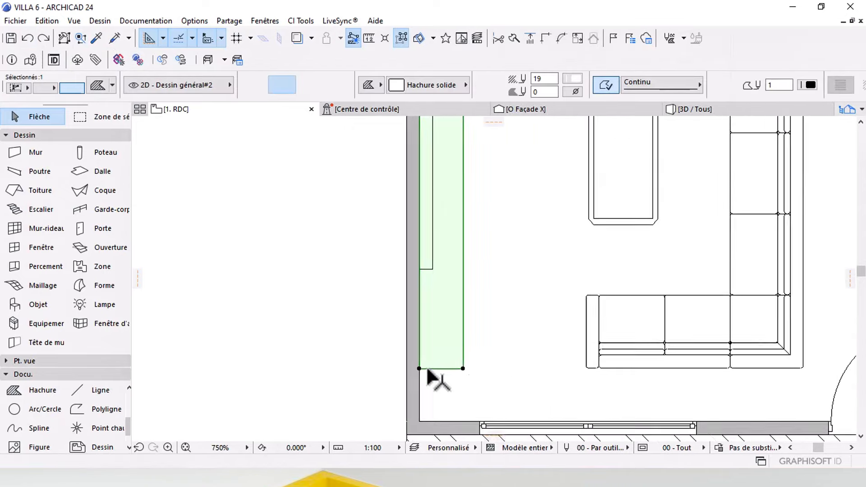
{"action": "left_click", "coordinate": [411, 368]}
{"action": "scroll", "coordinate": [407, 363], "scroll_direction": "down", "scroll_amount": 4}
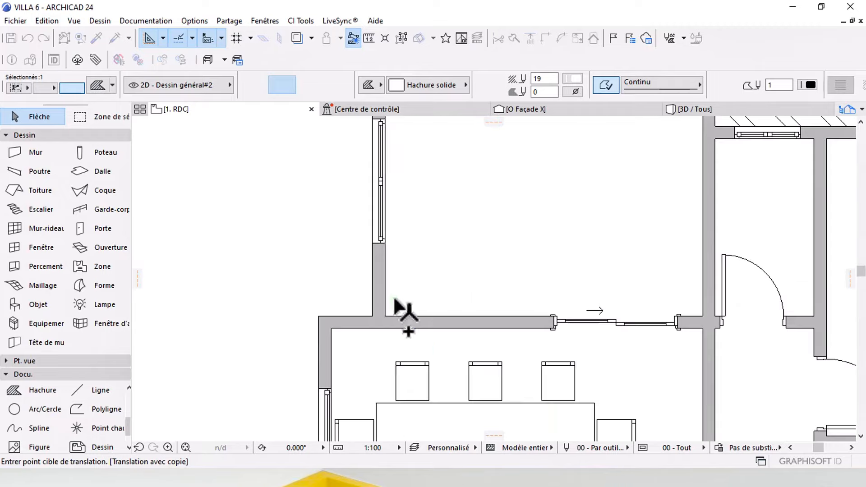
{"action": "left_click", "coordinate": [385, 322]}
Step: Move the copied fill so its lower corner meets the inner corner of the kitchen's side wall and partition
{"action": "scroll", "coordinate": [391, 318], "scroll_direction": "up", "scroll_amount": 6}
{"action": "key", "text": "ctrl+d"}
{"action": "left_click", "coordinate": [372, 329]}
{"action": "left_click", "coordinate": [372, 313]}
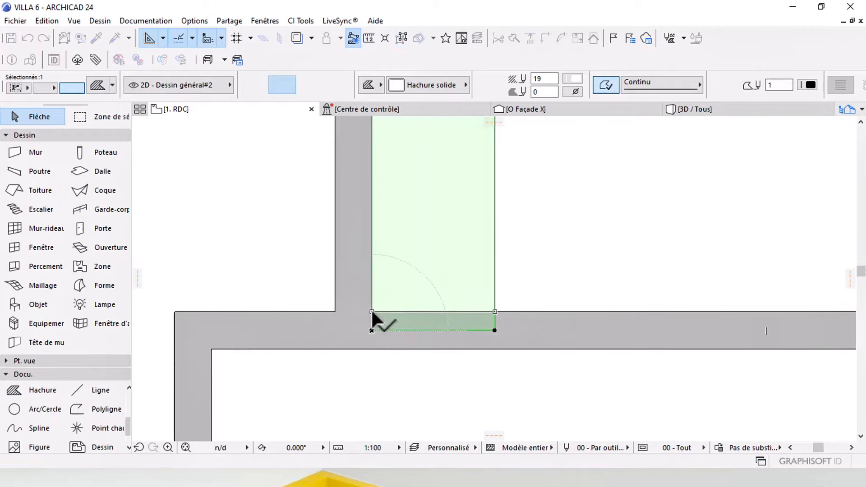
Step: Shorten the copied fill so it ends at the inner face of the kitchen's upper wall
{"action": "scroll", "coordinate": [408, 326], "scroll_direction": "down", "scroll_amount": 6}
{"action": "middle_click_drag", "start_coordinate": [422, 144], "coordinate": [437, 428]}
{"action": "left_click", "coordinate": [441, 199]}
{"action": "middle_click_drag", "start_coordinate": [445, 308], "coordinate": [438, 223]}
{"action": "left_click", "coordinate": [445, 237]}
{"action": "middle_click_drag", "start_coordinate": [468, 326], "coordinate": [467, 261]}
{"action": "left_click", "coordinate": [467, 262]}
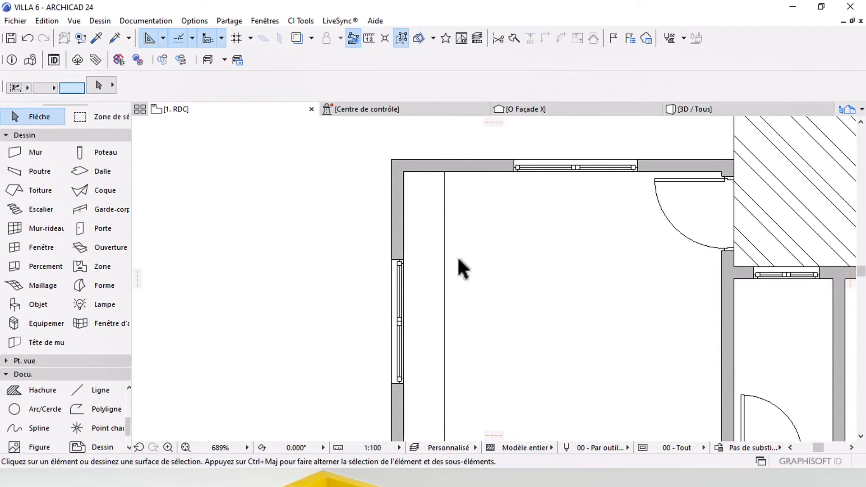
Step: Pull the upper end of the kitchen counter fill back from the upper wall
{"action": "left_click", "coordinate": [432, 185]}
{"action": "left_click", "coordinate": [429, 171]}
{"action": "left_click", "coordinate": [433, 232]}
{"action": "left_click", "coordinate": [457, 273]}
Step: Place a dimension chain across the kitchen's side wall and the depth of the counter fill
{"action": "middle_click_drag", "start_coordinate": [456, 274], "coordinate": [468, 220]}
{"action": "scroll", "coordinate": [115, 398], "scroll_direction": "up", "scroll_amount": 3}
{"action": "left_click", "coordinate": [50, 394]}
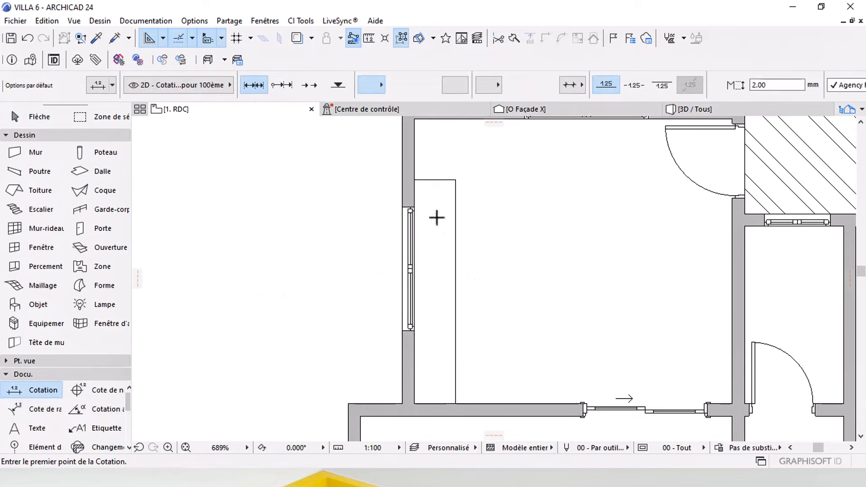
{"action": "left_click", "coordinate": [413, 160]}
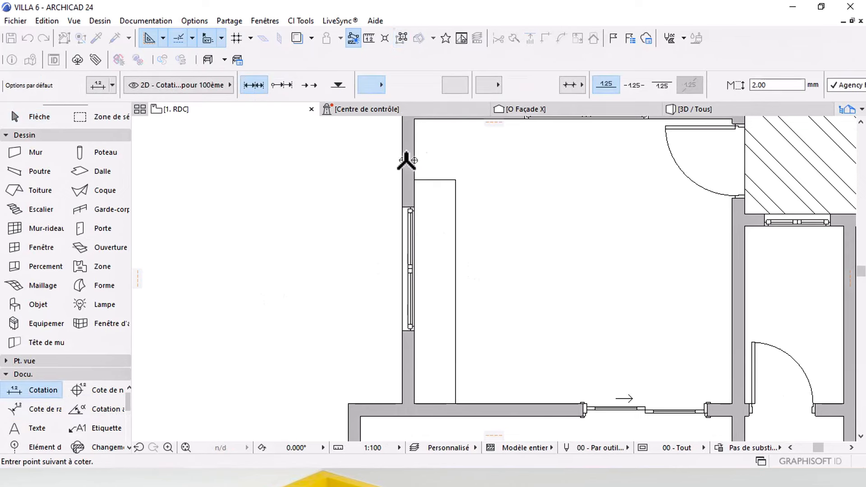
{"action": "left_click", "coordinate": [456, 180]}
{"action": "right_click", "coordinate": [455, 179]}
{"action": "left_click", "coordinate": [475, 258]}
{"action": "left_click", "coordinate": [453, 221]}
{"action": "key", "text": "Escape"}
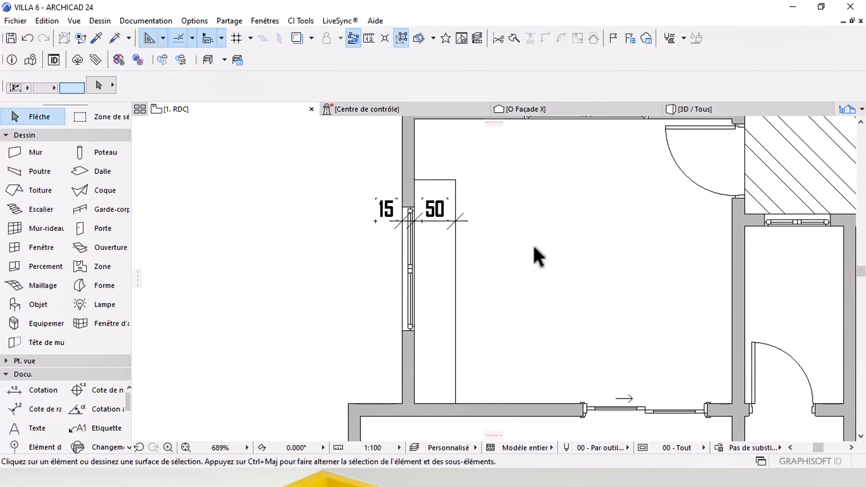
Step: Offset the counter fill's room-side edge to give the counter a depth of 60
{"action": "left_click", "coordinate": [449, 263]}
{"action": "left_click", "coordinate": [455, 261]}
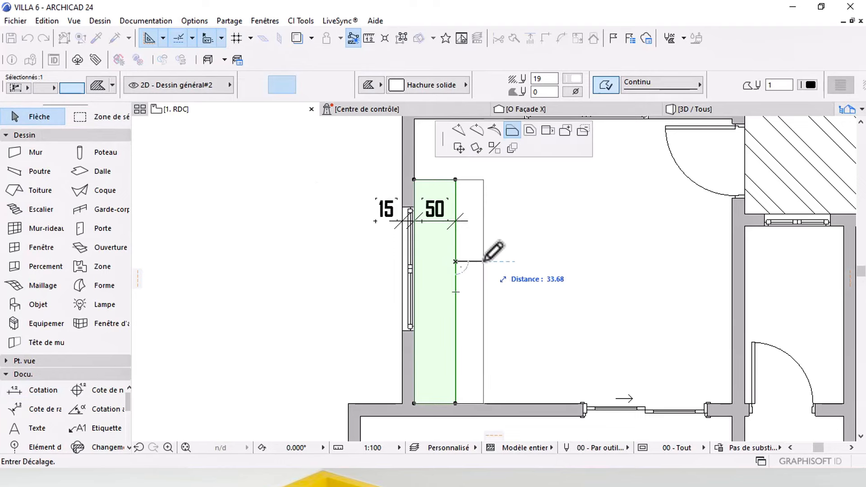
{"action": "key", "text": "Return"}
Step: Extend the counter fill's upper end back to the inner face of the kitchen's upper wall
{"action": "mouse_move", "coordinate": [460, 247]}
{"action": "middle_mouse_down"}
{"action": "mouse_move", "coordinate": [466, 280]}
{"action": "mouse_move", "coordinate": [459, 263]}
{"action": "middle_mouse_up"}
{"action": "left_click", "coordinate": [447, 236]}
{"action": "scroll", "coordinate": [442, 189], "scroll_direction": "up", "scroll_amount": 3}
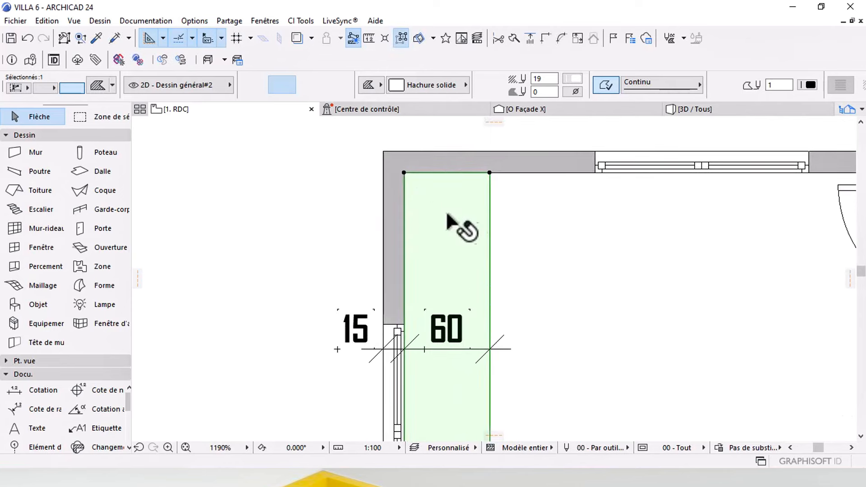
{"action": "scroll", "coordinate": [508, 232], "scroll_direction": "down", "scroll_amount": 3}
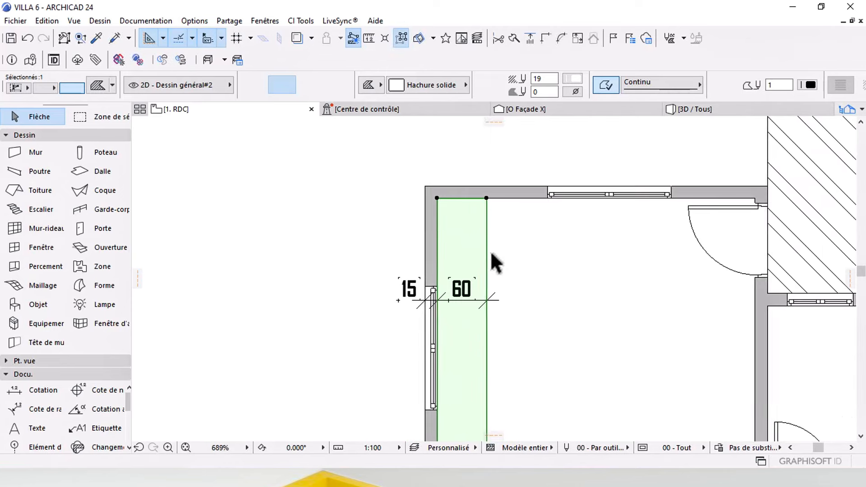
{"action": "middle_click_drag", "start_coordinate": [486, 242], "coordinate": [494, 231]}
{"action": "middle_click_drag", "start_coordinate": [533, 252], "coordinate": [524, 255]}
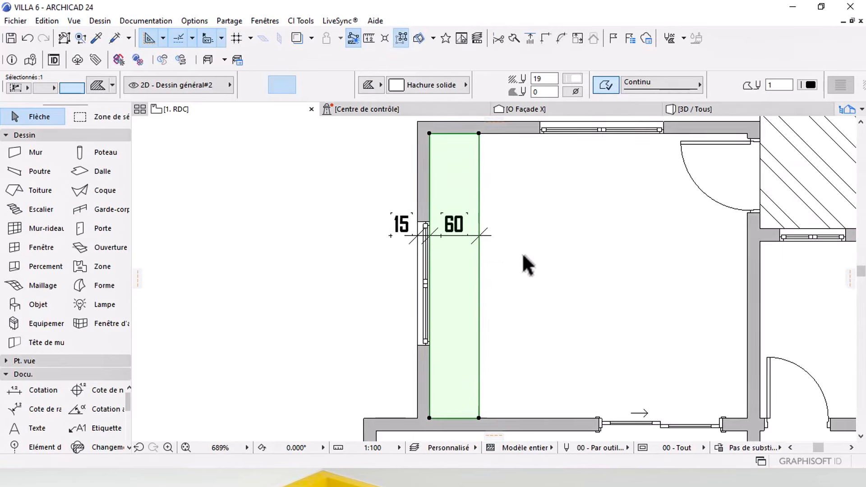
{"action": "key", "text": "Escape"}
{"action": "scroll", "coordinate": [480, 281], "scroll_direction": "down", "scroll_amount": 1}
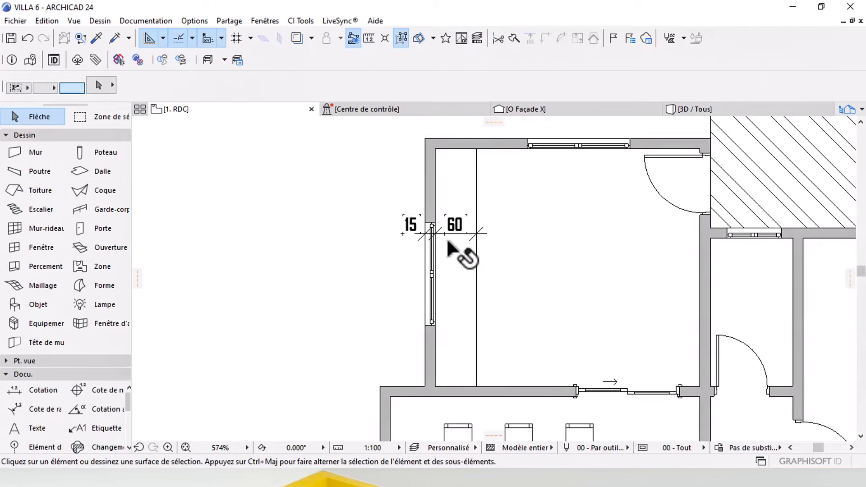
Step: Add a rectangular leg of about 224 by 60 to the counter fill along the upper wall, ending at the window's far edge
{"action": "middle_click_drag", "start_coordinate": [471, 204], "coordinate": [473, 234]}
{"action": "middle_click_drag", "start_coordinate": [549, 186], "coordinate": [554, 210]}
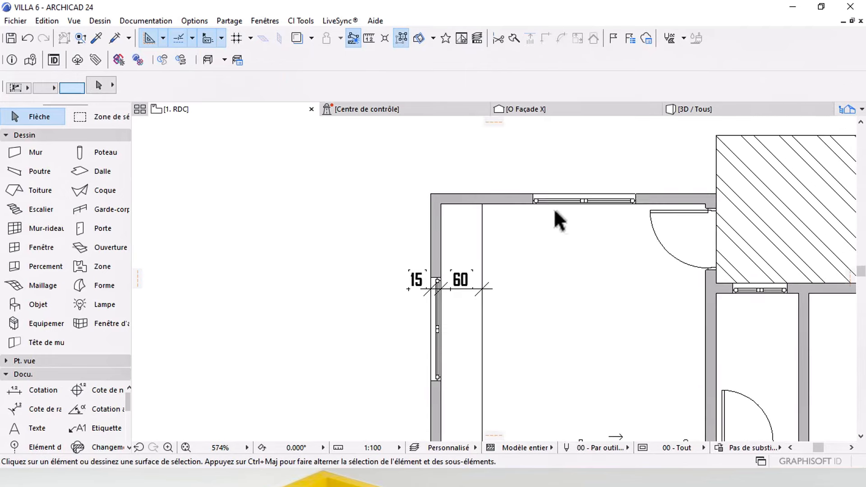
{"action": "left_click", "coordinate": [487, 231]}
{"action": "left_click", "coordinate": [481, 224]}
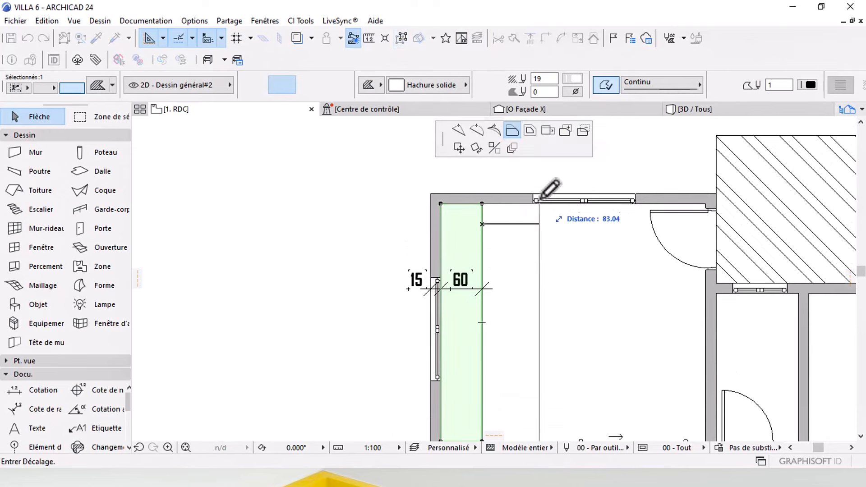
{"action": "left_click", "coordinate": [566, 131]}
{"action": "middle_click_drag", "start_coordinate": [570, 229], "coordinate": [490, 236]}
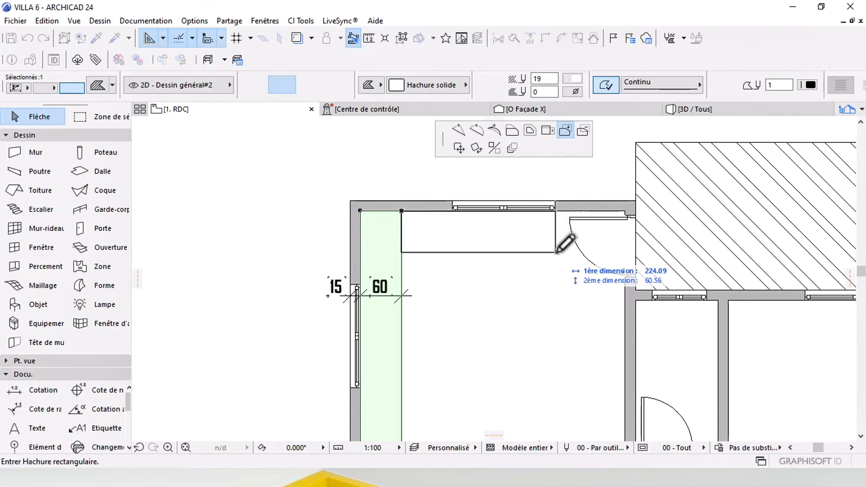
{"action": "left_click", "coordinate": [555, 253]}
{"action": "middle_click_drag", "start_coordinate": [481, 287], "coordinate": [516, 264]}
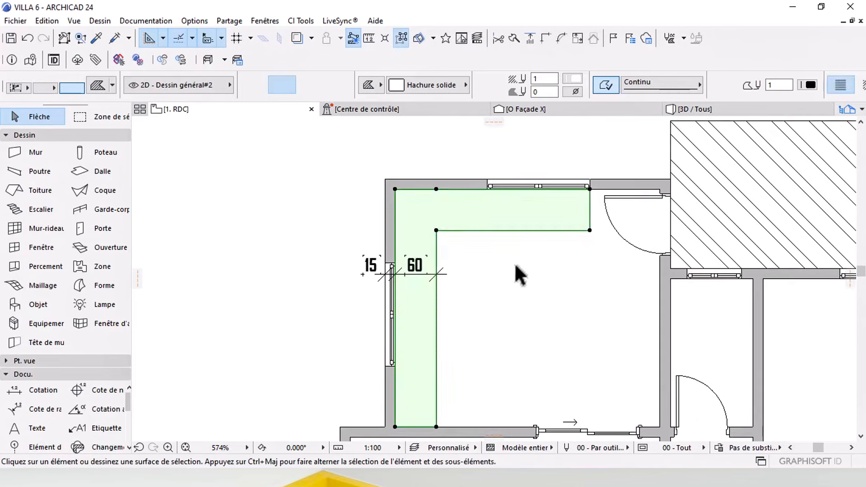
Step: Delete the dimension chain across the kitchen wall and counter
{"action": "mouse_move", "coordinate": [286, 336]}
{"action": "left_mouse_down"}
{"action": "mouse_move", "coordinate": [341, 318]}
{"action": "mouse_move", "coordinate": [481, 232]}
{"action": "left_mouse_up"}
{"action": "key", "text": "Delete"}
{"action": "scroll", "coordinate": [481, 239], "scroll_direction": "down", "scroll_amount": 1}
{"action": "middle_click_drag", "start_coordinate": [482, 298], "coordinate": [456, 301]}
{"action": "scroll", "coordinate": [426, 263], "scroll_direction": "up", "scroll_amount": 2}
{"action": "scroll", "coordinate": [426, 264], "scroll_direction": "up", "scroll_amount": 1}
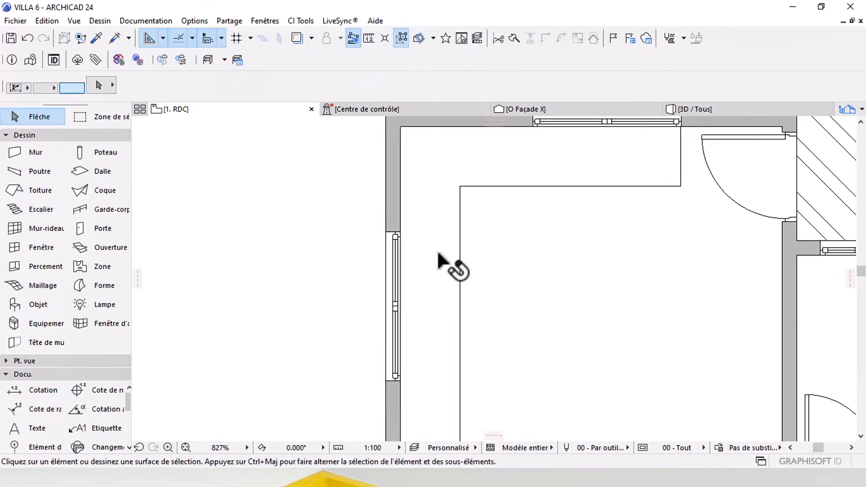
Step: Copy the dining set into the open floor area of the kitchen
{"action": "scroll", "coordinate": [452, 285], "scroll_direction": "down", "scroll_amount": 5}
{"action": "middle_click_drag", "start_coordinate": [470, 358], "coordinate": [443, 296]}
{"action": "left_click", "coordinate": [447, 355]}
{"action": "key", "text": "ctrl+shift+d"}
{"action": "left_click", "coordinate": [448, 356]}
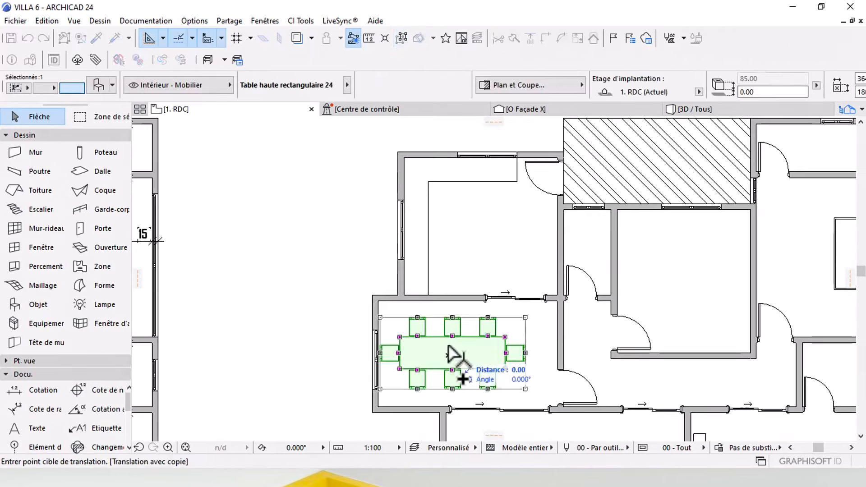
{"action": "left_click", "coordinate": [457, 243]}
{"action": "middle_click_drag", "start_coordinate": [461, 266], "coordinate": [485, 307]}
Step: Replace the copied dining set in the kitchen with Cuisinière gaz 24, found by searching the object library for CUI
{"action": "double_click", "coordinate": [475, 283]}
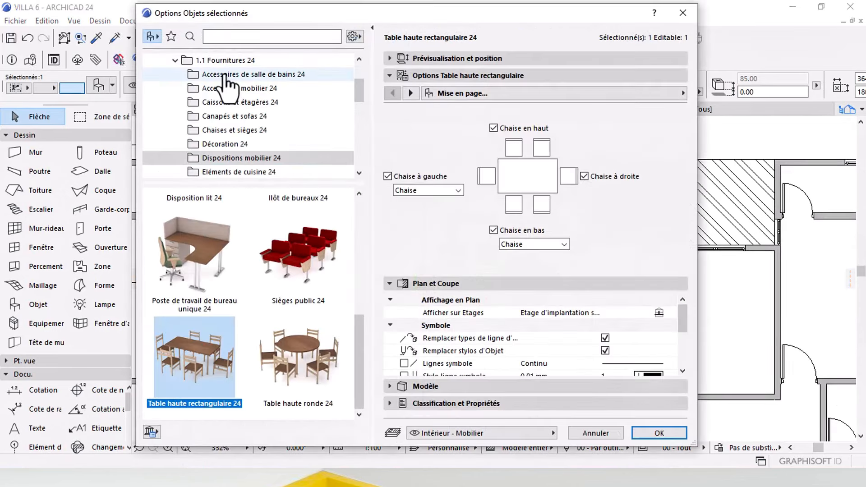
{"action": "left_click", "coordinate": [188, 36]}
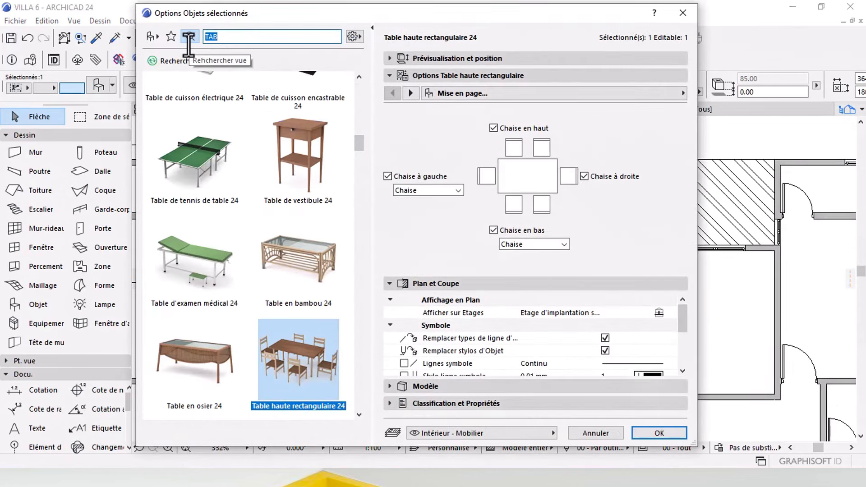
{"action": "type", "text": "cUI"}
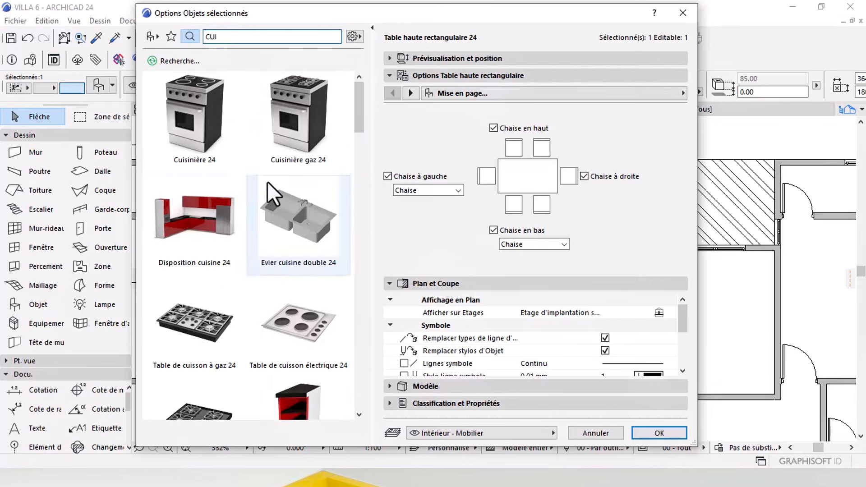
{"action": "left_click", "coordinate": [301, 126]}
{"action": "left_click", "coordinate": [230, 222]}
{"action": "left_click", "coordinate": [298, 214]}
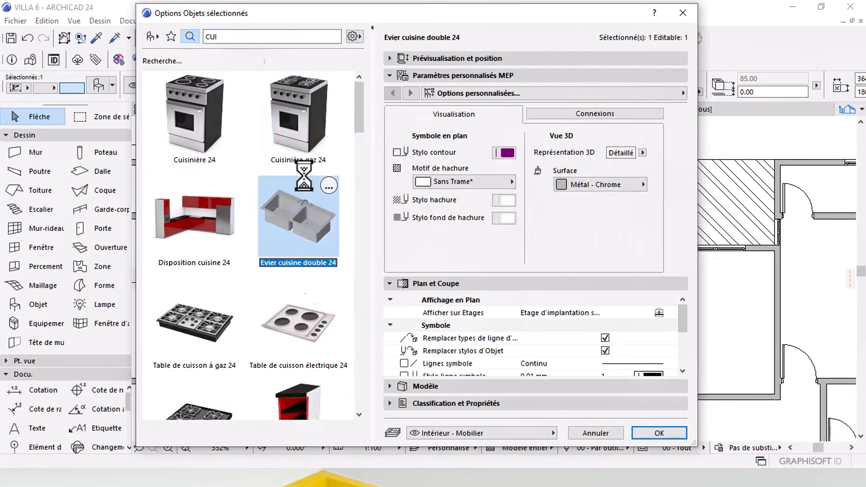
{"action": "left_click", "coordinate": [297, 133]}
{"action": "left_click", "coordinate": [196, 138]}
{"action": "left_click", "coordinate": [193, 216]}
{"action": "left_click", "coordinate": [298, 215]}
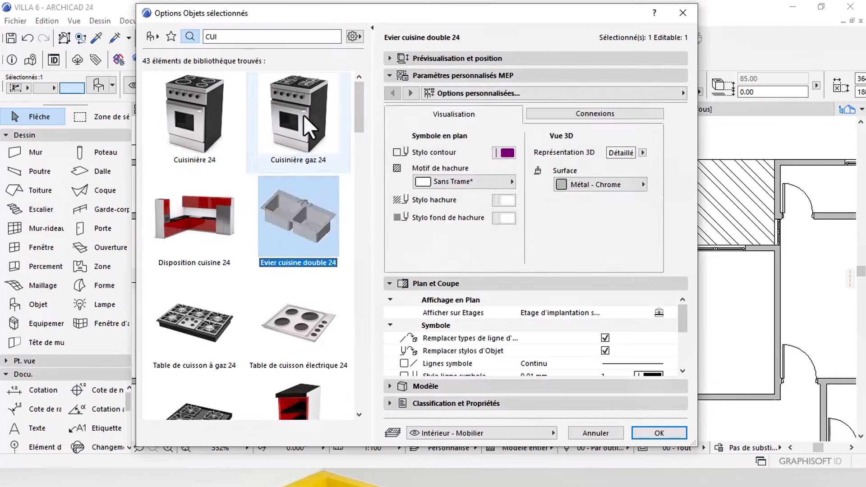
{"action": "left_click", "coordinate": [303, 114]}
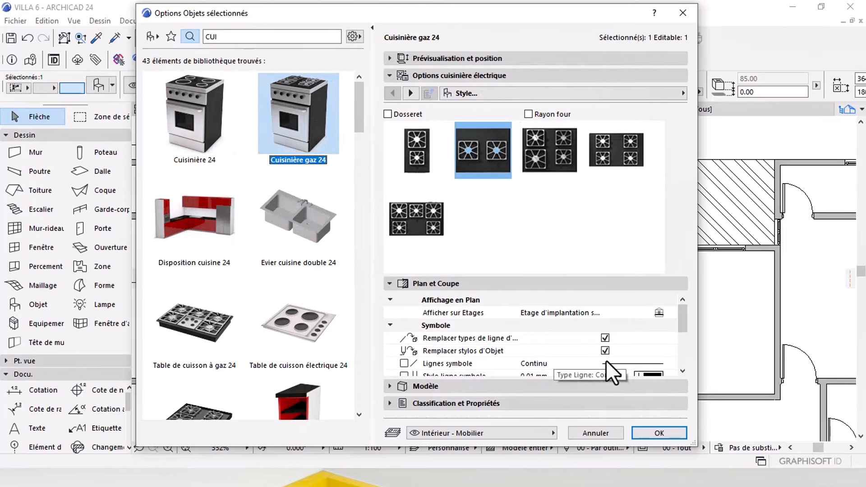
{"action": "left_click", "coordinate": [658, 432]}
{"action": "scroll", "coordinate": [555, 278], "scroll_direction": "up", "scroll_amount": 3}
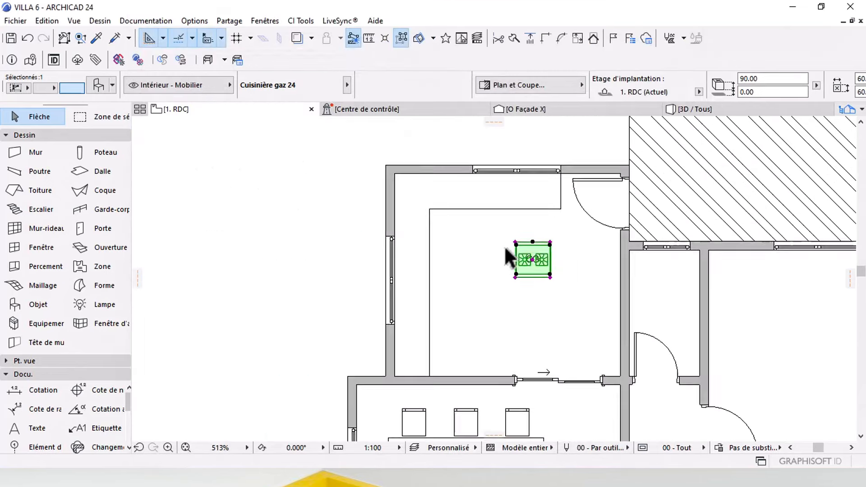
Step: Add a rectangular leg of about 142 by 60 to the counter fill along the kitchen's lower wall, ending at the sliding door
{"action": "left_click", "coordinate": [555, 256]}
{"action": "middle_click_drag", "start_coordinate": [460, 203], "coordinate": [480, 221]}
{"action": "middle_click_drag", "start_coordinate": [482, 357], "coordinate": [474, 216]}
{"action": "left_click", "coordinate": [518, 199]}
{"action": "middle_click_drag", "start_coordinate": [455, 257], "coordinate": [448, 293]}
{"action": "left_click", "coordinate": [403, 313]}
{"action": "left_click", "coordinate": [403, 314]}
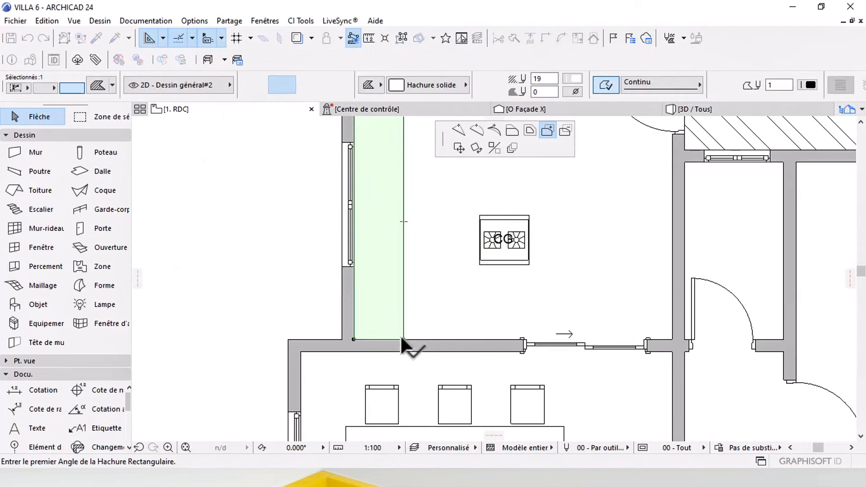
{"action": "left_click", "coordinate": [403, 339]}
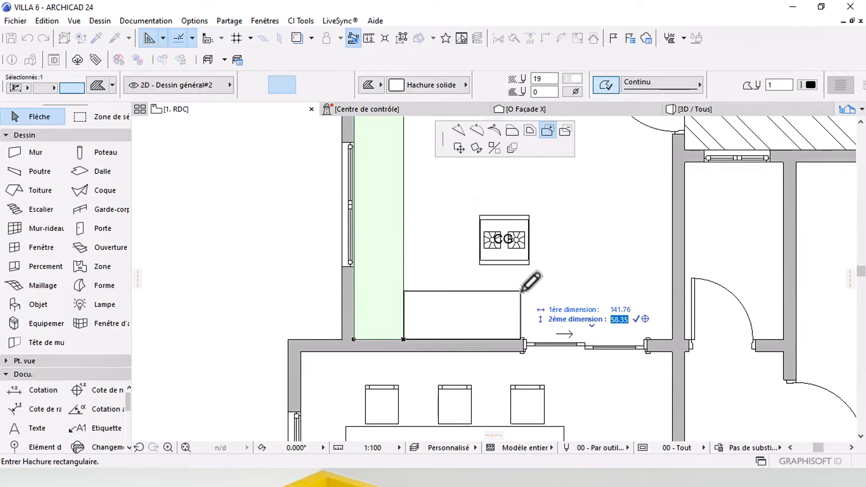
{"action": "type", "text": "60"}
{"action": "key", "text": "Return"}
Step: Move the gas cooker onto the lower counter leg, with its back flush against the wall
{"action": "left_click", "coordinate": [506, 241]}
{"action": "left_click", "coordinate": [506, 241]}
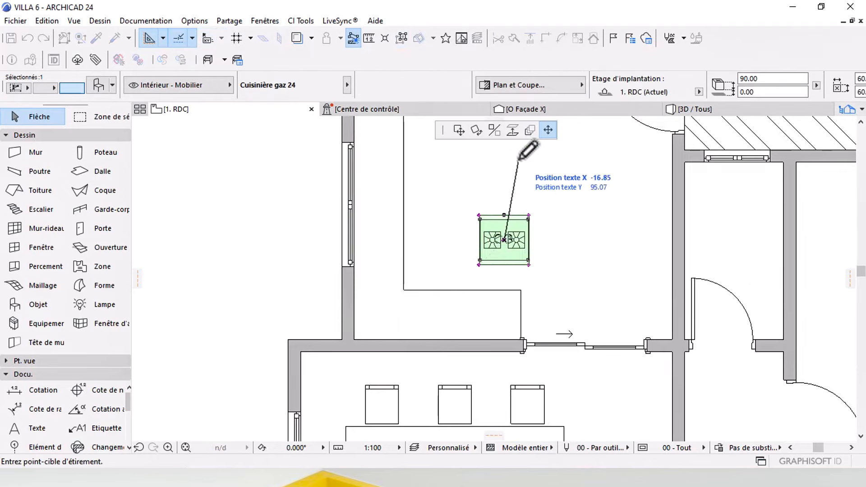
{"action": "left_click", "coordinate": [458, 127]}
{"action": "scroll", "coordinate": [473, 318], "scroll_direction": "up", "scroll_amount": 4}
{"action": "left_click", "coordinate": [458, 307]}
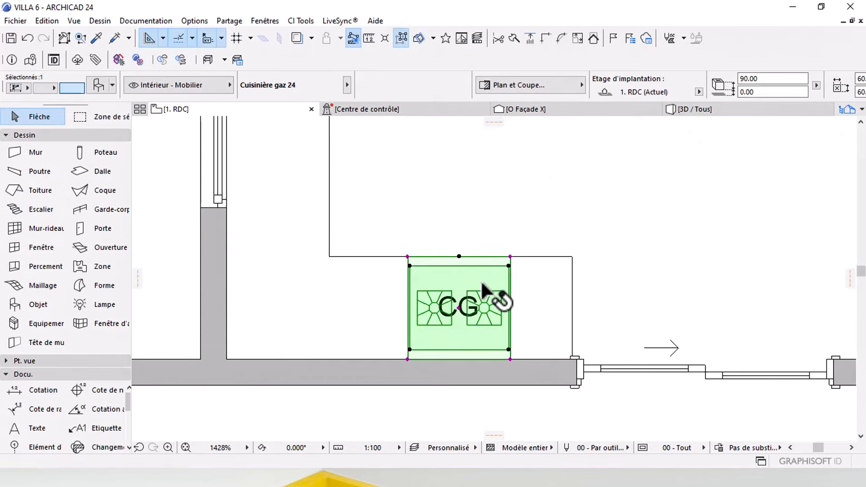
Step: Set the gas cooker's symbol line pen to red pen 181
{"action": "double_click", "coordinate": [491, 287]}
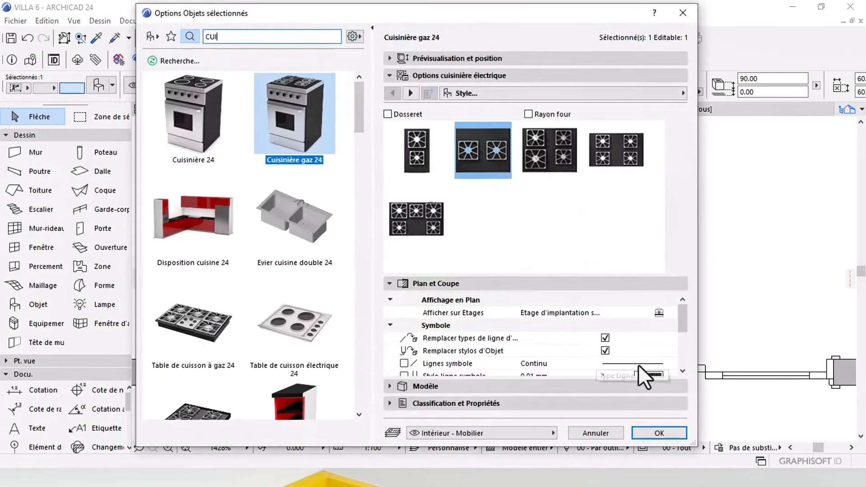
{"action": "scroll", "coordinate": [653, 352], "scroll_direction": "down", "scroll_amount": 1}
{"action": "scroll", "coordinate": [653, 353], "scroll_direction": "down", "scroll_amount": 2}
{"action": "left_click", "coordinate": [650, 340]}
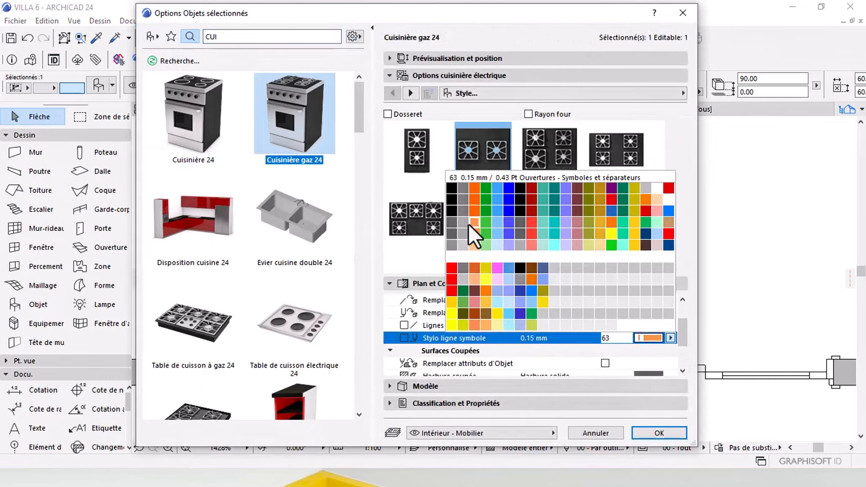
{"action": "left_click", "coordinate": [451, 291]}
{"action": "key", "text": "Return"}
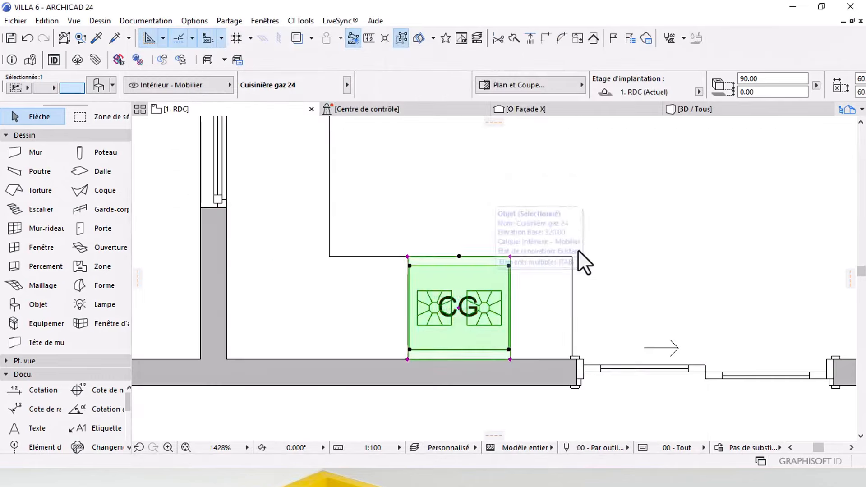
Step: Copy the gas cooker onto the counter beside the kitchen's side-wall window
{"action": "middle_click_drag", "start_coordinate": [481, 230], "coordinate": [492, 300]}
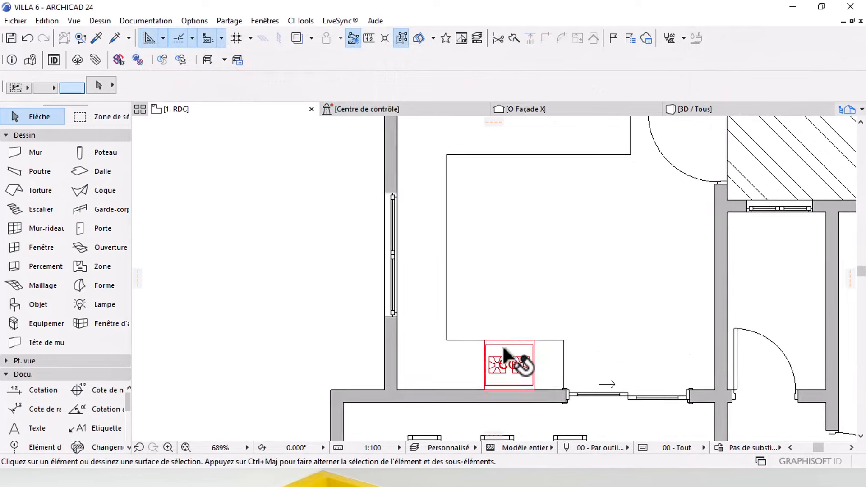
{"action": "left_click", "coordinate": [505, 357]}
{"action": "key", "text": "ctrl+shift+d"}
{"action": "left_click", "coordinate": [509, 365]}
{"action": "left_click", "coordinate": [428, 266]}
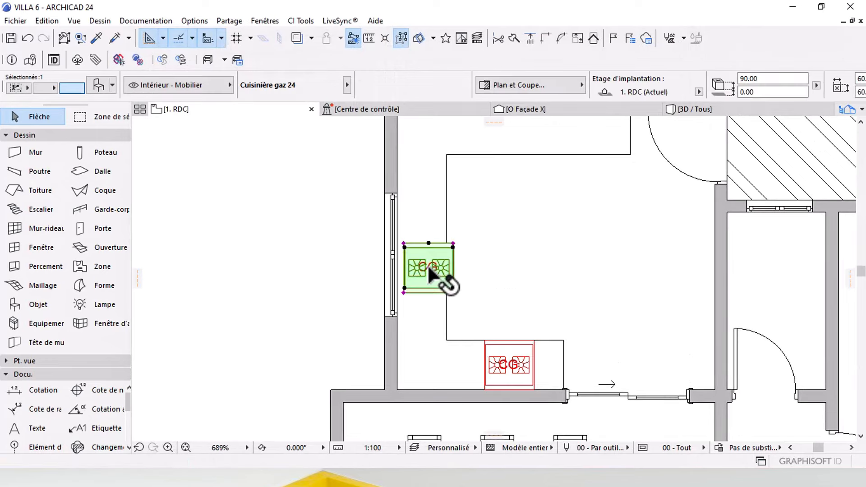
Step: Replace the copied cooker with Evier cuisine double 24 and set its symbol line pen to blue
{"action": "double_click", "coordinate": [426, 264]}
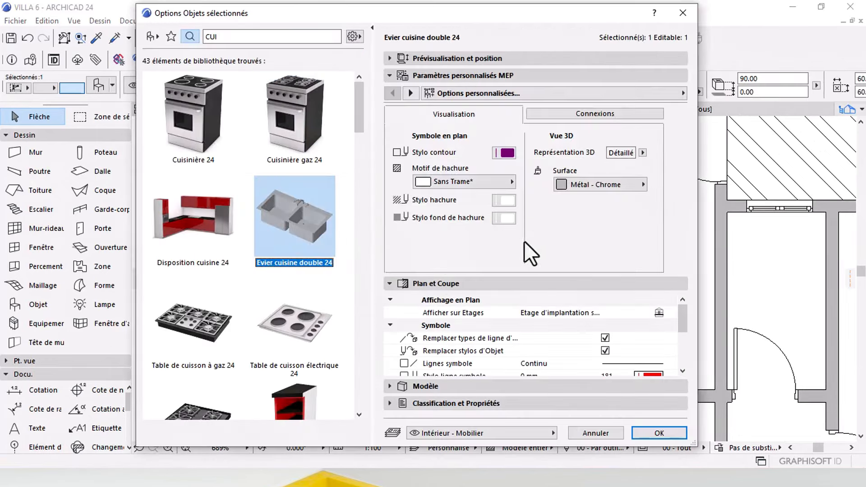
{"action": "scroll", "coordinate": [611, 306], "scroll_direction": "down", "scroll_amount": 2}
{"action": "left_click", "coordinate": [648, 299]}
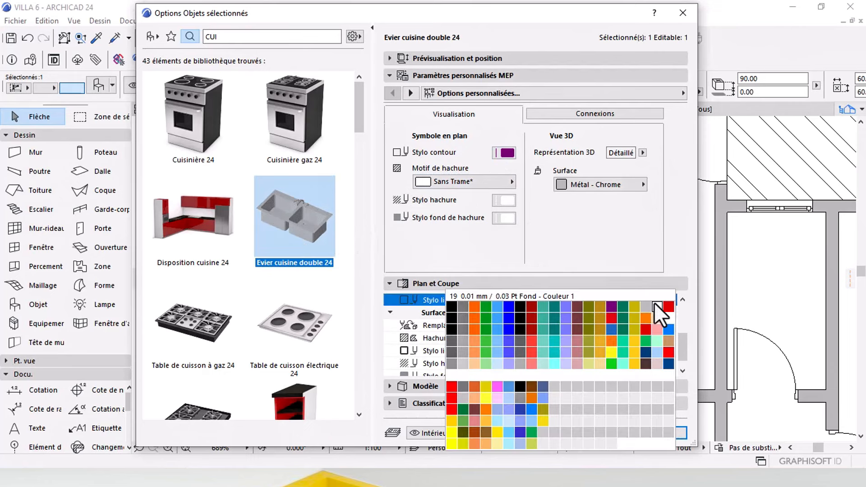
{"action": "left_click", "coordinate": [511, 307]}
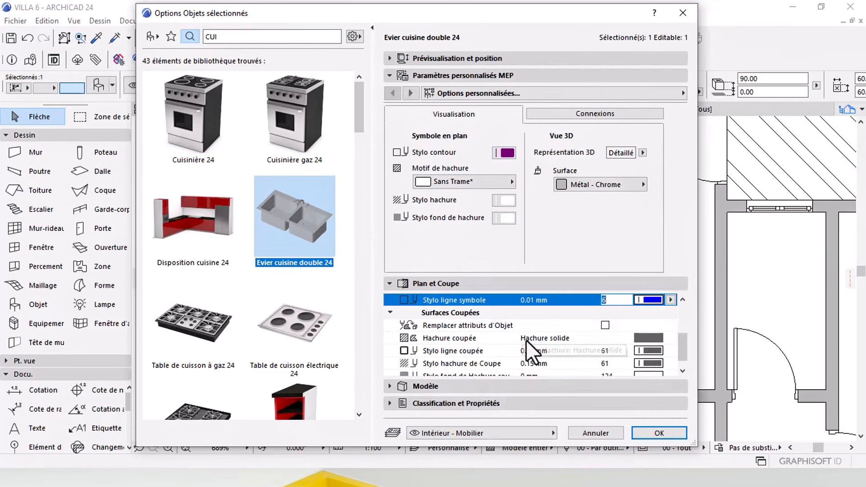
{"action": "left_click", "coordinate": [658, 300]}
{"action": "left_click", "coordinate": [534, 410]}
{"action": "key", "text": "Return"}
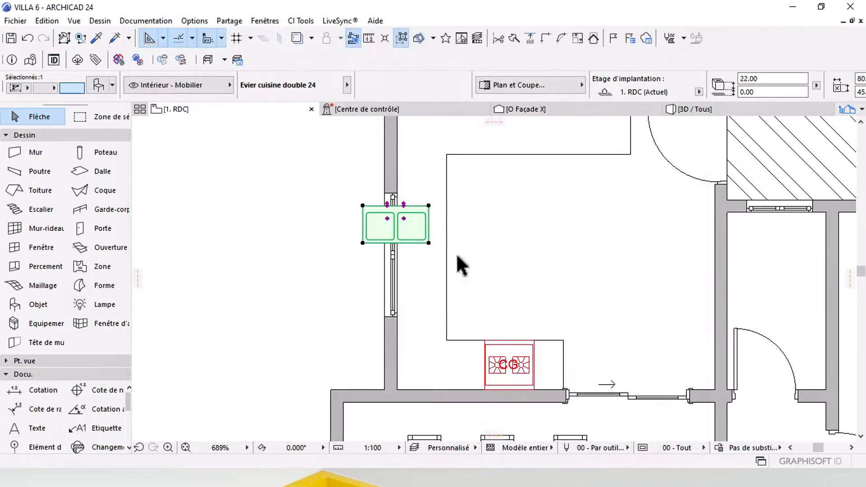
Step: Turn the double sink so its taps face the window wall and place it within the counter in front of the window
{"action": "scroll", "coordinate": [412, 236], "scroll_direction": "up", "scroll_amount": 3}
{"action": "key", "text": "ctrl+e"}
{"action": "left_click", "coordinate": [412, 237]}
{"action": "left_click", "coordinate": [521, 276]}
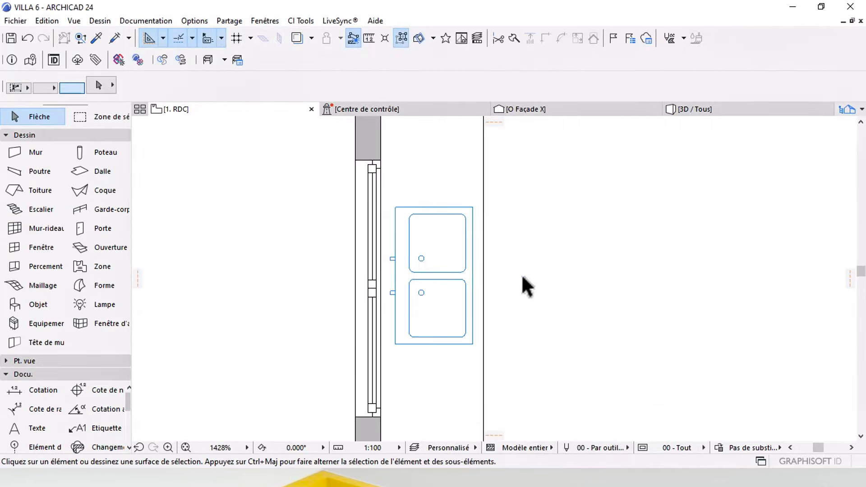
{"action": "scroll", "coordinate": [486, 258], "scroll_direction": "down", "scroll_amount": 5}
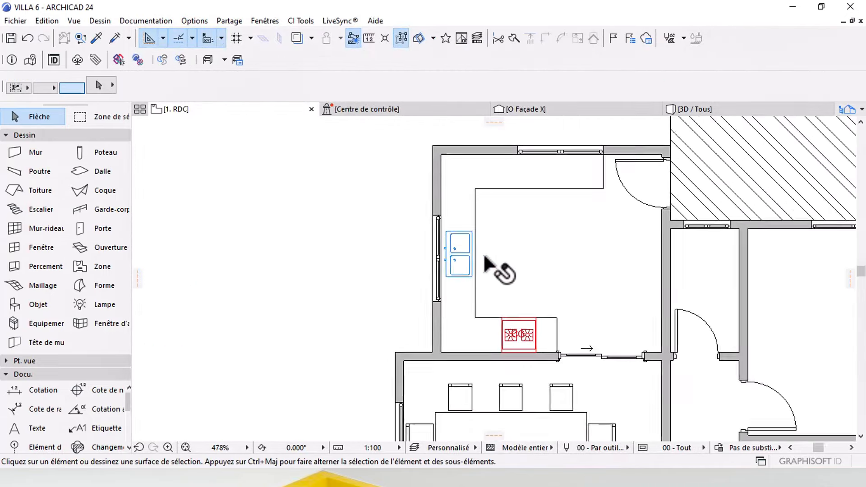
Step: Copy the gas cooker from the kitchen counter into the small toilet room beside the kitchen
{"action": "middle_click_drag", "start_coordinate": [504, 262], "coordinate": [453, 269]}
{"action": "scroll", "coordinate": [490, 266], "scroll_direction": "up", "scroll_amount": 3}
{"action": "middle_click_drag", "start_coordinate": [509, 184], "coordinate": [481, 242]}
{"action": "scroll", "coordinate": [544, 219], "scroll_direction": "down", "scroll_amount": 2}
{"action": "middle_click_drag", "start_coordinate": [507, 288], "coordinate": [502, 209]}
{"action": "mouse_move", "coordinate": [546, 220]}
{"action": "middle_mouse_down"}
{"action": "mouse_move", "coordinate": [541, 228]}
{"action": "mouse_move", "coordinate": [537, 179]}
{"action": "mouse_move", "coordinate": [555, 254]}
{"action": "middle_mouse_up"}
{"action": "scroll", "coordinate": [573, 258], "scroll_direction": "down", "scroll_amount": 1}
{"action": "mouse_move", "coordinate": [601, 290]}
{"action": "middle_mouse_down"}
{"action": "mouse_move", "coordinate": [530, 255]}
{"action": "mouse_move", "coordinate": [566, 315]}
{"action": "mouse_move", "coordinate": [518, 261]}
{"action": "mouse_move", "coordinate": [518, 282]}
{"action": "mouse_move", "coordinate": [488, 232]}
{"action": "middle_mouse_up"}
{"action": "scroll", "coordinate": [485, 223], "scroll_direction": "up", "scroll_amount": 2}
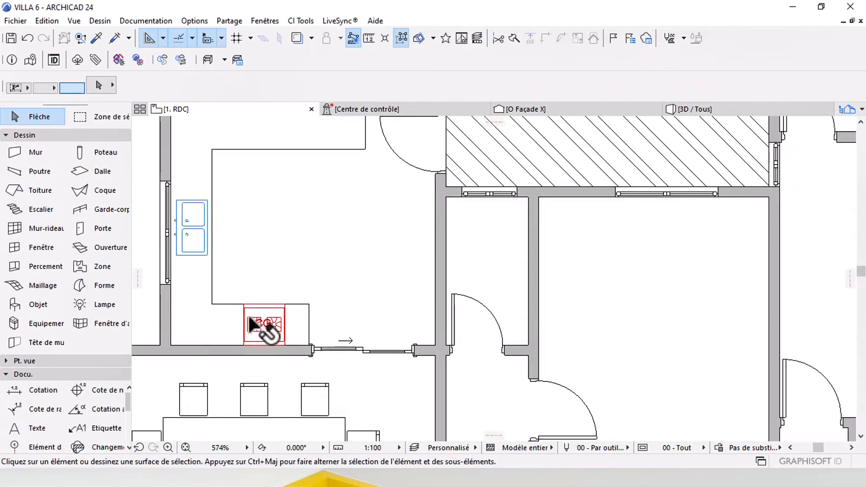
{"action": "left_click", "coordinate": [266, 325]}
{"action": "left_click_drag", "start_coordinate": [271, 323], "coordinate": [488, 243], "text": "ctrl"}
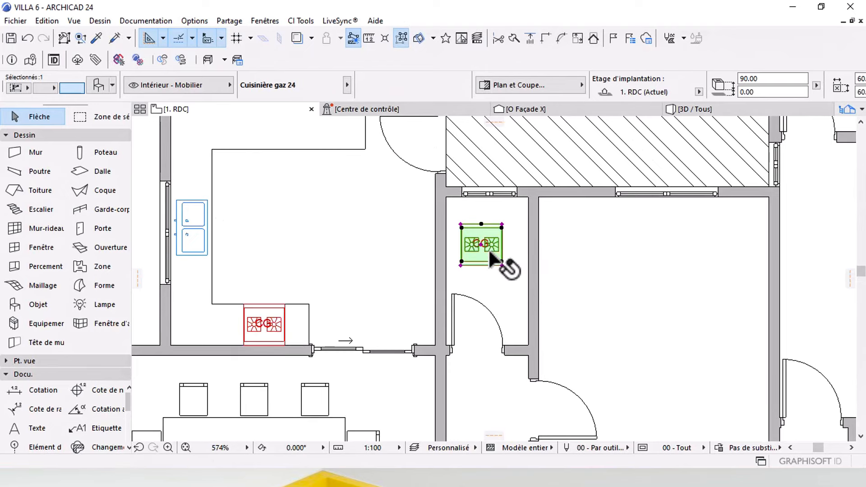
Step: For the copied cooker, browse the object library's Sanitaires 24 folder to Toilettes, bidets, urinoirs 24
{"action": "double_click", "coordinate": [495, 258]}
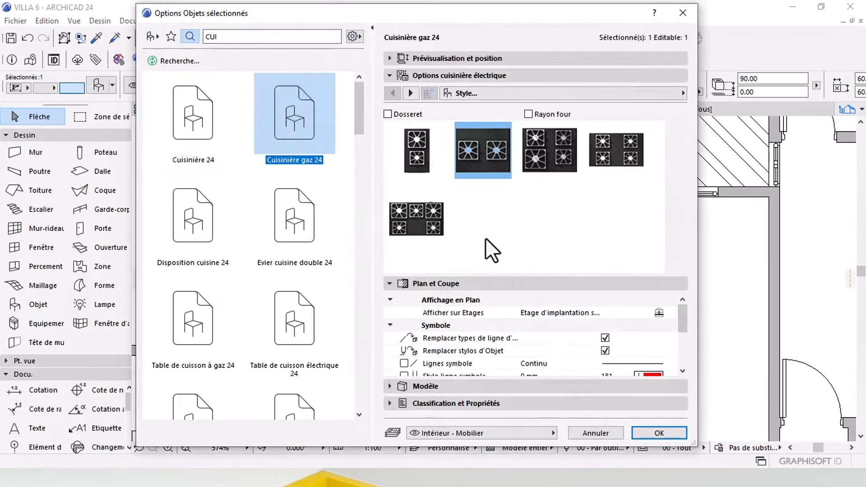
{"action": "left_click", "coordinate": [152, 36]}
{"action": "scroll", "coordinate": [243, 149], "scroll_direction": "down", "scroll_amount": 1}
{"action": "left_click", "coordinate": [237, 130]}
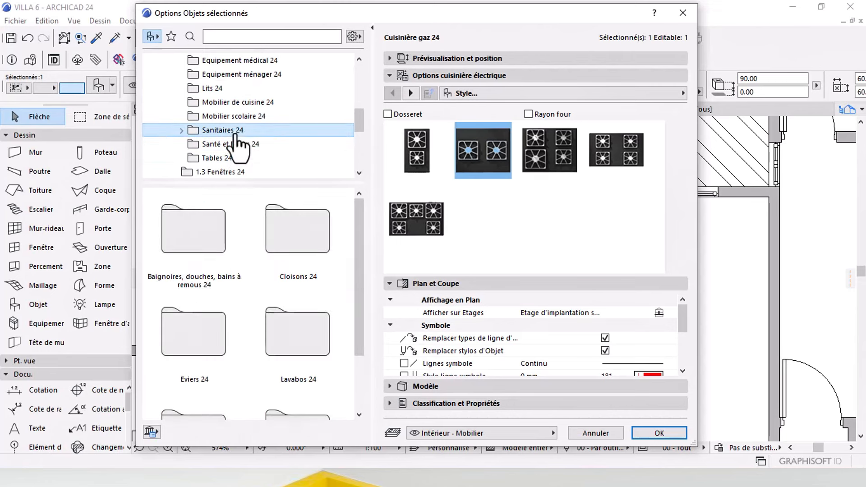
{"action": "scroll", "coordinate": [234, 140], "scroll_direction": "down", "scroll_amount": 1}
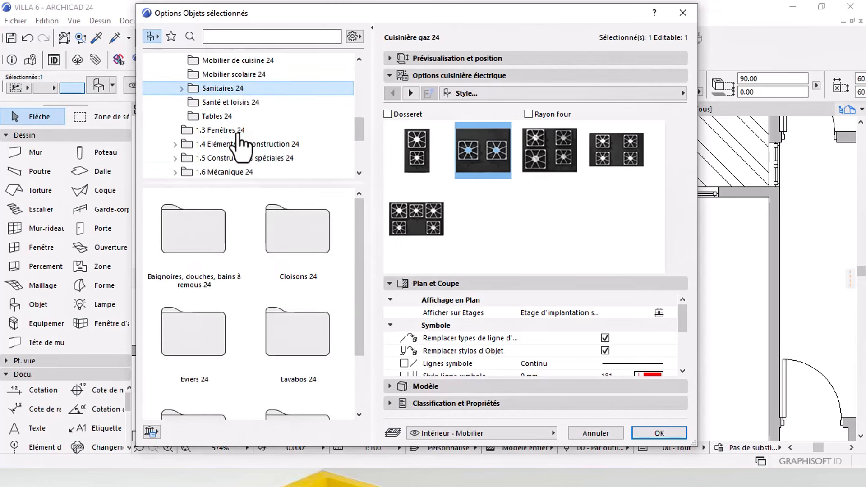
{"action": "left_click", "coordinate": [181, 88]}
{"action": "left_click", "coordinate": [225, 89]}
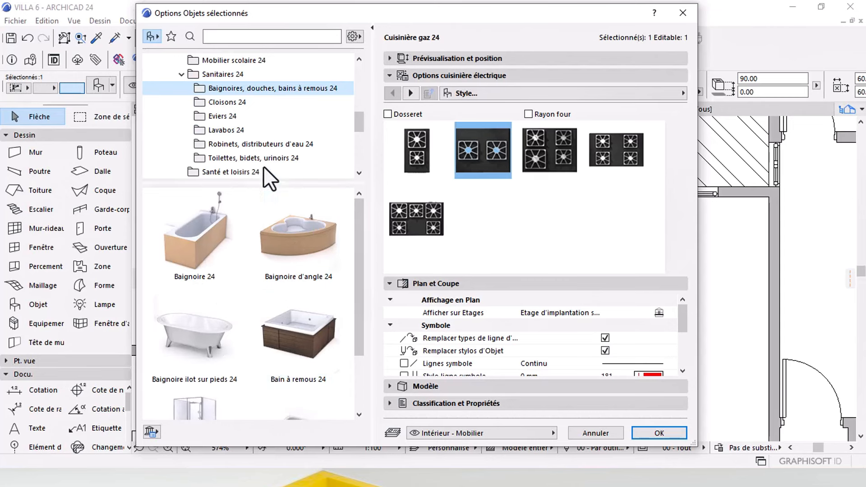
{"action": "left_click", "coordinate": [247, 145]}
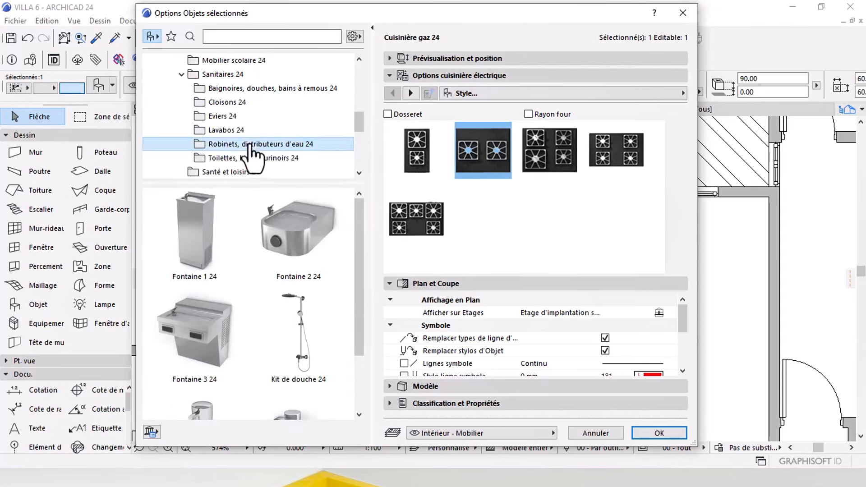
{"action": "left_click", "coordinate": [248, 158]}
{"action": "scroll", "coordinate": [295, 264], "scroll_direction": "up", "scroll_amount": 2}
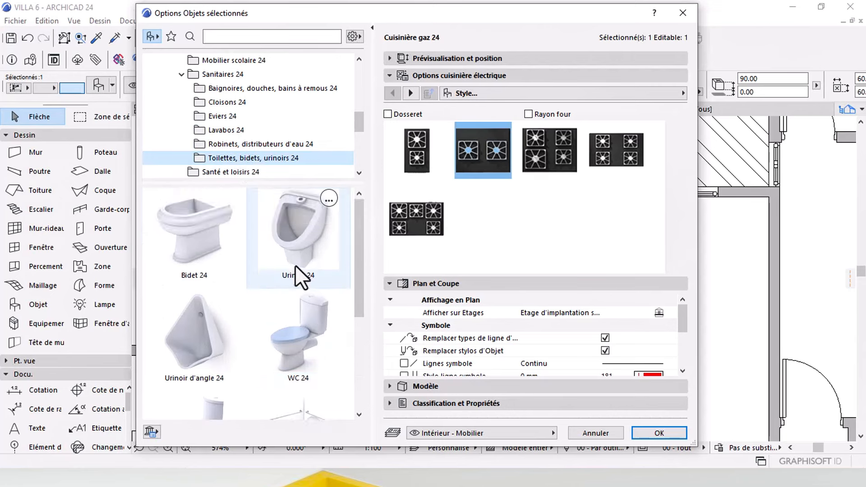
Step: Try WC angle 24 with bowl Type 1 as the replacement object
{"action": "scroll", "coordinate": [290, 265], "scroll_direction": "down", "scroll_amount": 5}
{"action": "left_click", "coordinate": [201, 293]}
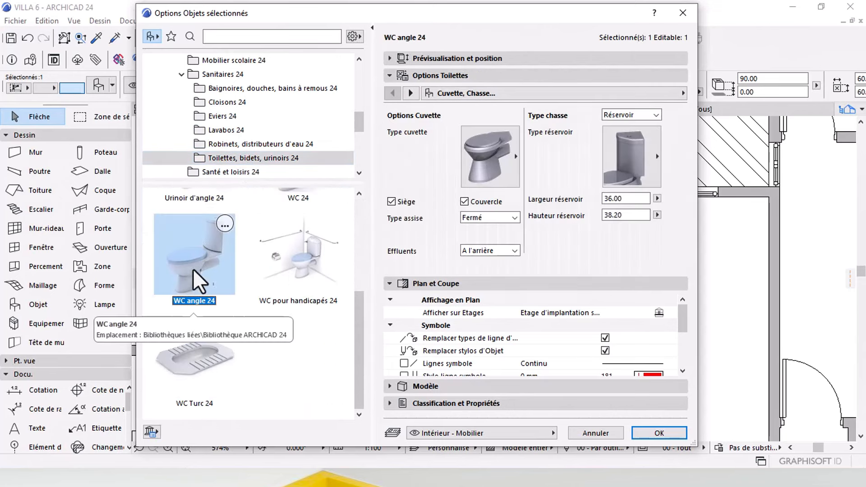
{"action": "left_click", "coordinate": [483, 155]}
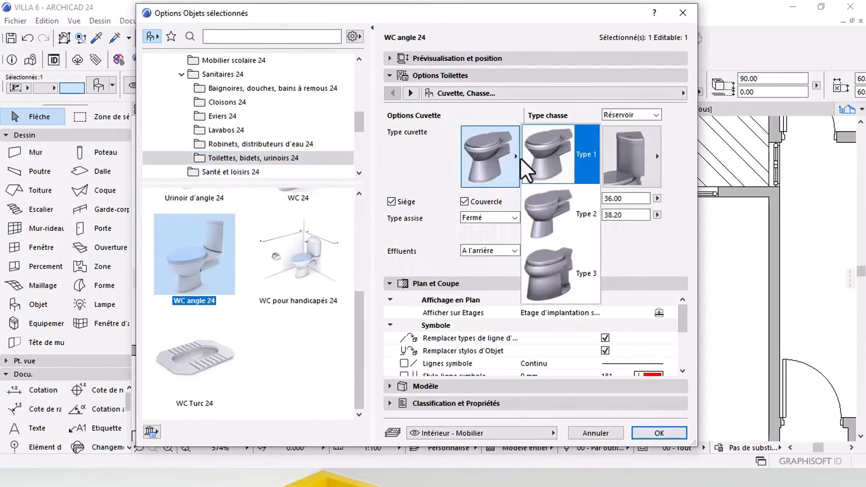
{"action": "left_click", "coordinate": [557, 173]}
{"action": "scroll", "coordinate": [218, 283], "scroll_direction": "up", "scroll_amount": 4}
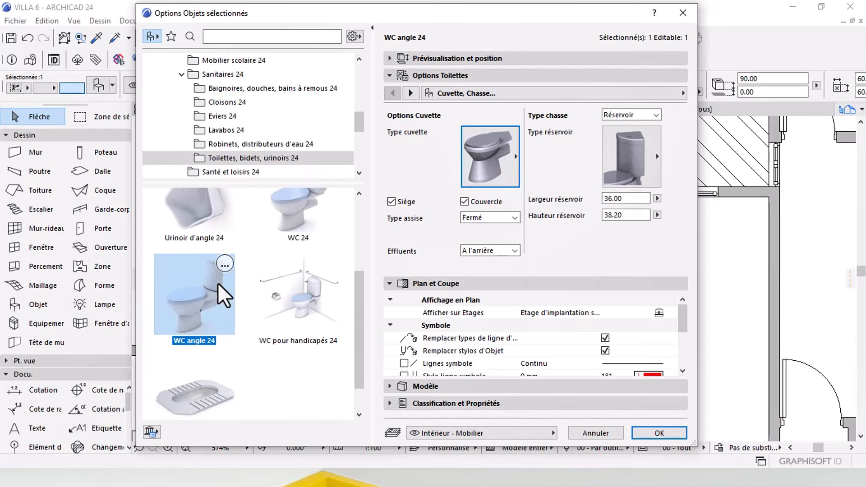
Step: Replace the copied cooker with WC 24, using bowl Type 4 and symbol line pen 1
{"action": "left_click", "coordinate": [299, 309]}
{"action": "left_click", "coordinate": [472, 172]}
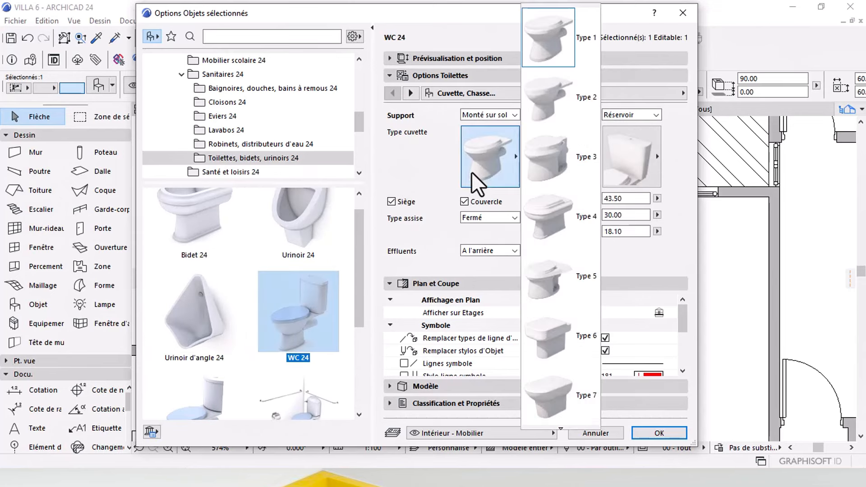
{"action": "left_click", "coordinate": [567, 209]}
{"action": "scroll", "coordinate": [653, 343], "scroll_direction": "down", "scroll_amount": 1}
{"action": "left_click", "coordinate": [650, 337]}
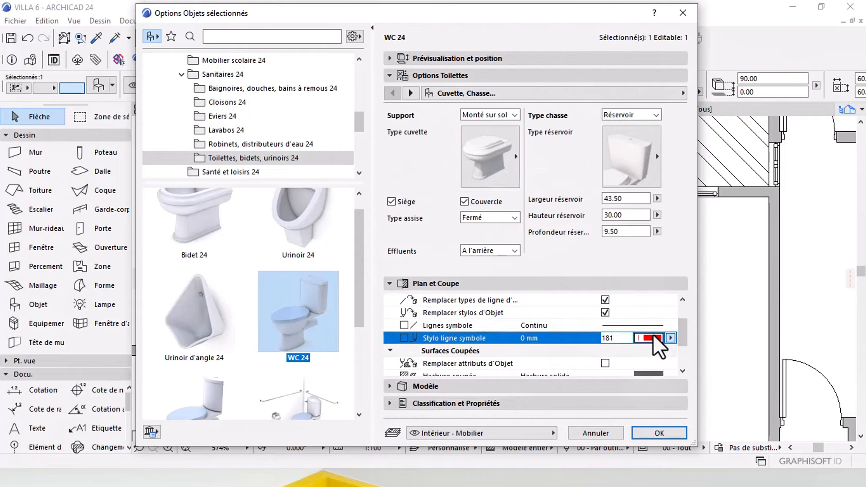
{"action": "left_click", "coordinate": [451, 188]}
{"action": "left_click", "coordinate": [669, 435]}
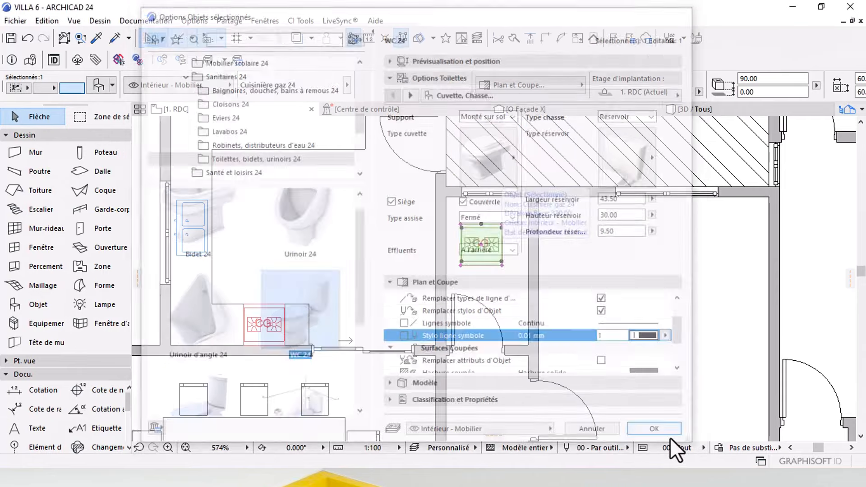
Step: Move the toilet by its tank's back midpoint against the upper wall, centred on the small room's window
{"action": "scroll", "coordinate": [478, 233], "scroll_direction": "up", "scroll_amount": 4}
{"action": "key", "text": "ctrl+d"}
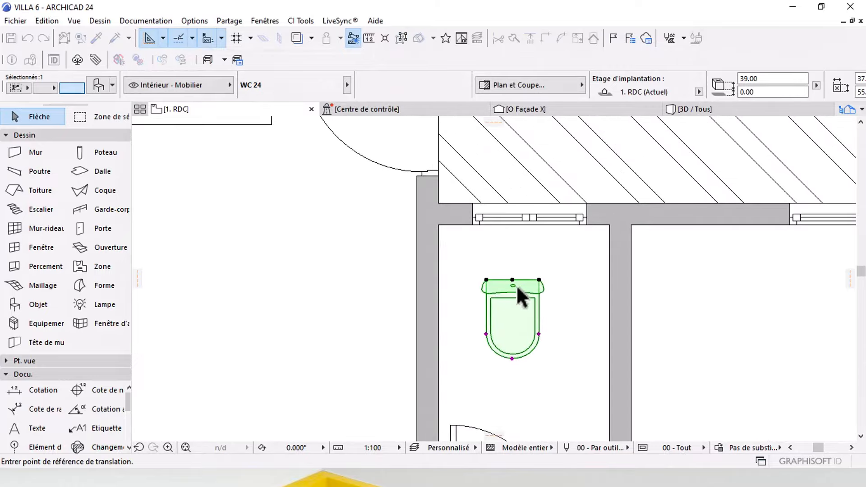
{"action": "left_click", "coordinate": [512, 280]}
{"action": "left_click", "coordinate": [525, 225]}
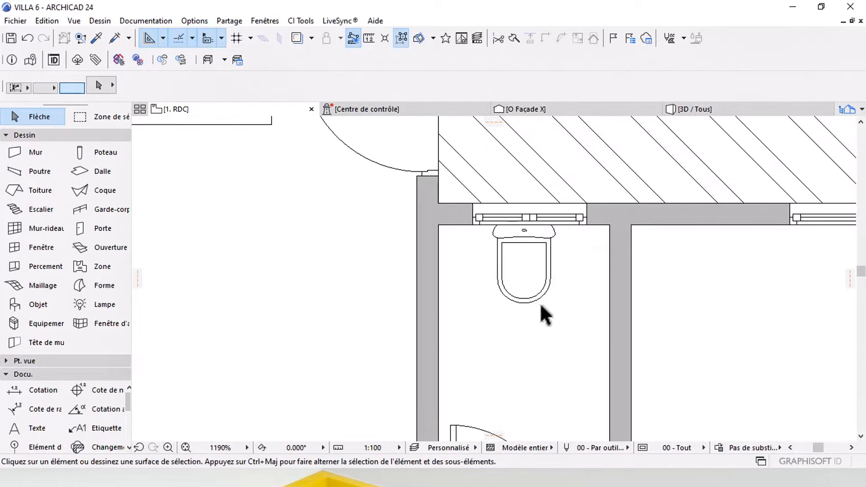
Step: Activate the Dimension tool and review its default settings, keeping the mark size of 2.00 mm
{"action": "scroll", "coordinate": [544, 253], "scroll_direction": "down", "scroll_amount": 6}
{"action": "middle_click_drag", "start_coordinate": [523, 243], "coordinate": [523, 224]}
{"action": "middle_click_drag", "start_coordinate": [516, 268], "coordinate": [522, 243]}
{"action": "middle_click_drag", "start_coordinate": [403, 273], "coordinate": [429, 276]}
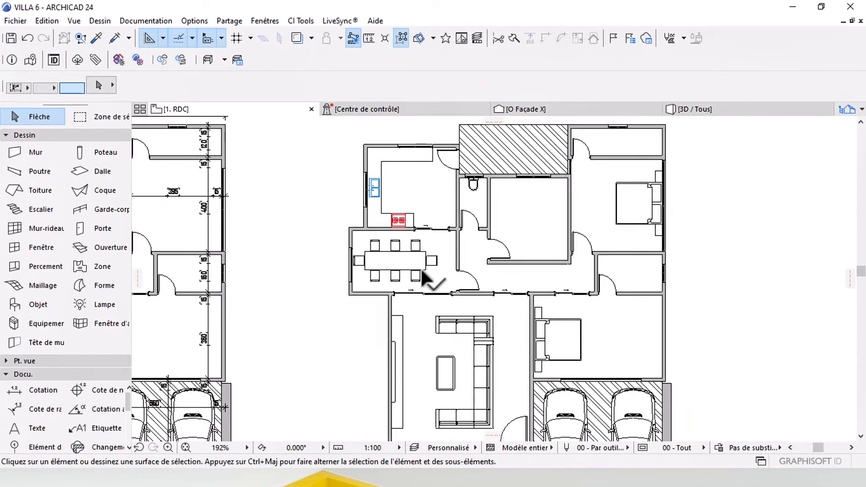
{"action": "middle_click_drag", "start_coordinate": [537, 276], "coordinate": [460, 288]}
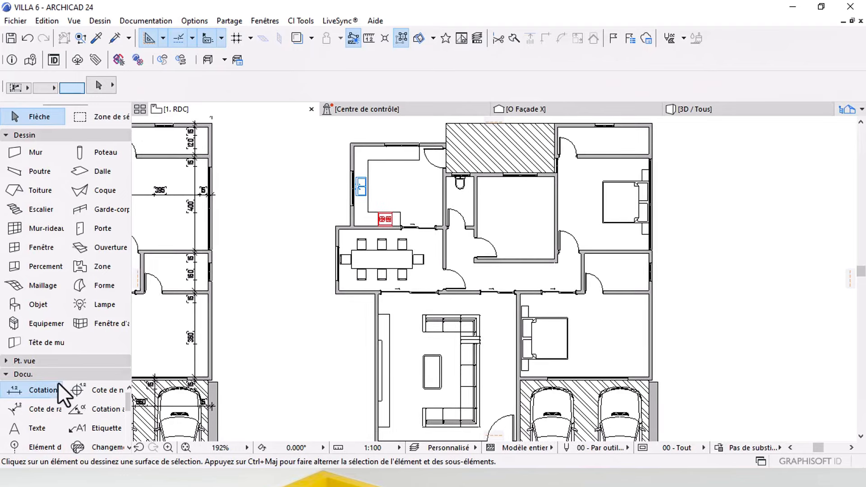
{"action": "left_click", "coordinate": [50, 391]}
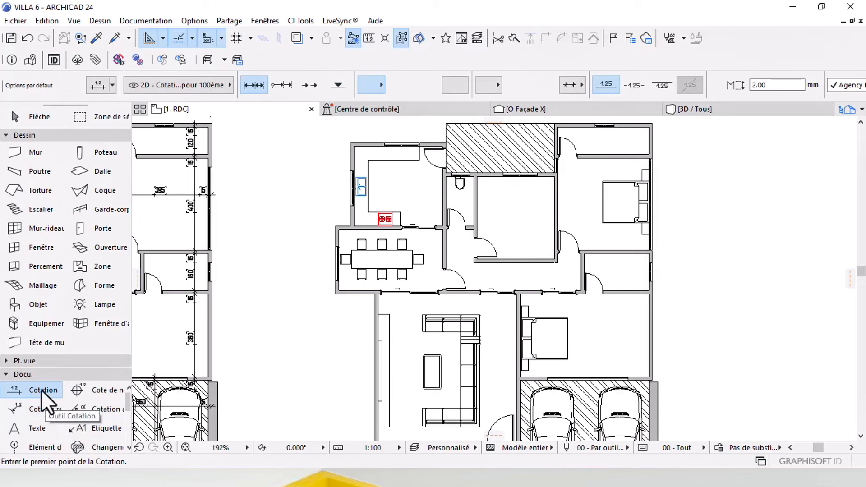
{"action": "key", "text": "ctrl+t"}
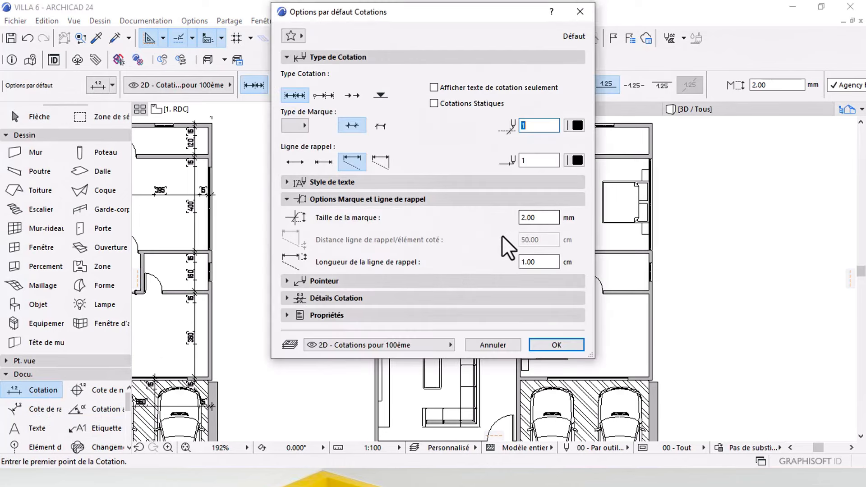
{"action": "left_click", "coordinate": [403, 200]}
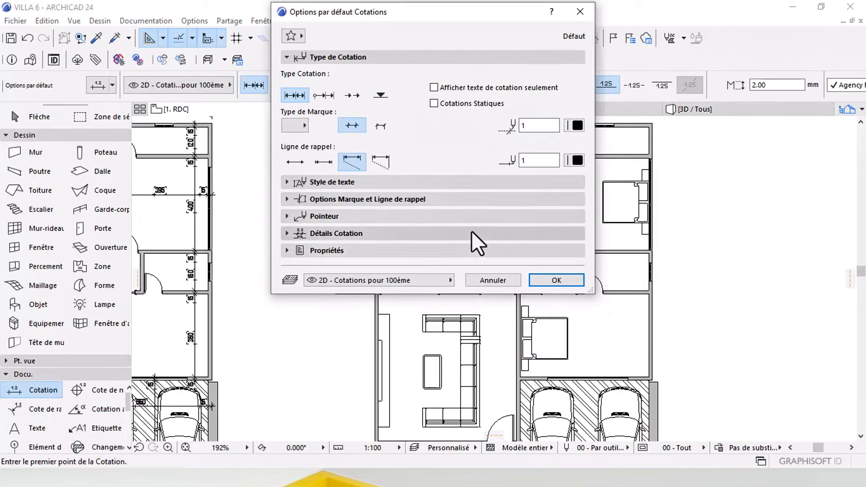
{"action": "left_click", "coordinate": [554, 280]}
Step: Place a horizontal dimension chain through the walls of the kitchen, toilet, middle room and upper bedroom
{"action": "middle_click_drag", "start_coordinate": [408, 219], "coordinate": [405, 248]}
{"action": "scroll", "coordinate": [405, 248], "scroll_direction": "up", "scroll_amount": 2}
{"action": "middle_click_drag", "start_coordinate": [362, 221], "coordinate": [351, 246]}
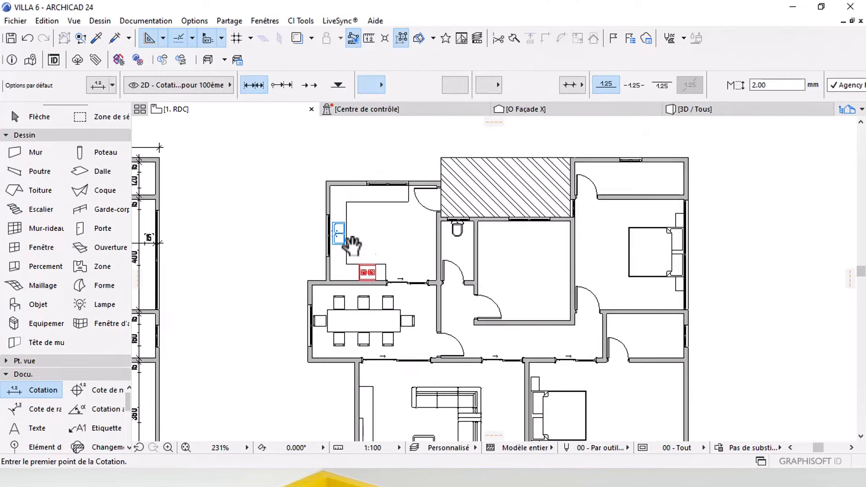
{"action": "left_click", "coordinate": [328, 201]}
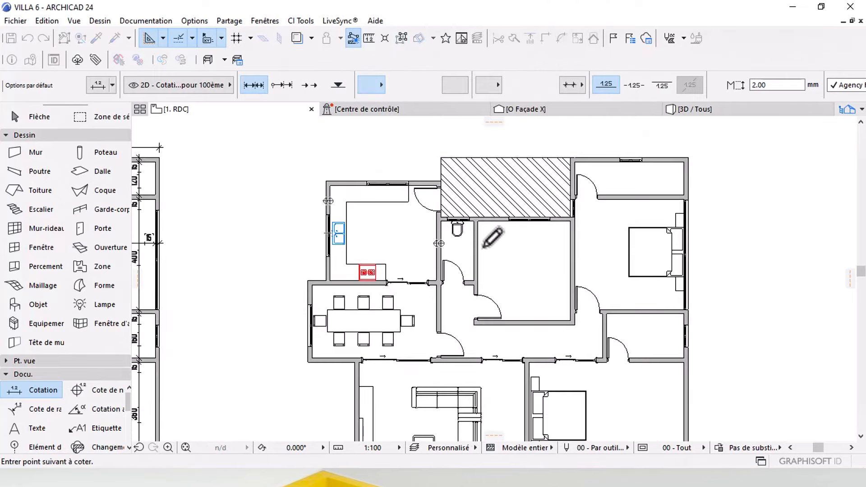
{"action": "right_click", "coordinate": [693, 165]}
{"action": "left_click", "coordinate": [717, 271]}
{"action": "scroll", "coordinate": [508, 240], "scroll_direction": "up", "scroll_amount": 4}
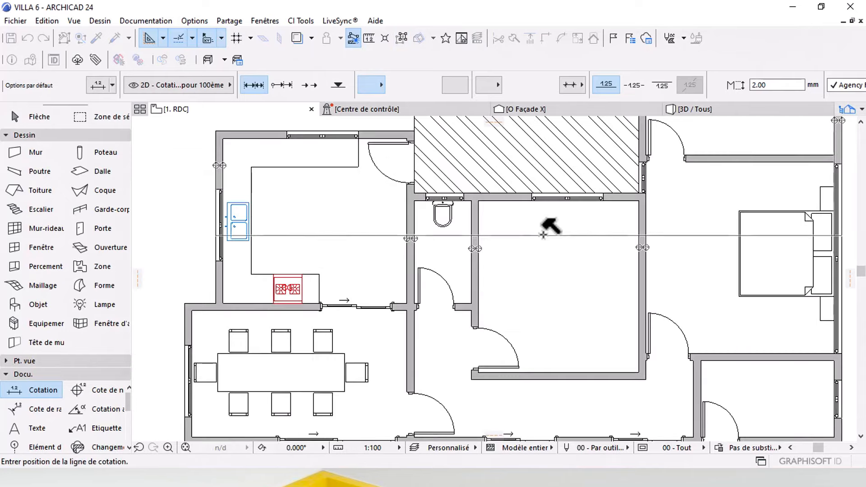
{"action": "left_click", "coordinate": [559, 221]}
{"action": "scroll", "coordinate": [580, 242], "scroll_direction": "down", "scroll_amount": 4}
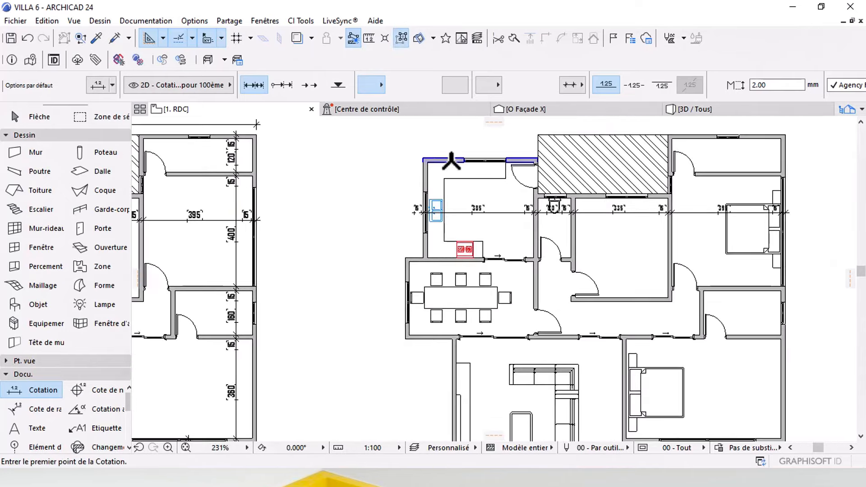
Step: Place a vertical dimension chain from the kitchen's upper wall through the dining room to the living room's front wall
{"action": "left_click", "coordinate": [451, 161]}
{"action": "left_click", "coordinate": [452, 260]}
{"action": "middle_click_drag", "start_coordinate": [452, 290], "coordinate": [448, 222]}
{"action": "left_click", "coordinate": [433, 270]}
{"action": "middle_click_drag", "start_coordinate": [469, 347], "coordinate": [450, 257]}
{"action": "left_click", "coordinate": [546, 359]}
{"action": "right_click", "coordinate": [546, 359]}
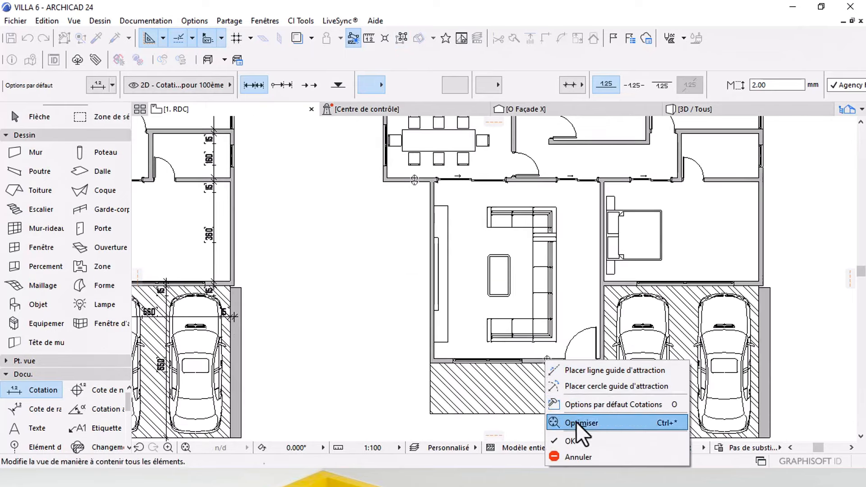
{"action": "left_click", "coordinate": [578, 423]}
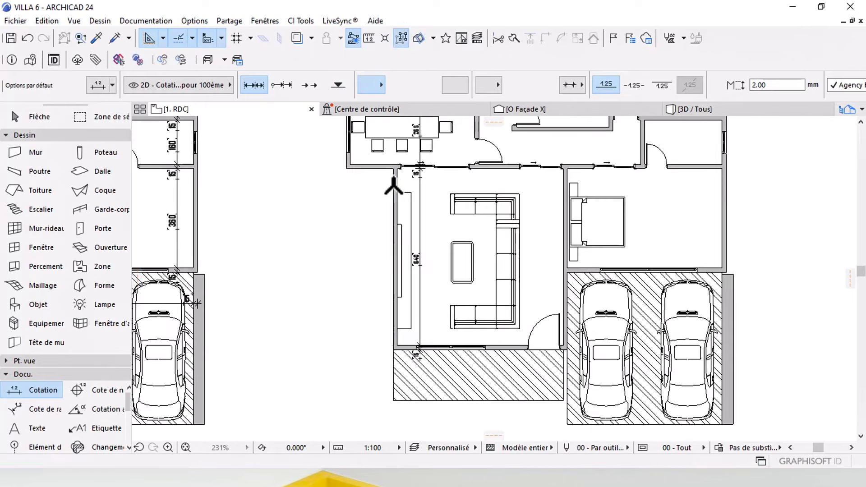
Step: Place a horizontal dimension chain across the living room and the lower bedroom, including their side walls
{"action": "right_click", "coordinate": [724, 193]}
{"action": "left_click", "coordinate": [757, 293]}
{"action": "left_click", "coordinate": [694, 259]}
Step: Dimension the two bedrooms and their bathrooms with a vertical chain near the outer wall, and leave the Dimension tool
{"action": "middle_click_drag", "start_coordinate": [626, 202], "coordinate": [528, 269]}
{"action": "left_click", "coordinate": [609, 341]}
{"action": "left_click", "coordinate": [595, 238]}
{"action": "left_click", "coordinate": [592, 188]}
{"action": "middle_click_drag", "start_coordinate": [591, 178], "coordinate": [567, 274]}
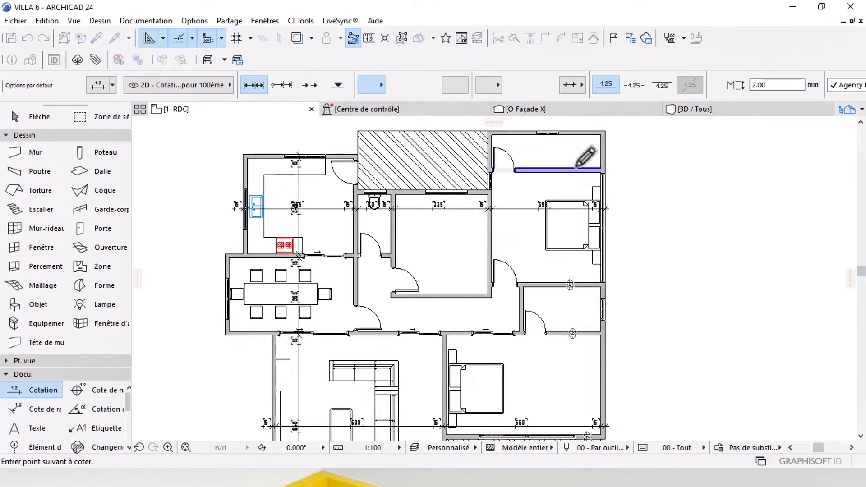
{"action": "left_click", "coordinate": [586, 300]}
{"action": "middle_click_drag", "start_coordinate": [575, 336], "coordinate": [531, 256]}
{"action": "left_click", "coordinate": [38, 117]}
{"action": "middle_click_drag", "start_coordinate": [438, 274], "coordinate": [511, 295]}
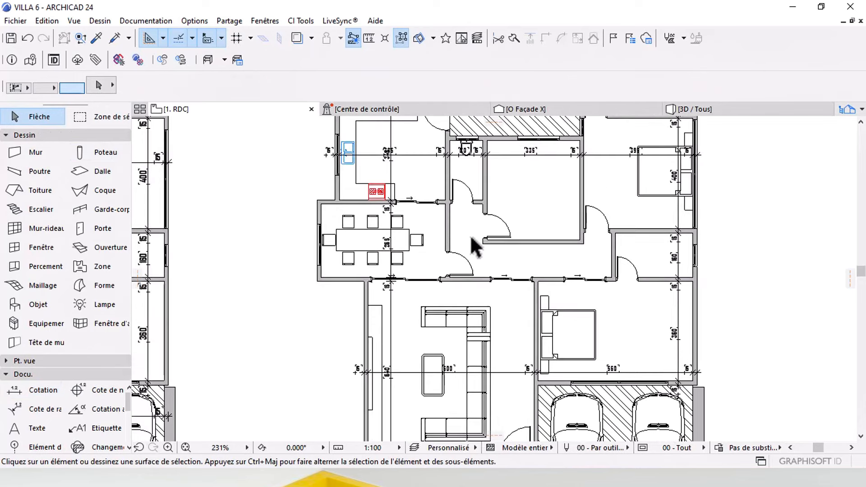
{"action": "middle_click_drag", "start_coordinate": [470, 235], "coordinate": [504, 255]}
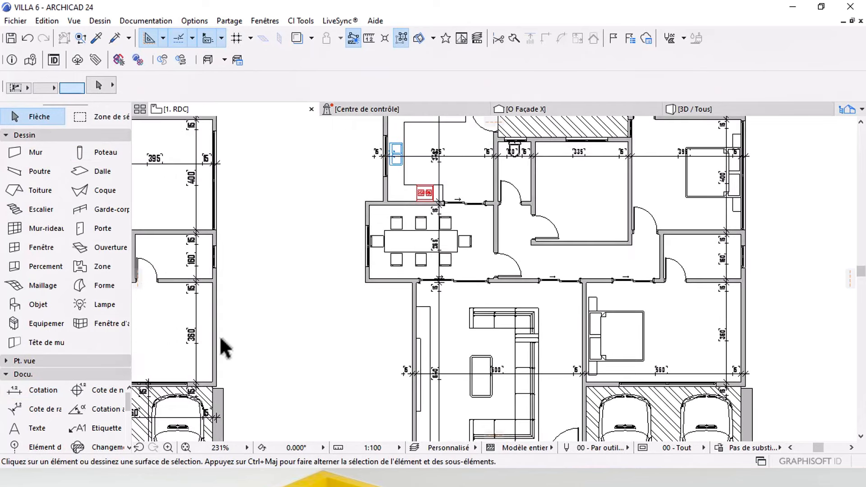
Step: Cover the kitchen floor with a rectangular fill using the Hach-CUISINE image pattern
{"action": "scroll", "coordinate": [34, 394], "scroll_direction": "down", "scroll_amount": 4}
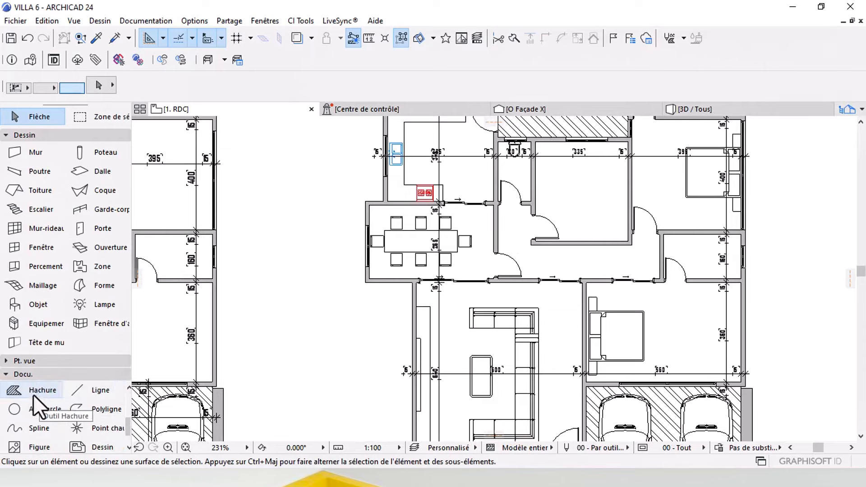
{"action": "left_click", "coordinate": [34, 391]}
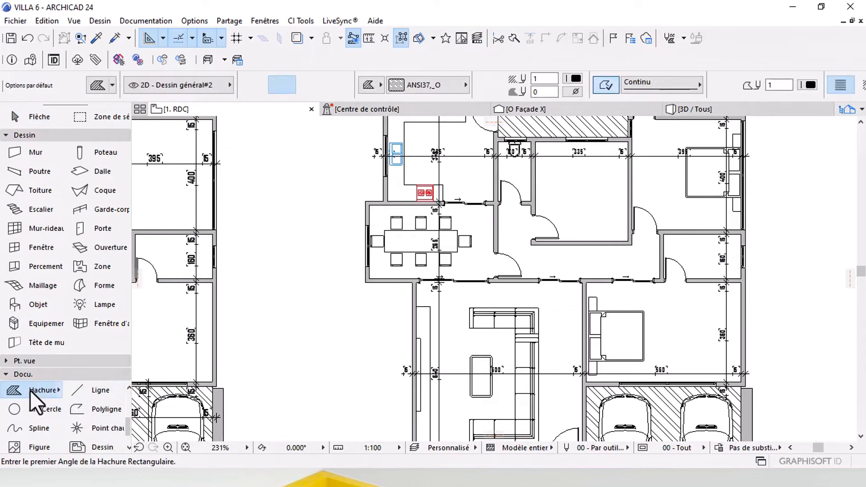
{"action": "left_click", "coordinate": [398, 90]}
{"action": "scroll", "coordinate": [610, 298], "scroll_direction": "down", "scroll_amount": 5}
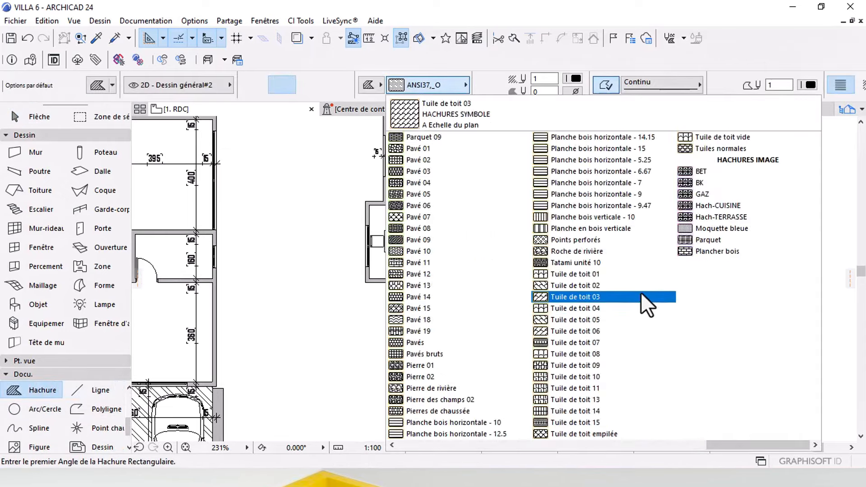
{"action": "left_click", "coordinate": [728, 205]}
{"action": "mouse_move", "coordinate": [412, 211]}
{"action": "middle_mouse_down"}
{"action": "mouse_move", "coordinate": [420, 248]}
{"action": "mouse_move", "coordinate": [482, 263]}
{"action": "mouse_move", "coordinate": [475, 218]}
{"action": "mouse_move", "coordinate": [472, 244]}
{"action": "middle_mouse_up"}
{"action": "scroll", "coordinate": [482, 263], "scroll_direction": "up", "scroll_amount": 5}
{"action": "left_click", "coordinate": [344, 154]}
{"action": "left_click", "coordinate": [584, 330]}
{"action": "scroll", "coordinate": [491, 244], "scroll_direction": "down", "scroll_amount": 1}
Step: Send the kitchen floor fill to the back of the display order so the worktop and appliances sit above it
{"action": "left_click", "coordinate": [496, 263], "text": "shift"}
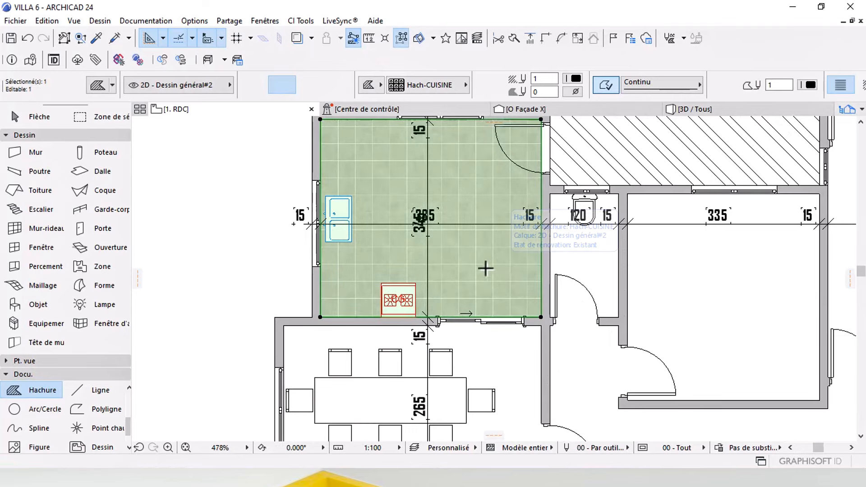
{"action": "right_click", "coordinate": [474, 241]}
{"action": "mouse_move", "coordinate": [548, 313]}
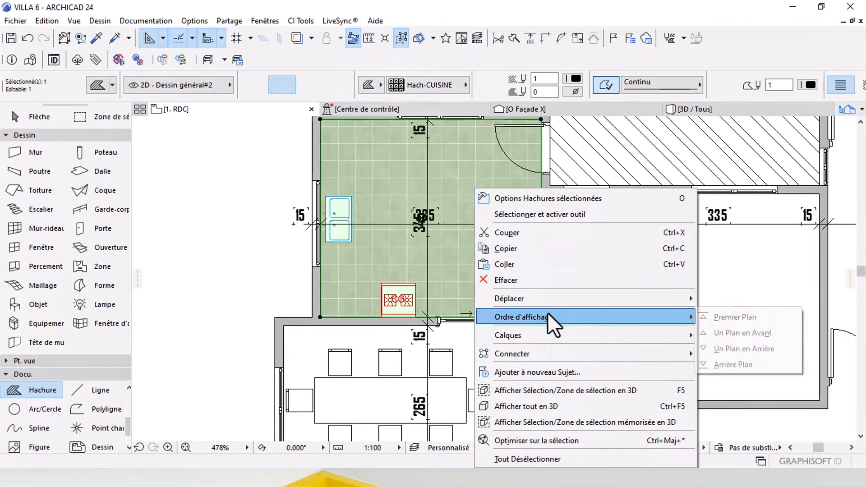
{"action": "left_click", "coordinate": [738, 364]}
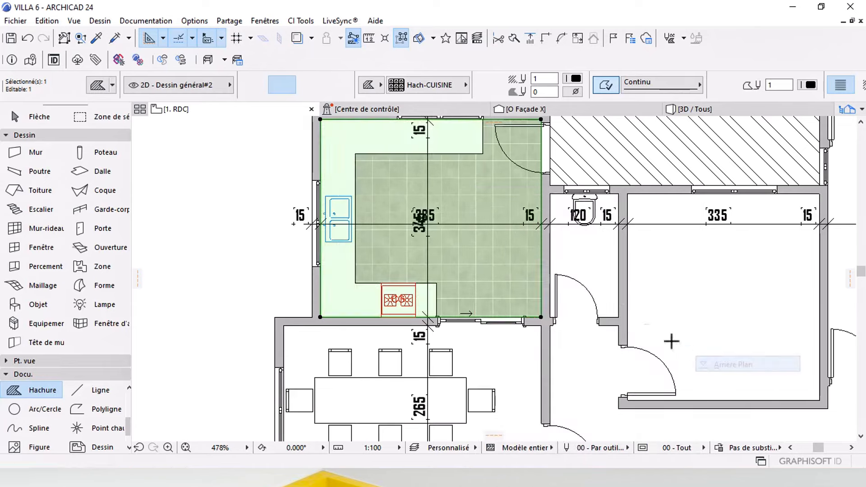
{"action": "key", "text": "Escape"}
Step: Move the kitchen's vertical 345 dimension text down, clear of the horizontal dimension text
{"action": "scroll", "coordinate": [463, 232], "scroll_direction": "down", "scroll_amount": 2}
{"action": "scroll", "coordinate": [463, 232], "scroll_direction": "up", "scroll_amount": 3}
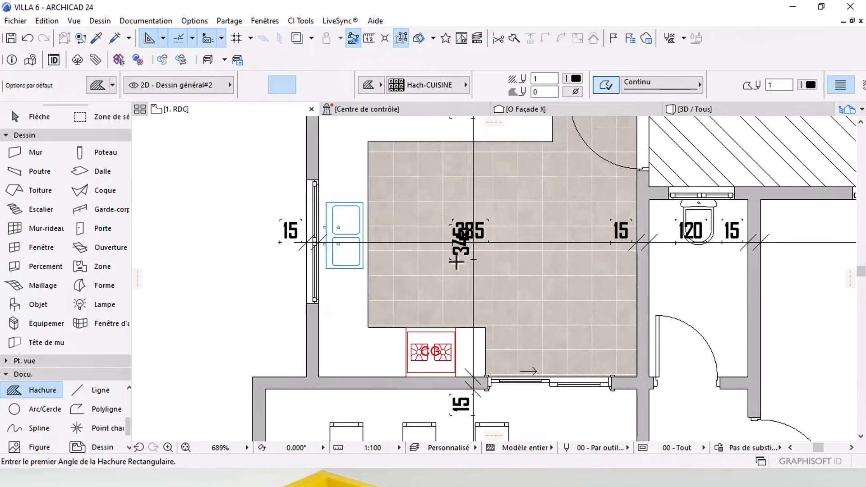
{"action": "left_click", "coordinate": [450, 261], "text": "shift"}
{"action": "left_click", "coordinate": [450, 261]}
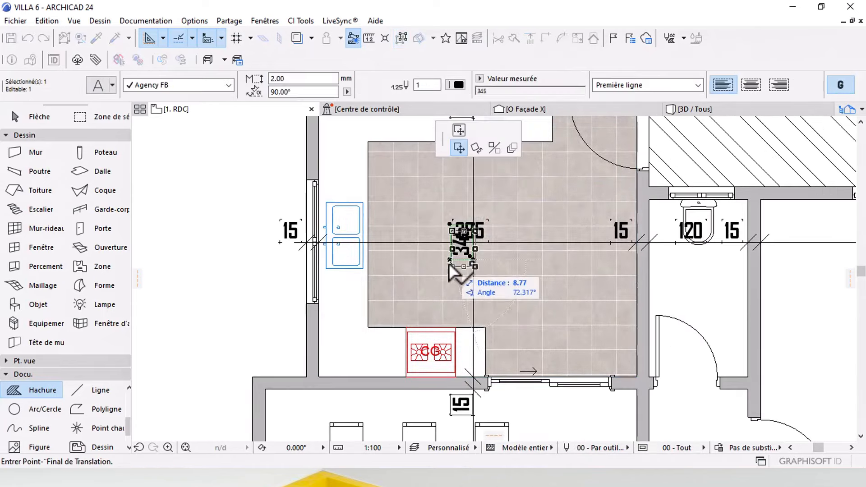
{"action": "left_click", "coordinate": [450, 288]}
{"action": "key", "text": "Escape"}
{"action": "scroll", "coordinate": [539, 286], "scroll_direction": "down", "scroll_amount": 3}
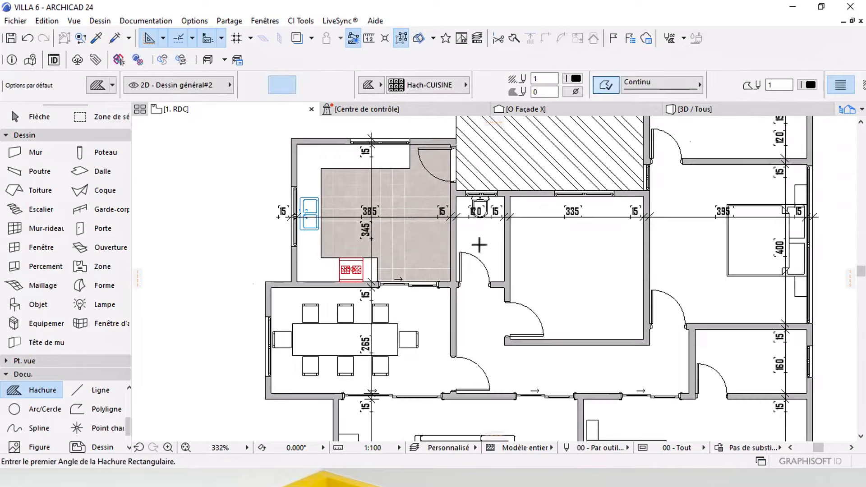
Step: Fill the toilet and the two bathrooms beside the bedrooms with the Hach-CUISINE pattern
{"action": "scroll", "coordinate": [492, 253], "scroll_direction": "up", "scroll_amount": 3}
{"action": "scroll", "coordinate": [491, 225], "scroll_direction": "down", "scroll_amount": 4}
{"action": "middle_click_drag", "start_coordinate": [735, 317], "coordinate": [531, 223]}
{"action": "key", "text": "space"}
{"action": "left_click", "coordinate": [562, 275]}
{"action": "scroll", "coordinate": [518, 259], "scroll_direction": "down", "scroll_amount": 4}
{"action": "scroll", "coordinate": [546, 185], "scroll_direction": "up", "scroll_amount": 5}
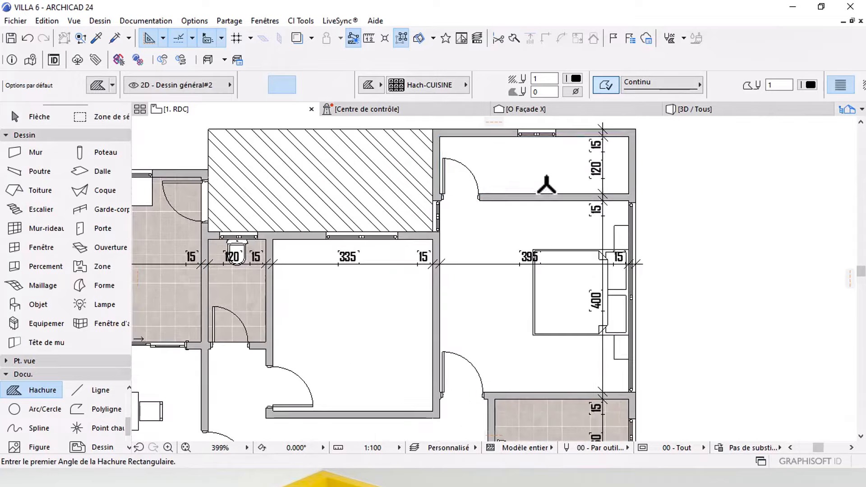
{"action": "left_click", "coordinate": [551, 171]}
{"action": "scroll", "coordinate": [551, 172], "scroll_direction": "down", "scroll_amount": 3}
{"action": "scroll", "coordinate": [624, 216], "scroll_direction": "up", "scroll_amount": 2}
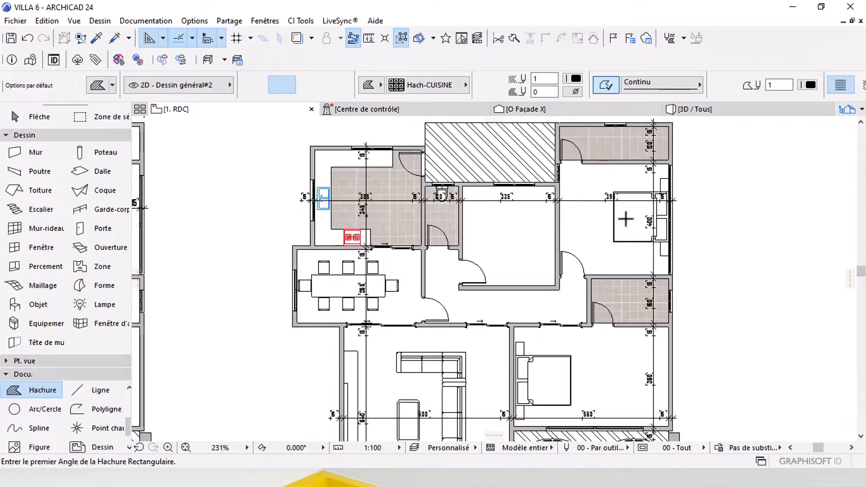
Step: Fill the dining room floor around the table and chairs with the Hach-CUISINE pattern
{"action": "middle_click_drag", "start_coordinate": [625, 292], "coordinate": [651, 265]}
{"action": "middle_click_drag", "start_coordinate": [537, 289], "coordinate": [564, 248]}
{"action": "mouse_move", "coordinate": [432, 263]}
{"action": "middle_mouse_down"}
{"action": "mouse_move", "coordinate": [405, 232]}
{"action": "mouse_move", "coordinate": [410, 245]}
{"action": "mouse_move", "coordinate": [441, 247]}
{"action": "middle_mouse_up"}
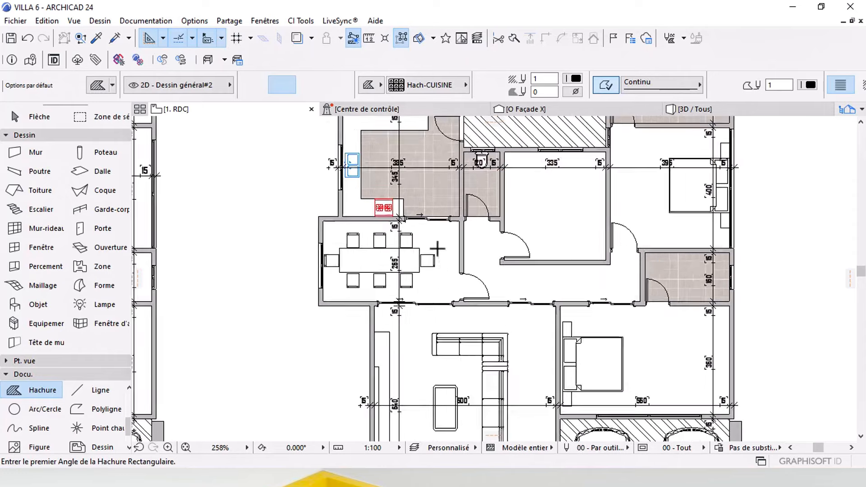
{"action": "scroll", "coordinate": [441, 248], "scroll_direction": "up", "scroll_amount": 3}
{"action": "left_click", "coordinate": [428, 237]}
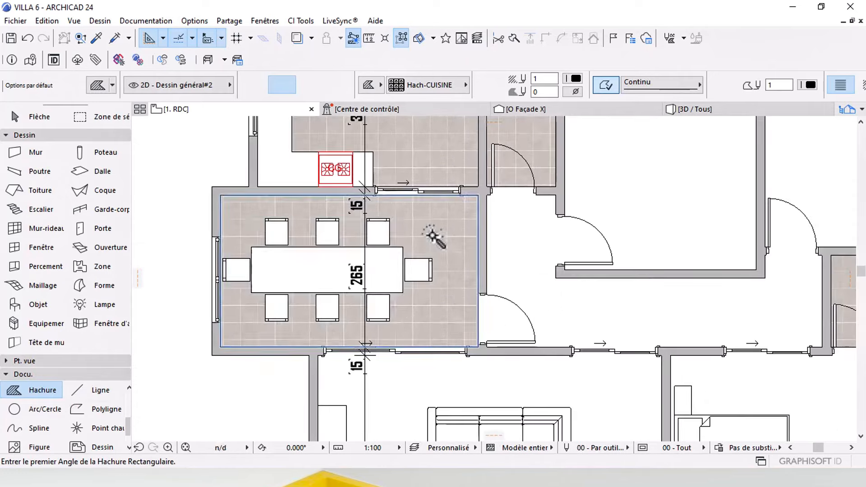
{"action": "scroll", "coordinate": [426, 343], "scroll_direction": "down", "scroll_amount": 3}
Step: Cover the living room floor with a rectangular Hach-CUISINE fill between its opposite inner corners
{"action": "middle_click_drag", "start_coordinate": [426, 347], "coordinate": [437, 208]}
{"action": "scroll", "coordinate": [578, 213], "scroll_direction": "up", "scroll_amount": 11}
{"action": "left_click", "coordinate": [583, 209]}
{"action": "scroll", "coordinate": [498, 259], "scroll_direction": "down", "scroll_amount": 4}
{"action": "middle_click_drag", "start_coordinate": [323, 331], "coordinate": [557, 149]}
{"action": "mouse_move", "coordinate": [261, 402]}
{"action": "middle_mouse_down"}
{"action": "mouse_move", "coordinate": [413, 222]}
{"action": "mouse_move", "coordinate": [436, 109]}
{"action": "middle_mouse_up"}
{"action": "left_click", "coordinate": [350, 275]}
{"action": "scroll", "coordinate": [464, 329], "scroll_direction": "down", "scroll_amount": 4}
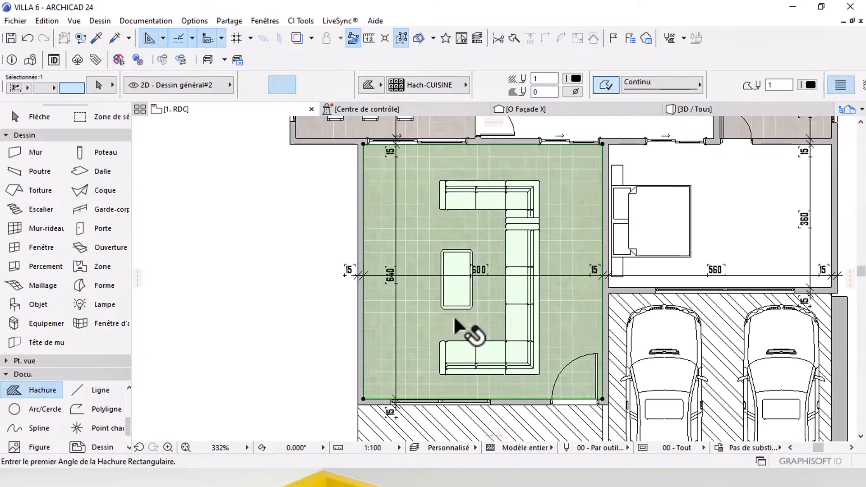
Step: Send the living room and dining room fills to the back of the display order together, and leave the Fill tool
{"action": "middle_click_drag", "start_coordinate": [415, 169], "coordinate": [415, 284]}
{"action": "left_click", "coordinate": [435, 246], "text": "shift"}
{"action": "right_click", "coordinate": [433, 244]}
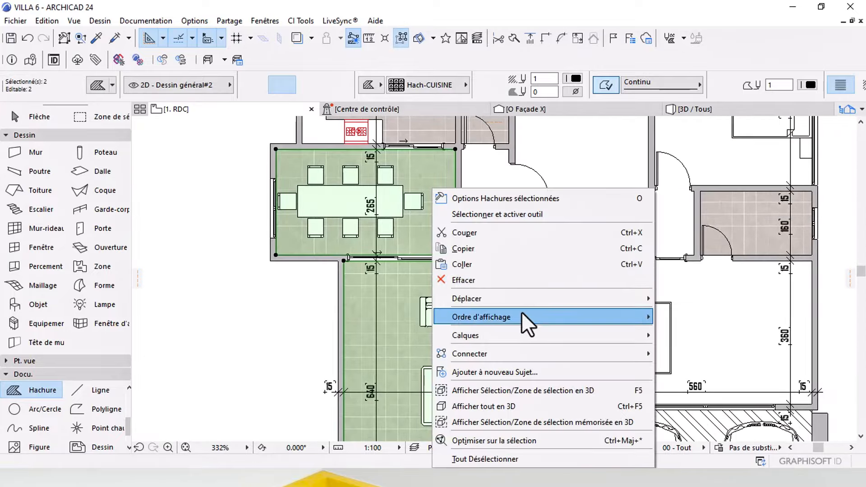
{"action": "mouse_move", "coordinate": [524, 313]}
{"action": "left_click", "coordinate": [704, 363]}
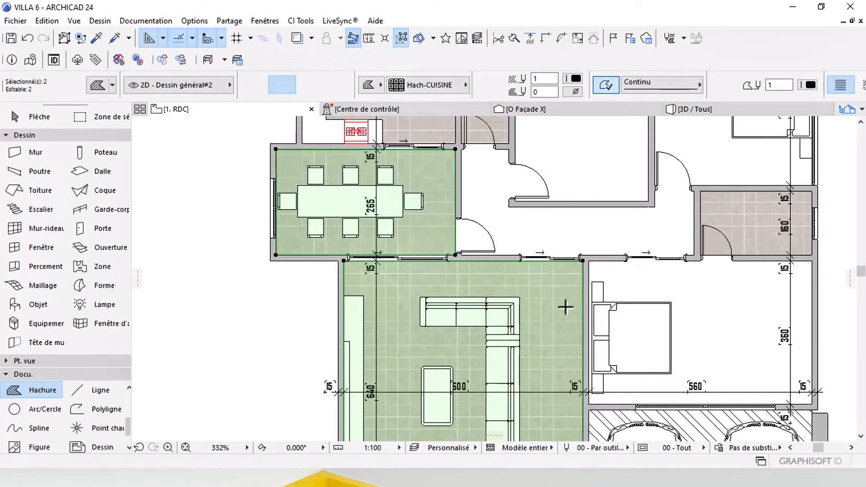
{"action": "key", "text": "Escape"}
{"action": "scroll", "coordinate": [491, 248], "scroll_direction": "down", "scroll_amount": 1}
{"action": "left_click", "coordinate": [42, 123]}
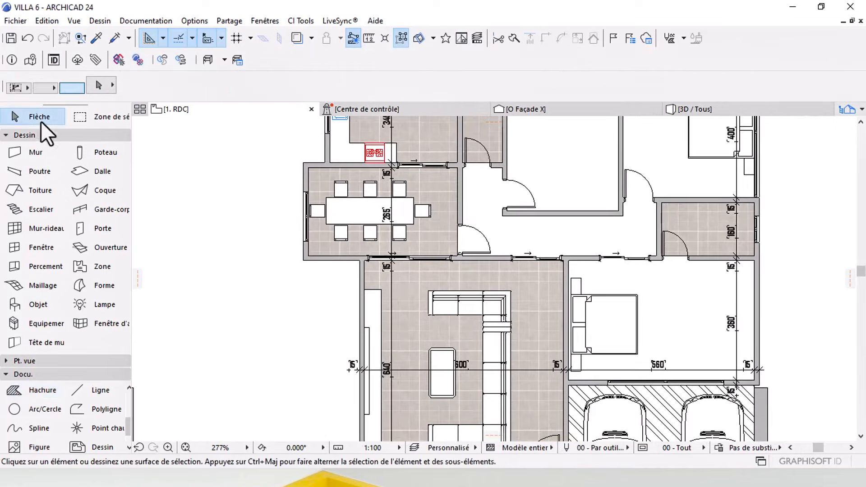
Step: Examine the library's Carreaux tile images as possible textures for the Hach-CUISINE fill in the fill definitions
{"action": "mouse_move", "coordinate": [415, 251]}
{"action": "middle_mouse_down"}
{"action": "mouse_move", "coordinate": [411, 284]}
{"action": "mouse_move", "coordinate": [445, 277]}
{"action": "mouse_move", "coordinate": [465, 257]}
{"action": "middle_mouse_up"}
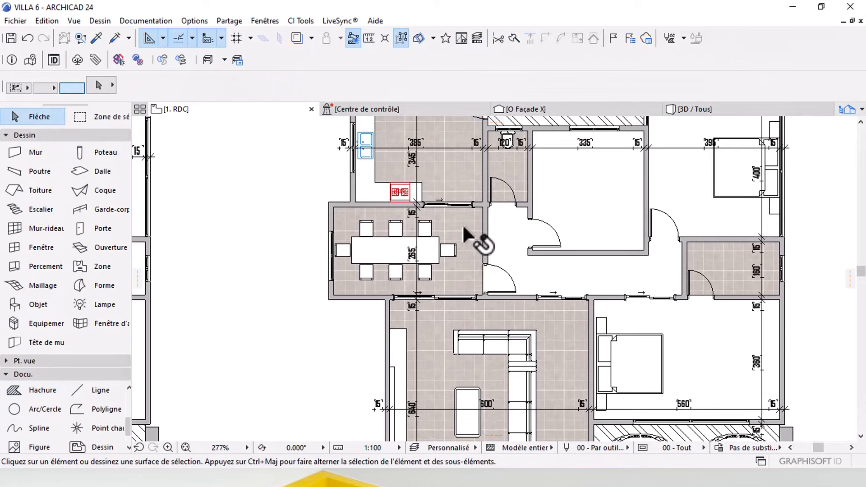
{"action": "left_click", "coordinate": [192, 23]}
{"action": "mouse_move", "coordinate": [210, 36]}
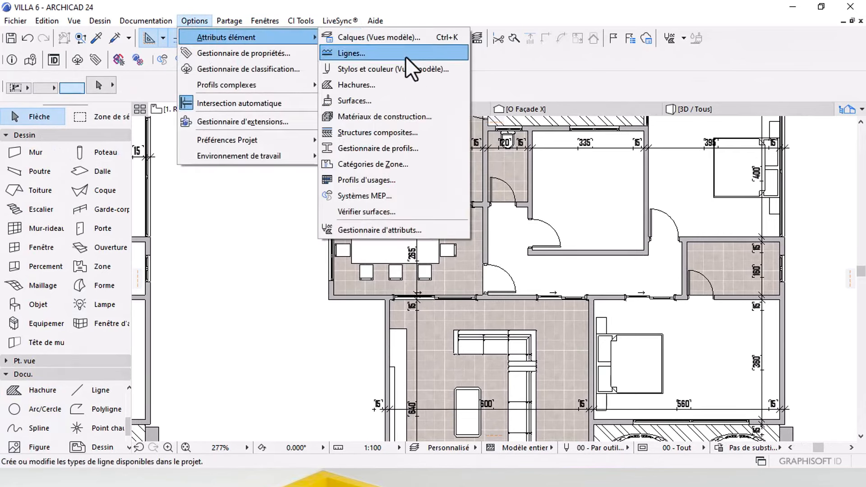
{"action": "left_click", "coordinate": [388, 86]}
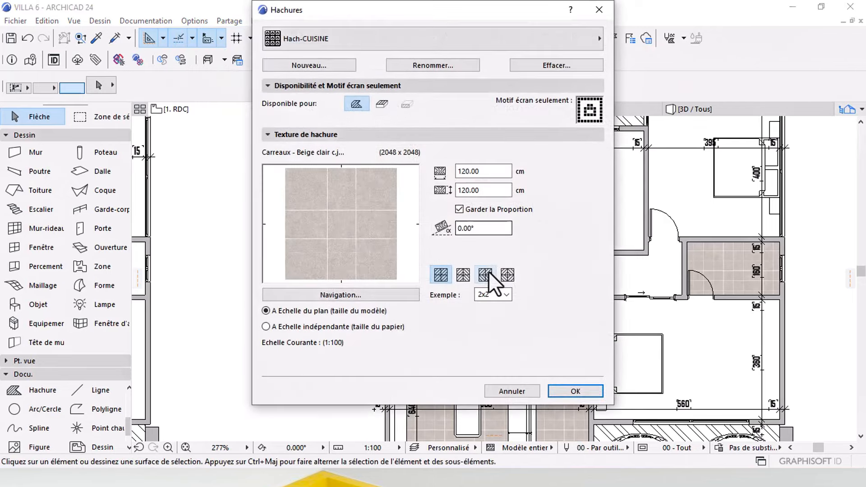
{"action": "left_click", "coordinate": [345, 294]}
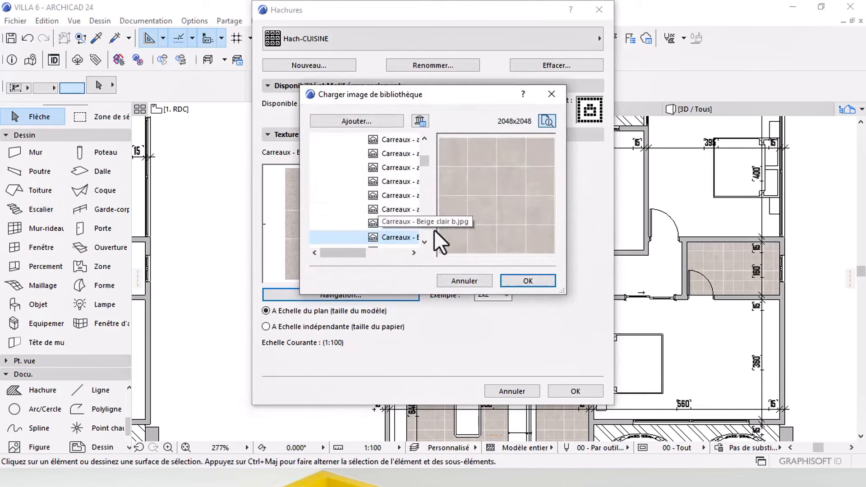
{"action": "left_click", "coordinate": [403, 196]}
{"action": "left_click", "coordinate": [394, 182]}
{"action": "left_click", "coordinate": [394, 169]}
{"action": "left_click", "coordinate": [394, 196]}
{"action": "left_click", "coordinate": [395, 210]}
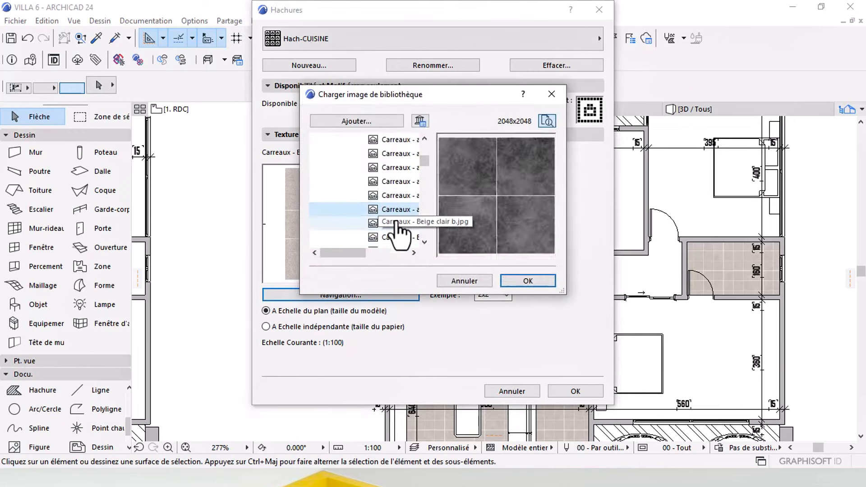
{"action": "left_click", "coordinate": [396, 224]}
{"action": "scroll", "coordinate": [400, 197], "scroll_direction": "down", "scroll_amount": 1}
{"action": "left_click", "coordinate": [400, 197]}
{"action": "left_click", "coordinate": [398, 210]}
{"action": "left_click", "coordinate": [398, 224]}
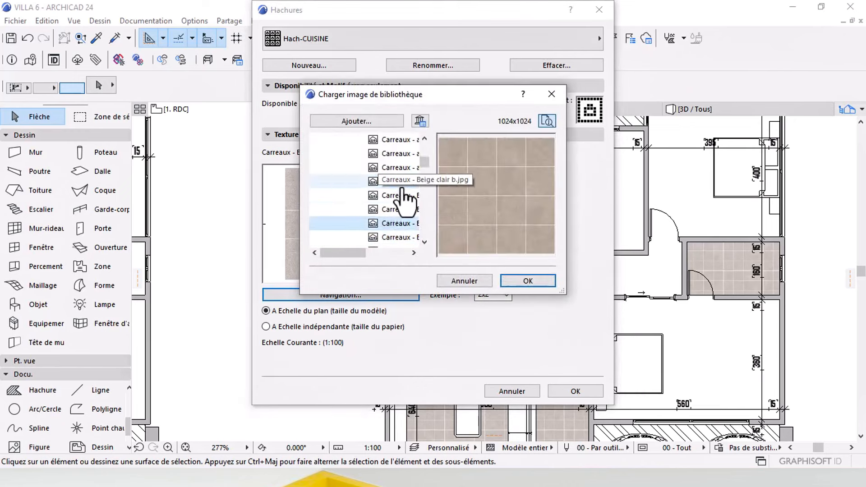
{"action": "scroll", "coordinate": [400, 187], "scroll_direction": "down", "scroll_amount": 1}
{"action": "left_click", "coordinate": [400, 199]}
{"action": "left_click", "coordinate": [399, 211]}
{"action": "left_click", "coordinate": [399, 238]}
{"action": "scroll", "coordinate": [397, 176], "scroll_direction": "down", "scroll_amount": 1}
{"action": "left_click", "coordinate": [393, 224]}
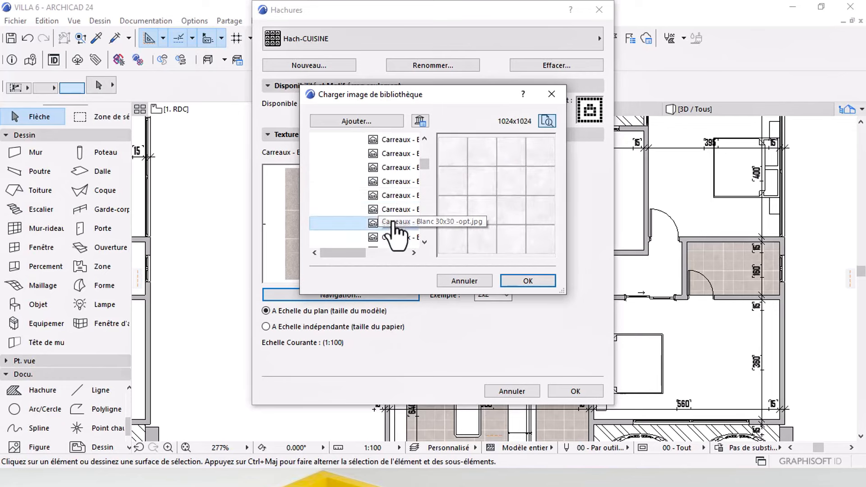
Step: Look through the Tatami 24 and Herbe 24 texture images, and close the fill definitions without applying any change
{"action": "scroll", "coordinate": [395, 174], "scroll_direction": "up", "scroll_amount": 5}
{"action": "scroll", "coordinate": [383, 192], "scroll_direction": "up", "scroll_amount": 5}
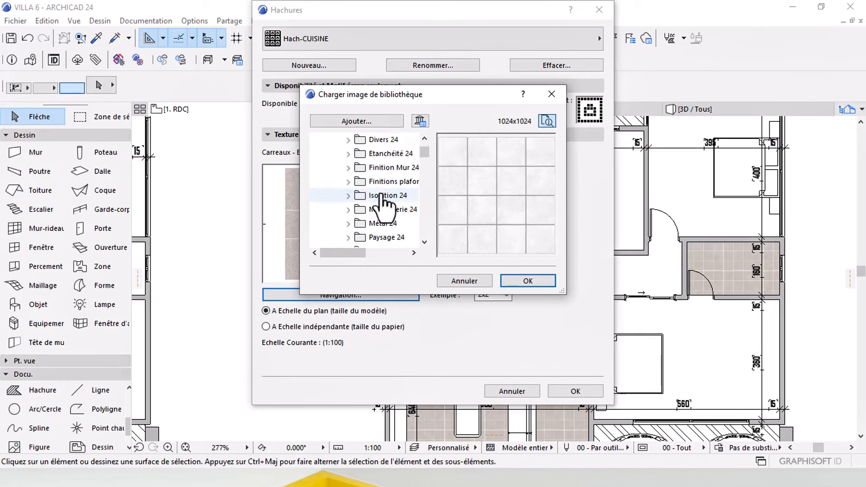
{"action": "scroll", "coordinate": [380, 196], "scroll_direction": "down", "scroll_amount": 3}
{"action": "left_click", "coordinate": [355, 154]}
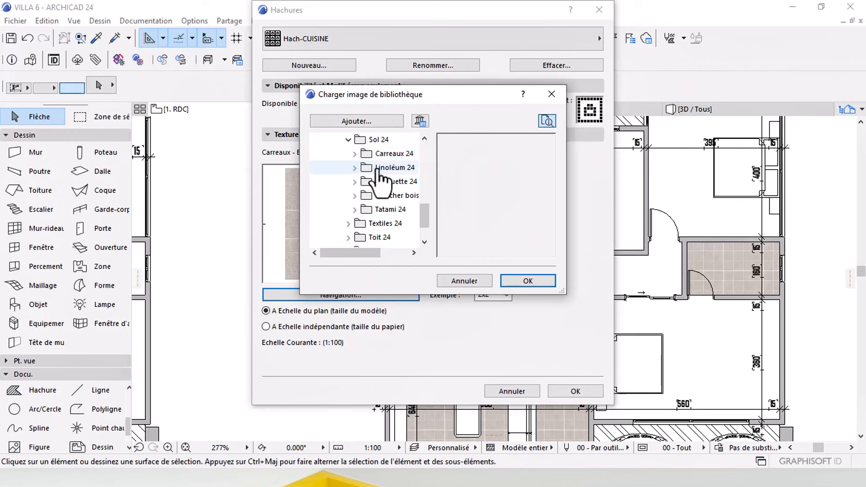
{"action": "left_click", "coordinate": [354, 210]}
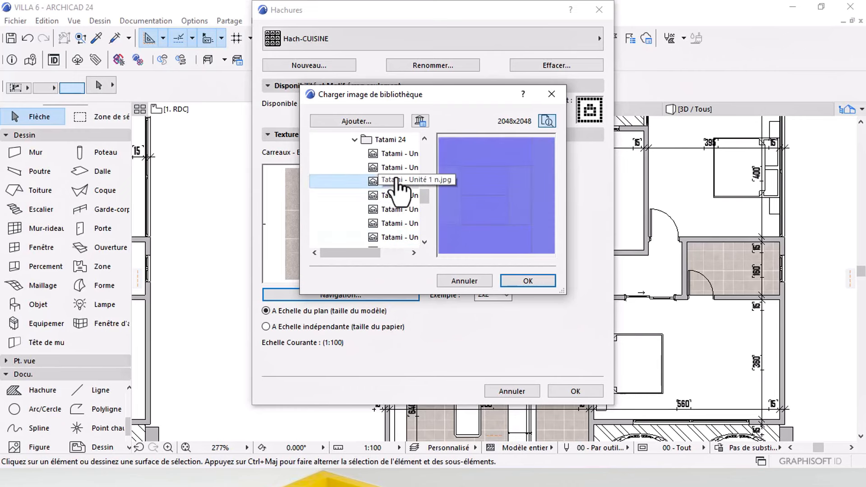
{"action": "left_click", "coordinate": [354, 140]}
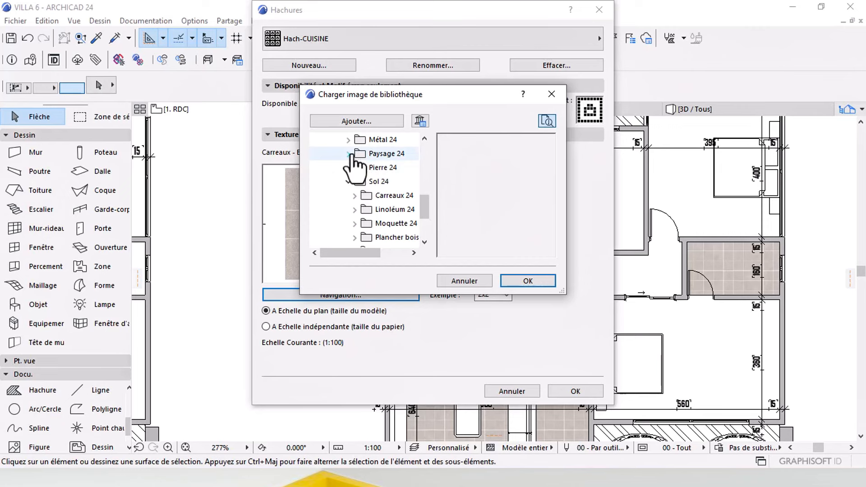
{"action": "left_click", "coordinate": [354, 210]}
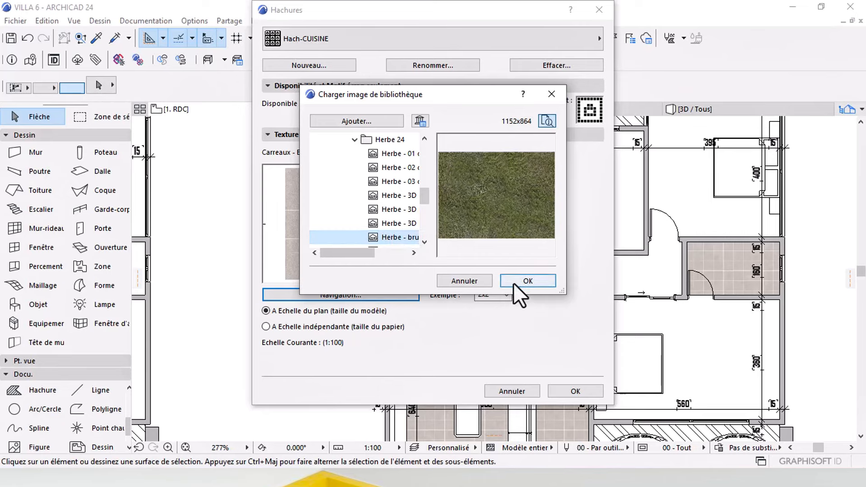
{"action": "left_click", "coordinate": [465, 279]}
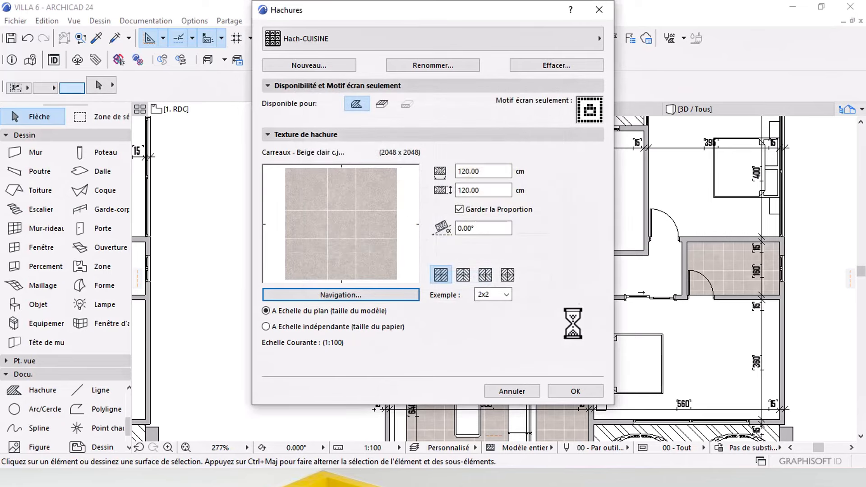
{"action": "left_click", "coordinate": [514, 391]}
{"action": "middle_click_drag", "start_coordinate": [581, 257], "coordinate": [537, 269]}
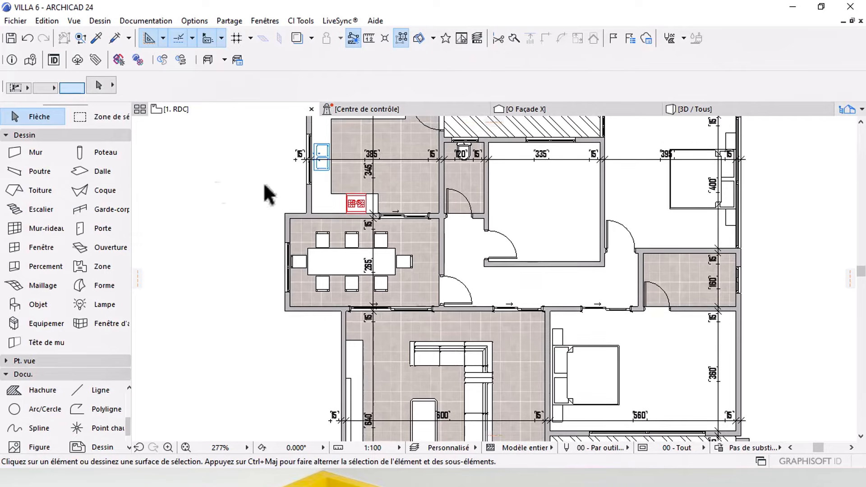
Step: Fill the corridor between the living room and the bedrooms with the Hach-TERRASSE pattern
{"action": "left_click", "coordinate": [47, 389]}
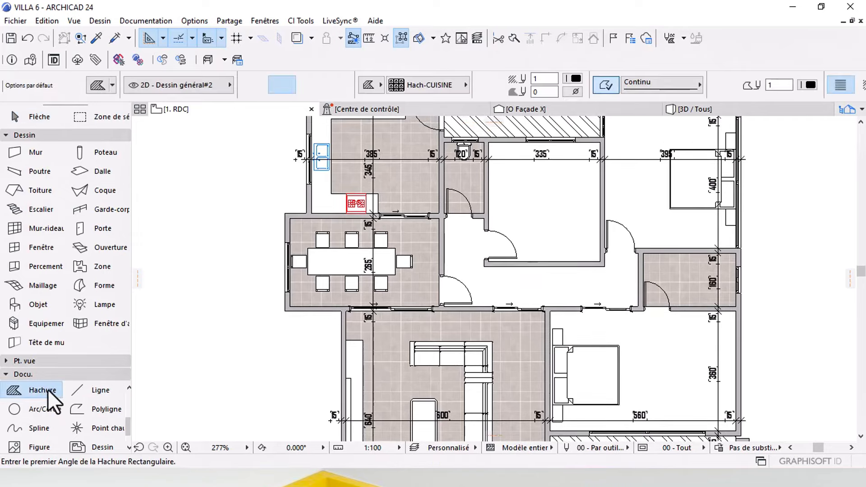
{"action": "left_click", "coordinate": [436, 85]}
{"action": "left_click", "coordinate": [740, 217]}
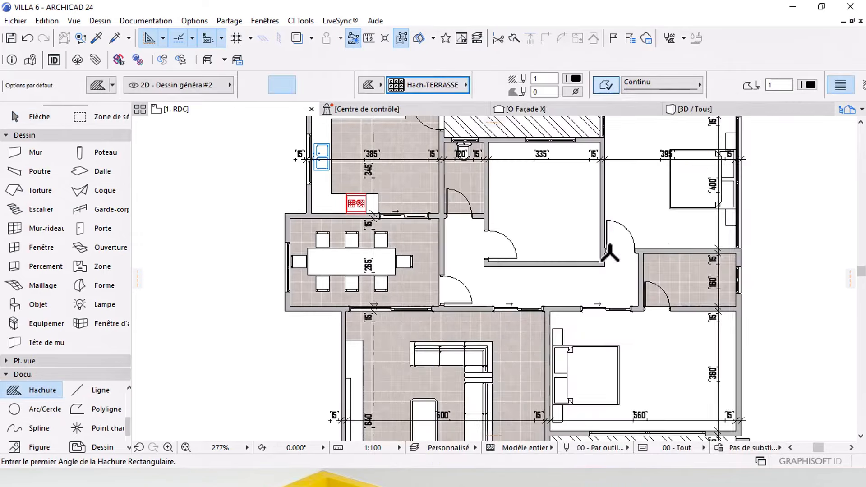
{"action": "left_click", "coordinate": [541, 280]}
Step: Pick up the corridor fill's settings and transfer them to the hatched terrace between the kitchen and the upper bedroom
{"action": "middle_click_drag", "start_coordinate": [488, 190], "coordinate": [498, 304]}
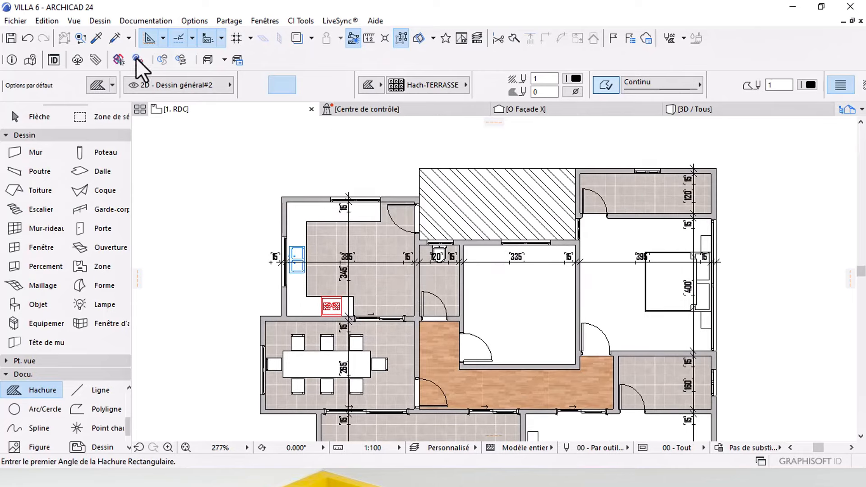
{"action": "left_click", "coordinate": [96, 37]}
{"action": "left_click", "coordinate": [501, 375]}
{"action": "left_click", "coordinate": [113, 40]}
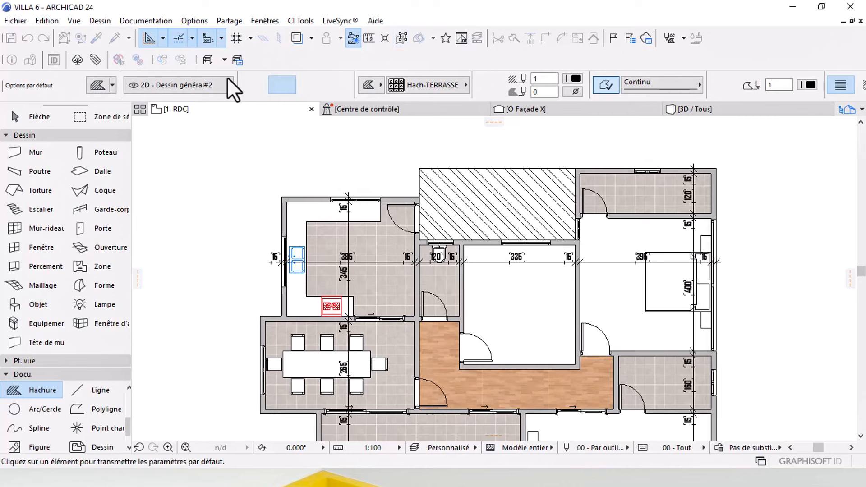
{"action": "left_click", "coordinate": [532, 194]}
Step: Transfer the Hach-TERRASSE fill settings to the front terrace below the living room, and leave the Fill tool
{"action": "left_click", "coordinate": [114, 40]}
{"action": "middle_click_drag", "start_coordinate": [487, 384], "coordinate": [491, 215]}
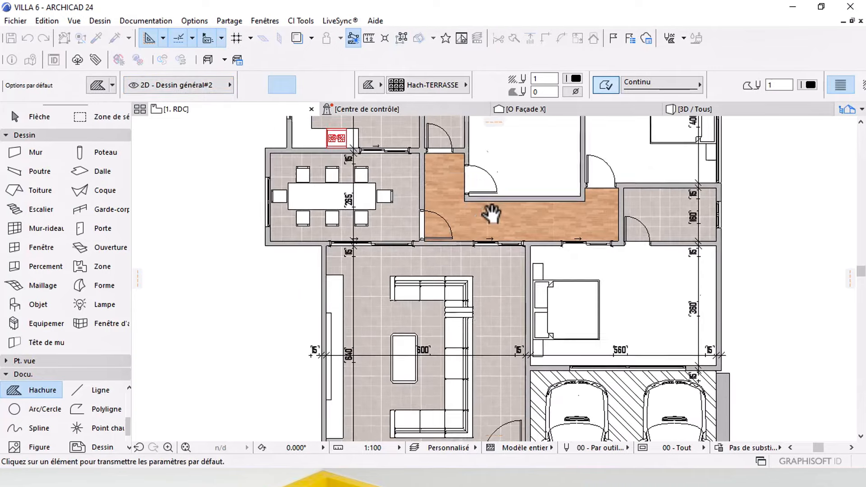
{"action": "middle_click_drag", "start_coordinate": [543, 413], "coordinate": [529, 170]}
{"action": "left_click", "coordinate": [458, 235]}
{"action": "mouse_move", "coordinate": [471, 194]}
{"action": "middle_mouse_down"}
{"action": "mouse_move", "coordinate": [462, 232]}
{"action": "mouse_move", "coordinate": [410, 267]}
{"action": "middle_mouse_up"}
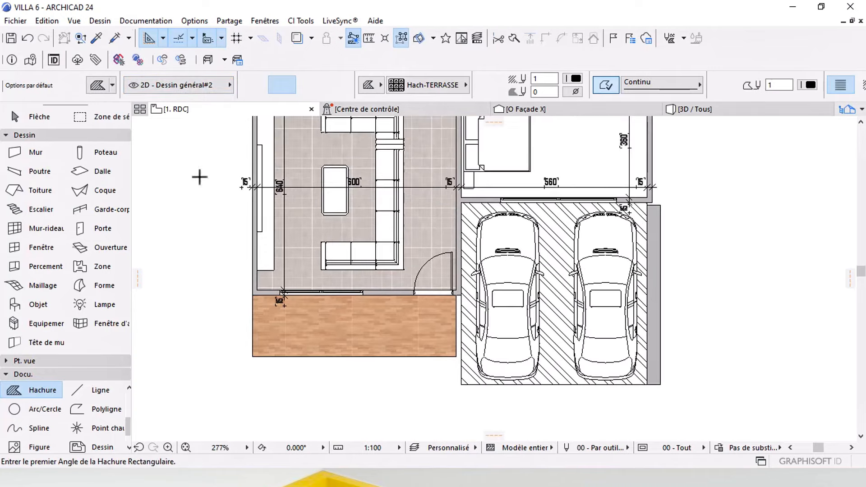
{"action": "left_click", "coordinate": [51, 124]}
{"action": "scroll", "coordinate": [546, 262], "scroll_direction": "up", "scroll_amount": 3}
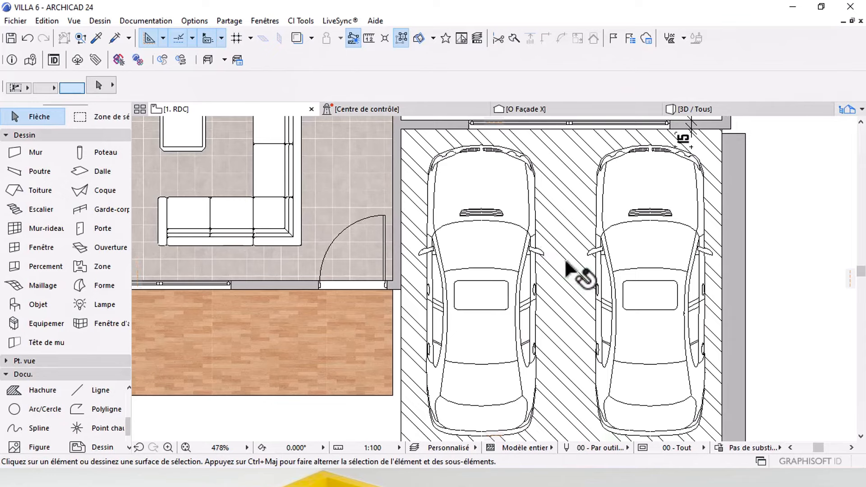
Step: Change the two-car garage floor hatch to the BET image fill
{"action": "left_click", "coordinate": [566, 263]}
{"action": "left_click", "coordinate": [366, 81]}
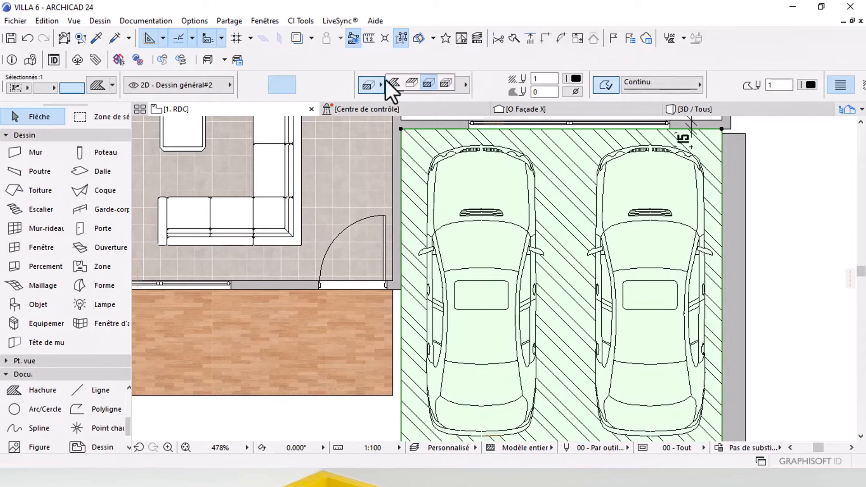
{"action": "left_click", "coordinate": [429, 82]}
{"action": "left_click", "coordinate": [421, 85]}
{"action": "scroll", "coordinate": [695, 262], "scroll_direction": "down", "scroll_amount": 10}
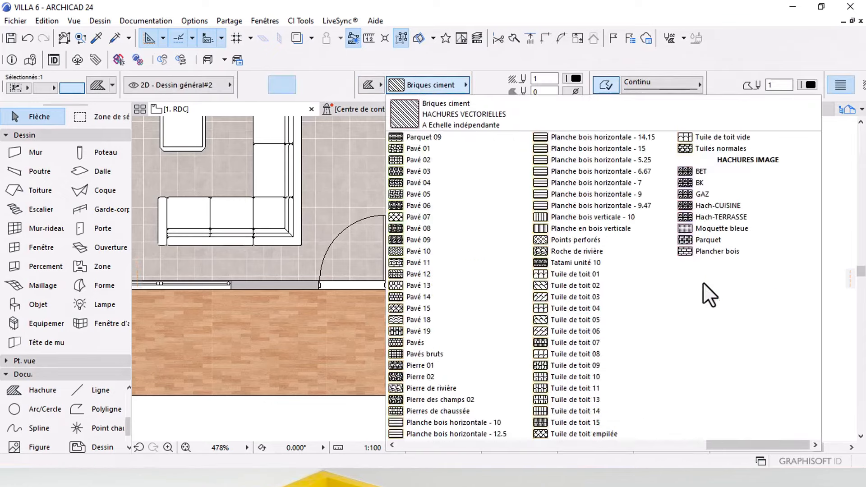
{"action": "left_click", "coordinate": [717, 171]}
{"action": "key", "text": "Escape"}
{"action": "scroll", "coordinate": [628, 305], "scroll_direction": "down", "scroll_amount": 5}
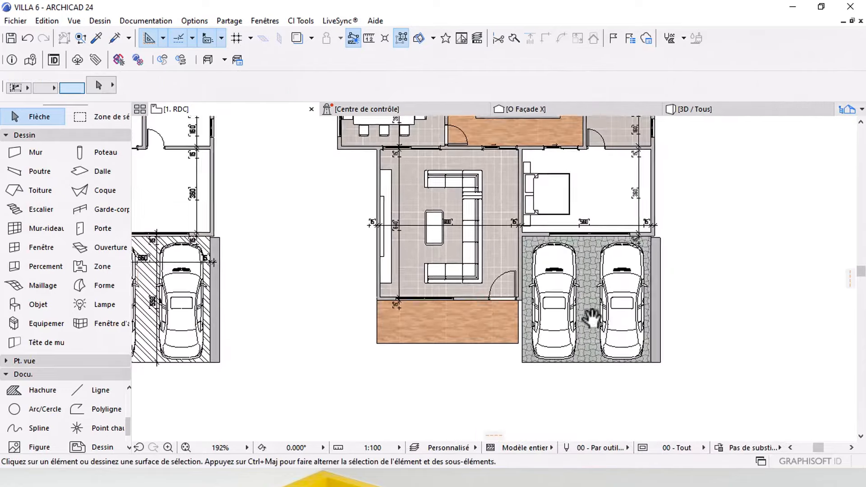
{"action": "scroll", "coordinate": [592, 318], "scroll_direction": "up", "scroll_amount": 15}
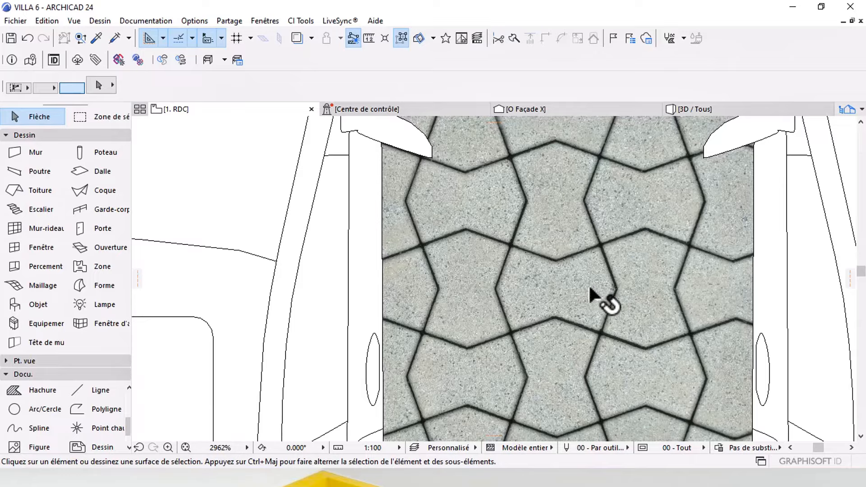
{"action": "scroll", "coordinate": [583, 282], "scroll_direction": "down", "scroll_amount": 13}
Step: Extend the garage-side edge of the front terrace hatch to the boundary of the garage paving
{"action": "scroll", "coordinate": [492, 273], "scroll_direction": "up", "scroll_amount": 2}
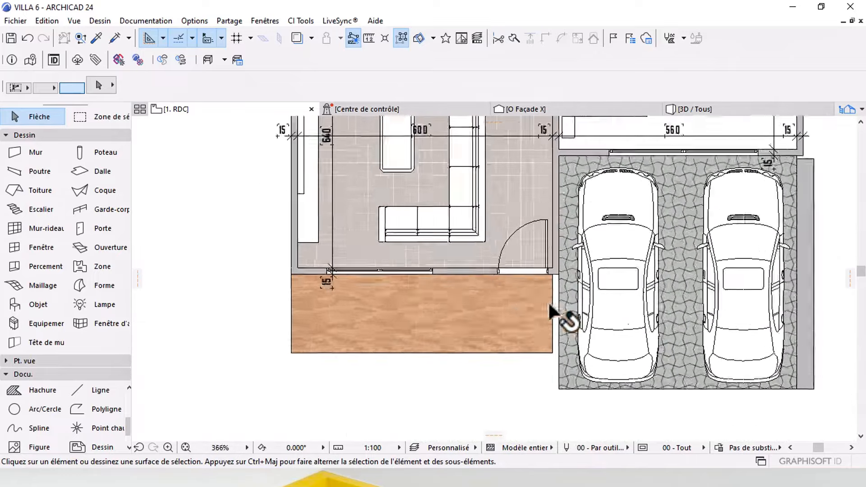
{"action": "scroll", "coordinate": [547, 301], "scroll_direction": "up", "scroll_amount": 3}
{"action": "left_click", "coordinate": [561, 320]}
{"action": "left_click", "coordinate": [561, 322]}
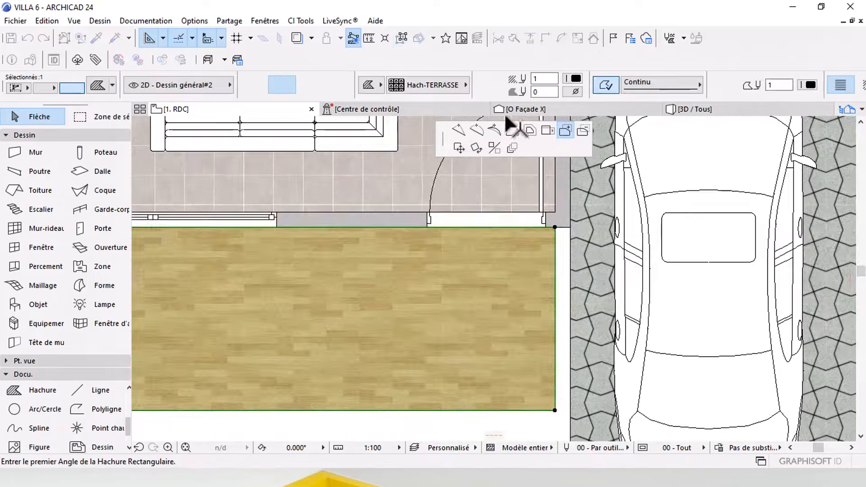
{"action": "left_click", "coordinate": [512, 131]}
{"action": "left_click", "coordinate": [571, 226]}
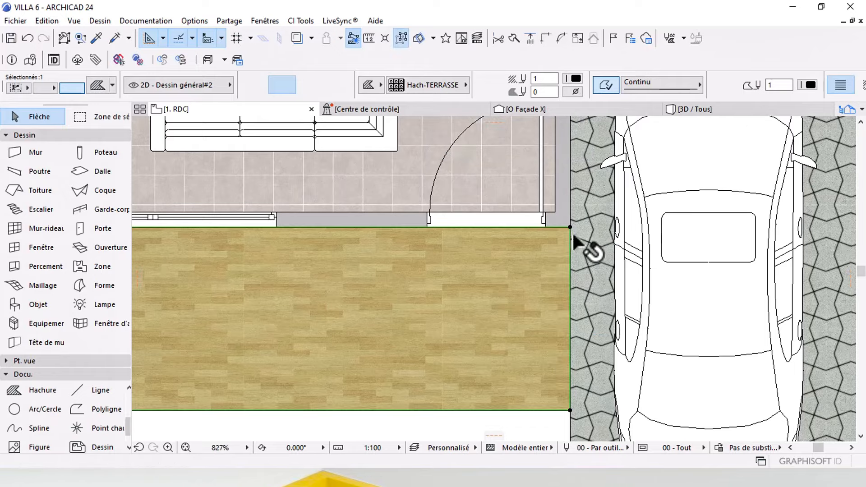
{"action": "scroll", "coordinate": [574, 238], "scroll_direction": "down", "scroll_amount": 5}
{"action": "left_click", "coordinate": [531, 335]}
Step: Fill the bedroom behind the garage, the middle room and the rear bedroom with Hach-TERRASSE hatches
{"action": "middle_click_drag", "start_coordinate": [532, 294], "coordinate": [520, 339]}
{"action": "scroll", "coordinate": [518, 299], "scroll_direction": "down", "scroll_amount": 2}
{"action": "scroll", "coordinate": [512, 271], "scroll_direction": "down", "scroll_amount": 1}
{"action": "middle_click_drag", "start_coordinate": [543, 206], "coordinate": [469, 313]}
{"action": "scroll", "coordinate": [509, 274], "scroll_direction": "up", "scroll_amount": 3}
{"action": "middle_click_drag", "start_coordinate": [528, 261], "coordinate": [515, 249]}
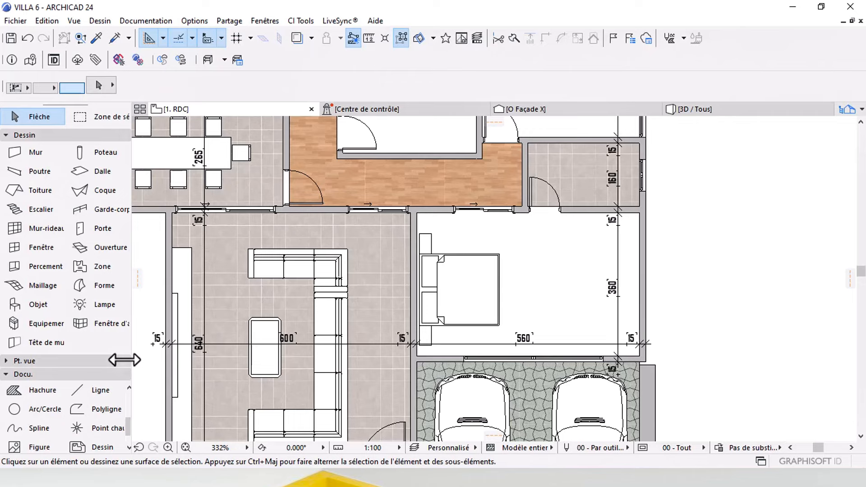
{"action": "left_click", "coordinate": [37, 391]}
{"action": "middle_click_drag", "start_coordinate": [390, 111], "coordinate": [392, 249]}
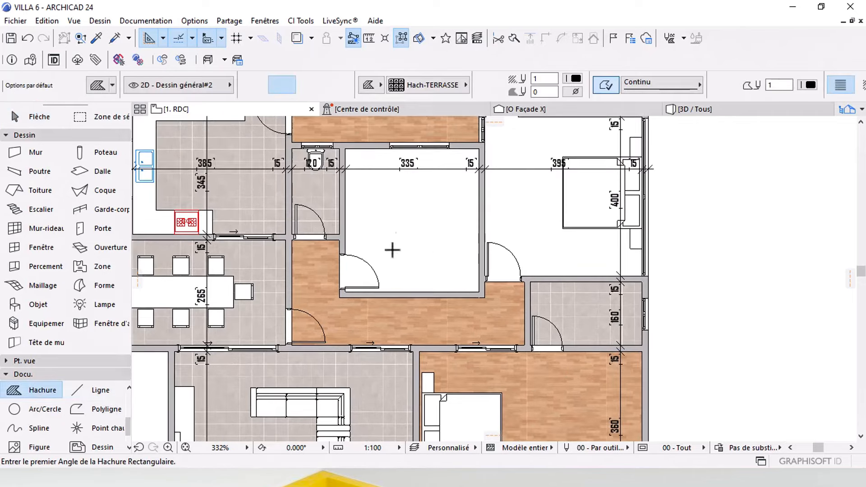
{"action": "left_click", "coordinate": [392, 250]}
{"action": "left_click", "coordinate": [510, 219]}
Step: Change the new hatches of the two bedrooms and the middle room to Hachure solide
{"action": "left_click", "coordinate": [448, 230], "text": "shift"}
{"action": "left_click", "coordinate": [513, 229], "text": "shift"}
{"action": "middle_click_drag", "start_coordinate": [532, 311], "coordinate": [530, 214]}
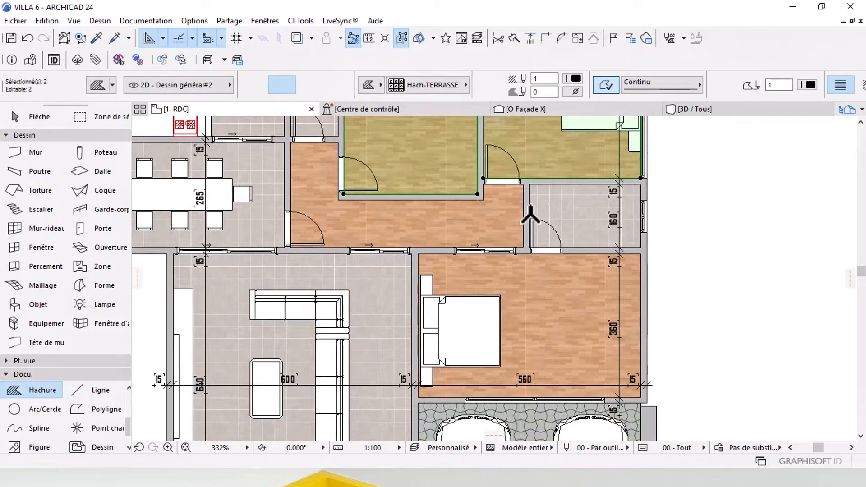
{"action": "left_click", "coordinate": [559, 307], "text": "shift"}
{"action": "scroll", "coordinate": [521, 299], "scroll_direction": "down", "scroll_amount": 3}
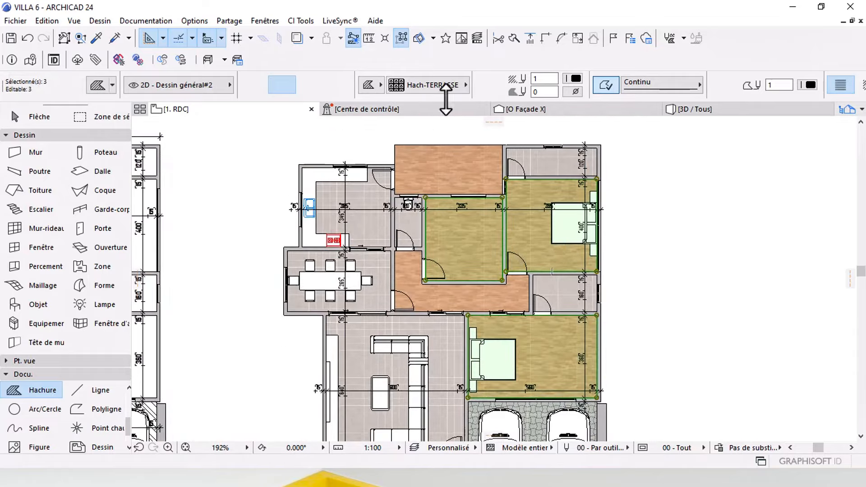
{"action": "left_click", "coordinate": [405, 88]}
{"action": "scroll", "coordinate": [465, 256], "scroll_direction": "up", "scroll_amount": 5}
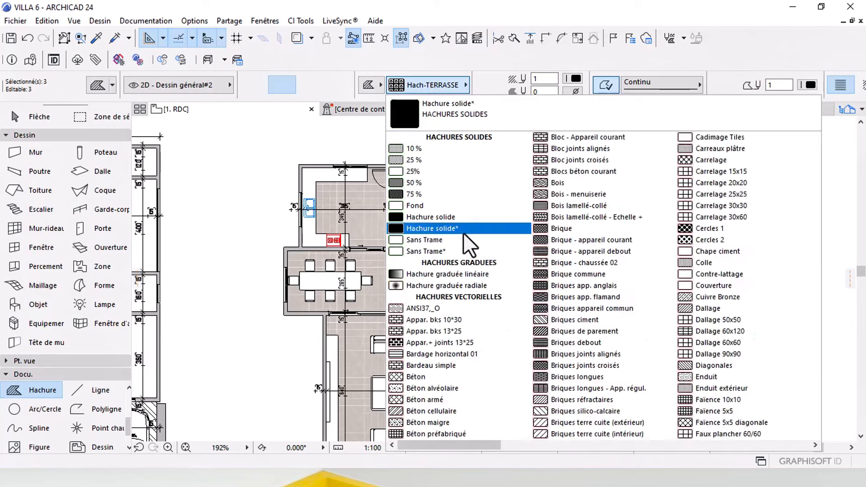
{"action": "left_click", "coordinate": [469, 217]}
Step: Set the fill foreground pen of the three solid room hatches to light grey pen 102
{"action": "left_click", "coordinate": [570, 79]}
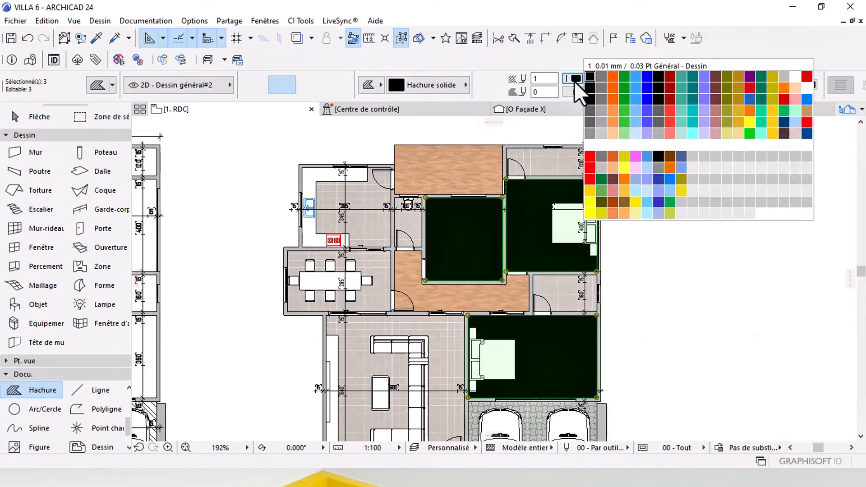
{"action": "left_click", "coordinate": [588, 133]}
{"action": "middle_click_drag", "start_coordinate": [547, 171], "coordinate": [552, 160]}
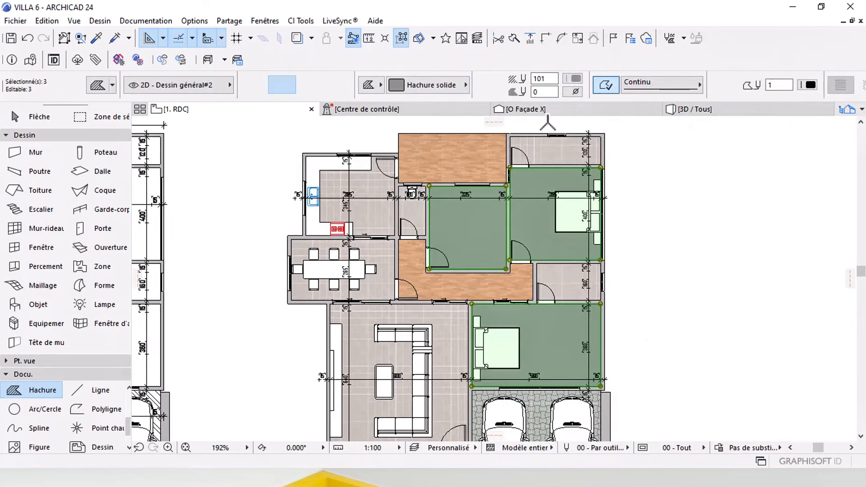
{"action": "left_click", "coordinate": [571, 78]}
{"action": "left_click", "coordinate": [601, 134]}
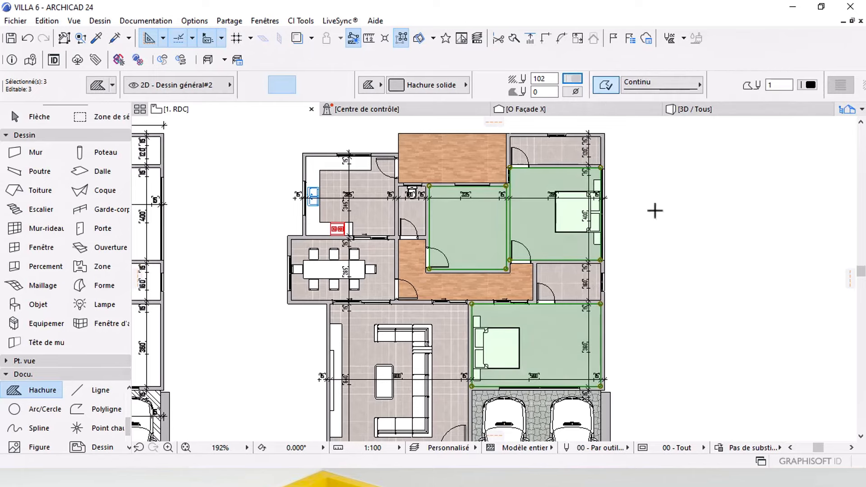
{"action": "key", "text": "Escape"}
{"action": "middle_click_drag", "start_coordinate": [540, 239], "coordinate": [566, 228]}
Step: Change the living room and dining room floor hatches to Hachure solide
{"action": "left_click", "coordinate": [15, 117]}
{"action": "middle_click_drag", "start_coordinate": [462, 300], "coordinate": [455, 245]}
{"action": "left_click", "coordinate": [482, 282]}
{"action": "left_click", "coordinate": [410, 220], "text": "shift"}
{"action": "middle_click_drag", "start_coordinate": [444, 110], "coordinate": [441, 132]}
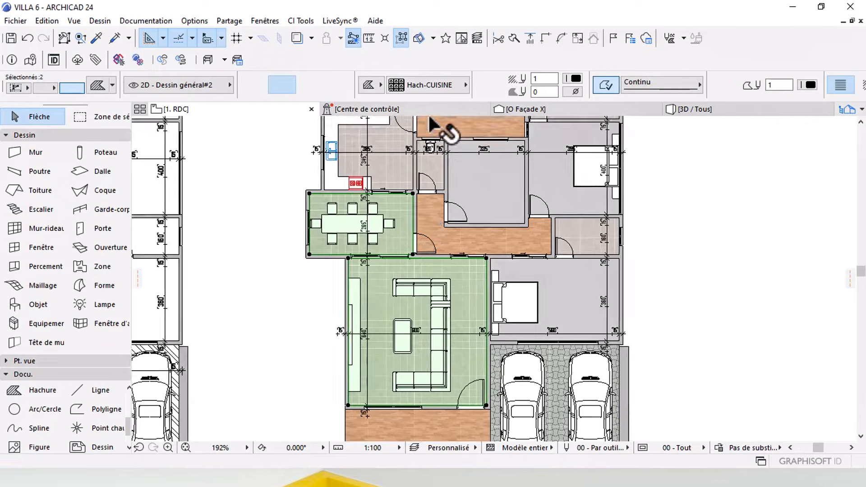
{"action": "left_click", "coordinate": [436, 86]}
{"action": "left_click", "coordinate": [436, 86]}
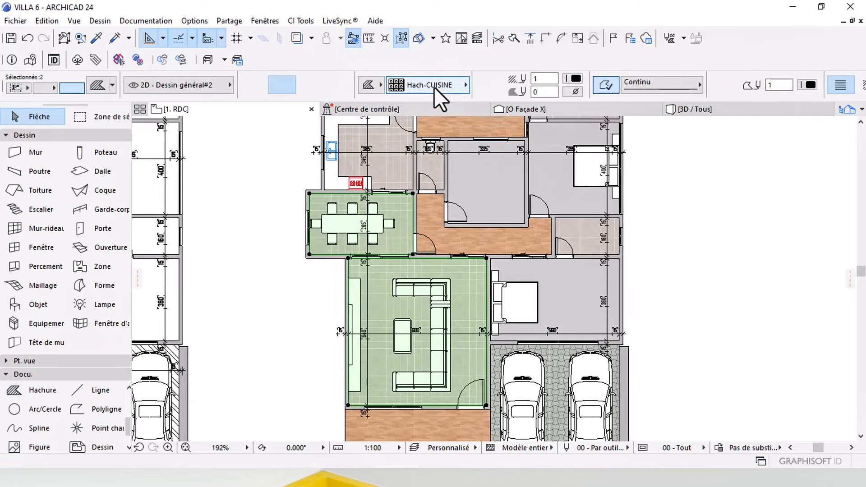
{"action": "left_click", "coordinate": [436, 86]}
{"action": "scroll", "coordinate": [433, 243], "scroll_direction": "up", "scroll_amount": 5}
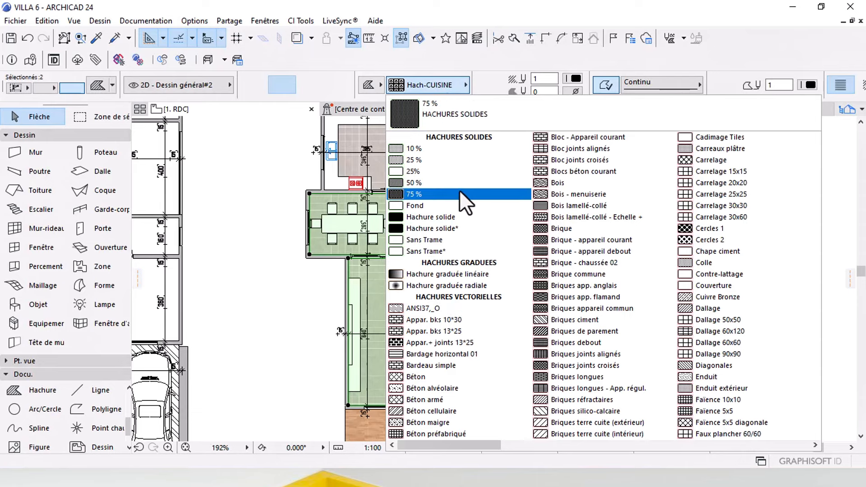
{"action": "left_click", "coordinate": [446, 218]}
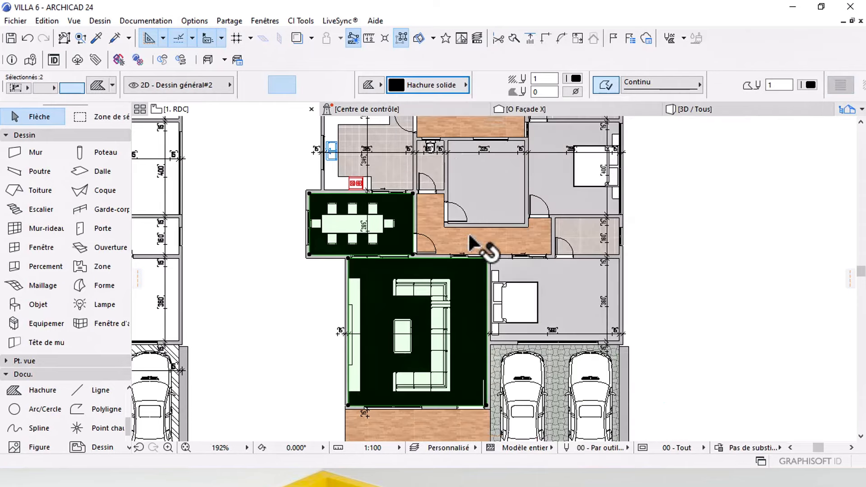
Step: Set the fill foreground pen of the living and dining room hatches to a dusty pink
{"action": "left_click", "coordinate": [574, 79]}
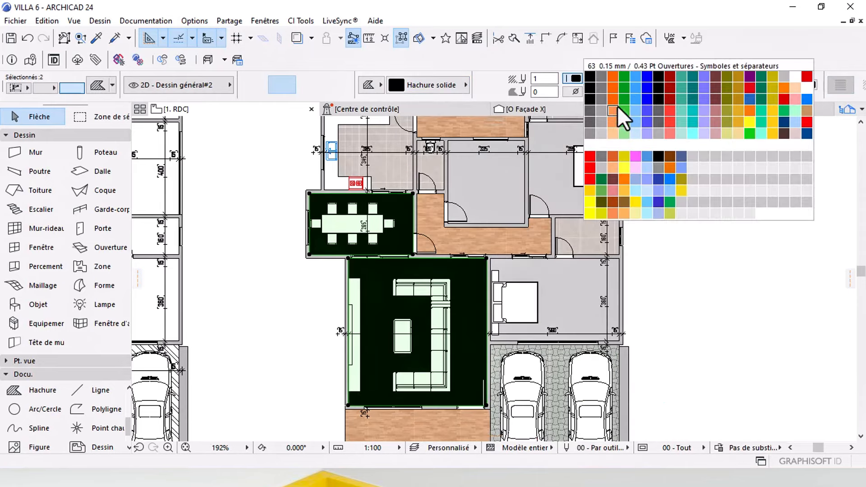
{"action": "left_click", "coordinate": [719, 136]}
{"action": "left_click", "coordinate": [715, 280]}
{"action": "middle_click_drag", "start_coordinate": [482, 301], "coordinate": [514, 293]}
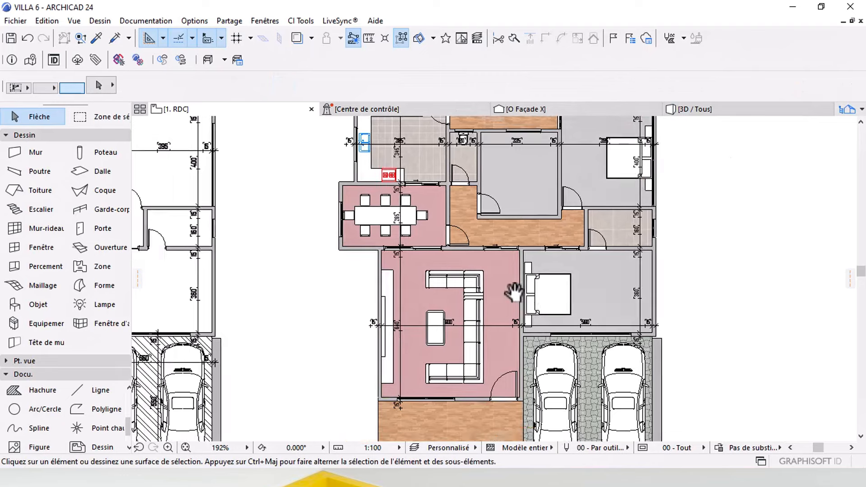
{"action": "middle_click_drag", "start_coordinate": [502, 244], "coordinate": [478, 246]}
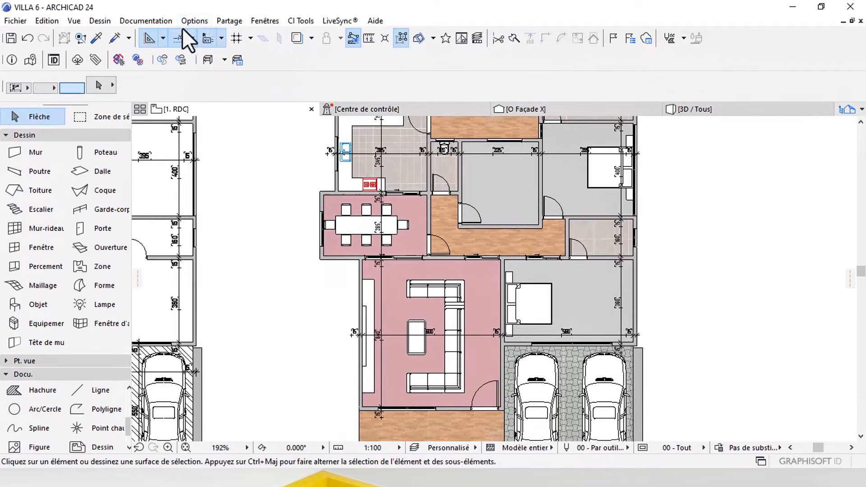
Step: Create a new image hatch attribute named Hach-SEJOUR
{"action": "left_click", "coordinate": [192, 21]}
{"action": "mouse_move", "coordinate": [226, 37]}
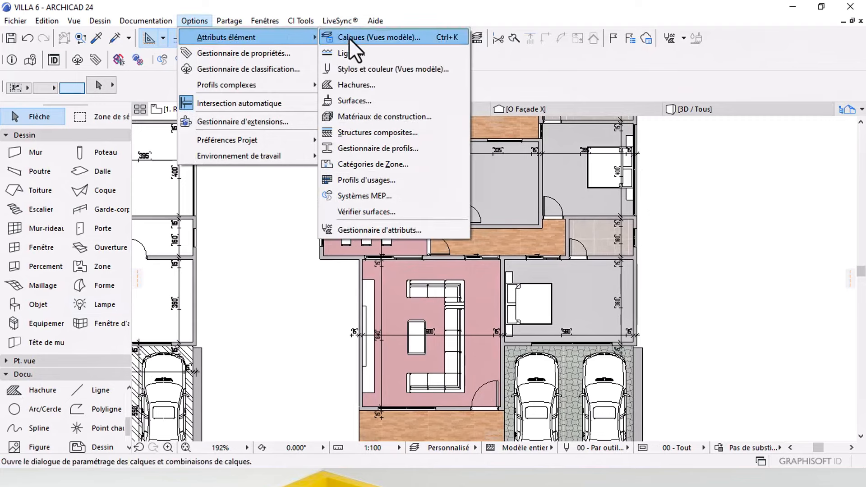
{"action": "left_click", "coordinate": [372, 86]}
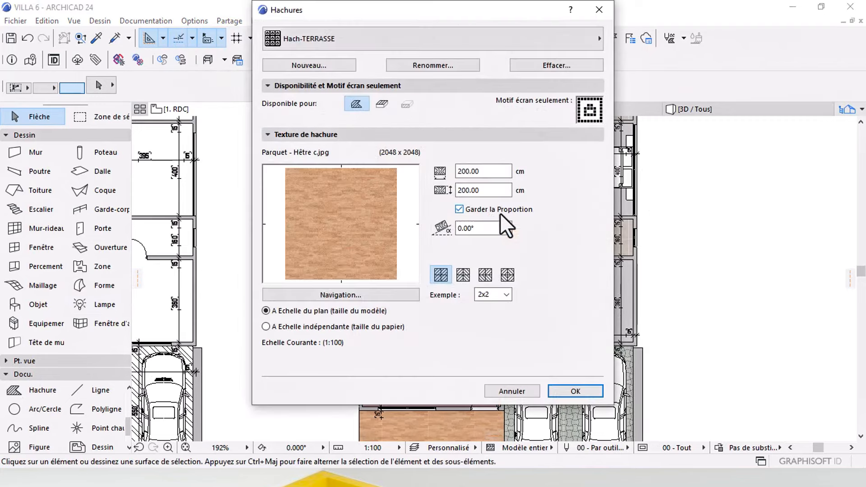
{"action": "left_click", "coordinate": [328, 66]}
{"action": "left_click", "coordinate": [354, 199]}
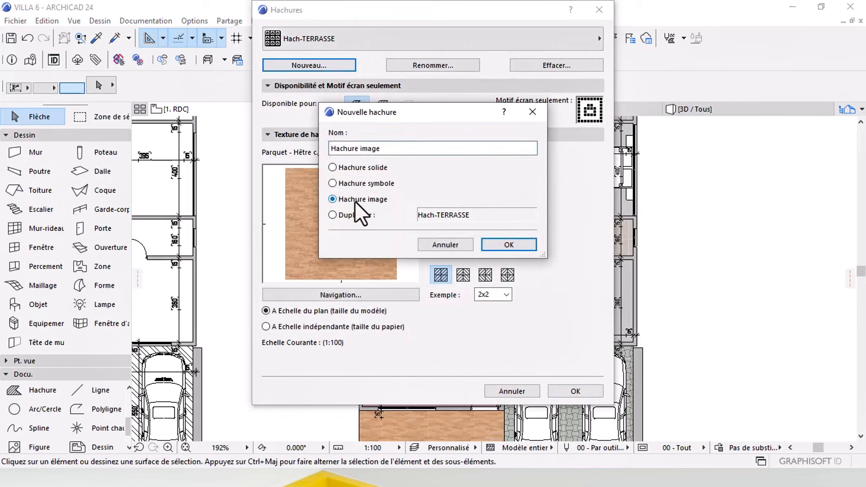
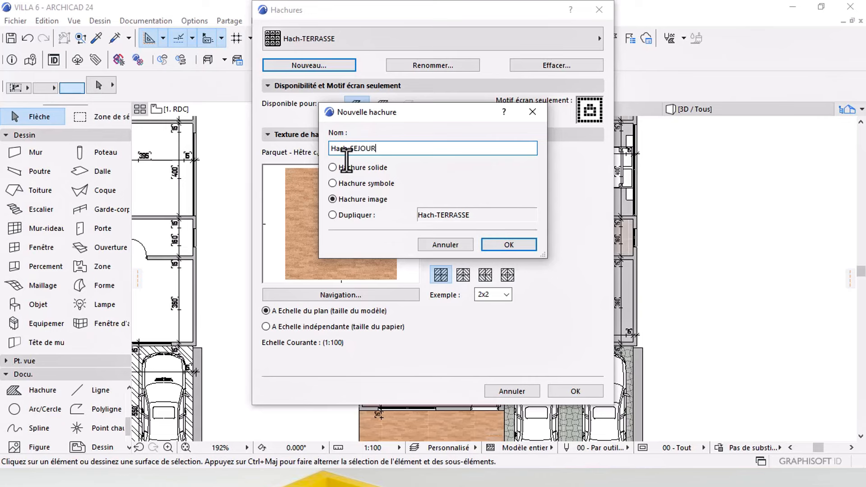
{"action": "left_click", "coordinate": [523, 239]}
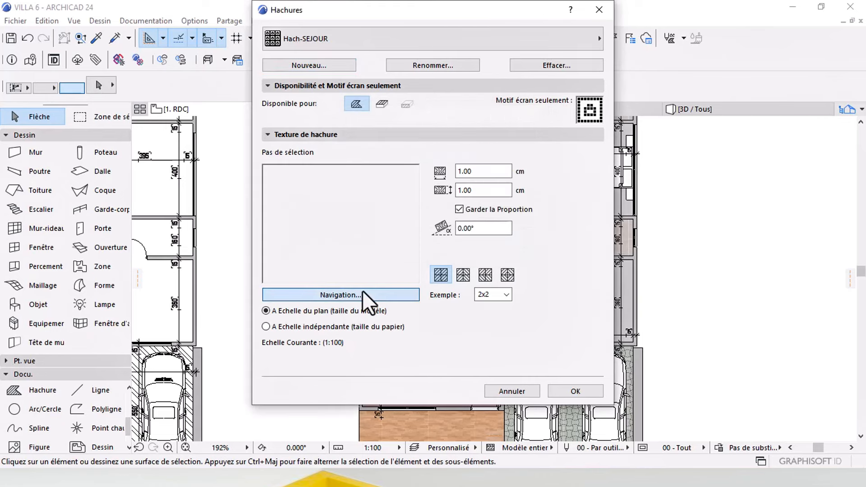
Step: Preview the Béton 24 concrete textures in the image library for the Hach-SEJOUR hatch
{"action": "left_click", "coordinate": [363, 295]}
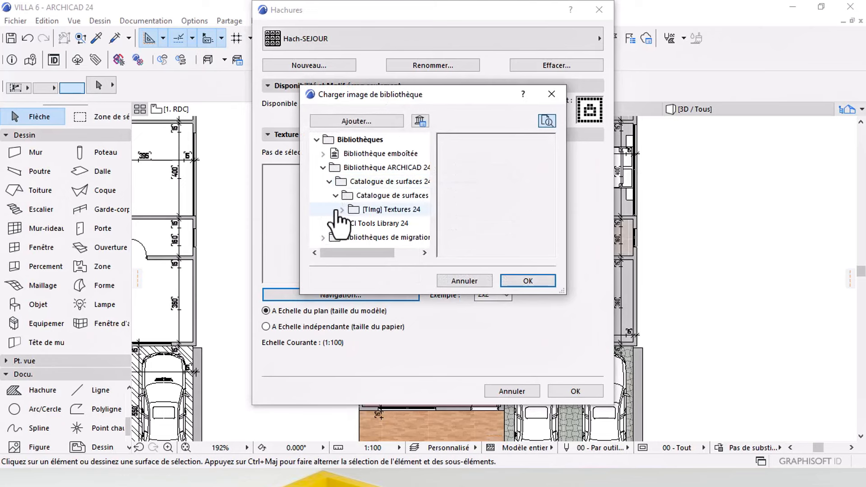
{"action": "left_click", "coordinate": [336, 209]}
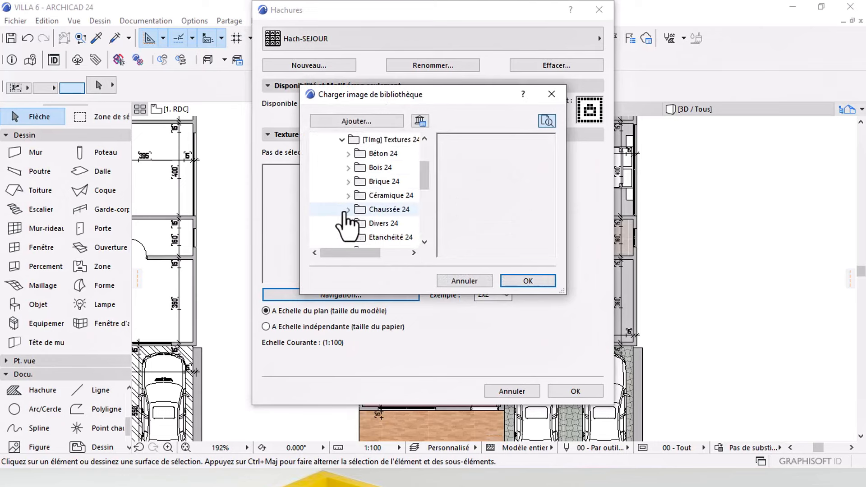
{"action": "left_click", "coordinate": [347, 153]}
{"action": "left_click", "coordinate": [389, 153]}
{"action": "left_click", "coordinate": [392, 167]}
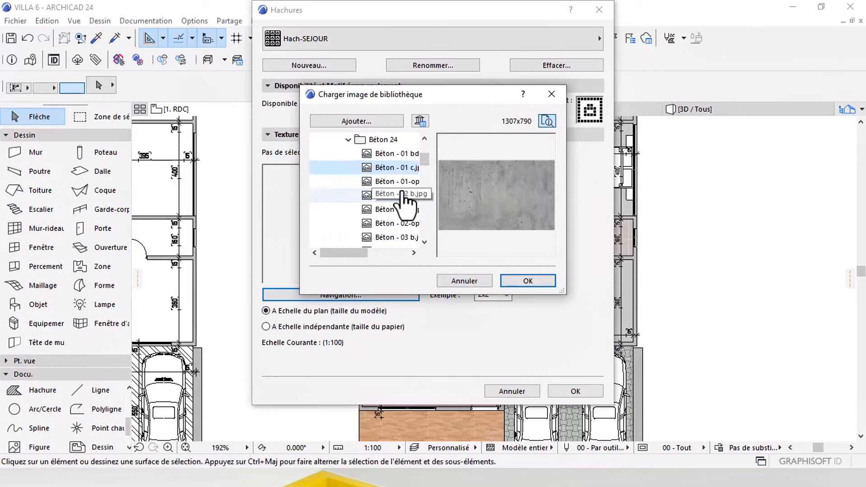
{"action": "key", "text": "Down"}
{"action": "key", "text": "Down"}
{"action": "key", "text": "Down"}
{"action": "key", "text": "Down"}
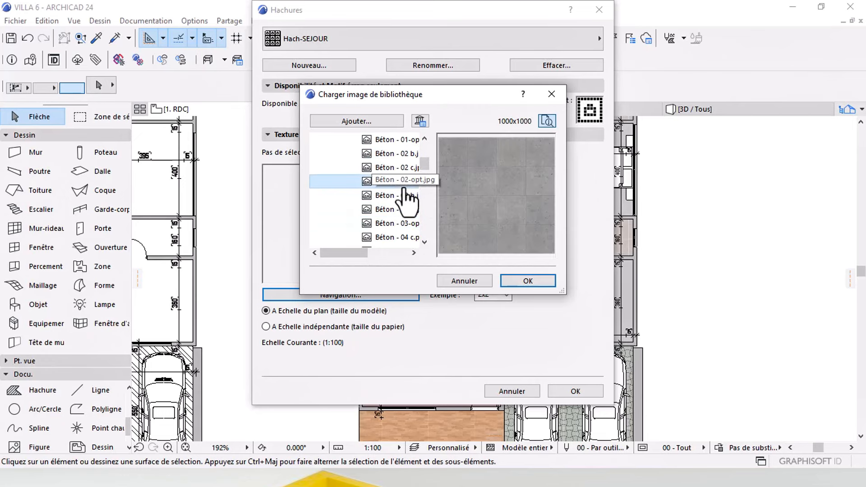
{"action": "key", "text": "Down"}
{"action": "key", "text": "Down"}
{"action": "key", "text": "Down"}
{"action": "key", "text": "Down"}
{"action": "key", "text": "Down"}
{"action": "key", "text": "Down"}
{"action": "key", "text": "Down"}
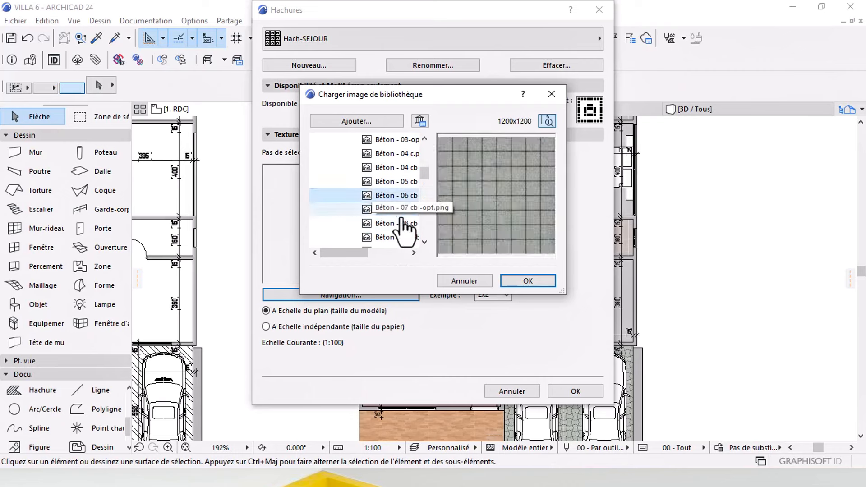
{"action": "key", "text": "Down"}
{"action": "key", "text": "Down"}
{"action": "key", "text": "Down"}
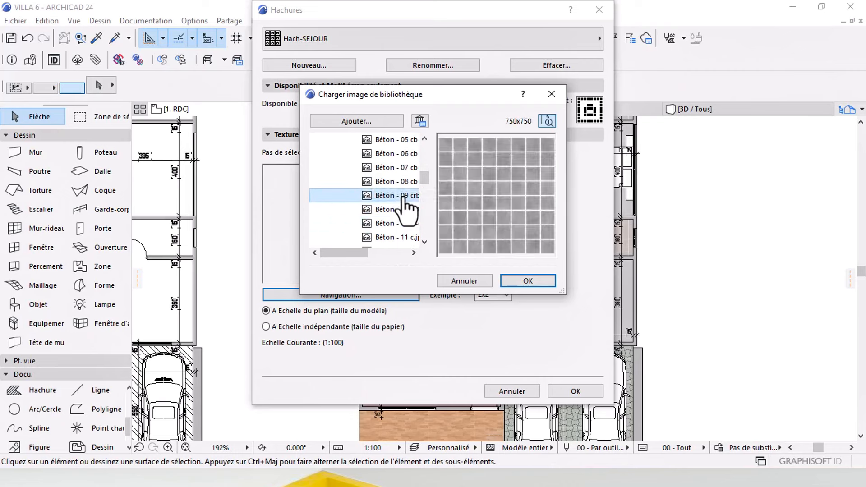
Step: Browse the image library past the concrete textures and open the Pierre 24 texture folder
{"action": "scroll", "coordinate": [404, 206], "scroll_direction": "down", "scroll_amount": 1}
{"action": "scroll", "coordinate": [399, 173], "scroll_direction": "down", "scroll_amount": 3}
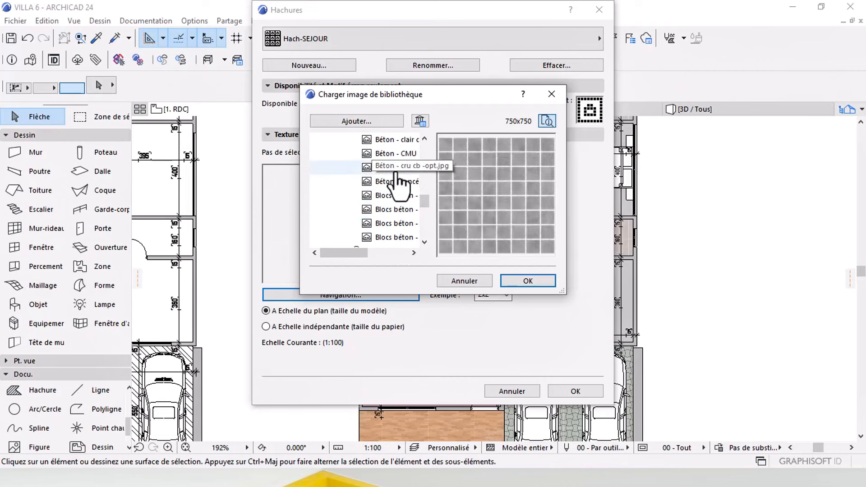
{"action": "left_click", "coordinate": [401, 196]}
{"action": "scroll", "coordinate": [400, 210], "scroll_direction": "down", "scroll_amount": 4}
{"action": "left_click", "coordinate": [402, 196]}
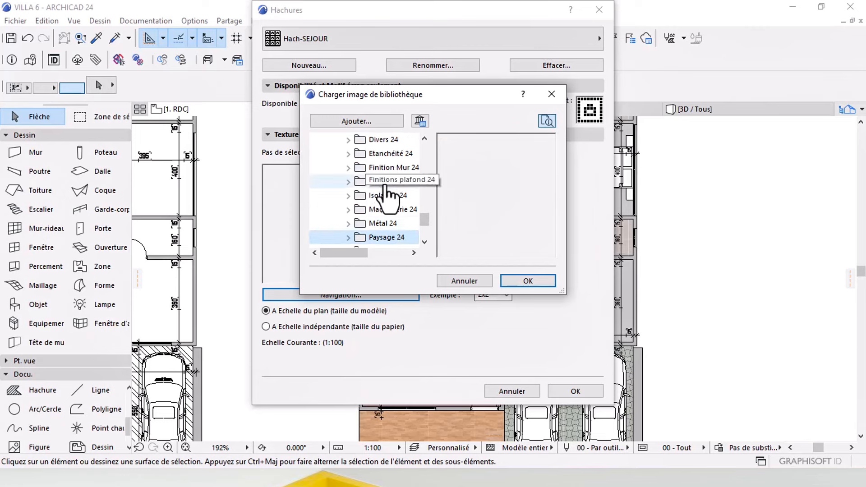
{"action": "scroll", "coordinate": [387, 197], "scroll_direction": "down", "scroll_amount": 2}
{"action": "left_click", "coordinate": [387, 155]}
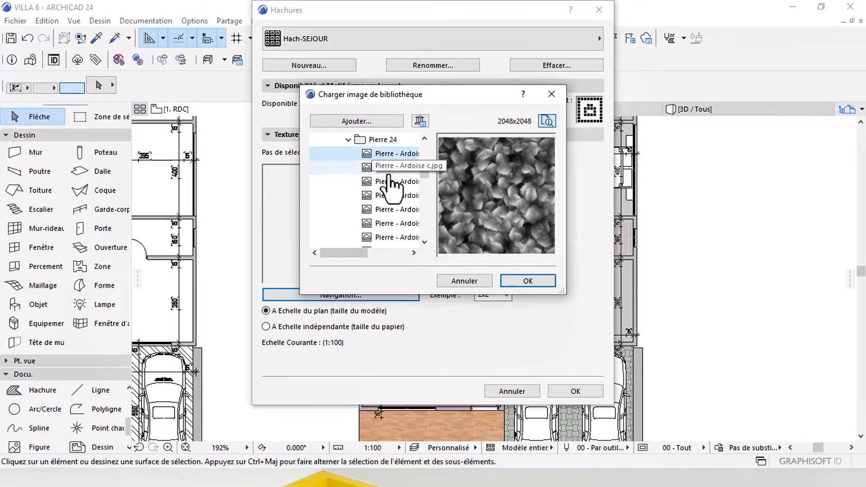
Step: Assign the light grey Pierre - Ardoise nature texture to the Hach-SEJOUR image hatch and save the attribute
{"action": "left_click", "coordinate": [387, 182]}
{"action": "left_click", "coordinate": [389, 196]}
{"action": "left_click", "coordinate": [390, 209]}
{"action": "scroll", "coordinate": [399, 182], "scroll_direction": "down", "scroll_amount": 1}
{"action": "left_click", "coordinate": [402, 209]}
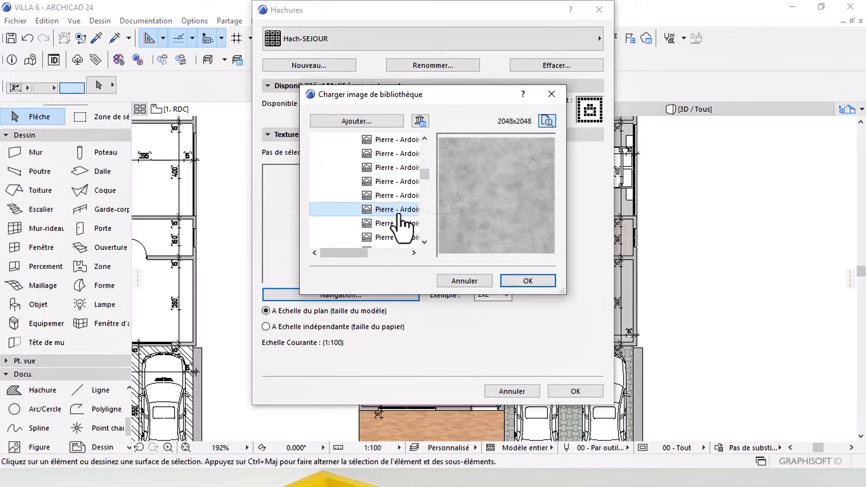
{"action": "left_click", "coordinate": [527, 280]}
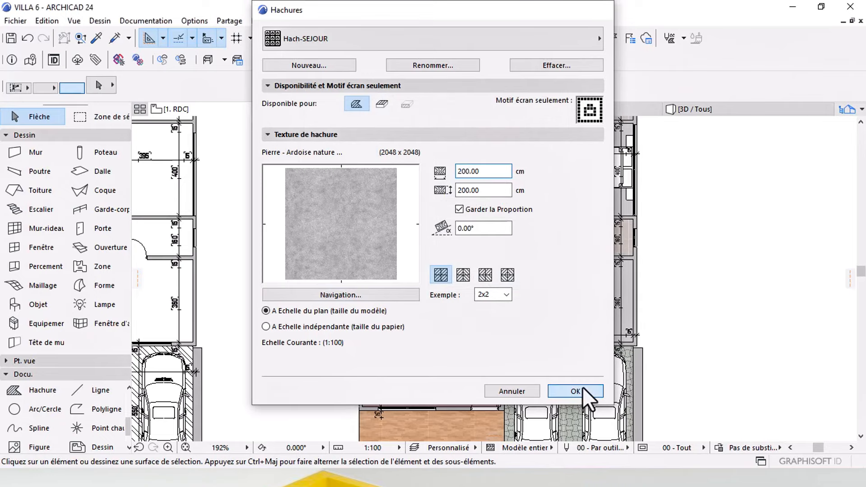
{"action": "left_click", "coordinate": [574, 391]}
Step: Apply the Hach-SEJOUR image hatch to the living room and dining room floors
{"action": "left_click", "coordinate": [498, 299]}
{"action": "left_click", "coordinate": [429, 220], "text": "shift"}
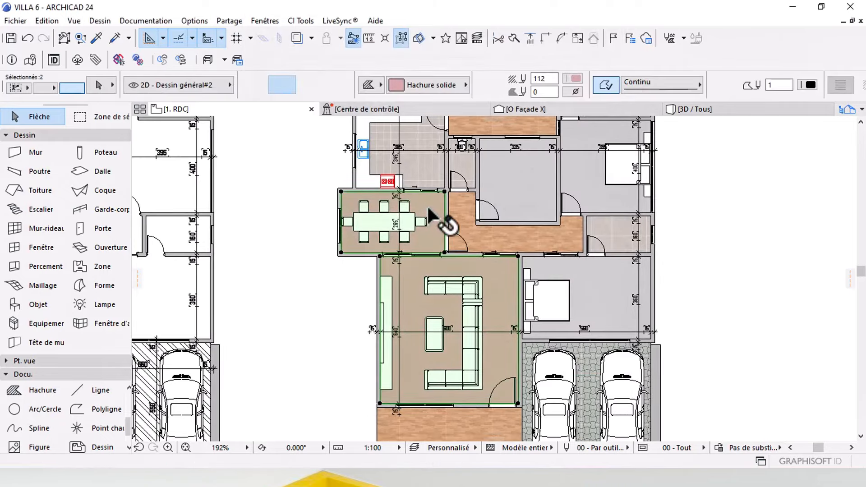
{"action": "left_click", "coordinate": [440, 84]}
{"action": "scroll", "coordinate": [688, 295], "scroll_direction": "down", "scroll_amount": 10}
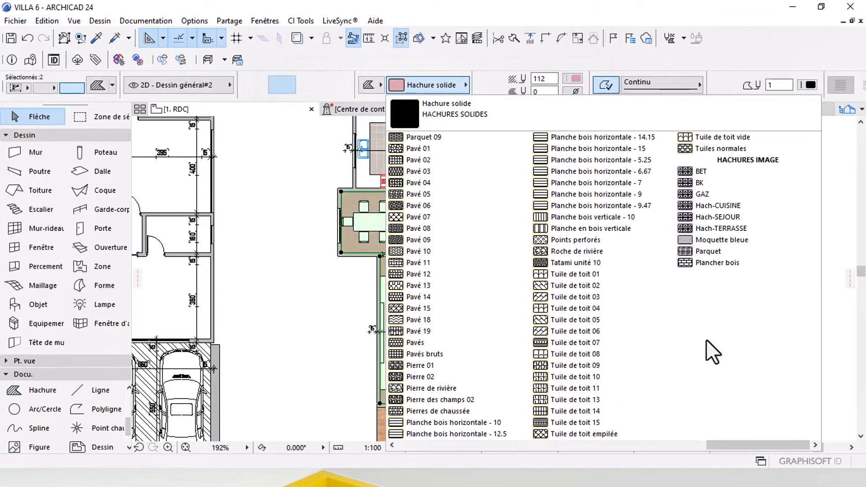
{"action": "left_click", "coordinate": [726, 216]}
{"action": "key", "text": "Escape"}
Step: Draw a marquee about 1819 by 1926 cm around the textured copy of the ground-floor plan
{"action": "middle_click_drag", "start_coordinate": [410, 293], "coordinate": [440, 288]}
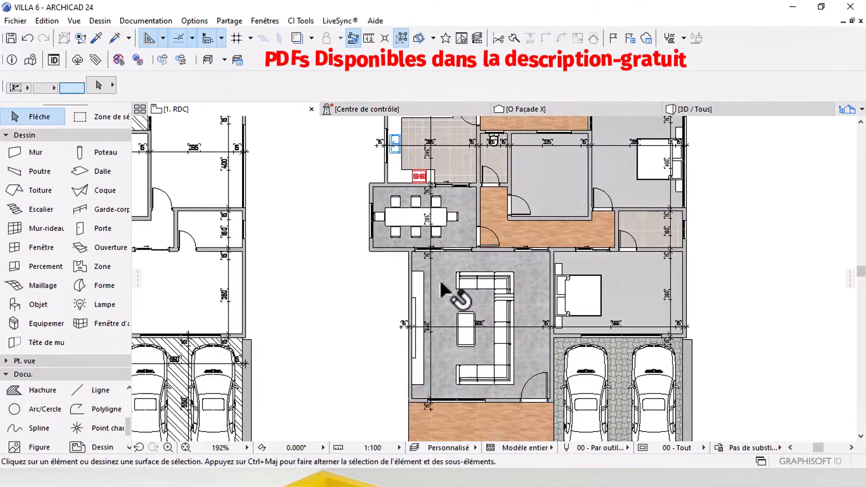
{"action": "middle_click_drag", "start_coordinate": [476, 258], "coordinate": [452, 294]}
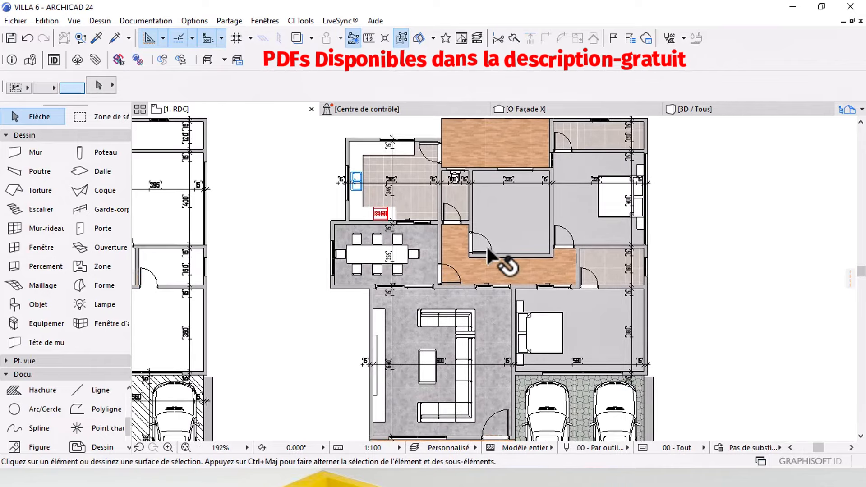
{"action": "scroll", "coordinate": [499, 265], "scroll_direction": "down", "scroll_amount": 2}
{"action": "left_click", "coordinate": [106, 118]}
{"action": "middle_click_drag", "start_coordinate": [465, 181], "coordinate": [460, 189]}
{"action": "left_click", "coordinate": [332, 145]}
{"action": "middle_click_drag", "start_coordinate": [625, 353], "coordinate": [619, 295]}
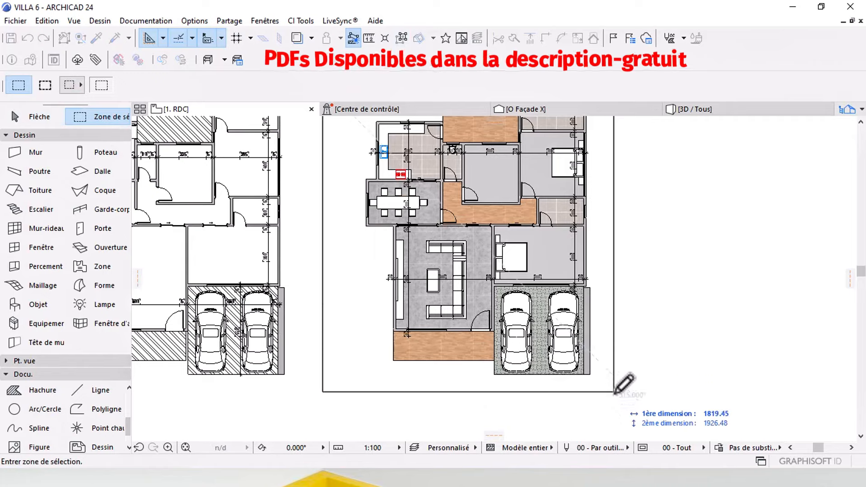
{"action": "left_click", "coordinate": [615, 392]}
{"action": "middle_click_drag", "start_coordinate": [534, 264], "coordinate": [529, 315]}
{"action": "scroll", "coordinate": [496, 222], "scroll_direction": "up", "scroll_amount": 1}
{"action": "scroll", "coordinate": [495, 222], "scroll_direction": "up", "scroll_amount": 1}
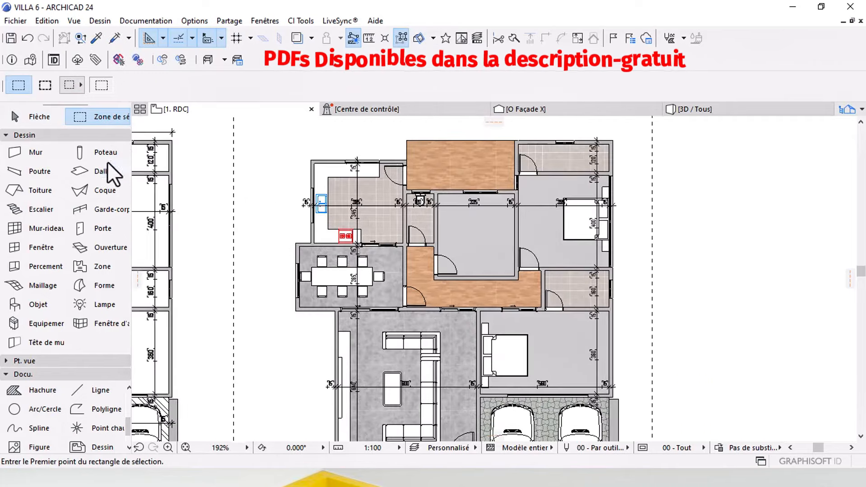
Step: Select all walls inside the marquee and override both of their cut fill pens with Les deux
{"action": "left_click", "coordinate": [35, 153]}
{"action": "key", "text": "ctrl+a"}
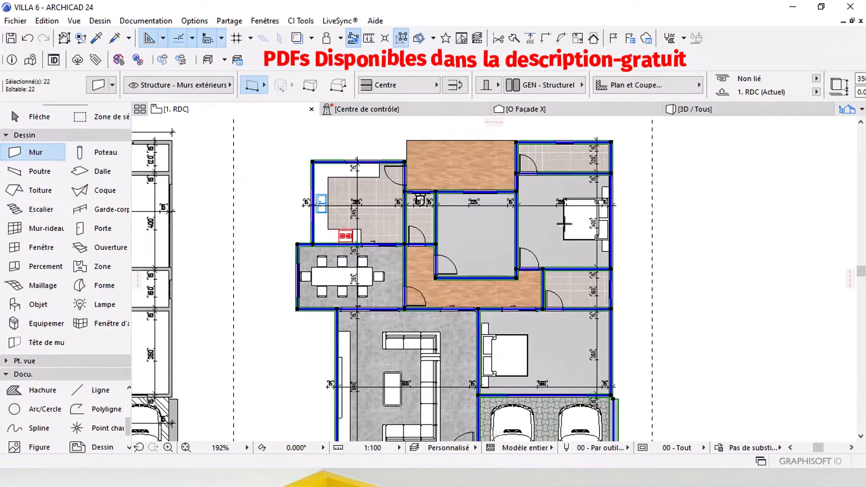
{"action": "key", "text": "ctrl+t"}
{"action": "scroll", "coordinate": [306, 322], "scroll_direction": "down", "scroll_amount": 4}
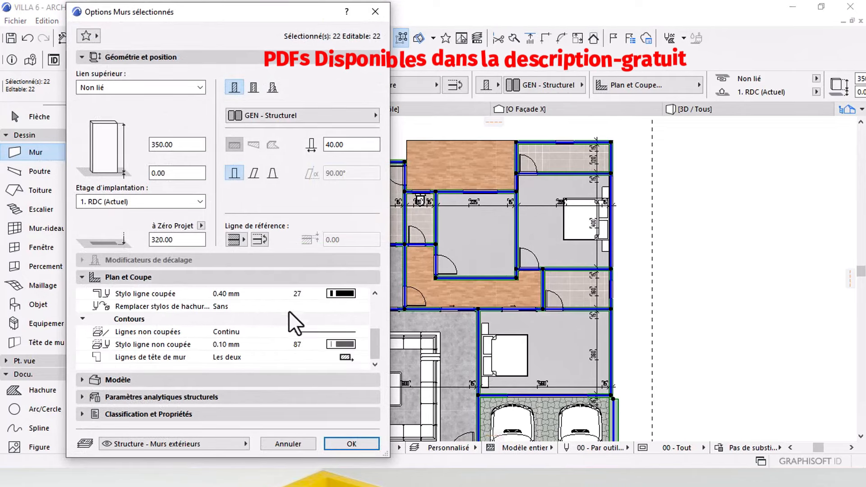
{"action": "left_click", "coordinate": [220, 309]}
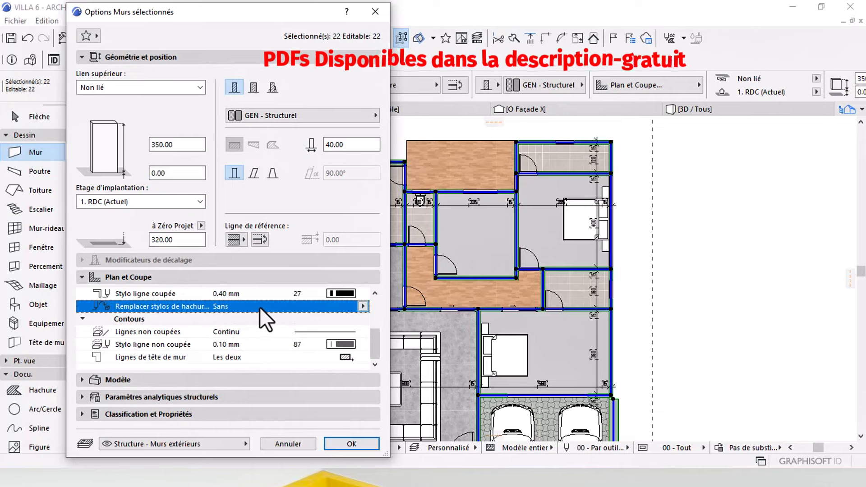
{"action": "left_click", "coordinate": [362, 306]}
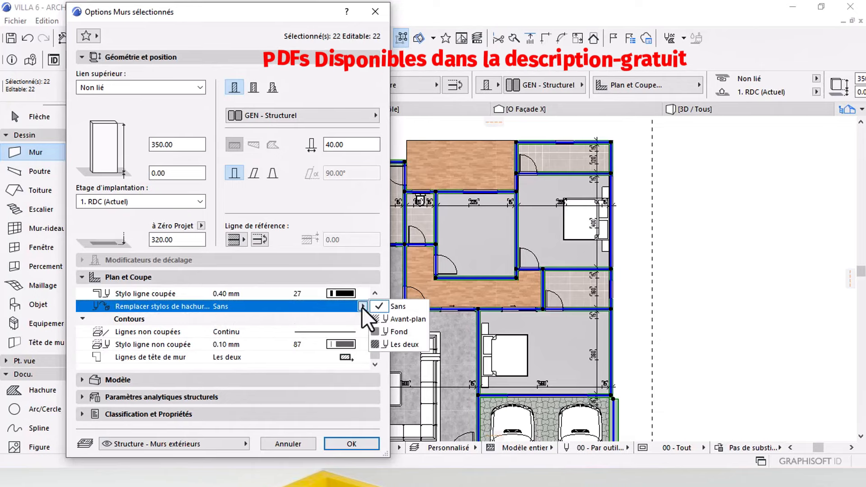
{"action": "left_click", "coordinate": [401, 344]}
Step: Set the walls' cut fill foreground pen to 1 and background pen to 101, and apply the settings
{"action": "left_click", "coordinate": [339, 318]}
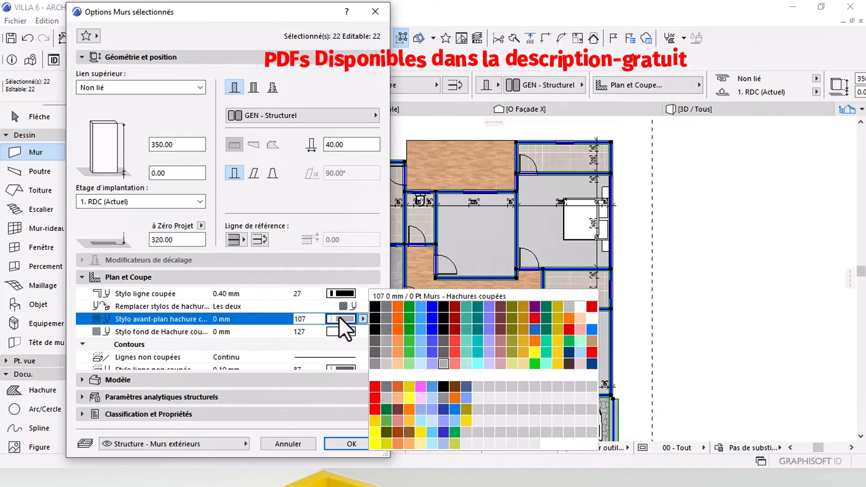
{"action": "left_click", "coordinate": [375, 308]}
{"action": "left_click", "coordinate": [342, 331]}
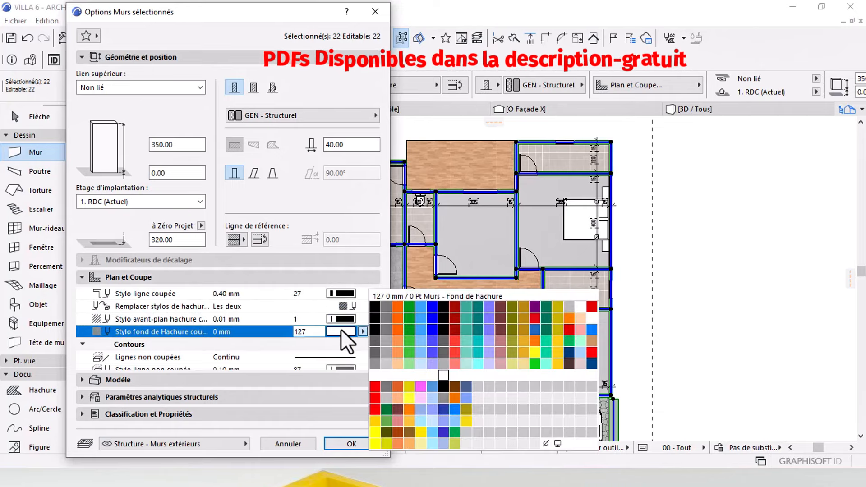
{"action": "left_click", "coordinate": [374, 364]}
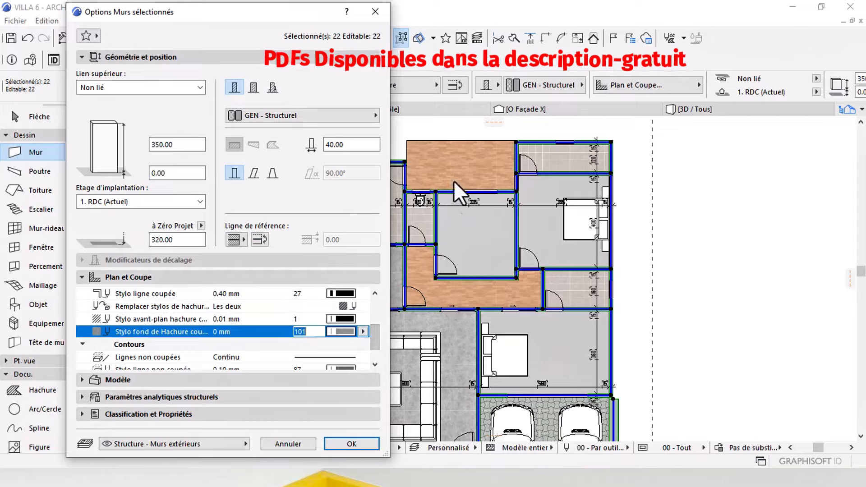
{"action": "key", "text": "Return"}
{"action": "scroll", "coordinate": [615, 231], "scroll_direction": "up", "scroll_amount": 3}
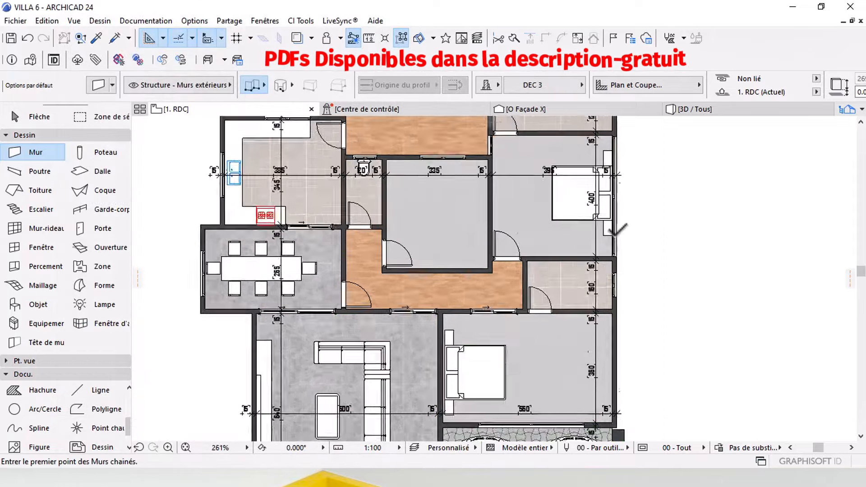
{"action": "scroll", "coordinate": [615, 230], "scroll_direction": "up", "scroll_amount": 3}
{"action": "scroll", "coordinate": [531, 247], "scroll_direction": "down", "scroll_amount": 5}
{"action": "middle_click_drag", "start_coordinate": [412, 265], "coordinate": [470, 255]}
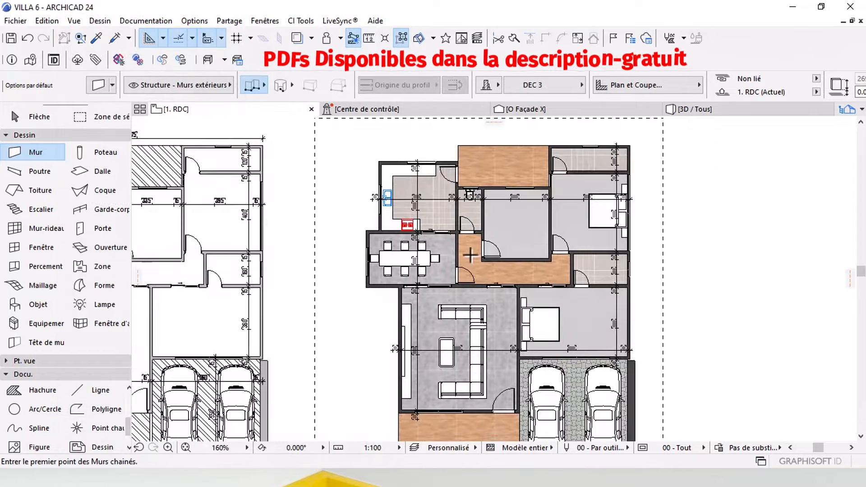
{"action": "left_click", "coordinate": [38, 117]}
Step: Configure the Text tool defaults with Taille du modèle scaling and an 18 cm text height in Agency FB
{"action": "middle_click_drag", "start_coordinate": [499, 227], "coordinate": [496, 234]}
{"action": "middle_click_drag", "start_coordinate": [443, 264], "coordinate": [468, 224]}
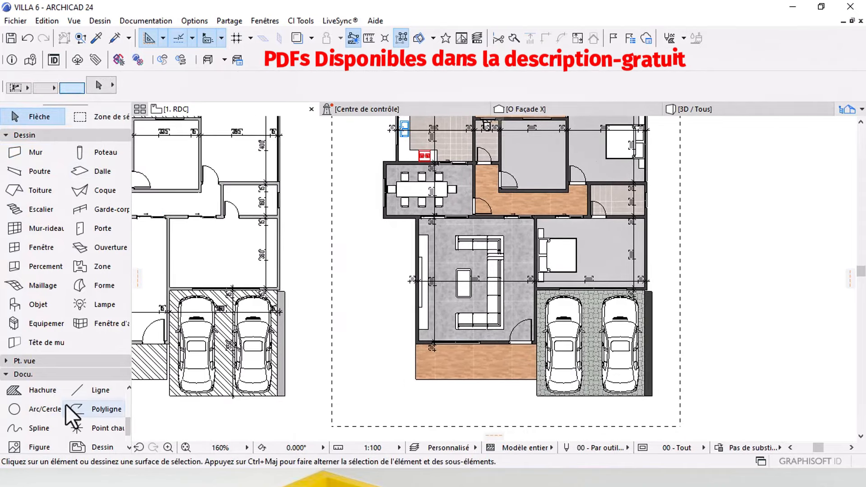
{"action": "scroll", "coordinate": [47, 418], "scroll_direction": "down", "scroll_amount": 3}
{"action": "left_click", "coordinate": [31, 429]}
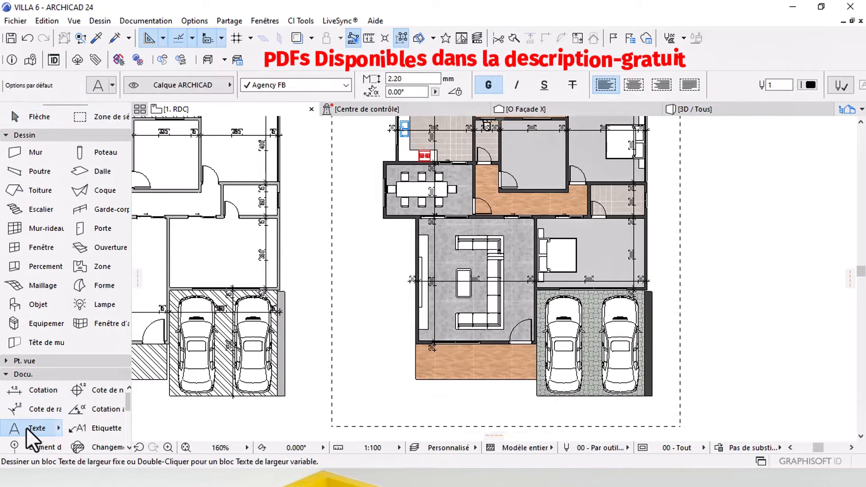
{"action": "double_click", "coordinate": [27, 426]}
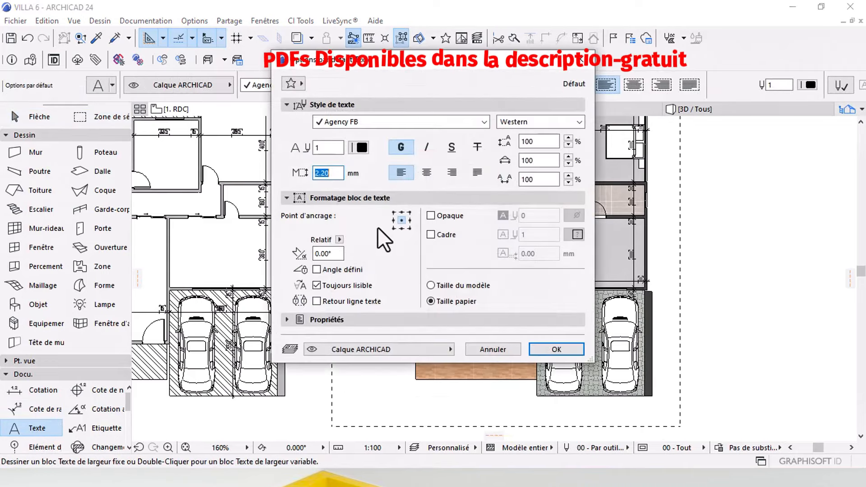
{"action": "left_click", "coordinate": [477, 123]}
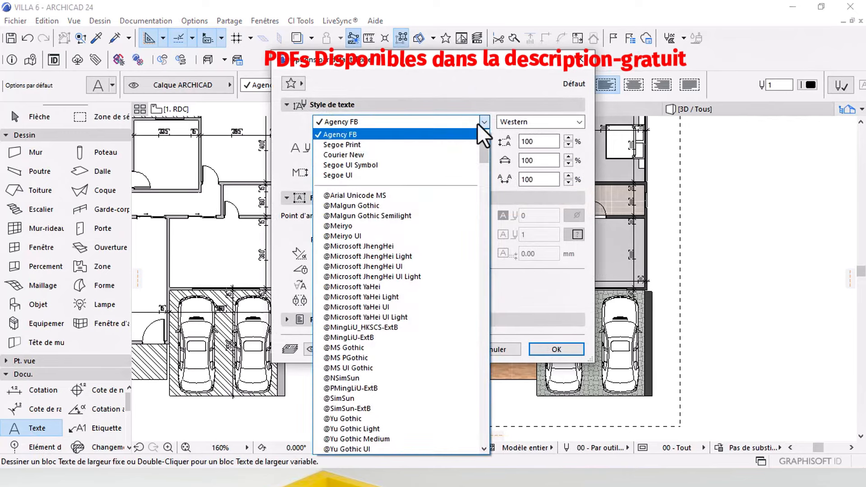
{"action": "left_click", "coordinate": [477, 123]}
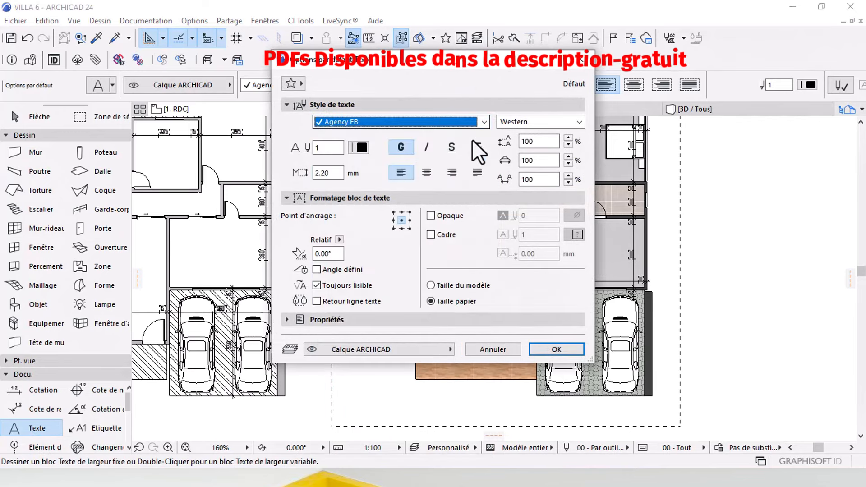
{"action": "left_click", "coordinate": [333, 173]}
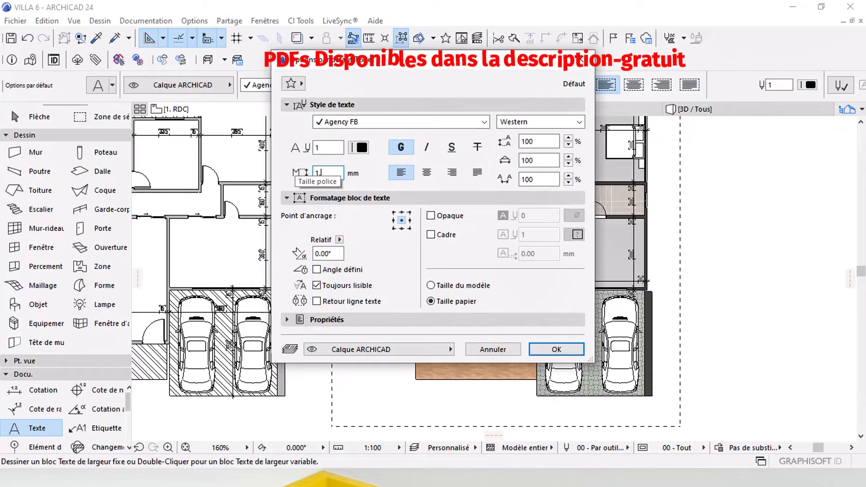
{"action": "left_click", "coordinate": [534, 285]}
{"action": "left_click", "coordinate": [563, 354]}
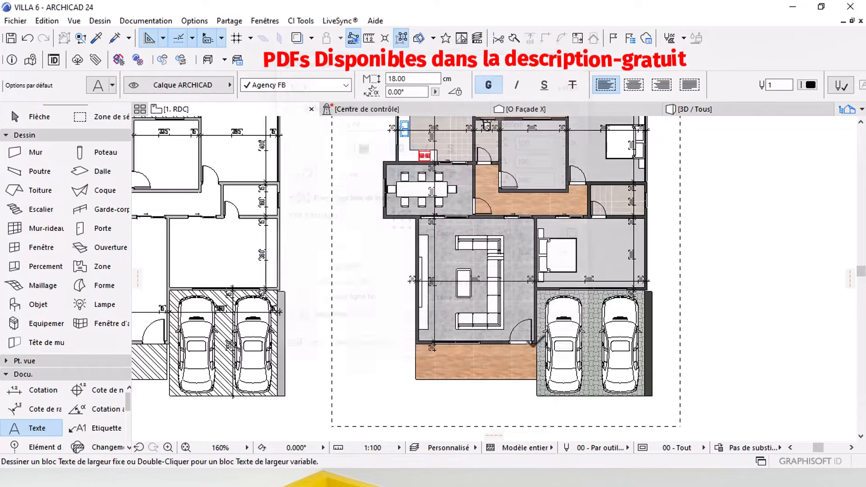
Step: Place the room label SEJOUR FAMILLIAL above the coffee table in the living room
{"action": "scroll", "coordinate": [461, 273], "scroll_direction": "up", "scroll_amount": 2}
{"action": "scroll", "coordinate": [461, 272], "scroll_direction": "up", "scroll_amount": 5}
{"action": "left_click", "coordinate": [480, 224]}
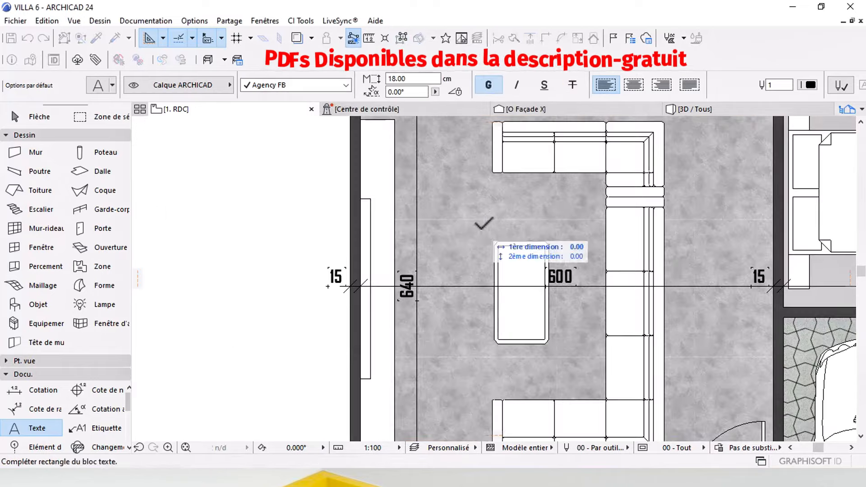
{"action": "left_click", "coordinate": [480, 222]}
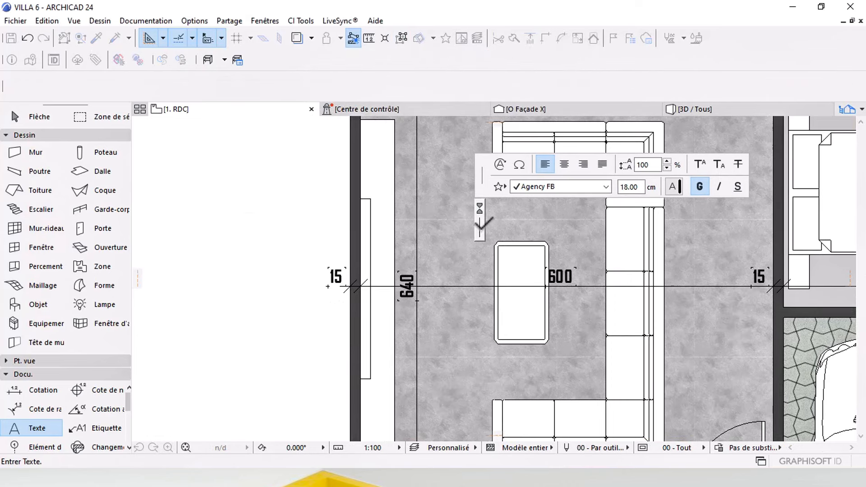
{"action": "type", "text": "SEJOUR"}
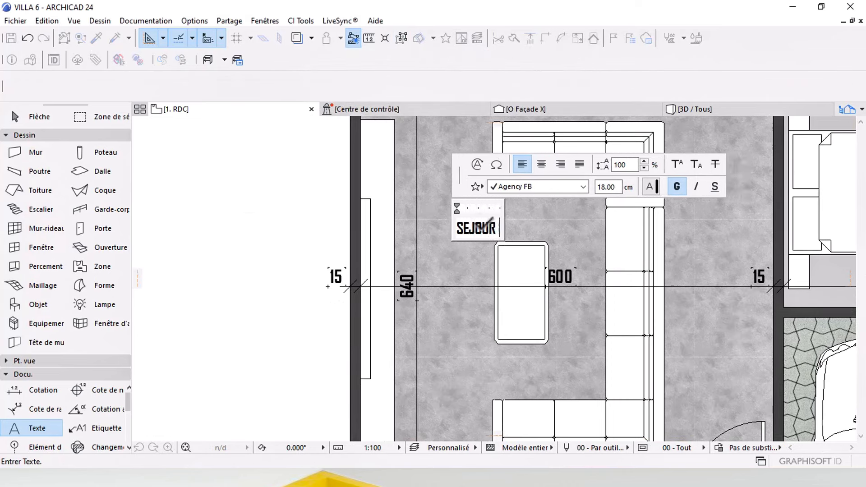
{"action": "type", "text": " FAMILLI"}
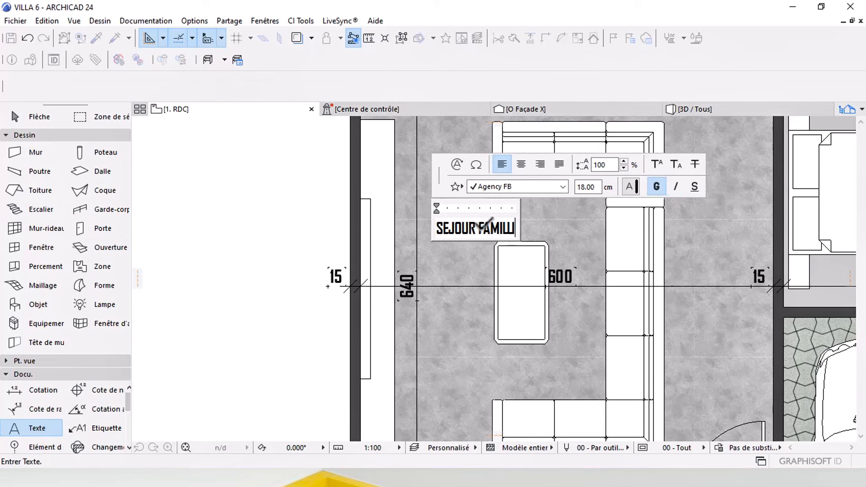
{"action": "type", "text": "AL"}
{"action": "left_click", "coordinate": [518, 275]}
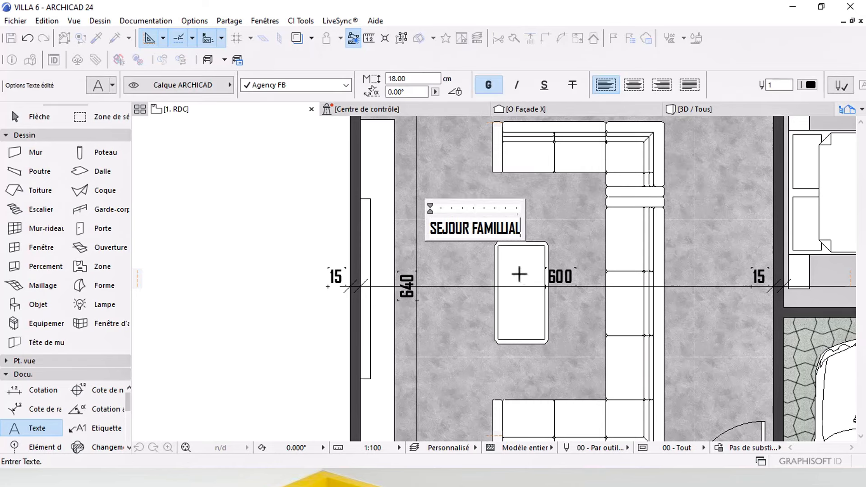
Step: Shift the SEJOUR FAMILLIAL label about 41 cm horizontally towards the sofa, over the coffee table
{"action": "left_click", "coordinate": [475, 232], "text": "shift"}
{"action": "left_click", "coordinate": [479, 229]}
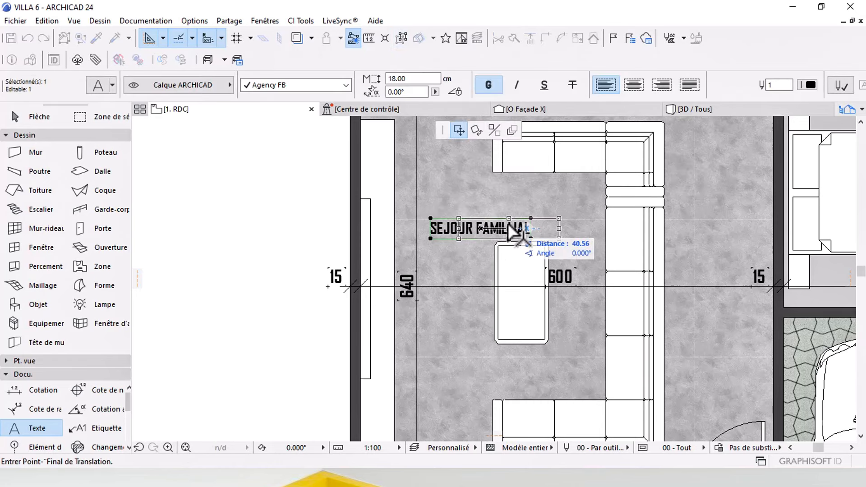
{"action": "left_click", "coordinate": [508, 229]}
{"action": "left_click", "coordinate": [60, 118]}
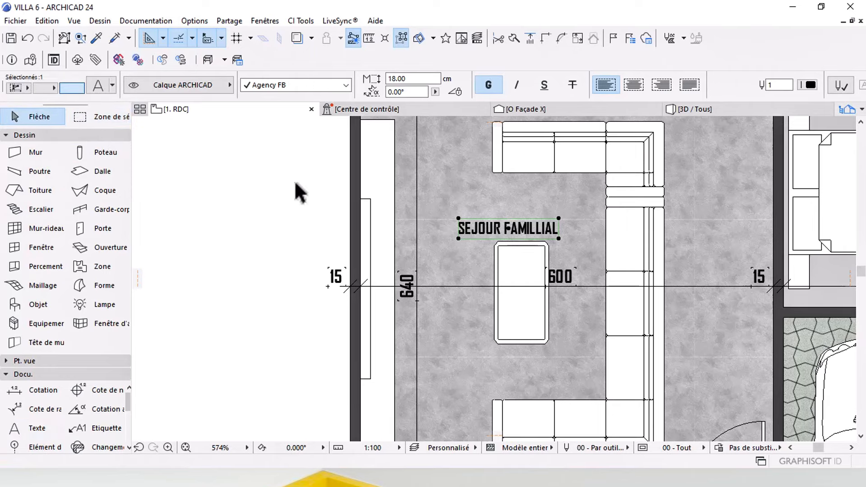
Step: Copy the SEJOUR FAMILLIAL label into the bedroom above the garage, in the free space beside the bed
{"action": "scroll", "coordinate": [300, 190], "scroll_direction": "down", "scroll_amount": 3}
{"action": "key", "text": "ctrl+shift+d"}
{"action": "left_click", "coordinate": [388, 208]}
{"action": "middle_click_drag", "start_coordinate": [663, 194], "coordinate": [442, 258]}
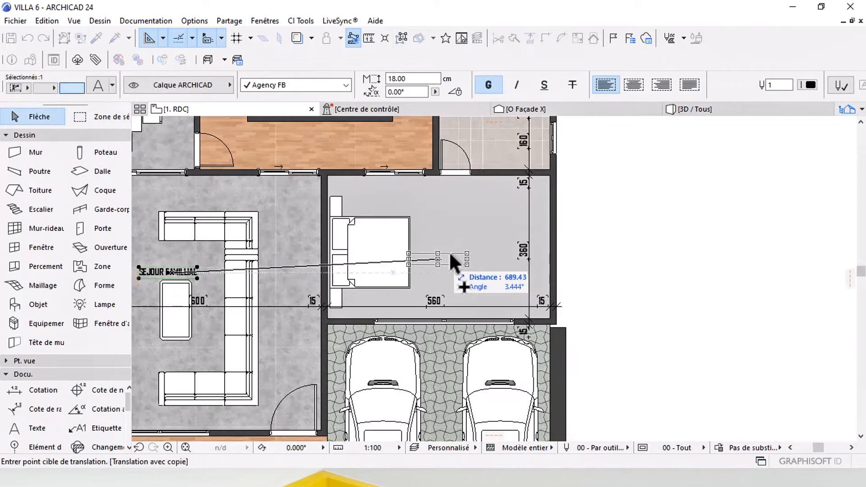
{"action": "left_click", "coordinate": [463, 235]}
{"action": "scroll", "coordinate": [465, 234], "scroll_direction": "up", "scroll_amount": 3}
Step: Change the bedroom label's text to CHAMBRE PARENTALE
{"action": "double_click", "coordinate": [505, 258]}
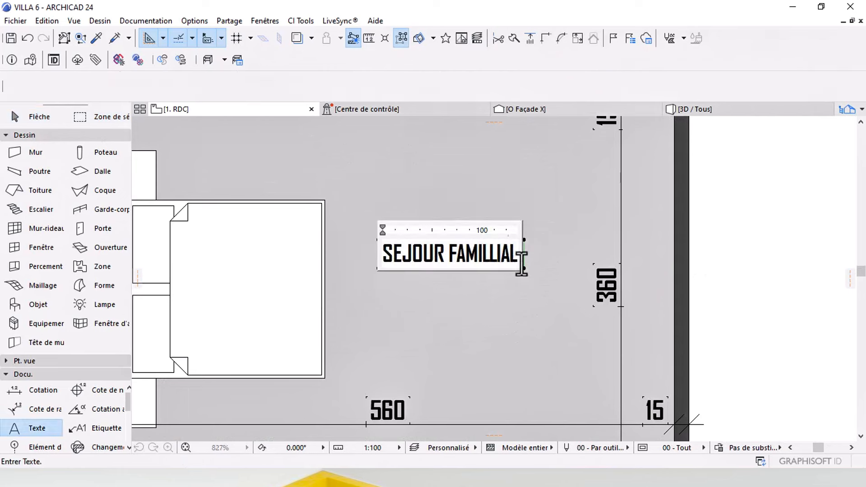
{"action": "left_click_drag", "start_coordinate": [514, 257], "coordinate": [320, 265]}
{"action": "type", "text": "CHQMBRE"}
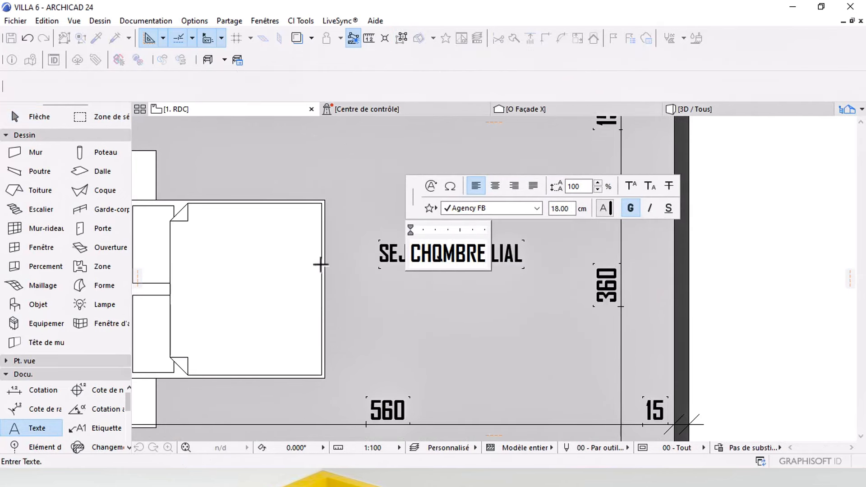
{"action": "type", "text": " PQ"}
{"action": "key", "text": "BackSpace"}
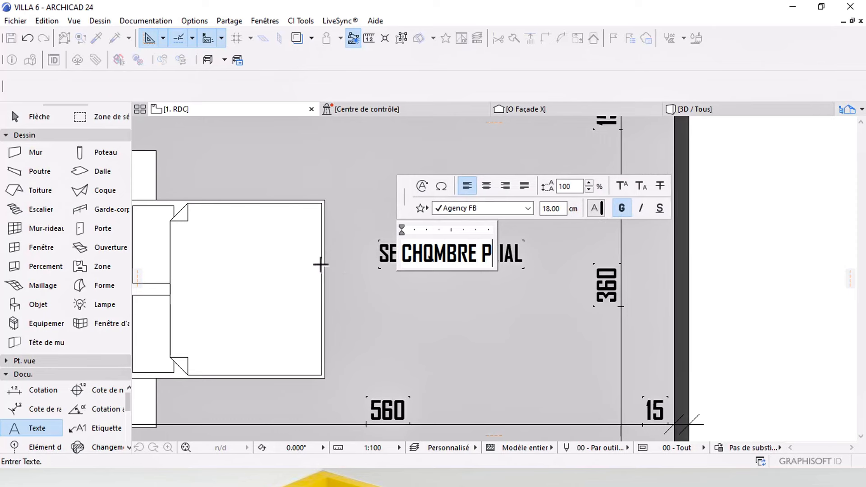
{"action": "type", "text": "ARE"}
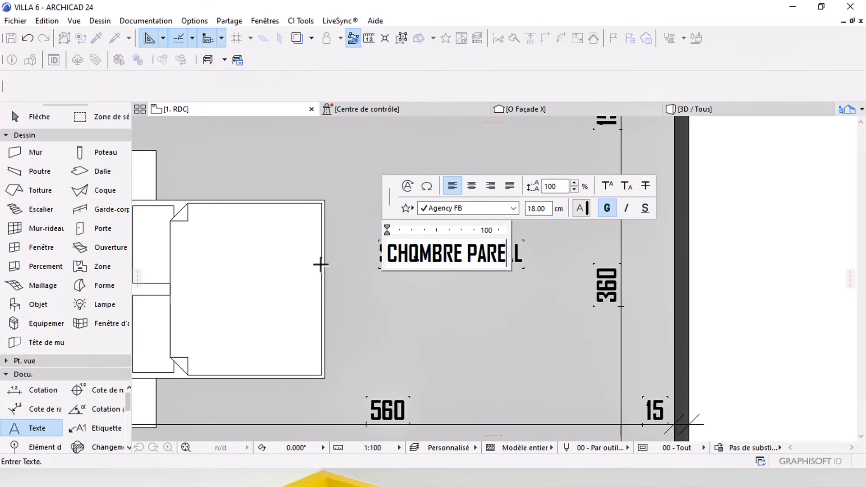
{"action": "type", "text": "NTALE"}
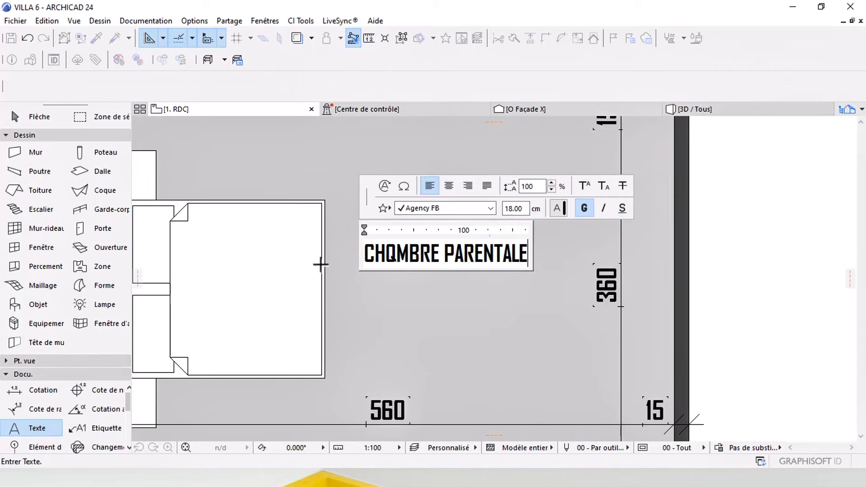
{"action": "type", "text": "A"}
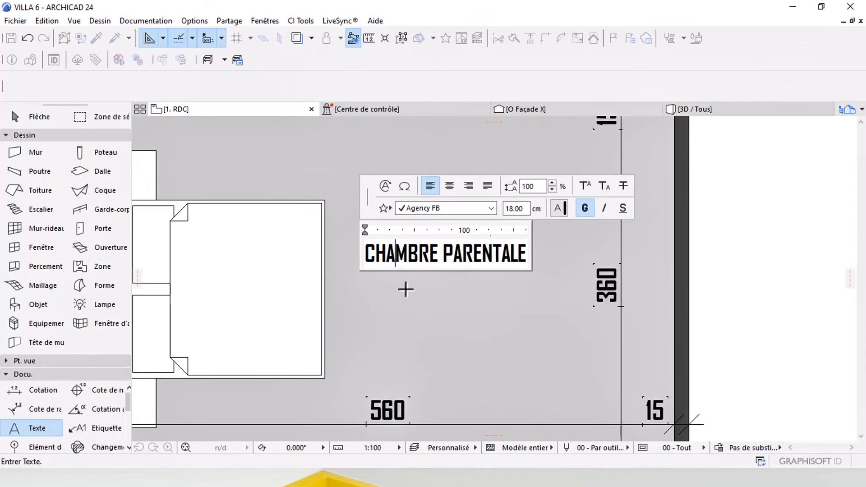
{"action": "left_click", "coordinate": [409, 290]}
Step: Copy the CHAMBRE PARENTALE label into the tiled bathroom adjoining the master bedroom
{"action": "scroll", "coordinate": [416, 274], "scroll_direction": "down", "scroll_amount": 3}
{"action": "middle_click_drag", "start_coordinate": [416, 274], "coordinate": [420, 299]}
{"action": "key", "text": "ctrl+shift+d"}
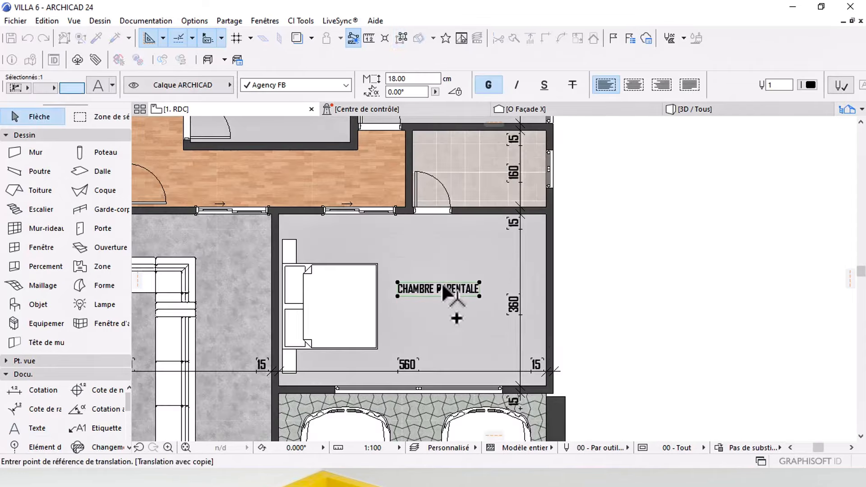
{"action": "left_click", "coordinate": [441, 283]}
{"action": "middle_click_drag", "start_coordinate": [456, 211], "coordinate": [436, 278]}
{"action": "scroll", "coordinate": [447, 253], "scroll_direction": "up", "scroll_amount": 5}
{"action": "left_click", "coordinate": [468, 270]}
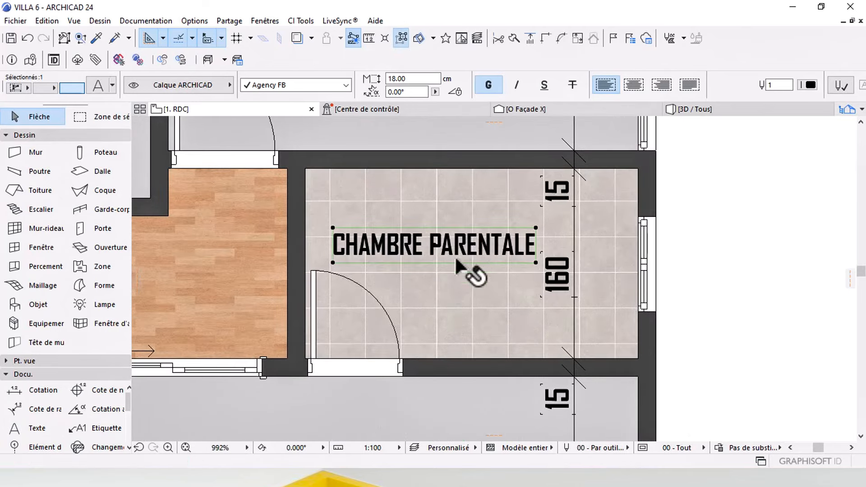
Step: Change the text of the master bathroom's label to SDB P
{"action": "double_click", "coordinate": [485, 244]}
{"action": "left_click_drag", "start_coordinate": [535, 246], "coordinate": [365, 247]}
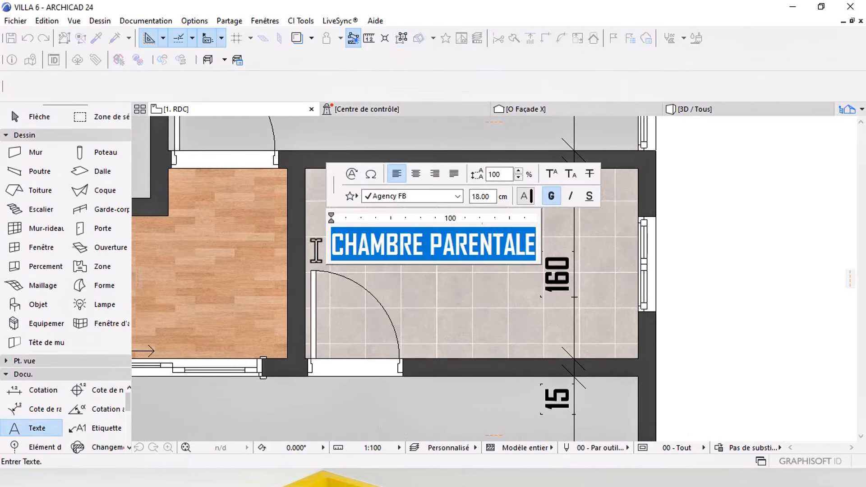
{"action": "type", "text": "SDB P"}
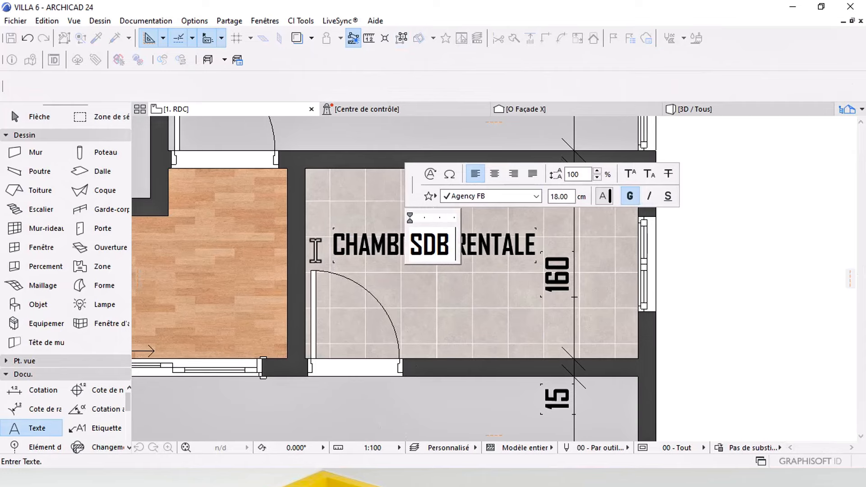
{"action": "left_click", "coordinate": [435, 314]}
Step: Copy the SDB P label into the narrow tiled bathroom behind the rear bedroom
{"action": "key", "text": "ctrl+shift+d"}
{"action": "left_click", "coordinate": [435, 250]}
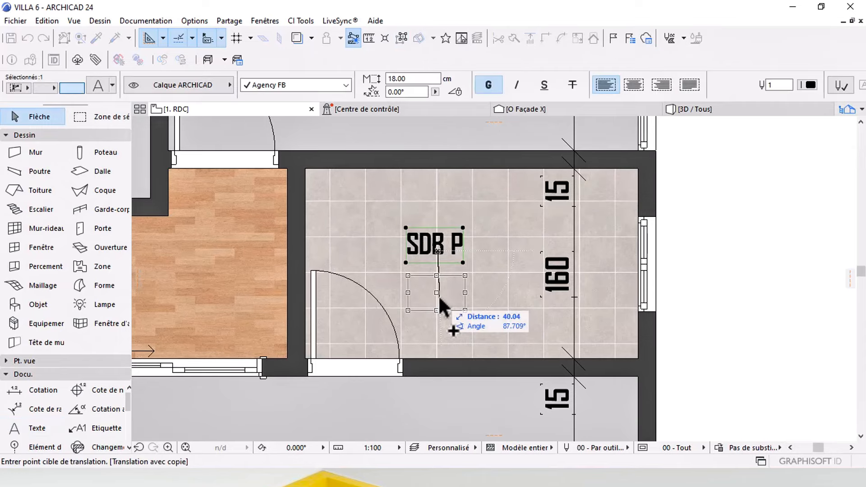
{"action": "scroll", "coordinate": [437, 294], "scroll_direction": "down", "scroll_amount": 5}
{"action": "middle_click_drag", "start_coordinate": [446, 198], "coordinate": [451, 309]}
{"action": "middle_click_drag", "start_coordinate": [452, 229], "coordinate": [450, 296]}
{"action": "left_click", "coordinate": [440, 190]}
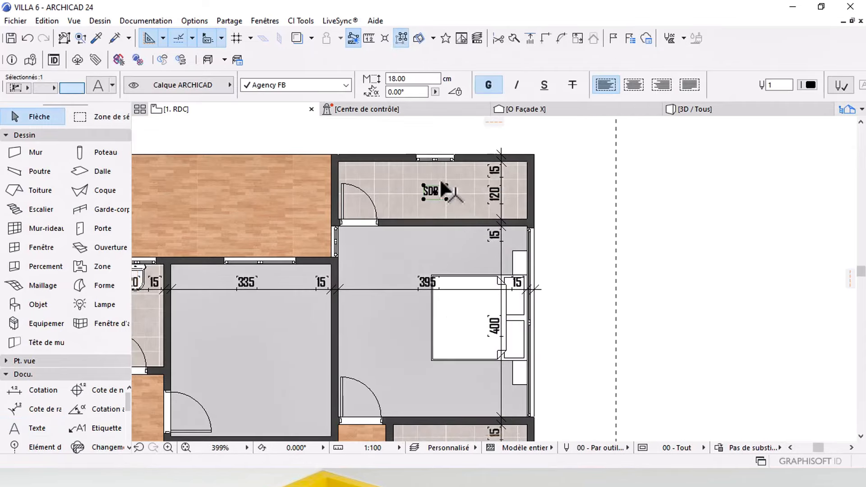
Step: Change the rear bathroom's label to SDB 2
{"action": "scroll", "coordinate": [443, 188], "scroll_direction": "up", "scroll_amount": 3}
{"action": "double_click", "coordinate": [444, 209]}
{"action": "left_click_drag", "start_coordinate": [444, 210], "coordinate": [452, 211]}
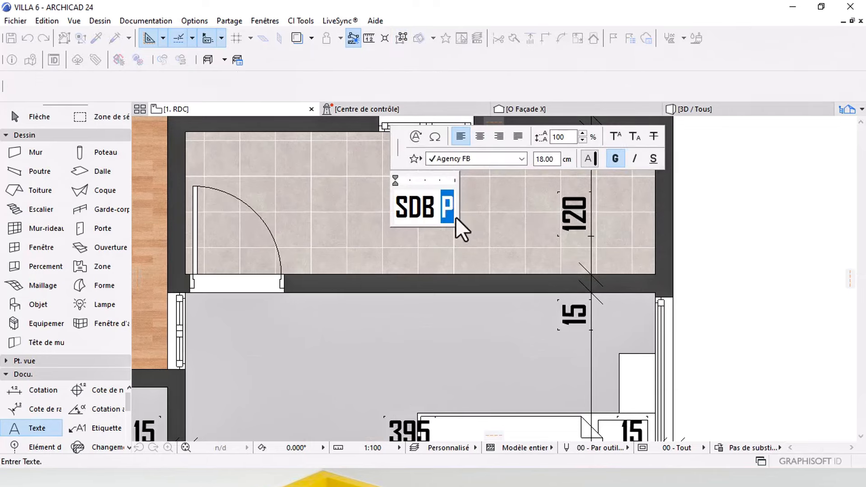
{"action": "left_click", "coordinate": [470, 253]}
Step: Copy the SDB 2 label into the 120 cm wide toilet room next to the kitchen
{"action": "key", "text": "ctrl+shift+d"}
{"action": "left_click", "coordinate": [454, 224]}
{"action": "scroll", "coordinate": [486, 253], "scroll_direction": "down", "scroll_amount": 5}
{"action": "middle_click_drag", "start_coordinate": [311, 341], "coordinate": [590, 226]}
{"action": "scroll", "coordinate": [442, 250], "scroll_direction": "up", "scroll_amount": 3}
{"action": "left_click", "coordinate": [453, 253]}
{"action": "scroll", "coordinate": [451, 251], "scroll_direction": "up", "scroll_amount": 4}
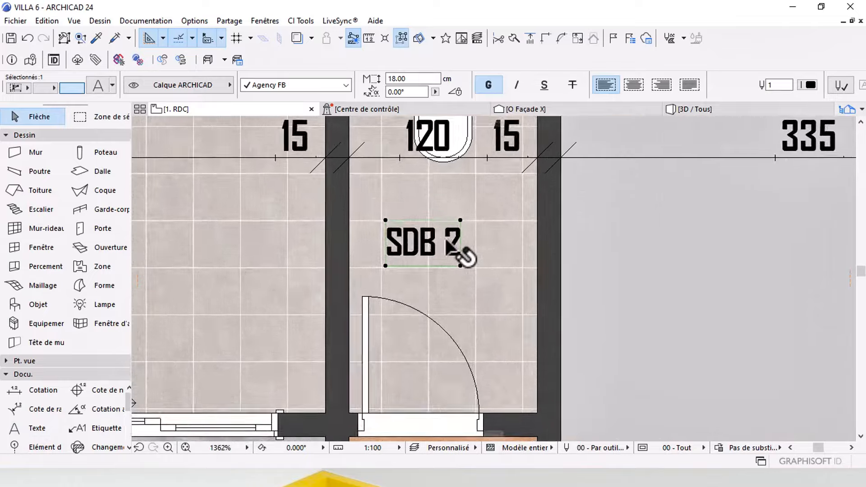
Step: Change the label in the small toilet room to SDB 1
{"action": "scroll", "coordinate": [448, 250], "scroll_direction": "up", "scroll_amount": 2}
{"action": "double_click", "coordinate": [459, 253]}
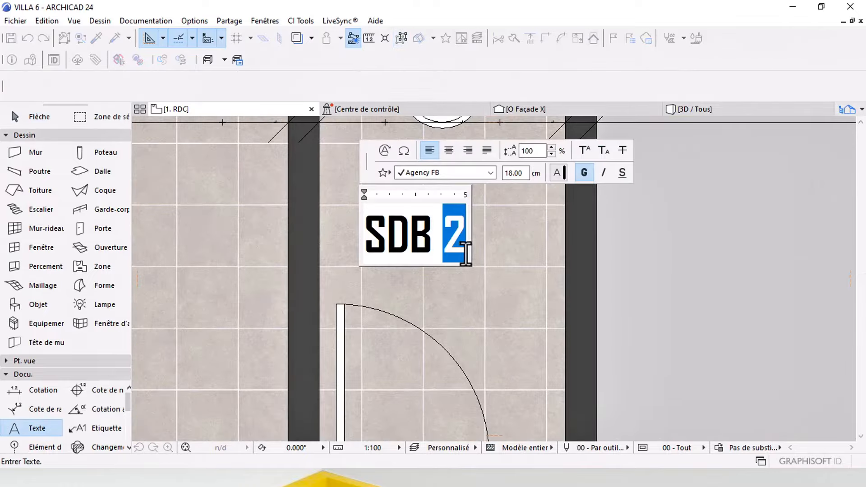
{"action": "type", "text": "1"}
{"action": "left_click", "coordinate": [487, 296]}
Step: Copy the SDB 1 label into the middle of the kitchen floor
{"action": "scroll", "coordinate": [482, 292], "scroll_direction": "down", "scroll_amount": 5}
{"action": "middle_click_drag", "start_coordinate": [447, 283], "coordinate": [537, 307]}
{"action": "key", "text": "ctrl+shift+d"}
{"action": "left_click", "coordinate": [551, 300]}
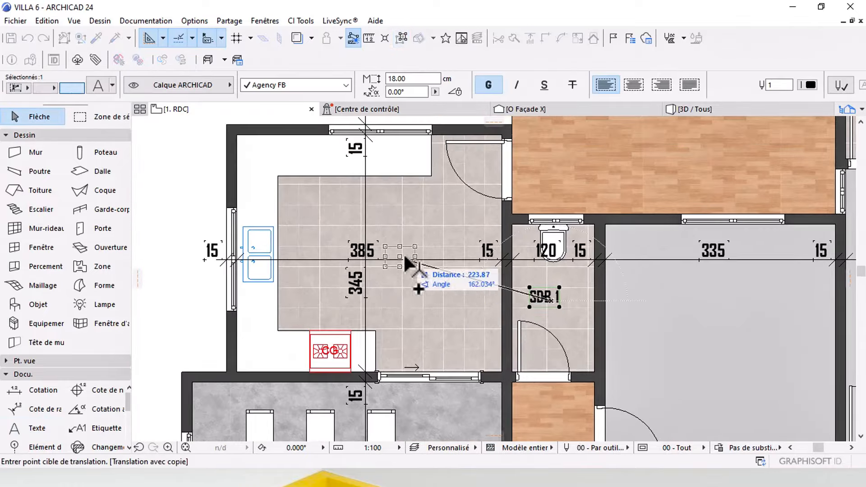
{"action": "scroll", "coordinate": [406, 259], "scroll_direction": "up", "scroll_amount": 3}
{"action": "left_click", "coordinate": [500, 261]}
Step: Change the kitchen label's text to CUISINE
{"action": "double_click", "coordinate": [497, 255]}
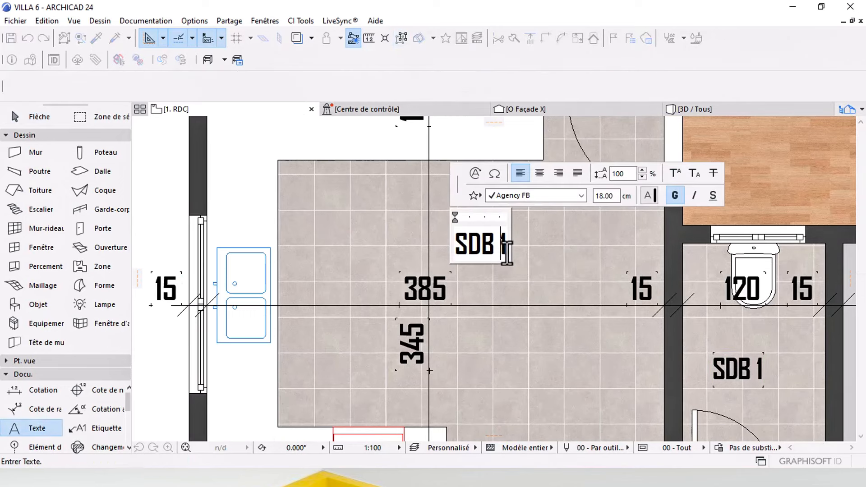
{"action": "type", "text": "CUICIN"}
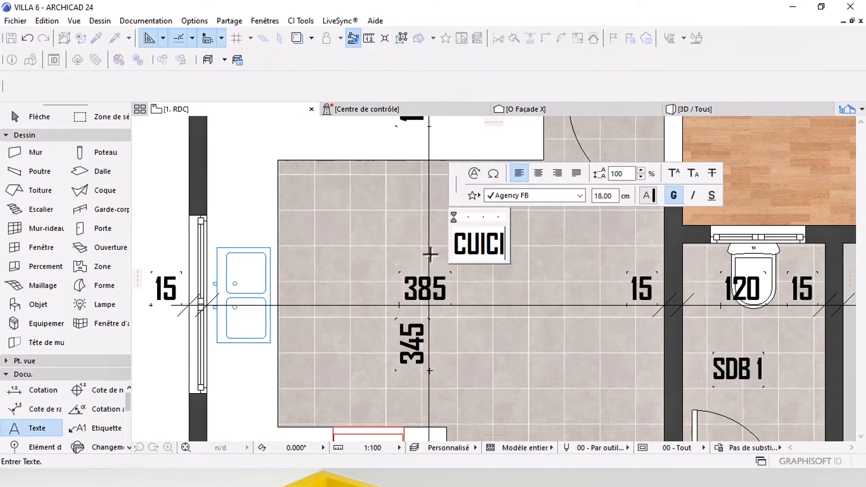
{"action": "key", "text": "BackSpace"}
{"action": "key", "text": "BackSpace"}
{"action": "key", "text": "BackSpace"}
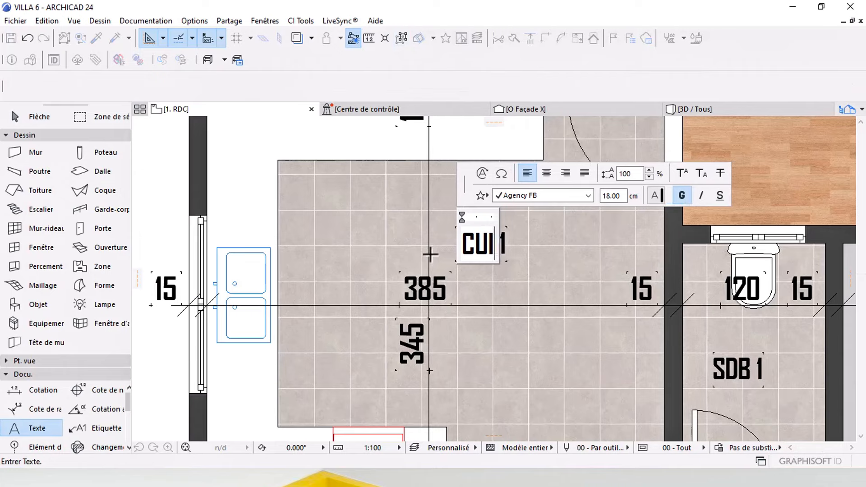
{"action": "type", "text": "SINE"}
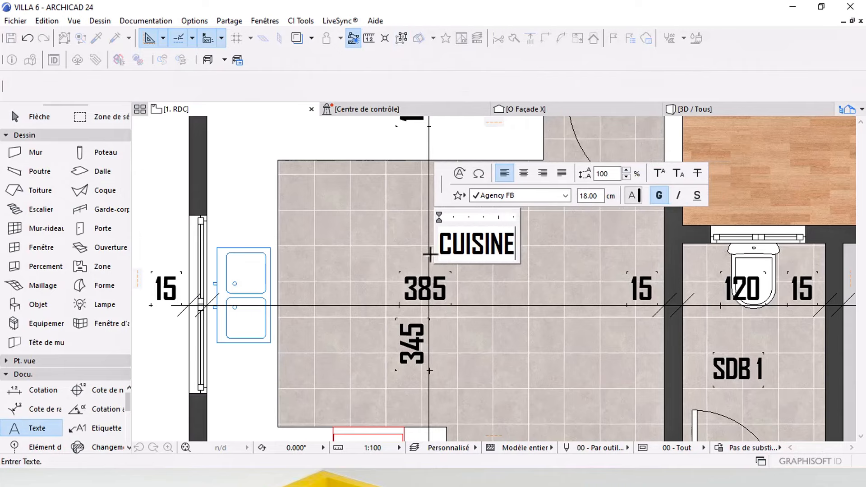
{"action": "left_click", "coordinate": [455, 307]}
Step: Copy the CUISINE label onto the wood-floored terrace beside the kitchen
{"action": "key", "text": "ctrl+shift+d"}
{"action": "left_click", "coordinate": [479, 251]}
{"action": "scroll", "coordinate": [532, 266], "scroll_direction": "down", "scroll_amount": 3}
{"action": "middle_click_drag", "start_coordinate": [676, 234], "coordinate": [521, 252]}
{"action": "scroll", "coordinate": [581, 216], "scroll_direction": "up", "scroll_amount": 3}
{"action": "middle_click_drag", "start_coordinate": [600, 205], "coordinate": [536, 246]}
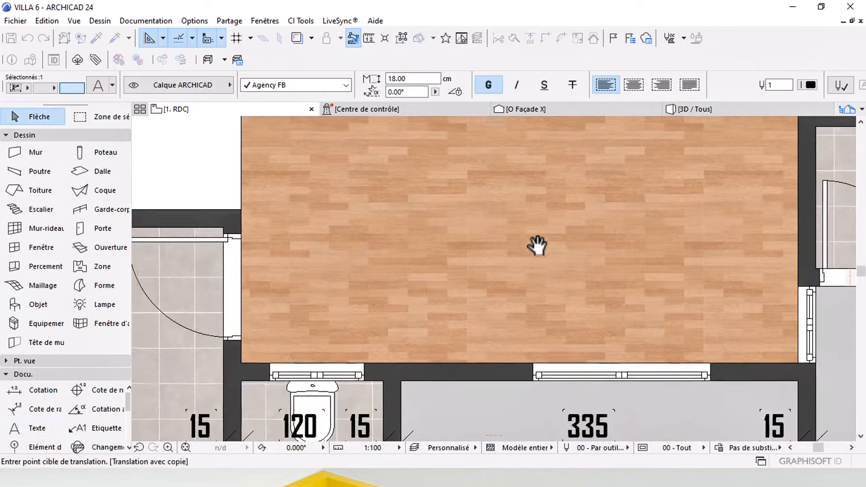
{"action": "left_click", "coordinate": [537, 243]}
Step: Insert TERRASSE before CUISINE in the rear terrace's label
{"action": "double_click", "coordinate": [496, 250]}
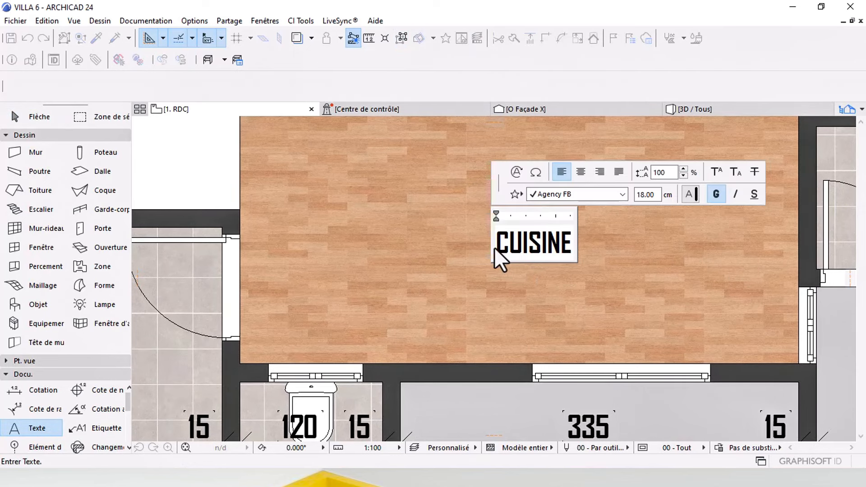
{"action": "type", "text": "TERRAS"}
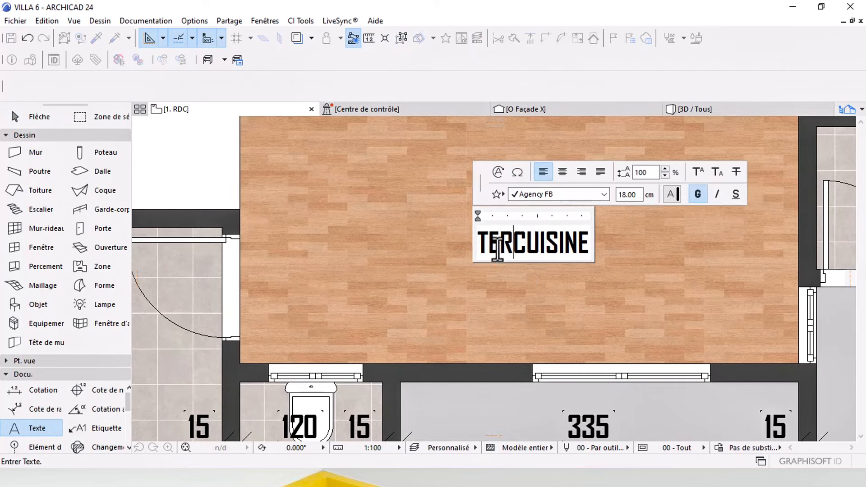
{"action": "type", "text": "SE"}
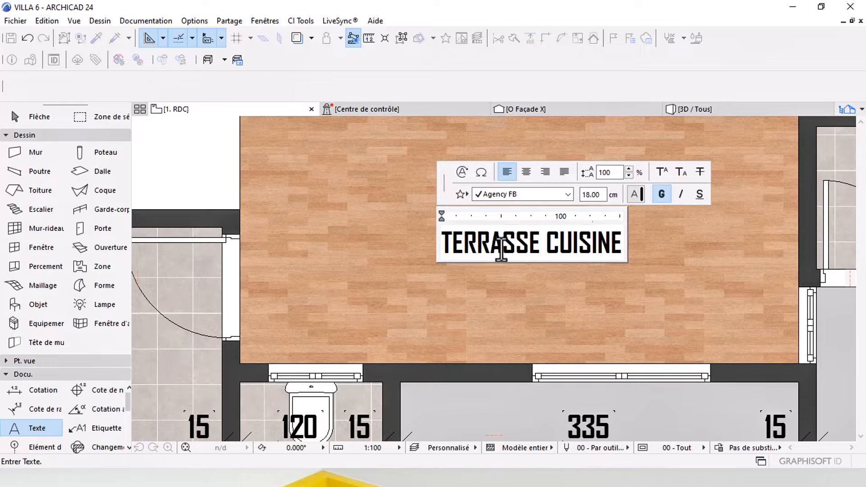
{"action": "left_click", "coordinate": [526, 324]}
Step: Copy the living room's SEJOUR FAMILLIAL label onto the wood-floored terrace at the front of the house
{"action": "left_click", "coordinate": [524, 234]}
{"action": "scroll", "coordinate": [524, 234], "scroll_direction": "down", "scroll_amount": 5}
{"action": "middle_click_drag", "start_coordinate": [520, 284], "coordinate": [514, 110]}
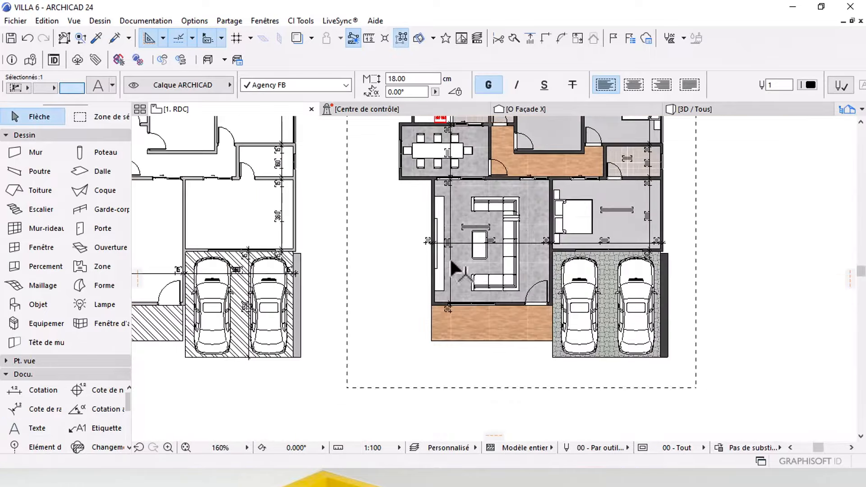
{"action": "scroll", "coordinate": [450, 232], "scroll_direction": "up", "scroll_amount": 5}
{"action": "left_click", "coordinate": [507, 221]}
{"action": "key", "text": "ctrl+shift+d"}
{"action": "left_click", "coordinate": [515, 220]}
{"action": "middle_click_drag", "start_coordinate": [524, 310], "coordinate": [486, 169]}
{"action": "scroll", "coordinate": [497, 314], "scroll_direction": "up", "scroll_amount": 3}
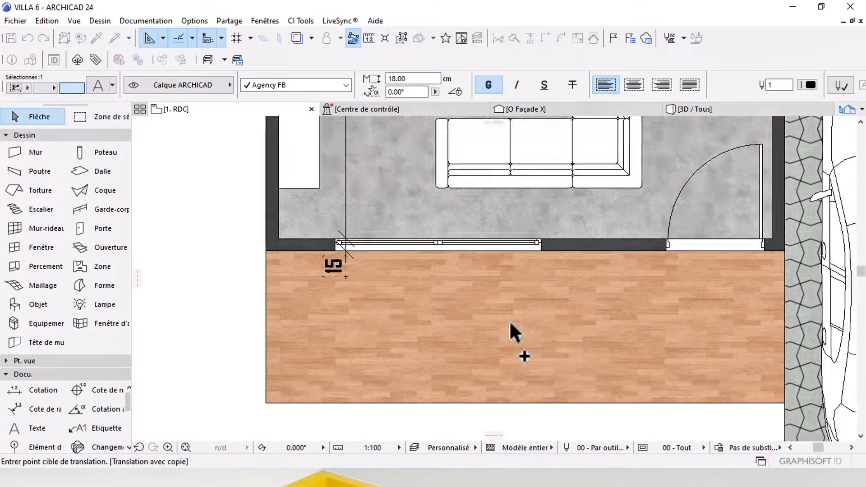
{"action": "middle_click_drag", "start_coordinate": [510, 323], "coordinate": [498, 266]}
{"action": "left_click", "coordinate": [539, 286]}
Step: Insert TERRASSE before SEJOUR FAMILLIAL in the front terrace's label
{"action": "double_click", "coordinate": [506, 289]}
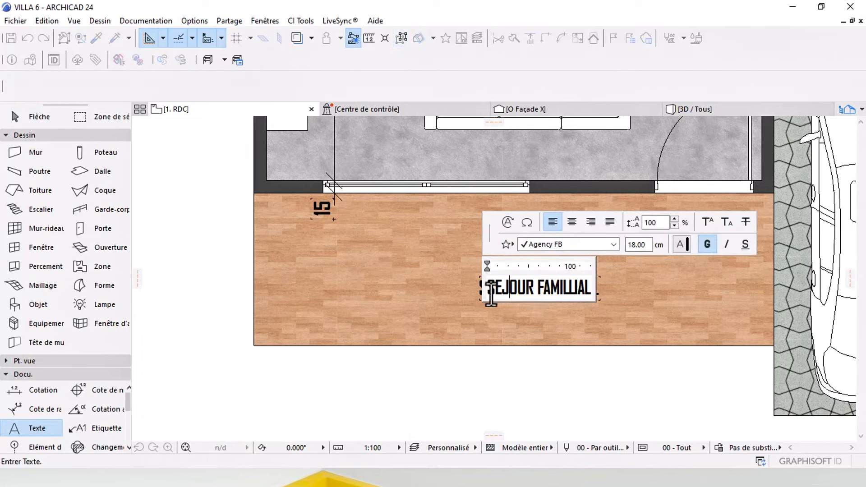
{"action": "type", "text": "TERR"}
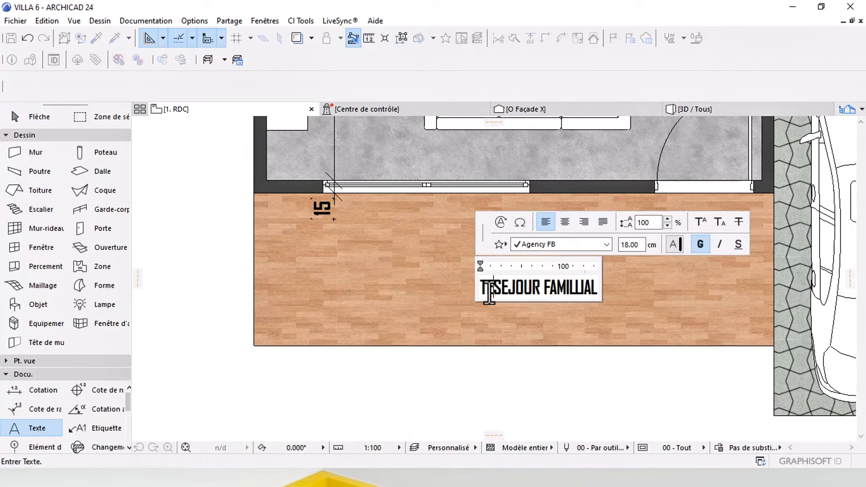
{"action": "type", "text": "ASSE"}
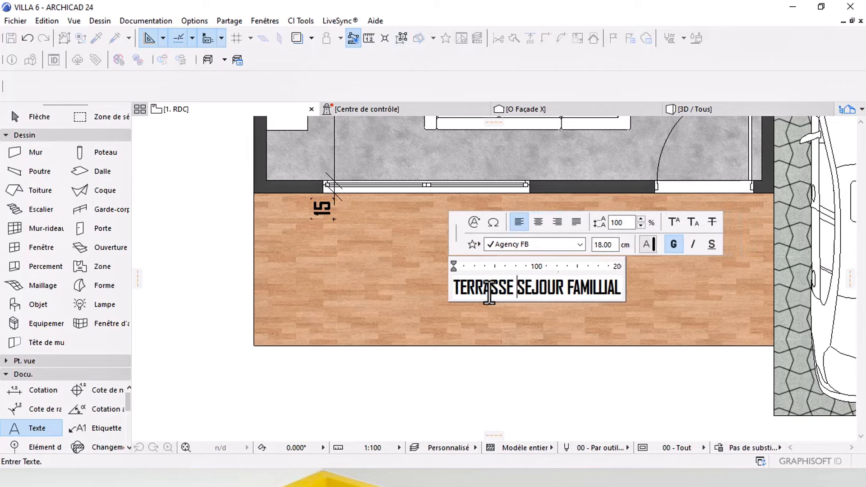
{"action": "left_click", "coordinate": [517, 337]}
Step: Offset the front terrace hatch's outer side edge inwards to just past the window, keeping the part before the entrance door
{"action": "scroll", "coordinate": [505, 284], "scroll_direction": "down", "scroll_amount": 4}
{"action": "middle_click_drag", "start_coordinate": [515, 276], "coordinate": [473, 284]}
{"action": "left_click", "coordinate": [372, 300]}
{"action": "left_click", "coordinate": [341, 287]}
{"action": "scroll", "coordinate": [496, 270], "scroll_direction": "up", "scroll_amount": 3}
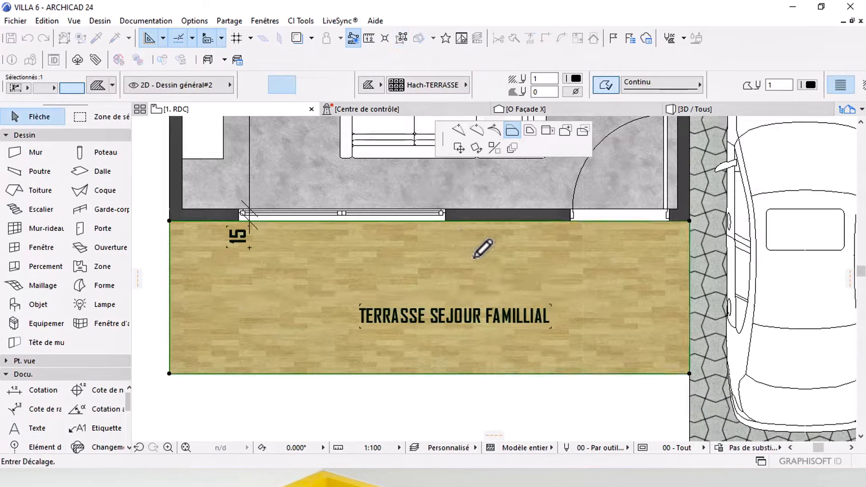
{"action": "left_click", "coordinate": [454, 236]}
Step: Move the TERRASSE SEJOUR FAMILLIAL label onto the shortened terrace hatch in front of the entrance door
{"action": "left_click", "coordinate": [435, 318]}
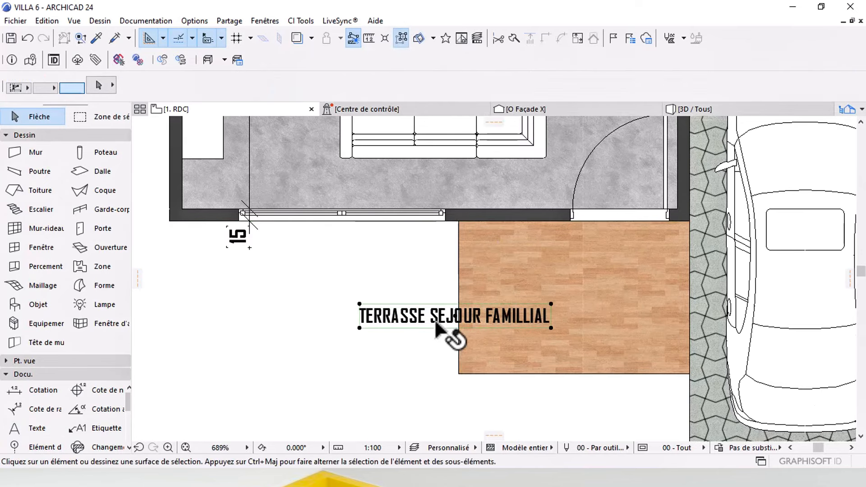
{"action": "left_click", "coordinate": [455, 315]}
{"action": "left_click", "coordinate": [563, 304]}
Step: Examine the front terrace on the original plan and the window and entrance area of the facade reference image
{"action": "scroll", "coordinate": [566, 306], "scroll_direction": "down", "scroll_amount": 5}
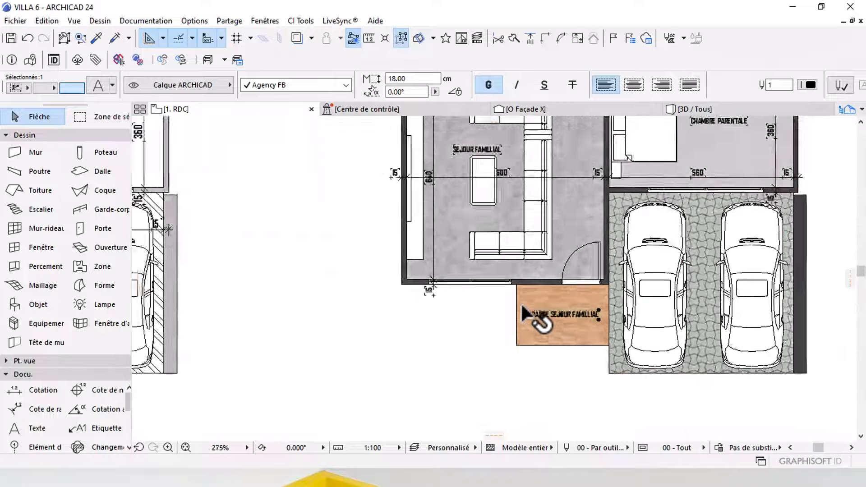
{"action": "middle_click_drag", "start_coordinate": [489, 319], "coordinate": [574, 330]}
{"action": "left_click", "coordinate": [463, 359]}
{"action": "scroll", "coordinate": [380, 299], "scroll_direction": "up", "scroll_amount": 5}
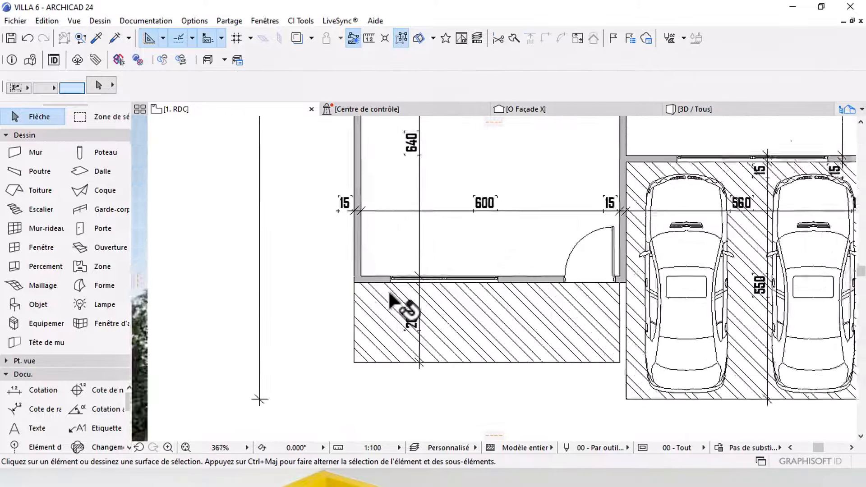
{"action": "scroll", "coordinate": [382, 310], "scroll_direction": "down", "scroll_amount": 5}
{"action": "middle_click_drag", "start_coordinate": [273, 341], "coordinate": [429, 342]}
{"action": "scroll", "coordinate": [368, 354], "scroll_direction": "up", "scroll_amount": 8}
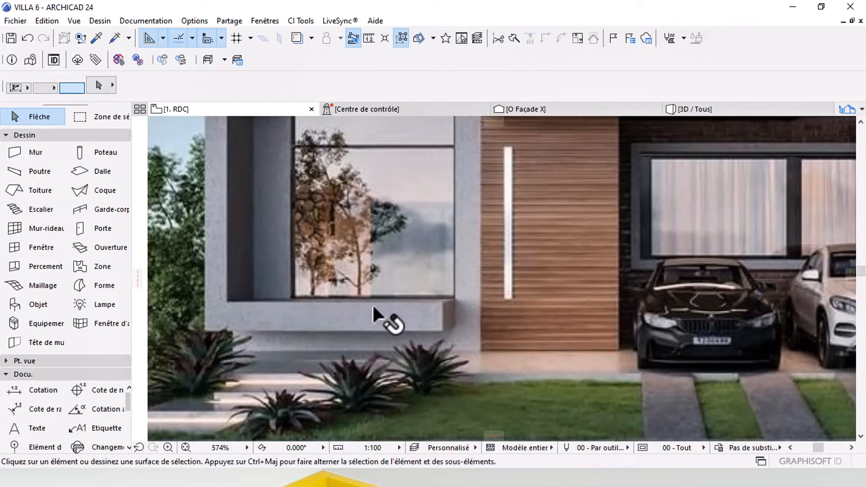
Step: Compare the facade reference image with the front terrace and look over the rooms of the presentation plan
{"action": "scroll", "coordinate": [450, 334], "scroll_direction": "down", "scroll_amount": 3}
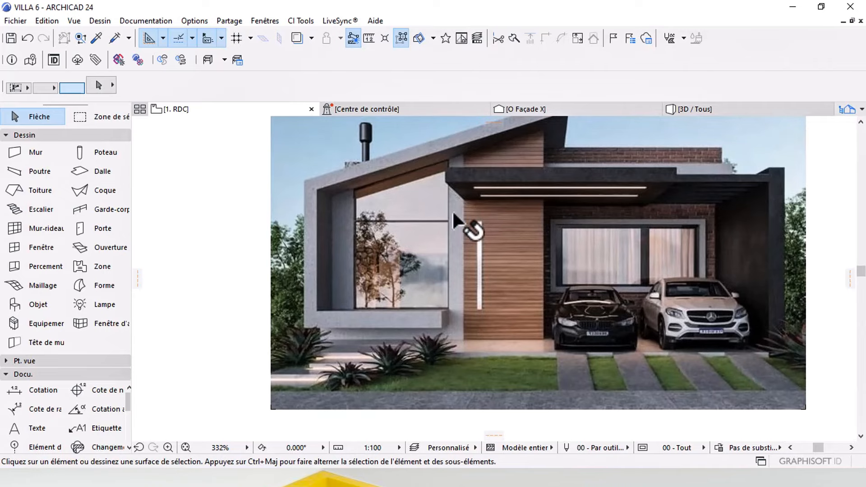
{"action": "scroll", "coordinate": [562, 237], "scroll_direction": "down", "scroll_amount": 5}
{"action": "middle_click_drag", "start_coordinate": [640, 244], "coordinate": [438, 282]}
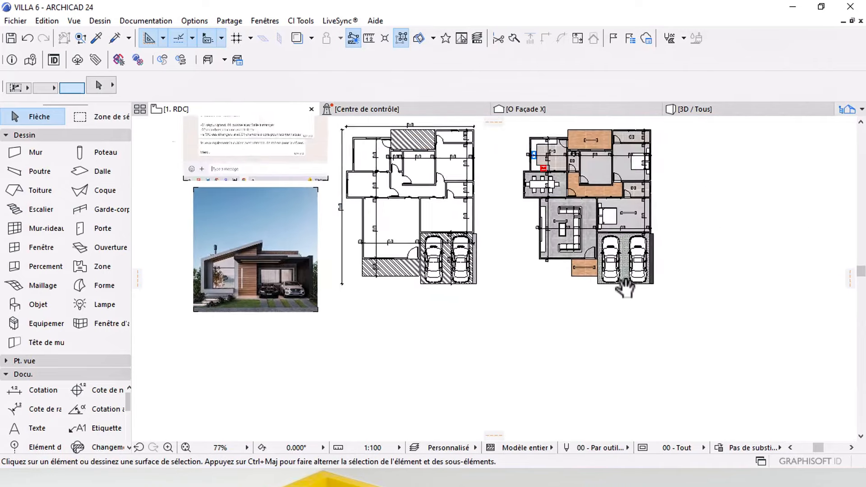
{"action": "scroll", "coordinate": [438, 282], "scroll_direction": "up", "scroll_amount": 3}
{"action": "scroll", "coordinate": [437, 282], "scroll_direction": "up", "scroll_amount": 5}
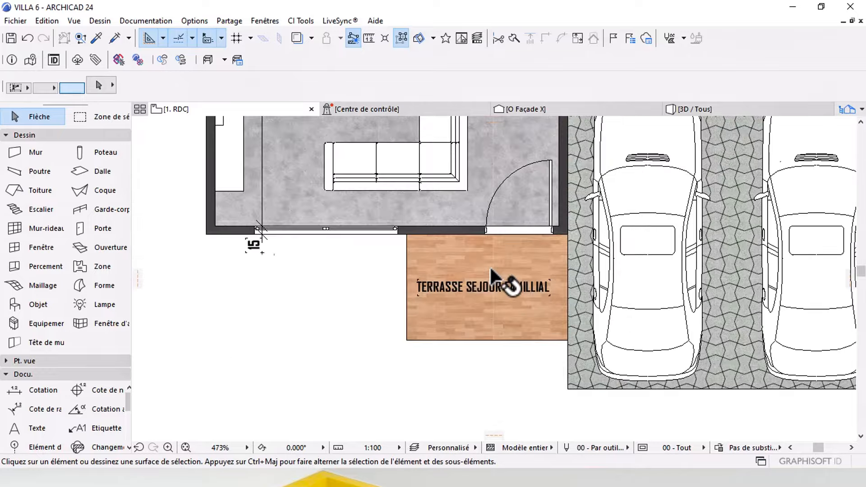
{"action": "scroll", "coordinate": [492, 273], "scroll_direction": "down", "scroll_amount": 3}
{"action": "scroll", "coordinate": [518, 245], "scroll_direction": "down", "scroll_amount": 2}
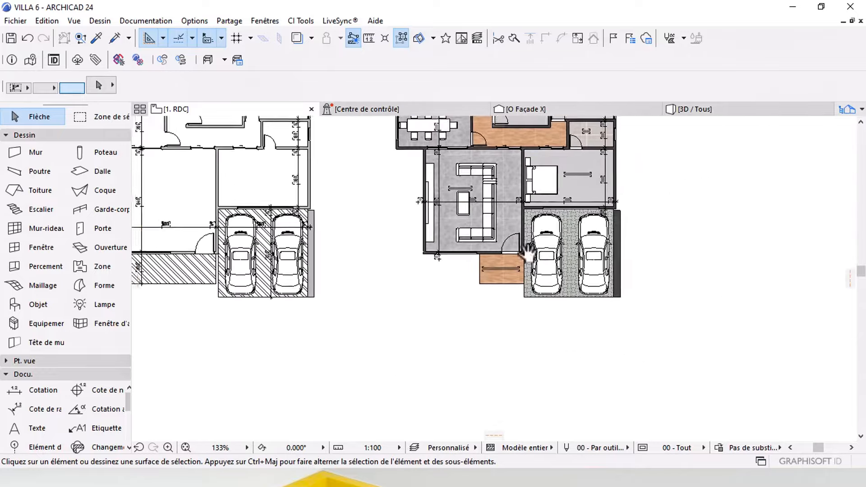
{"action": "middle_click_drag", "start_coordinate": [528, 252], "coordinate": [519, 286]}
{"action": "scroll", "coordinate": [581, 292], "scroll_direction": "up", "scroll_amount": 2}
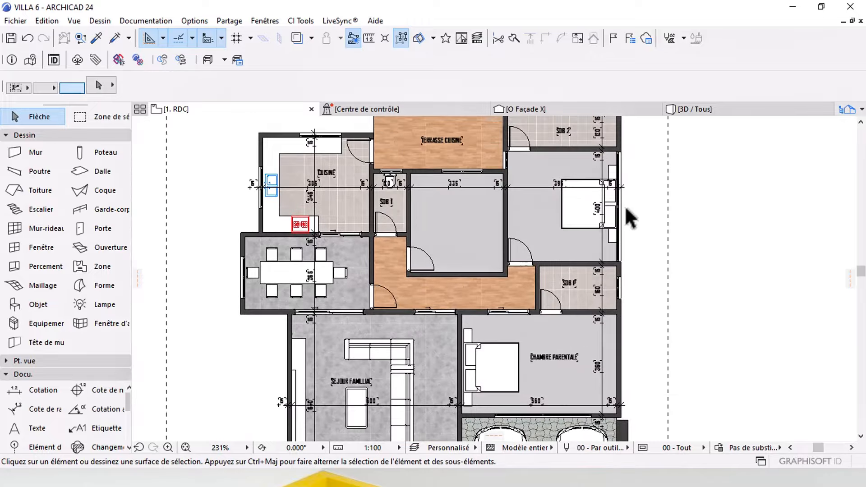
Step: Copy the bed from the bedroom above SDB P, placing the duplicate between that room's door and SDB P
{"action": "left_click", "coordinate": [587, 224]}
{"action": "scroll", "coordinate": [596, 230], "scroll_direction": "up", "scroll_amount": 3}
{"action": "left_click_drag", "start_coordinate": [597, 232], "coordinate": [505, 294]}
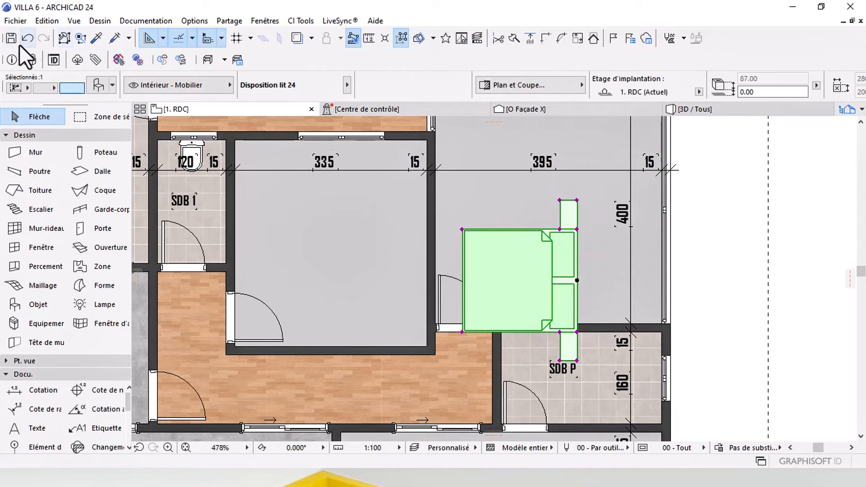
{"action": "left_click", "coordinate": [26, 39]}
{"action": "left_click_drag", "start_coordinate": [601, 219], "coordinate": [512, 292]}
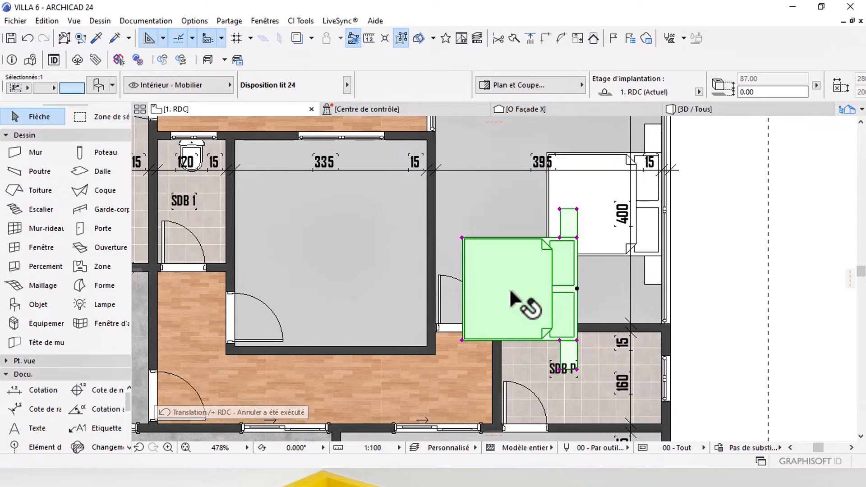
Step: Replace the copied bed with the Penderie modulable 24 wardrobe, found by searching for PLAC, and enable uniform module width
{"action": "double_click", "coordinate": [509, 293]}
{"action": "left_click", "coordinate": [232, 36]}
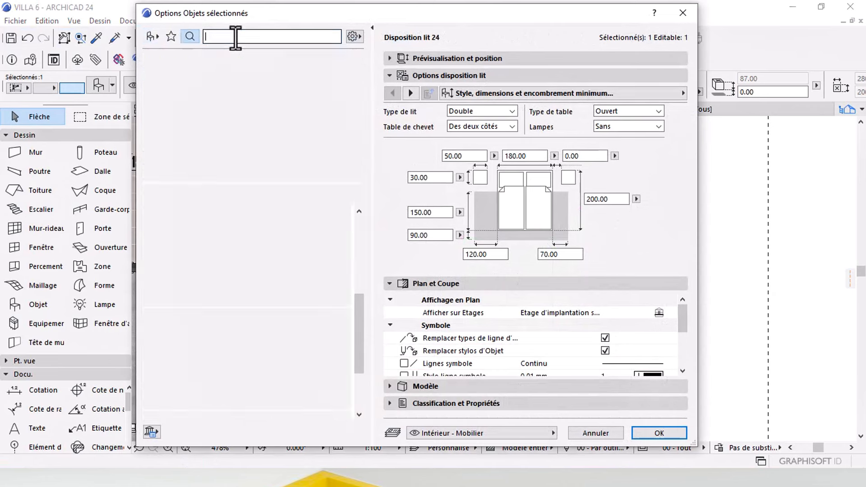
{"action": "type", "text": "cui"}
{"action": "type", "text": "PLAC"}
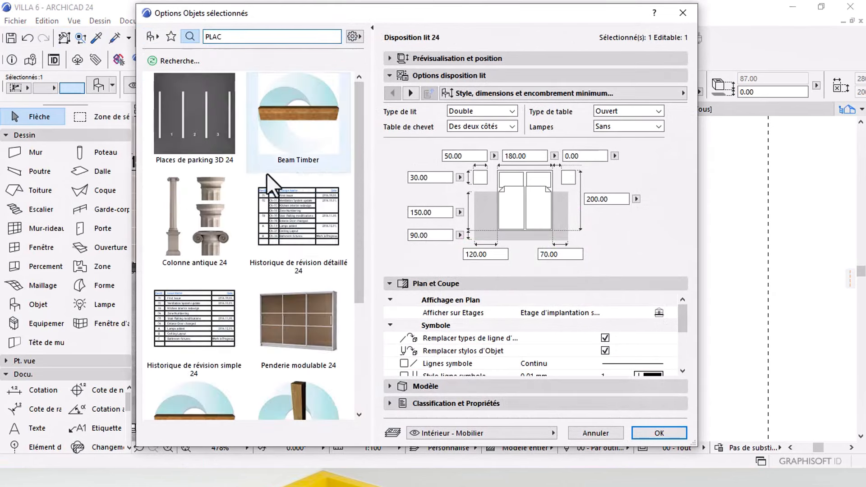
{"action": "scroll", "coordinate": [289, 216], "scroll_direction": "down", "scroll_amount": 2}
{"action": "left_click", "coordinate": [301, 249]}
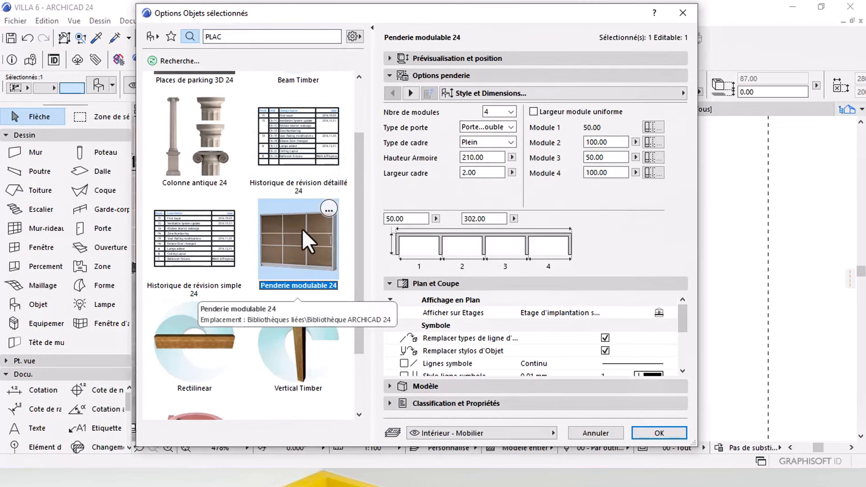
{"action": "left_click", "coordinate": [534, 112]}
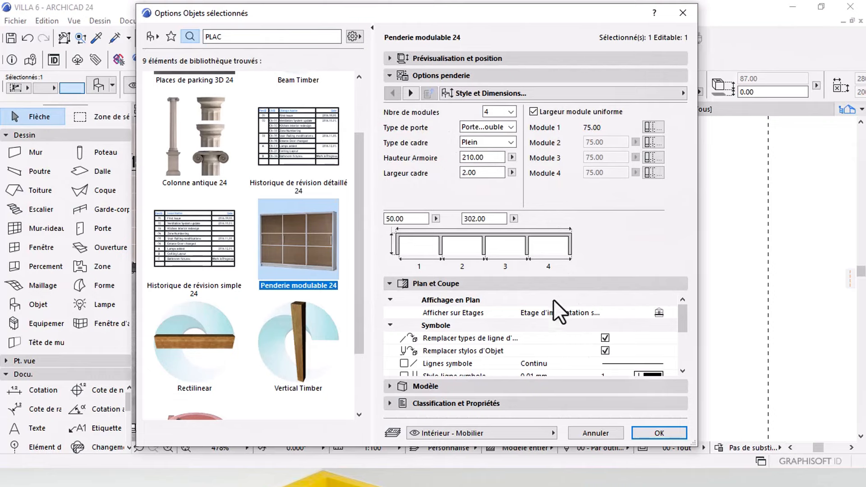
{"action": "left_click", "coordinate": [658, 433]}
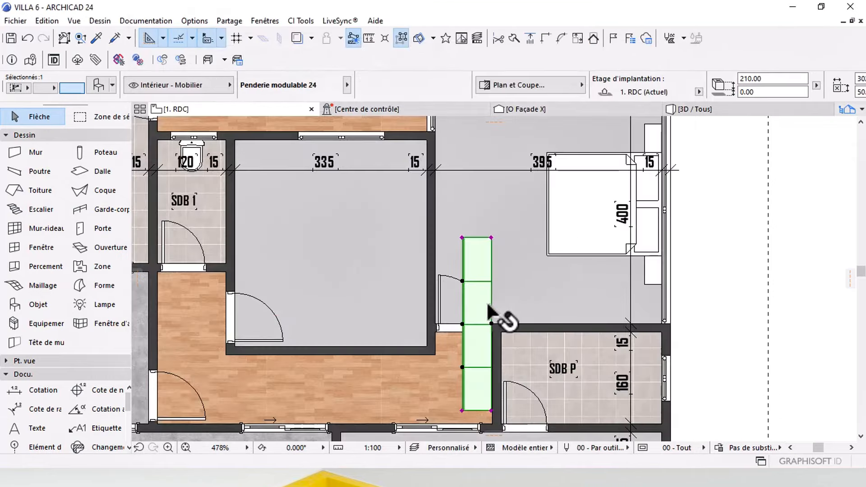
Step: Move the wardrobe into CHAMBRE PARENTALE and mirror it so its back faces the outer side wall
{"action": "left_click", "coordinate": [492, 323]}
{"action": "middle_click_drag", "start_coordinate": [547, 319], "coordinate": [527, 191]}
{"action": "middle_click_drag", "start_coordinate": [569, 426], "coordinate": [512, 332]}
{"action": "left_click", "coordinate": [534, 263]}
{"action": "key", "text": "ctrl+m"}
{"action": "left_click", "coordinate": [522, 276]}
{"action": "left_click", "coordinate": [520, 313]}
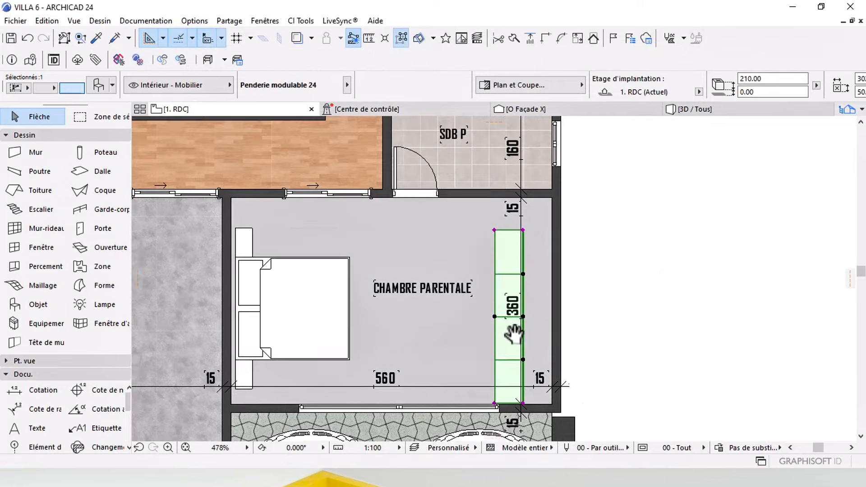
Step: Move the wardrobe's back corner into the inner wall corner of CHAMBRE PARENTALE beside SDB P
{"action": "key", "text": "ctrl+d"}
{"action": "left_click", "coordinate": [523, 231]}
{"action": "scroll", "coordinate": [541, 207], "scroll_direction": "up", "scroll_amount": 3}
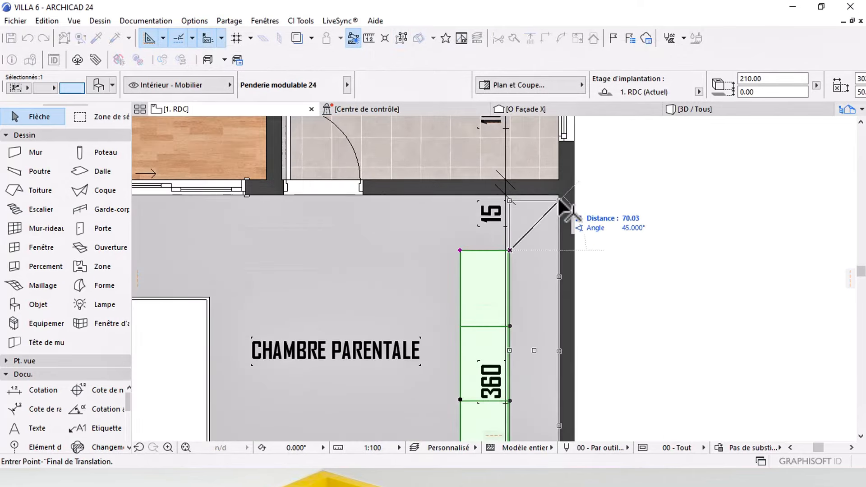
{"action": "left_click", "coordinate": [558, 196]}
Step: Stretch the wardrobe to a total width of 360 so it reaches the garage-side wall, and deselect it
{"action": "scroll", "coordinate": [559, 196], "scroll_direction": "down", "scroll_amount": 3}
{"action": "middle_click_drag", "start_coordinate": [522, 344], "coordinate": [519, 302]}
{"action": "scroll", "coordinate": [557, 333], "scroll_direction": "up", "scroll_amount": 3}
{"action": "middle_click_drag", "start_coordinate": [559, 336], "coordinate": [577, 270]}
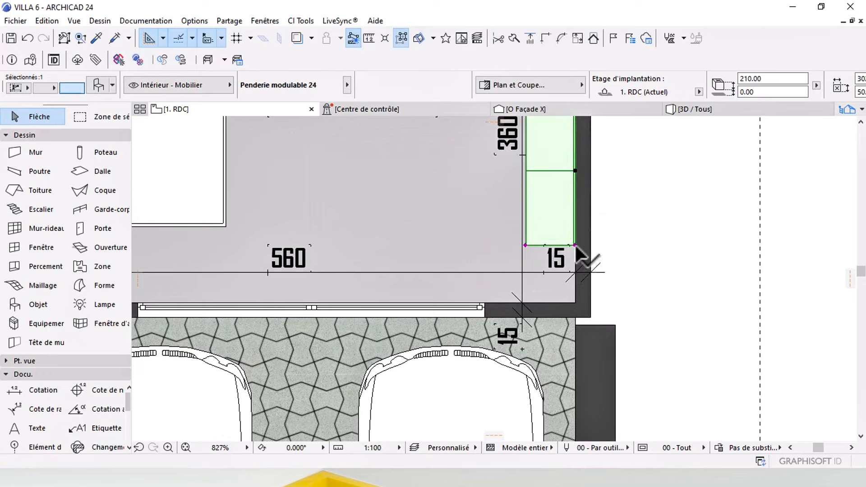
{"action": "left_click", "coordinate": [576, 245]}
{"action": "scroll", "coordinate": [575, 245], "scroll_direction": "up", "scroll_amount": 2}
{"action": "left_click", "coordinate": [548, 131]}
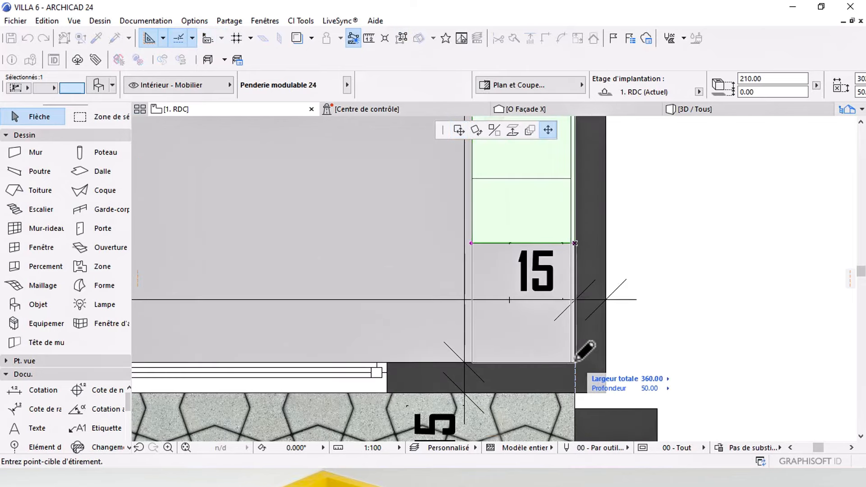
{"action": "left_click", "coordinate": [574, 361]}
{"action": "scroll", "coordinate": [573, 361], "scroll_direction": "down", "scroll_amount": 5}
{"action": "middle_click_drag", "start_coordinate": [496, 289], "coordinate": [534, 287]}
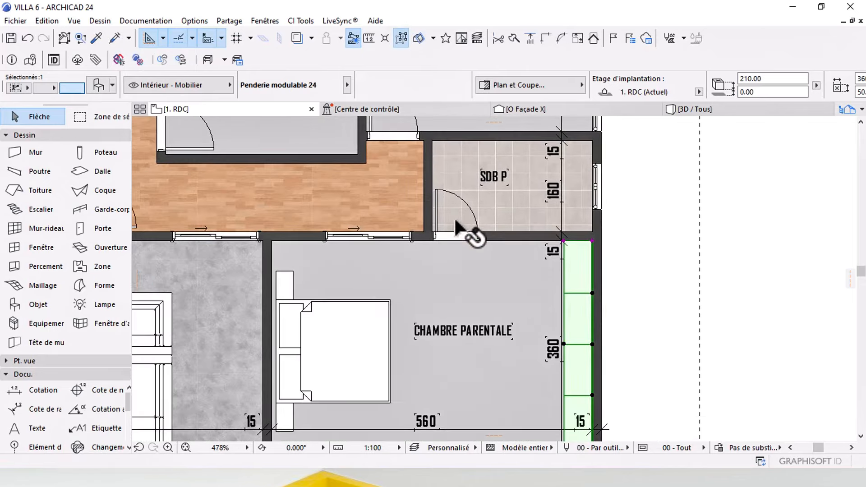
{"action": "middle_click_drag", "start_coordinate": [592, 416], "coordinate": [593, 357]}
{"action": "left_click", "coordinate": [638, 300]}
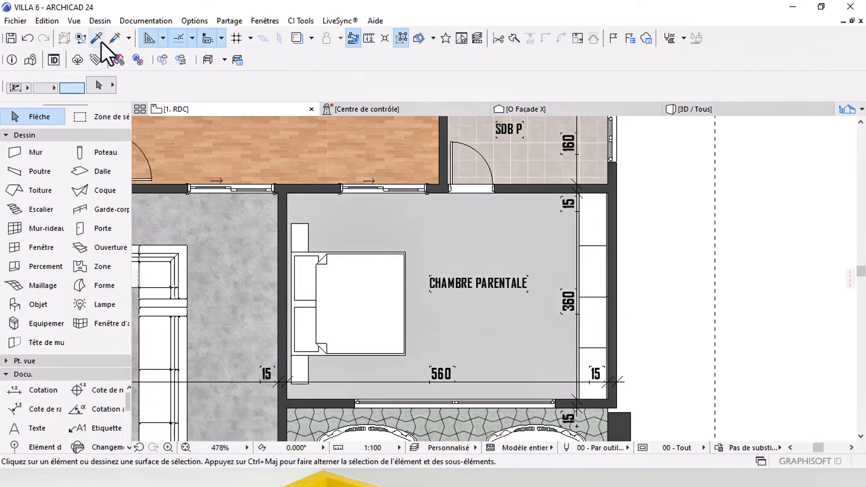
Step: Draw a wall with the outer wall's settings directly over it, spanning the length of CHAMBRE PARENTALE behind the wardrobe
{"action": "left_click", "coordinate": [99, 41]}
{"action": "left_click", "coordinate": [612, 284]}
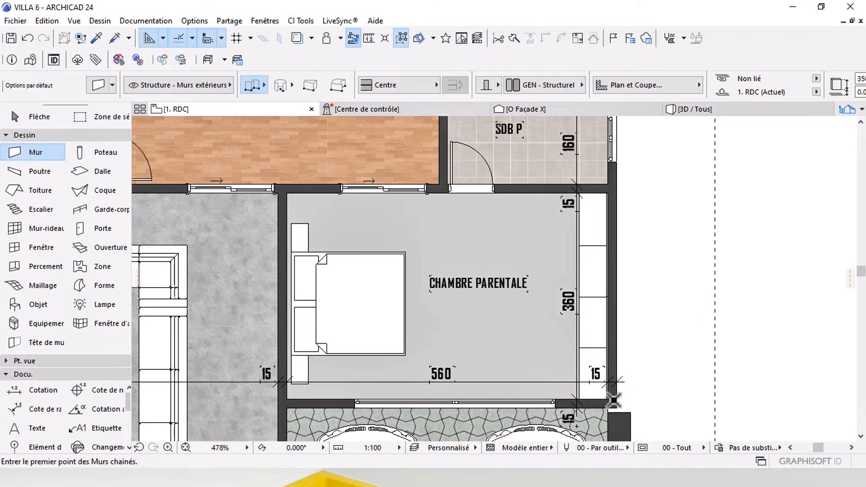
{"action": "left_click", "coordinate": [614, 400]}
{"action": "double_click", "coordinate": [612, 189]}
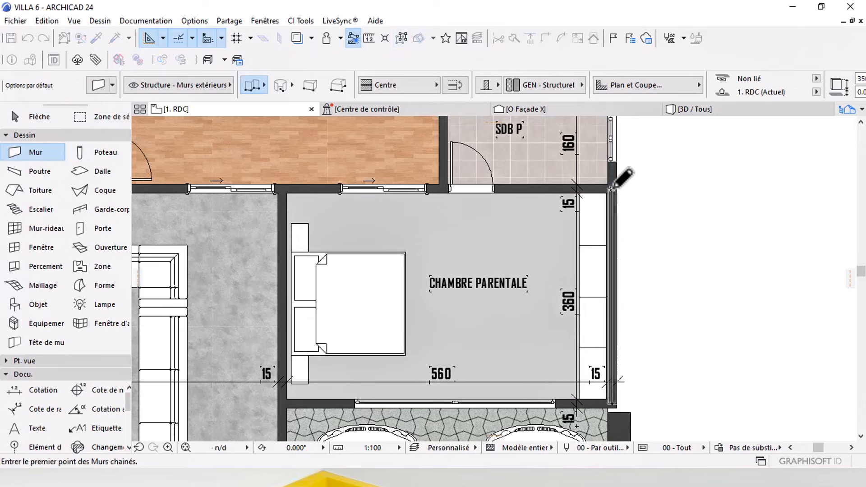
Step: Move the new wall 75 cm inwards so it stands parallel in front of the wardrobe
{"action": "left_click", "coordinate": [616, 322], "text": "shift"}
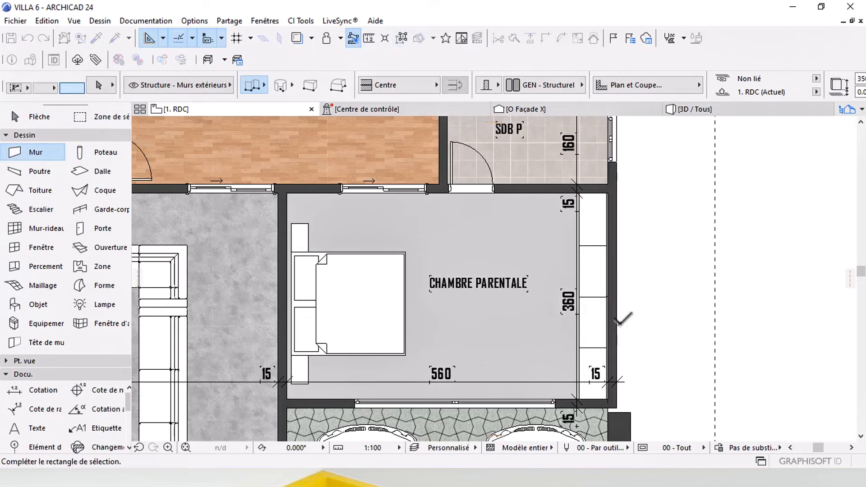
{"action": "left_click", "coordinate": [616, 322]}
{"action": "scroll", "coordinate": [616, 322], "scroll_direction": "up", "scroll_amount": 1}
{"action": "scroll", "coordinate": [616, 322], "scroll_direction": "up", "scroll_amount": 2}
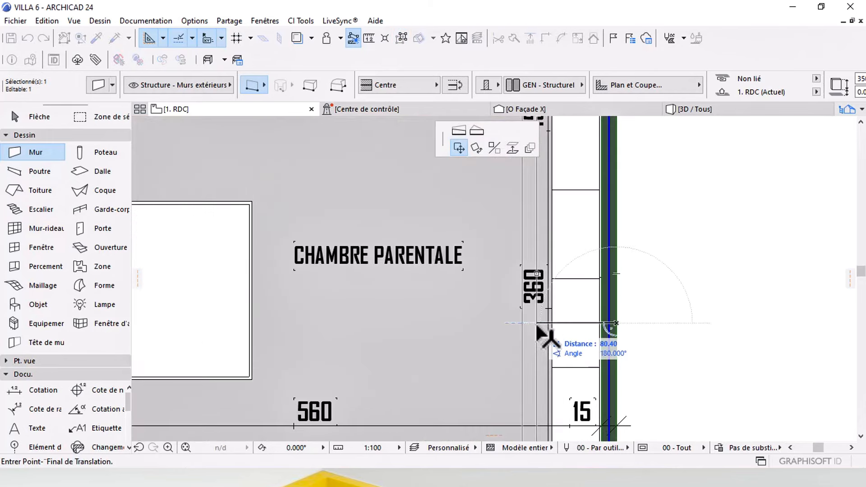
{"action": "type", "text": "75"}
{"action": "key", "text": "Return"}
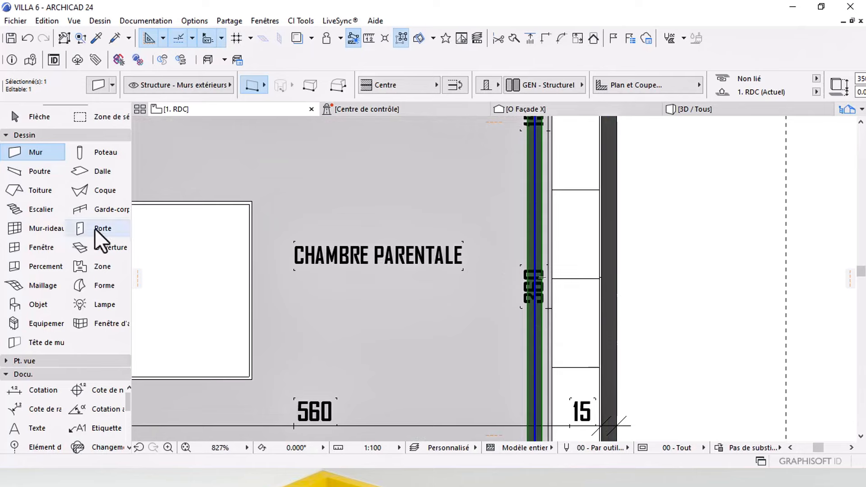
Step: Move the wall further from the wardrobe towards the bed to leave a dressing passage
{"action": "left_click", "coordinate": [50, 117]}
{"action": "scroll", "coordinate": [518, 343], "scroll_direction": "up", "scroll_amount": 1}
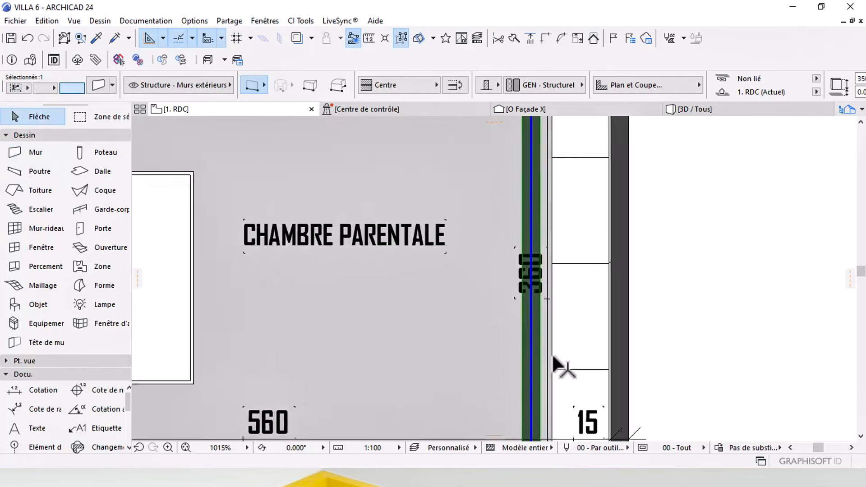
{"action": "scroll", "coordinate": [554, 357], "scroll_direction": "up", "scroll_amount": 1}
{"action": "left_click", "coordinate": [537, 345]}
{"action": "scroll", "coordinate": [429, 351], "scroll_direction": "down", "scroll_amount": 4}
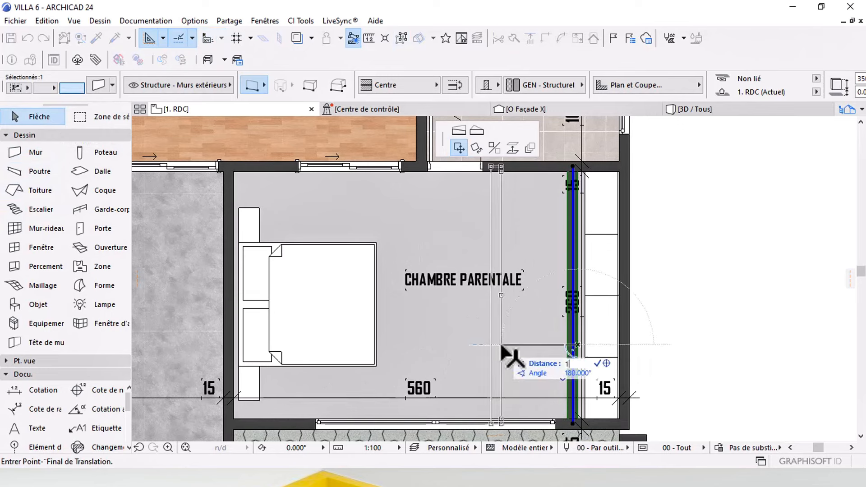
{"action": "key", "text": "Return"}
Step: Set the dressing partition wall's thickness to 10 cm
{"action": "scroll", "coordinate": [744, 84], "scroll_direction": "down", "scroll_amount": 4}
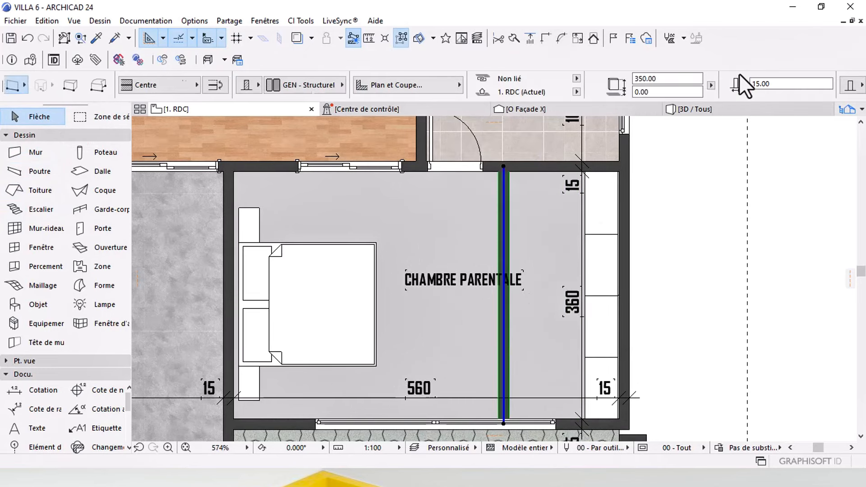
{"action": "type", "text": "10.00"}
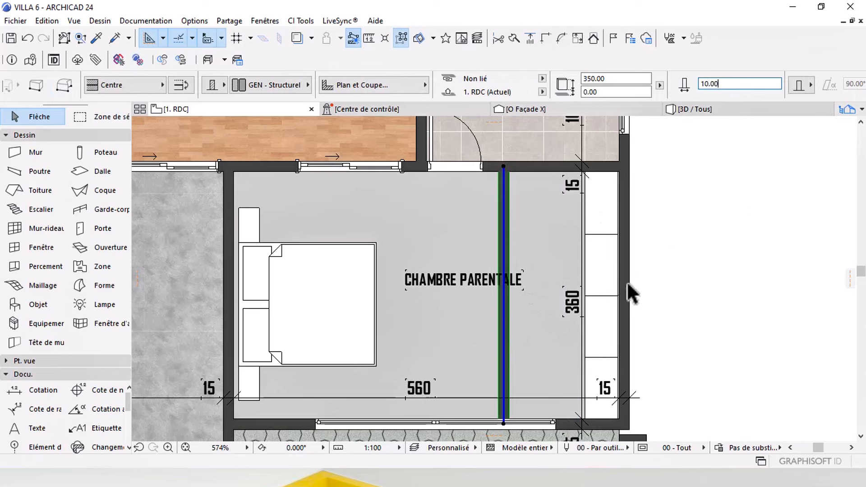
{"action": "key", "text": "Return"}
Step: Shorten the dressing partition at both ends so it stands free between the SDB P wall and the window wall
{"action": "left_click", "coordinate": [502, 171]}
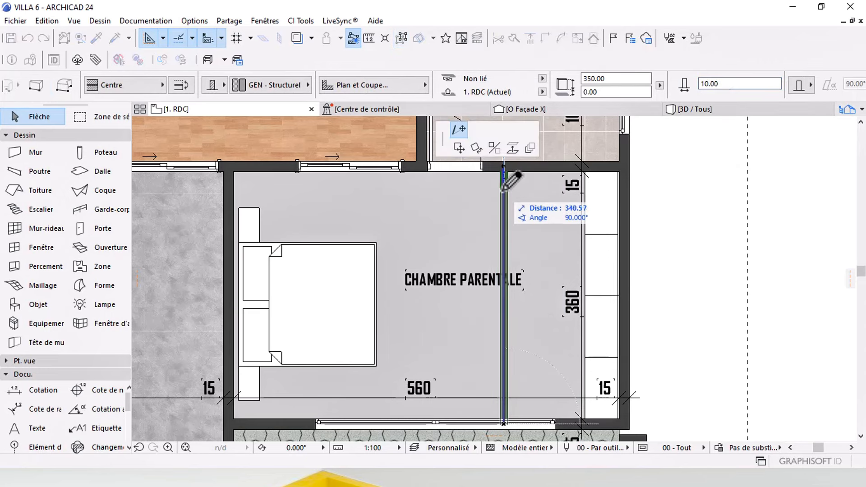
{"action": "left_click", "coordinate": [503, 229]}
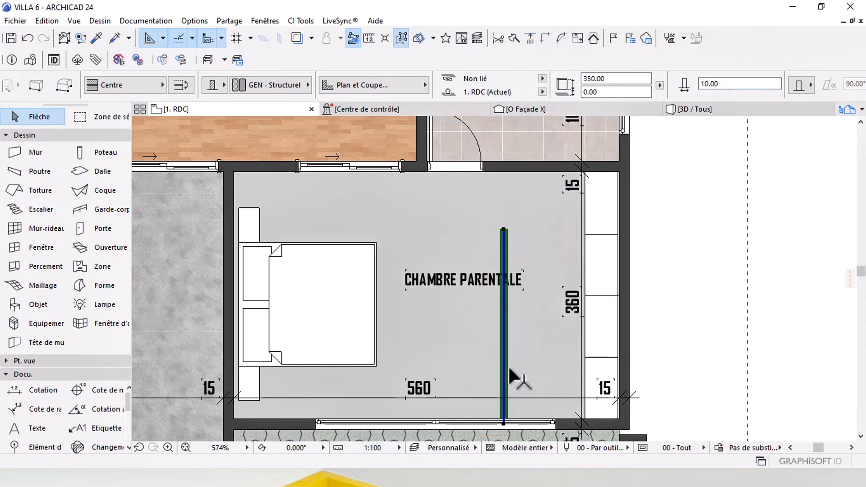
{"action": "left_click", "coordinate": [503, 424]}
{"action": "left_click", "coordinate": [504, 368]}
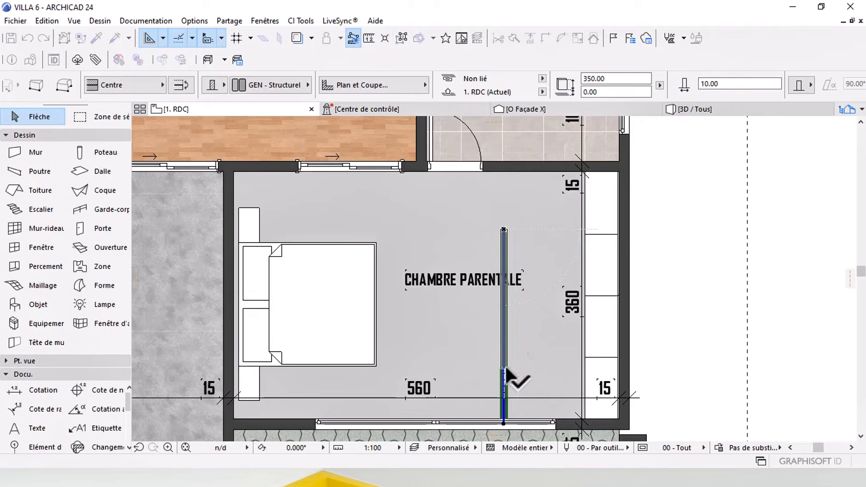
Step: Move the CHAMBRE PARENTALE label off the partition, into the free space above the bed and partition
{"action": "middle_click_drag", "start_coordinate": [466, 286], "coordinate": [552, 294]}
{"action": "left_click", "coordinate": [554, 289]}
{"action": "key", "text": "ctrl+d"}
{"action": "left_click", "coordinate": [553, 287]}
{"action": "left_click", "coordinate": [514, 226]}
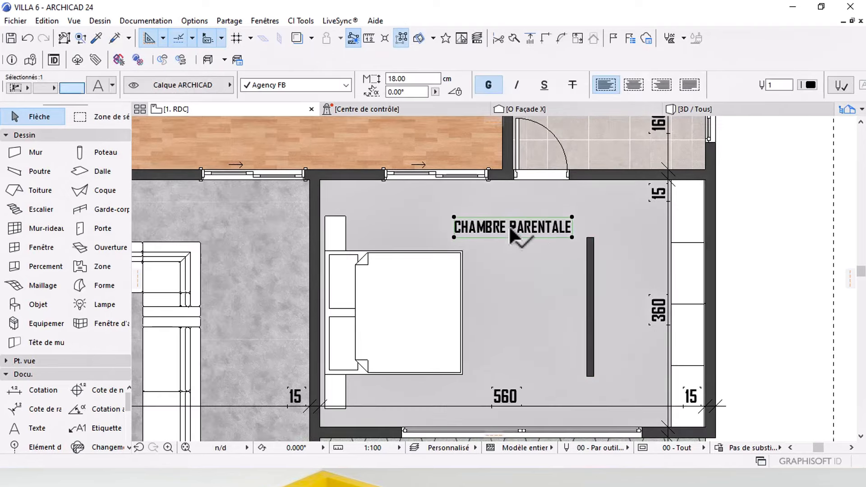
Step: Shift the bed in CHAMBRE PARENTALE slightly closer to the wall shared with SEJOUR FAMILLIAL
{"action": "middle_click_drag", "start_coordinate": [507, 226], "coordinate": [554, 186]}
{"action": "middle_click_drag", "start_coordinate": [614, 344], "coordinate": [546, 314]}
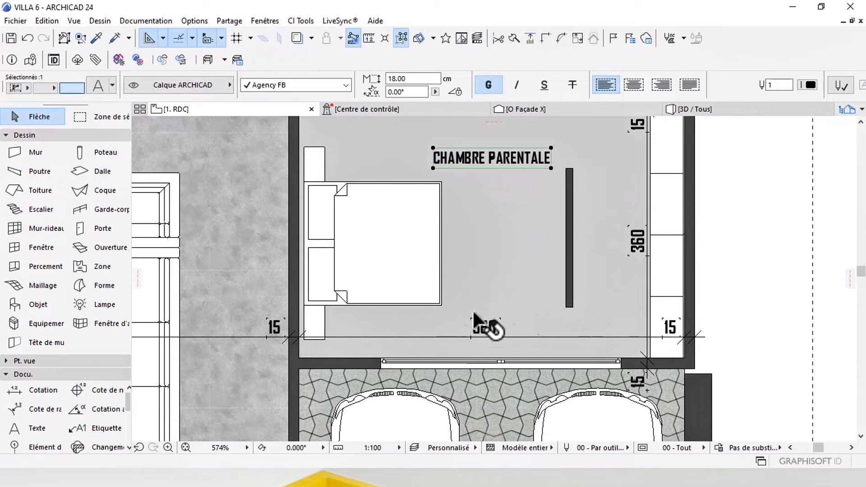
{"action": "middle_click_drag", "start_coordinate": [474, 314], "coordinate": [499, 300]}
{"action": "scroll", "coordinate": [452, 263], "scroll_direction": "down", "scroll_amount": 2}
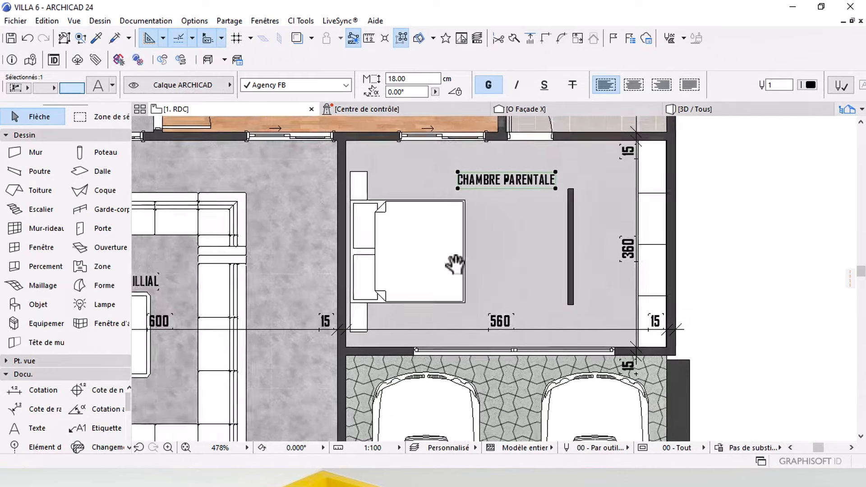
{"action": "left_click", "coordinate": [479, 300]}
{"action": "scroll", "coordinate": [464, 286], "scroll_direction": "up", "scroll_amount": 8}
{"action": "left_click", "coordinate": [510, 317]}
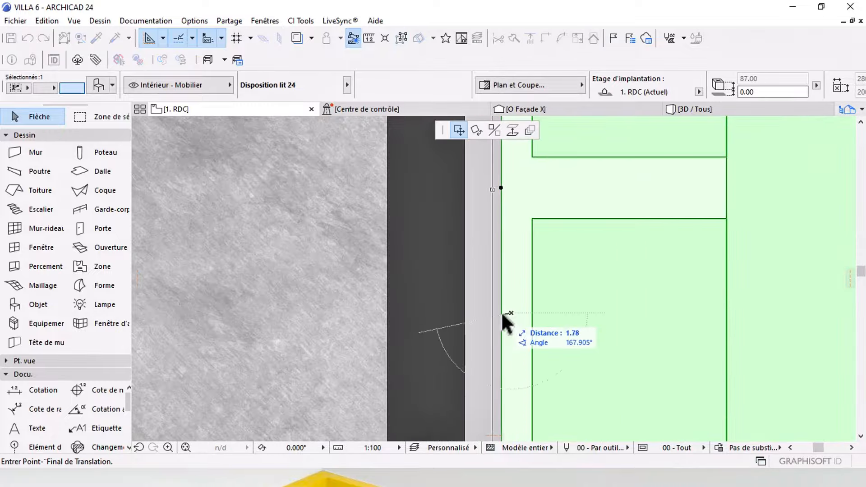
{"action": "left_click", "coordinate": [495, 313]}
{"action": "scroll", "coordinate": [496, 311], "scroll_direction": "down", "scroll_amount": 10}
{"action": "mouse_move", "coordinate": [500, 304]}
{"action": "middle_mouse_down"}
{"action": "mouse_move", "coordinate": [580, 259]}
{"action": "mouse_move", "coordinate": [643, 253]}
{"action": "middle_mouse_up"}
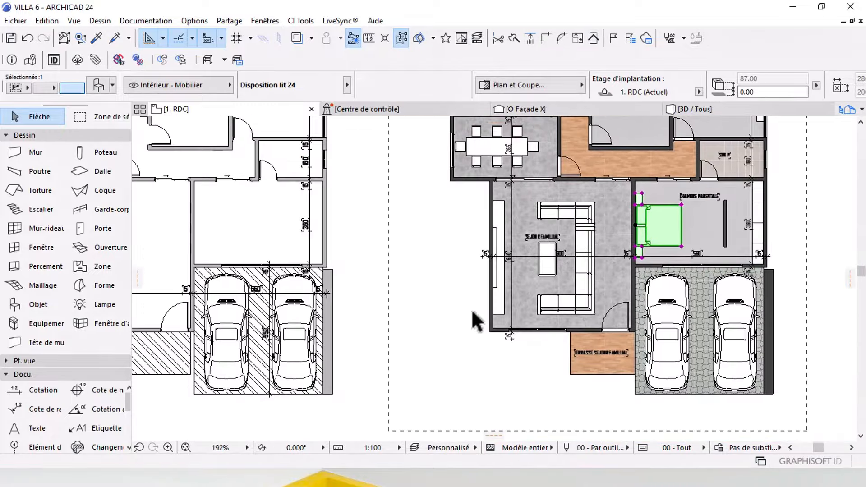
Step: Copy the thin TV hatch from SEJOUR FAMILLIAL onto the bed-side face of the dressing partition, aligned with its SDB P end
{"action": "left_click", "coordinate": [383, 324]}
{"action": "mouse_move", "coordinate": [381, 326]}
{"action": "middle_mouse_down"}
{"action": "mouse_move", "coordinate": [474, 315]}
{"action": "mouse_move", "coordinate": [624, 333]}
{"action": "middle_mouse_up"}
{"action": "middle_click_drag", "start_coordinate": [525, 324], "coordinate": [552, 350]}
{"action": "middle_click_drag", "start_coordinate": [724, 295], "coordinate": [478, 286]}
{"action": "scroll", "coordinate": [521, 246], "scroll_direction": "up", "scroll_amount": 4}
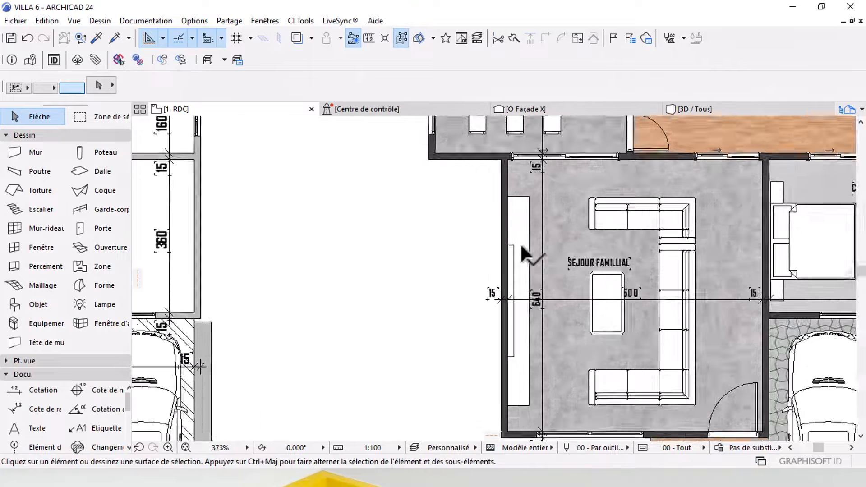
{"action": "left_click", "coordinate": [517, 277]}
{"action": "key", "text": "ctrl+shift+d"}
{"action": "left_click", "coordinate": [517, 237]}
{"action": "scroll", "coordinate": [514, 269], "scroll_direction": "down", "scroll_amount": 2}
{"action": "middle_click_drag", "start_coordinate": [646, 269], "coordinate": [494, 289]}
{"action": "middle_click_drag", "start_coordinate": [665, 263], "coordinate": [550, 282]}
{"action": "scroll", "coordinate": [519, 269], "scroll_direction": "up", "scroll_amount": 5}
{"action": "left_click", "coordinate": [553, 221]}
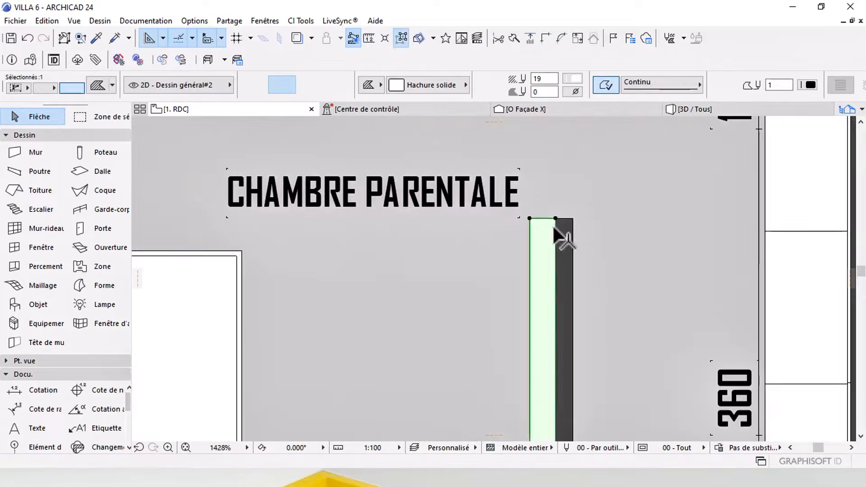
Step: Shorten the copied hatch so that it ends flush with the partition's end near the window wall
{"action": "scroll", "coordinate": [553, 234], "scroll_direction": "down", "scroll_amount": 2}
{"action": "scroll", "coordinate": [560, 354], "scroll_direction": "up", "scroll_amount": 2}
{"action": "left_click", "coordinate": [545, 334]}
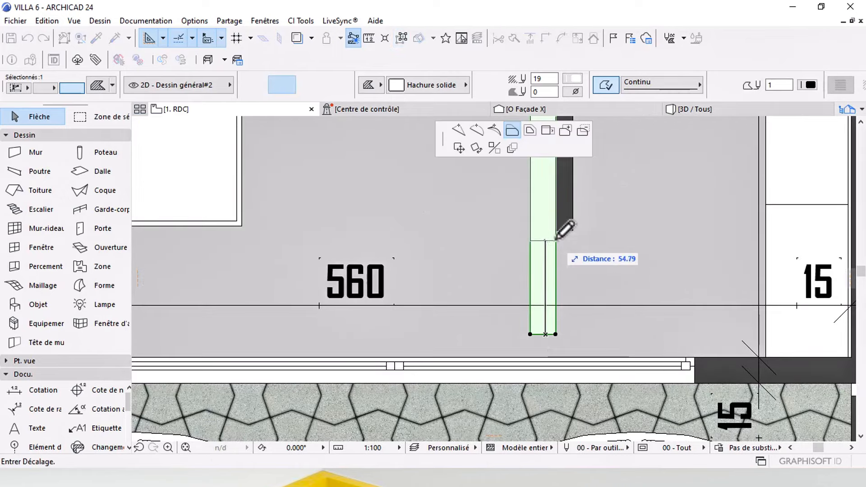
{"action": "left_click", "coordinate": [556, 230]}
{"action": "middle_click_drag", "start_coordinate": [551, 198], "coordinate": [561, 394]}
Step: Widen the copied hatch by 20 cm toward the bed to form a TV cabinet along the partition
{"action": "left_click", "coordinate": [540, 292]}
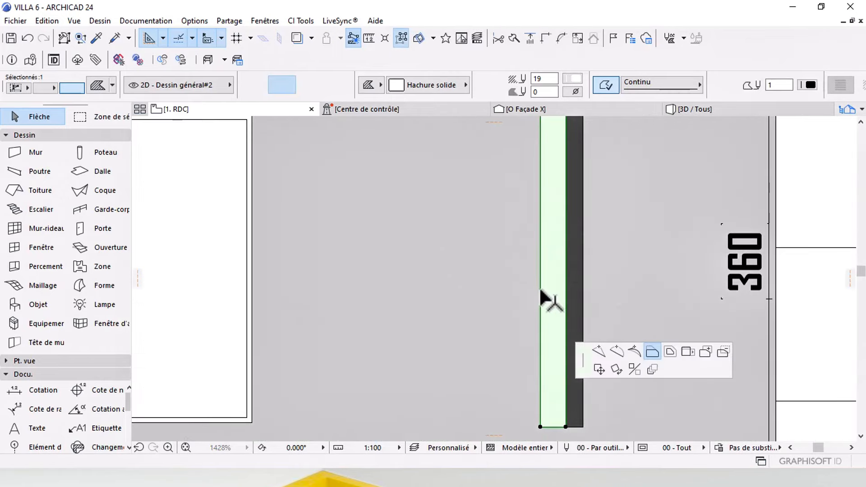
{"action": "scroll", "coordinate": [535, 292], "scroll_direction": "down", "scroll_amount": 2}
{"action": "middle_click_drag", "start_coordinate": [534, 291], "coordinate": [556, 302]}
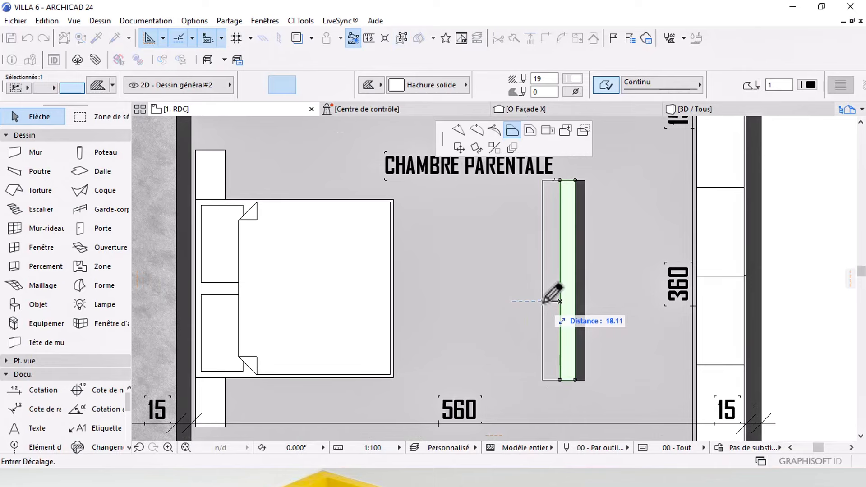
{"action": "type", "text": "2"}
{"action": "key", "text": "Return"}
{"action": "scroll", "coordinate": [570, 379], "scroll_direction": "up", "scroll_amount": 3}
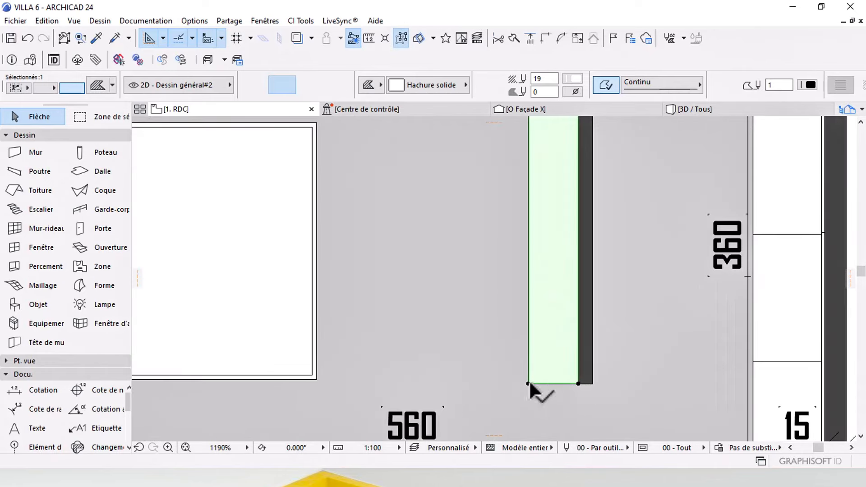
Step: Duplicate the TV cabinet hatch in place and offset all edges of the copy inward by 10 cm
{"action": "key", "text": "ctrl+shift+d"}
{"action": "left_click", "coordinate": [529, 383]}
{"action": "left_click", "coordinate": [528, 381]}
{"action": "left_click", "coordinate": [548, 384]}
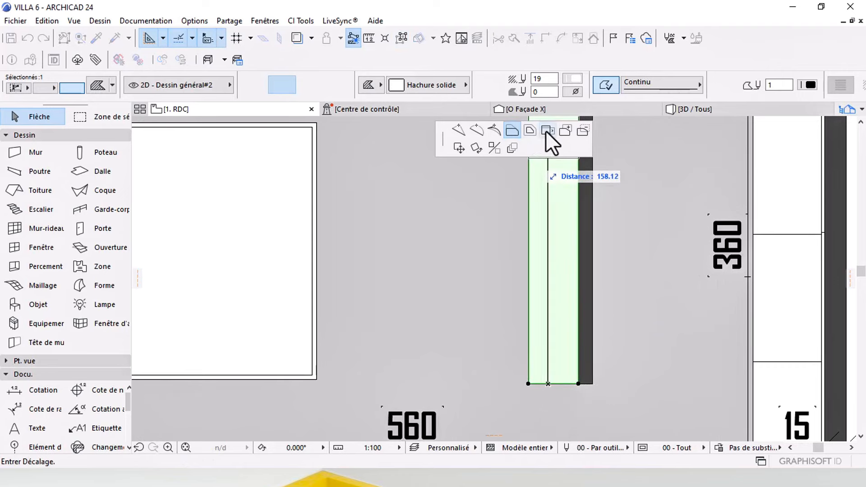
{"action": "left_click", "coordinate": [531, 132]}
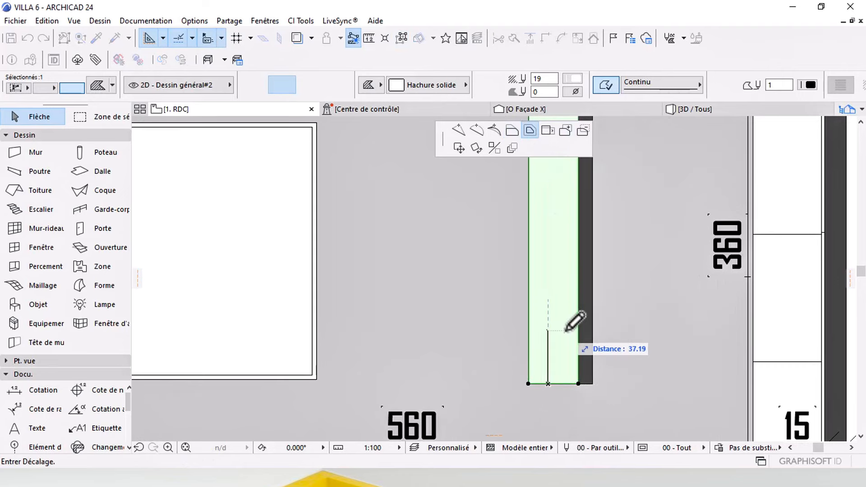
{"action": "scroll", "coordinate": [572, 352], "scroll_direction": "down", "scroll_amount": 2}
{"action": "middle_click_drag", "start_coordinate": [571, 353], "coordinate": [572, 355]}
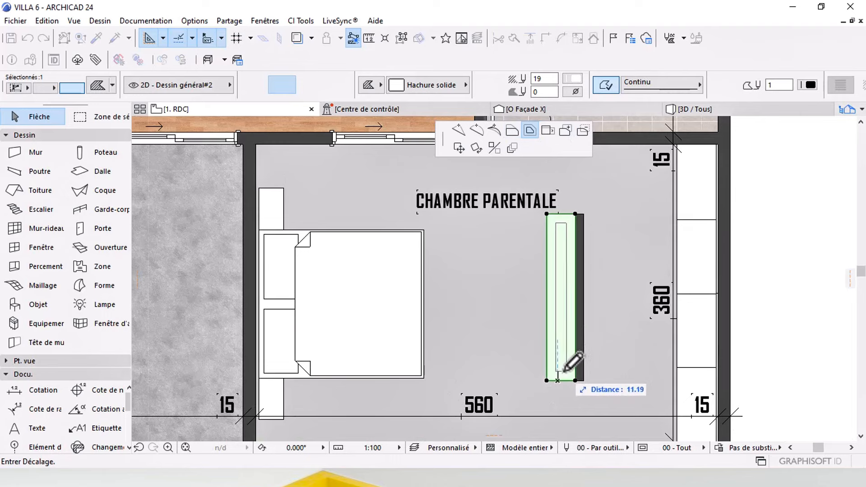
{"action": "key", "text": "Return"}
Step: Move the inset hatch 10 cm toward the partition so that it sits against the wall face as the TV
{"action": "scroll", "coordinate": [567, 370], "scroll_direction": "up", "scroll_amount": 4}
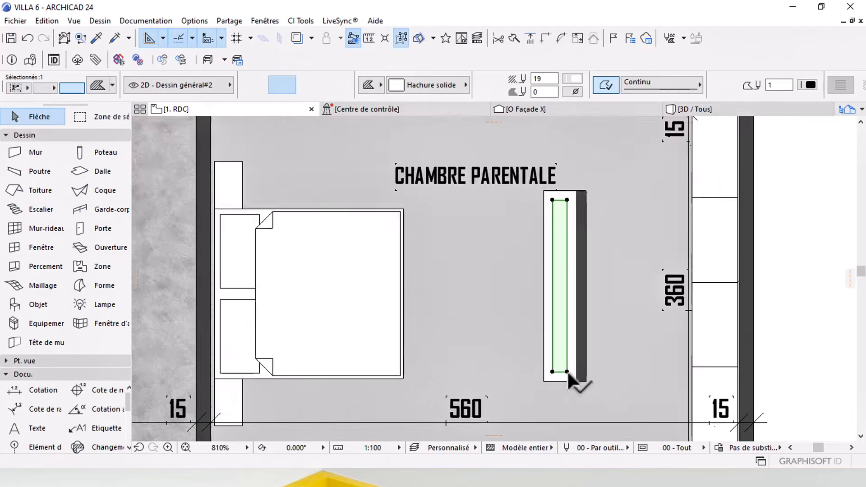
{"action": "key", "text": "ctrl+d"}
{"action": "left_click", "coordinate": [566, 370]}
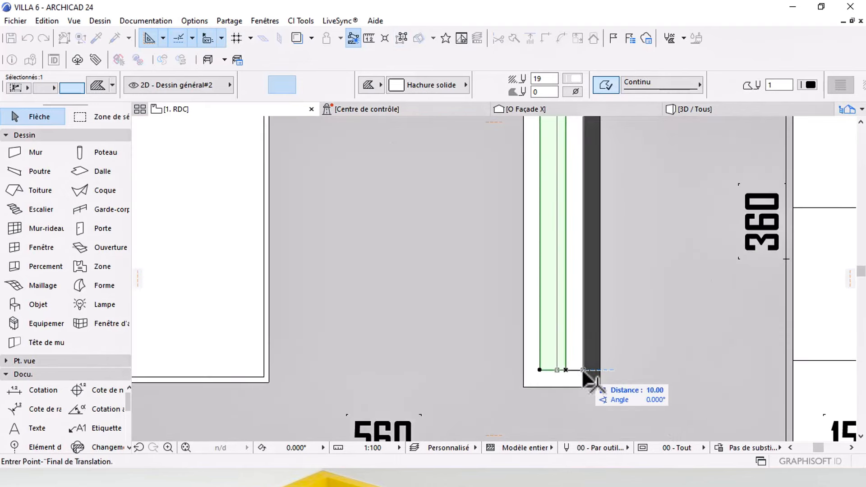
{"action": "left_click", "coordinate": [582, 370]}
Step: Try to pull in the TV hatch's end near the window wall by 20 cm, and undo the edit
{"action": "left_click", "coordinate": [570, 370]}
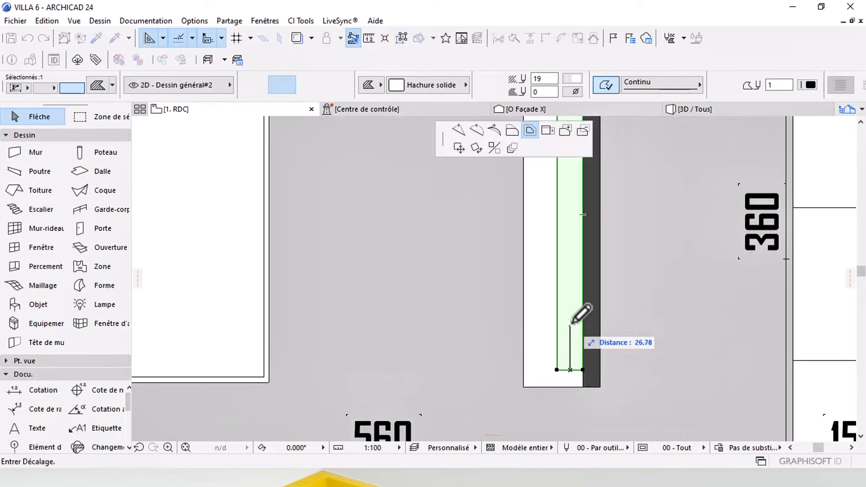
{"action": "left_click", "coordinate": [512, 130]}
{"action": "type", "text": "20.00"}
{"action": "scroll", "coordinate": [586, 306], "scroll_direction": "down", "scroll_amount": 4}
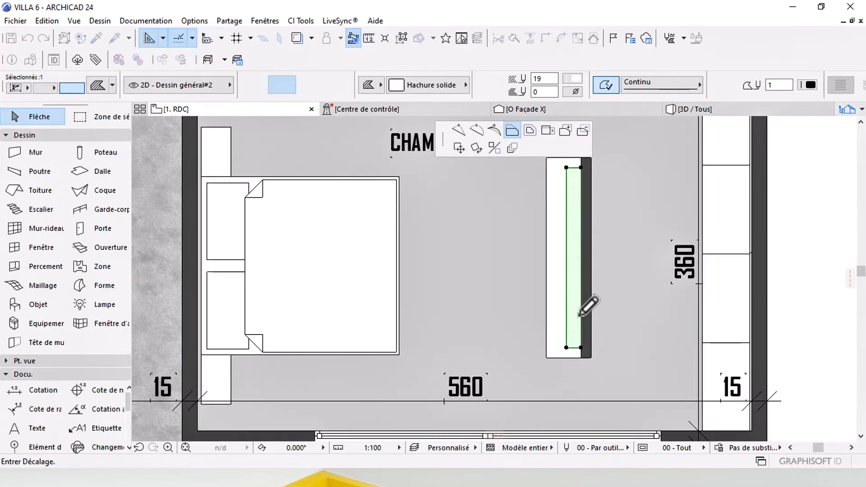
{"action": "key", "text": "Return"}
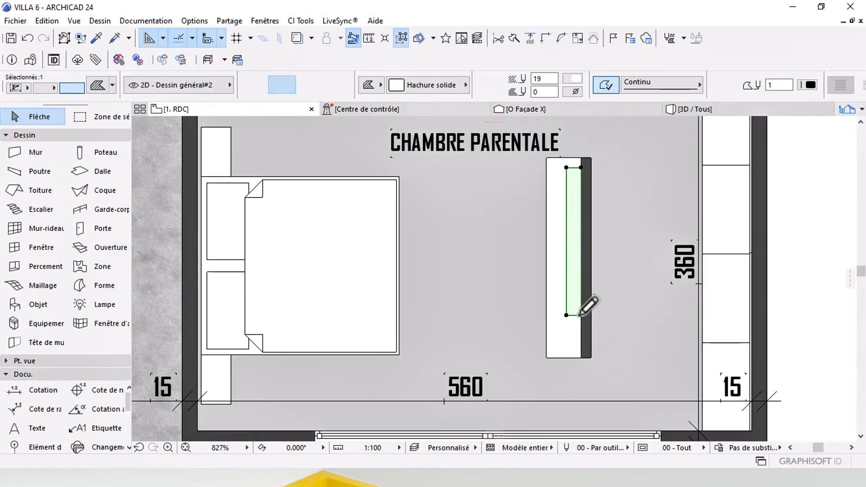
{"action": "left_click", "coordinate": [32, 43]}
Step: Shorten the TV hatch by 20 cm at both ends
{"action": "scroll", "coordinate": [563, 347], "scroll_direction": "up", "scroll_amount": 3}
{"action": "left_click", "coordinate": [586, 342]}
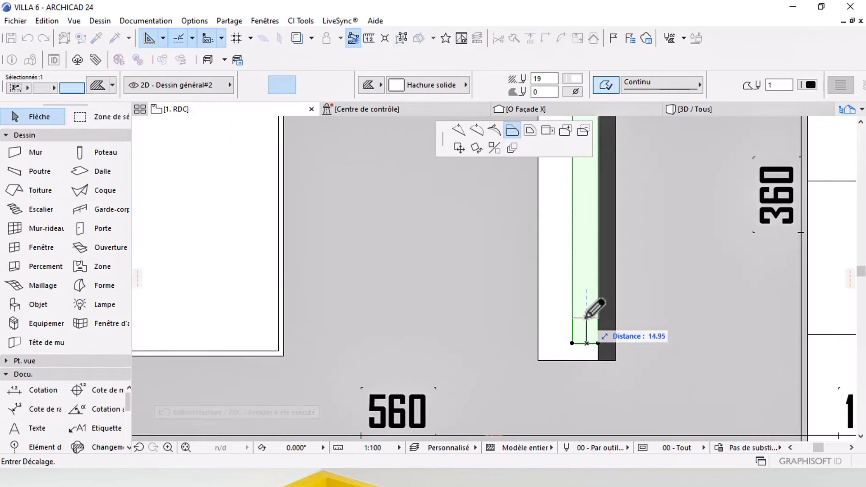
{"action": "scroll", "coordinate": [585, 319], "scroll_direction": "down", "scroll_amount": 3}
{"action": "scroll", "coordinate": [597, 284], "scroll_direction": "up", "scroll_amount": 3}
{"action": "left_click", "coordinate": [585, 258]}
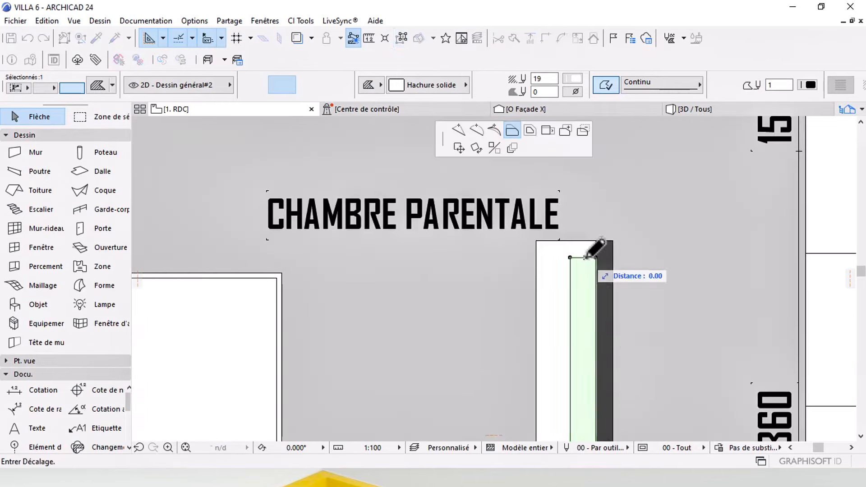
{"action": "middle_click_drag", "start_coordinate": [591, 303], "coordinate": [588, 247]}
{"action": "type", "text": "20"}
{"action": "key", "text": "Return"}
Step: Reduce the TV hatch's thickness by about 5 cm from its bed-side edge and deselect it
{"action": "middle_click_drag", "start_coordinate": [581, 367], "coordinate": [559, 269]}
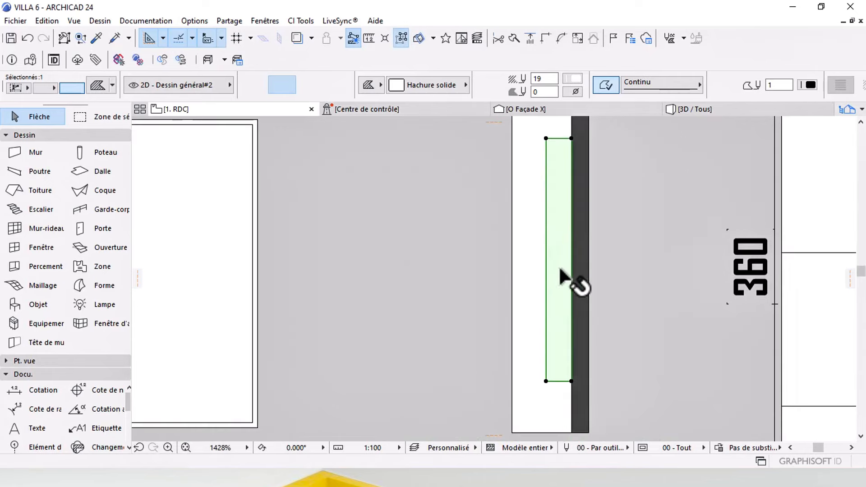
{"action": "left_click", "coordinate": [546, 287]}
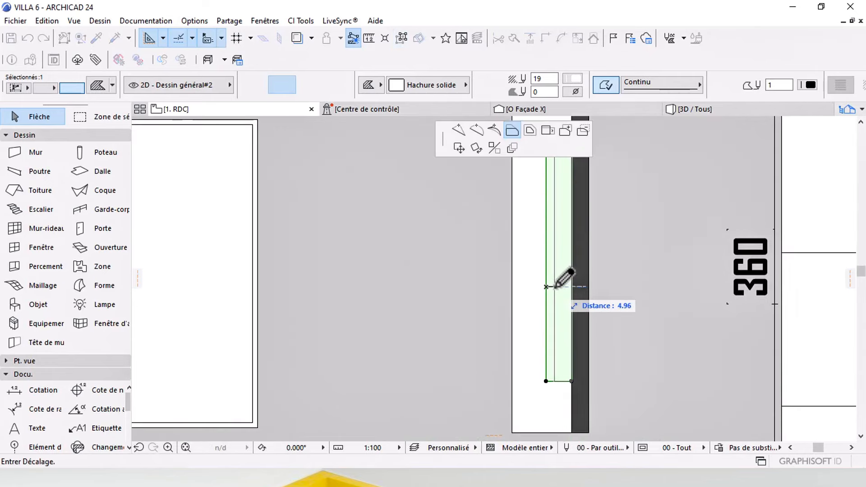
{"action": "key", "text": "Return"}
{"action": "scroll", "coordinate": [557, 287], "scroll_direction": "down", "scroll_amount": 4}
{"action": "left_click", "coordinate": [731, 323]}
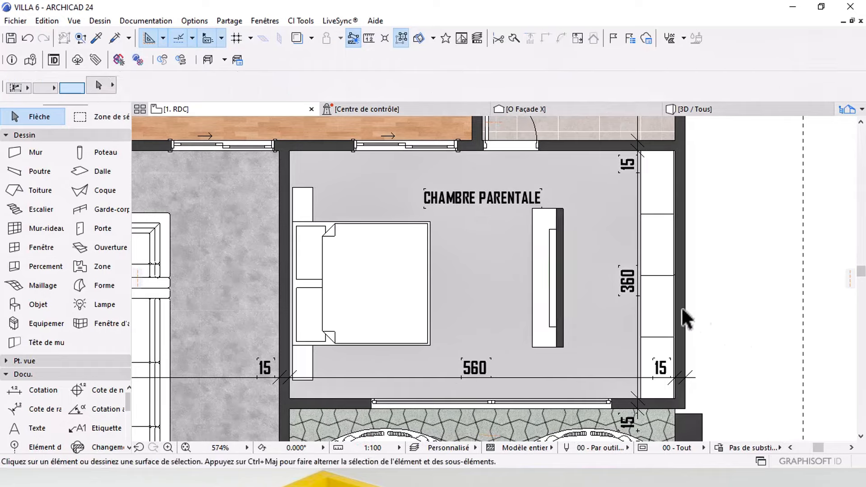
Step: Move the CHAMBRE PARENTALE label about 28 cm horizontally toward the bed, away from the TV cabinet
{"action": "middle_click_drag", "start_coordinate": [525, 244], "coordinate": [637, 281]}
{"action": "left_click", "coordinate": [603, 231]}
{"action": "left_click", "coordinate": [592, 233]}
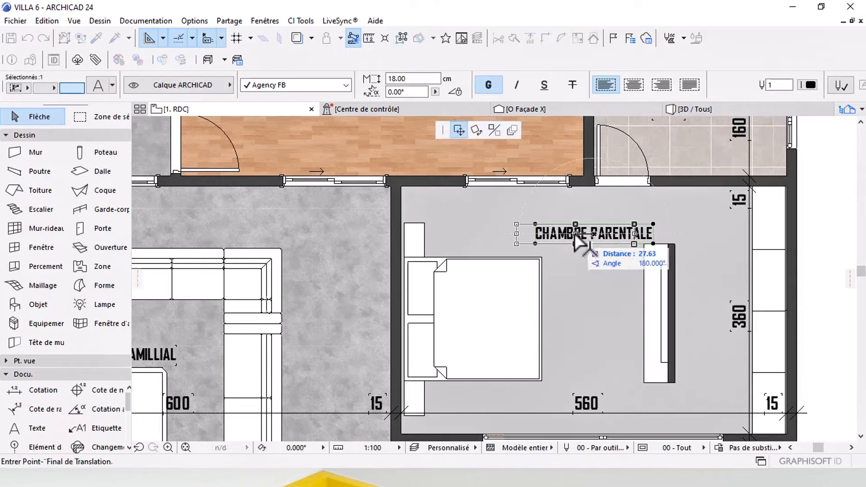
{"action": "left_click", "coordinate": [573, 233]}
{"action": "scroll", "coordinate": [613, 253], "scroll_direction": "down", "scroll_amount": 2}
{"action": "scroll", "coordinate": [636, 264], "scroll_direction": "down", "scroll_amount": 1}
{"action": "middle_click_drag", "start_coordinate": [658, 255], "coordinate": [656, 255]}
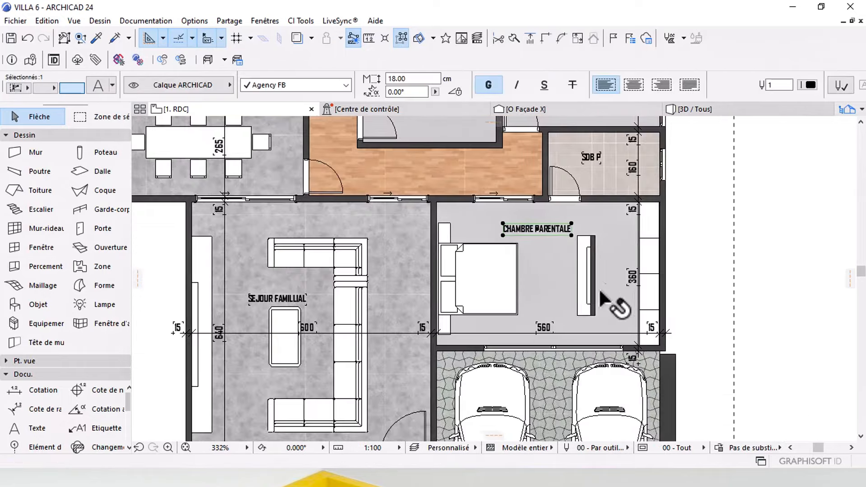
Step: Copy the bed from the bedroom below SDB 2 into the 335 cm wide bedroom, against the wall shared by both rooms
{"action": "middle_click_drag", "start_coordinate": [567, 319], "coordinate": [546, 325]}
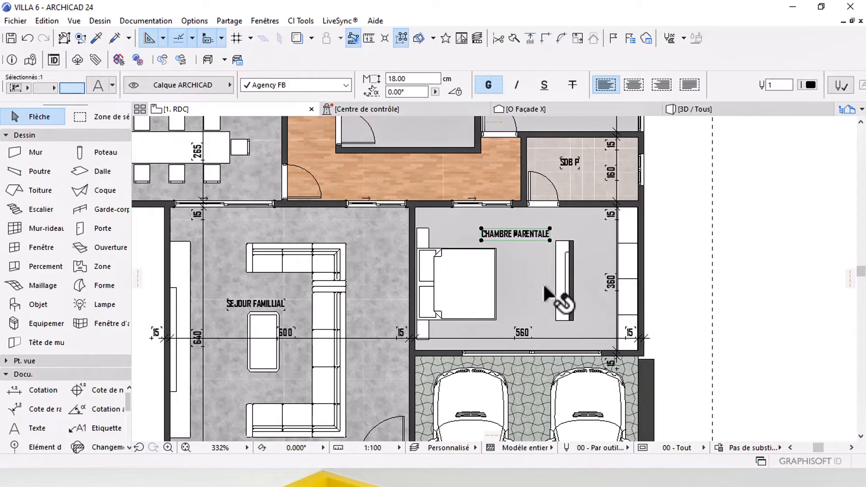
{"action": "middle_click_drag", "start_coordinate": [532, 202], "coordinate": [553, 289]}
{"action": "scroll", "coordinate": [553, 289], "scroll_direction": "down", "scroll_amount": 1}
{"action": "middle_click_drag", "start_coordinate": [494, 269], "coordinate": [571, 348]}
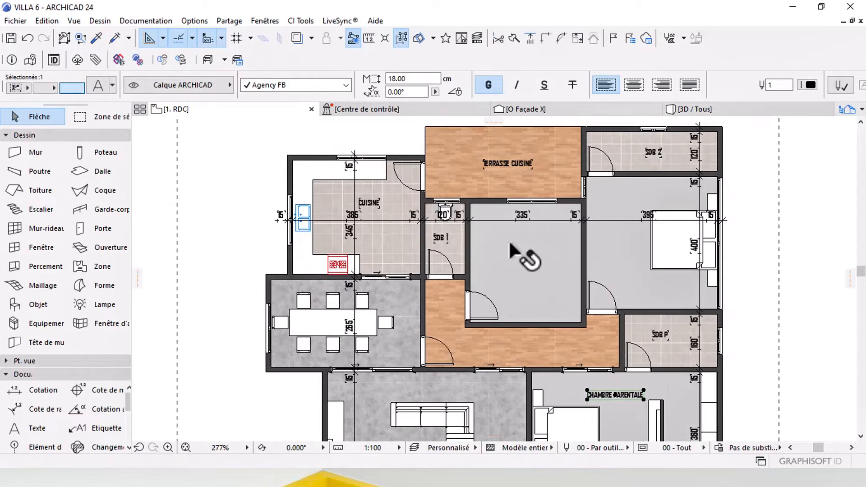
{"action": "middle_click_drag", "start_coordinate": [616, 274], "coordinate": [612, 279]}
{"action": "left_click", "coordinate": [706, 252]}
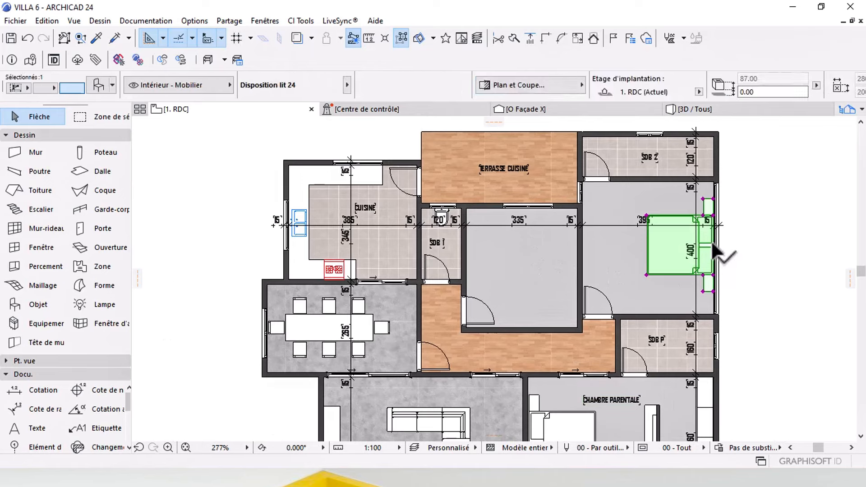
{"action": "key", "text": "ctrl+shift+d"}
{"action": "left_click", "coordinate": [712, 245]}
{"action": "scroll", "coordinate": [548, 263], "scroll_direction": "up", "scroll_amount": 3}
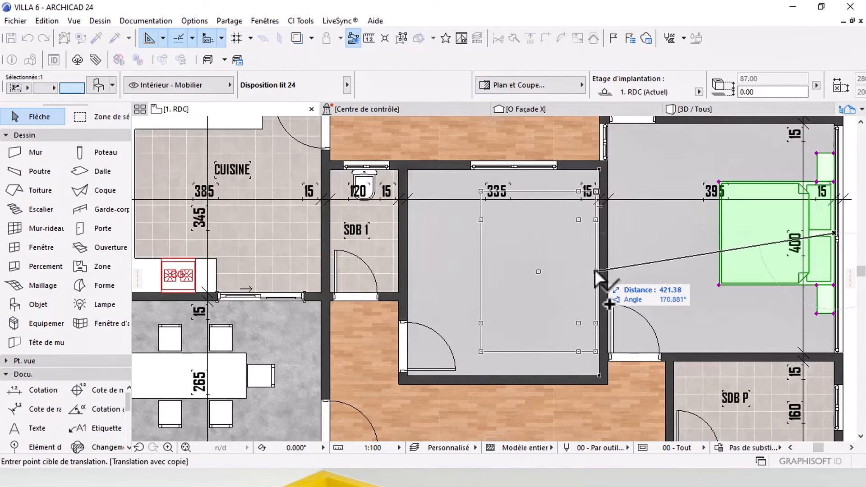
{"action": "left_click", "coordinate": [600, 272]}
{"action": "middle_click_drag", "start_coordinate": [591, 290], "coordinate": [577, 259]}
Step: Search the object library for LIT and replace the copied bed with Lit double 01 24
{"action": "key", "text": "ctrl+t"}
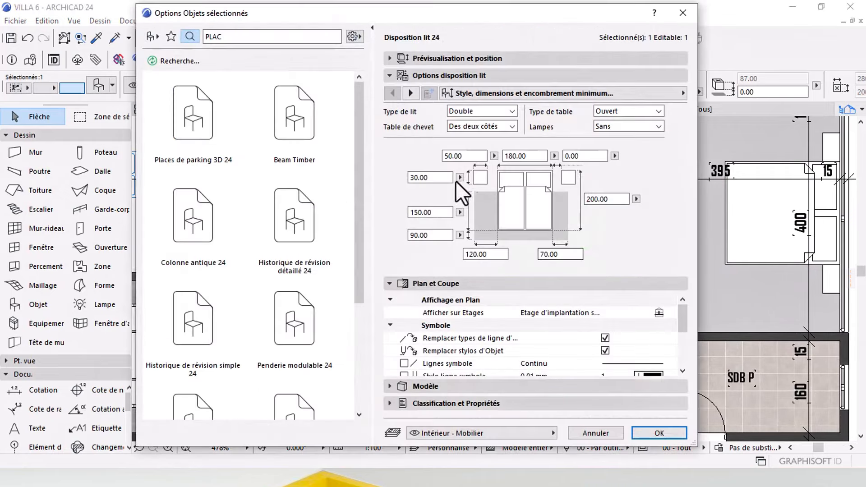
{"action": "left_click", "coordinate": [151, 43]}
{"action": "scroll", "coordinate": [239, 288], "scroll_direction": "down", "scroll_amount": 5}
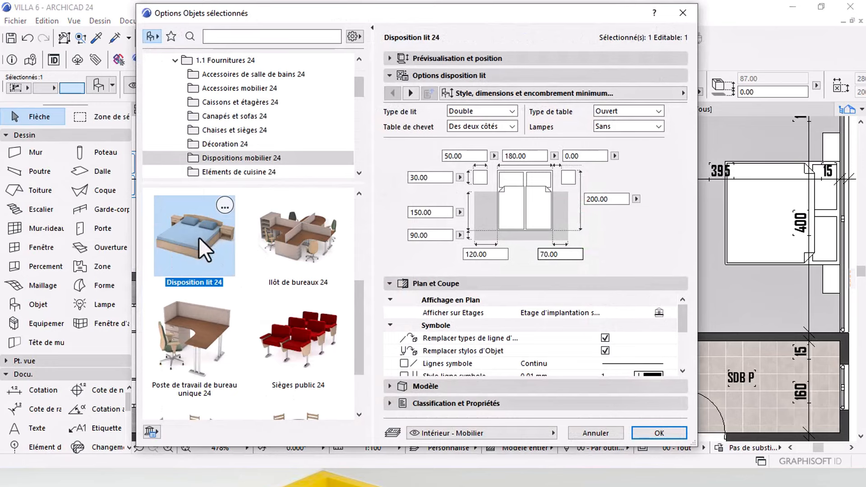
{"action": "scroll", "coordinate": [201, 235], "scroll_direction": "down", "scroll_amount": 3}
{"action": "scroll", "coordinate": [261, 285], "scroll_direction": "down", "scroll_amount": 4}
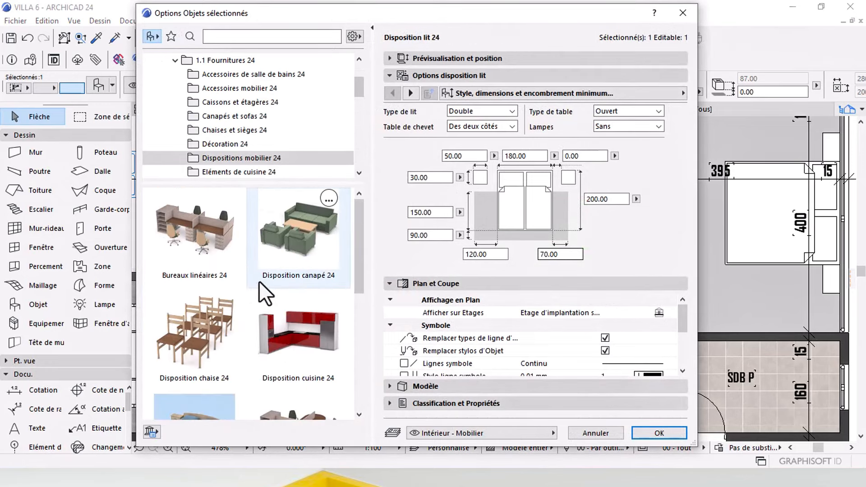
{"action": "left_click", "coordinate": [257, 37]}
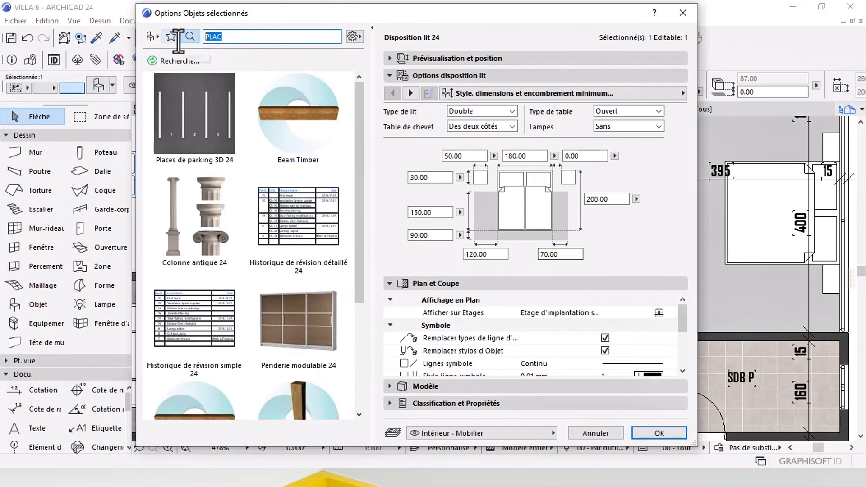
{"action": "type", "text": "LIT"}
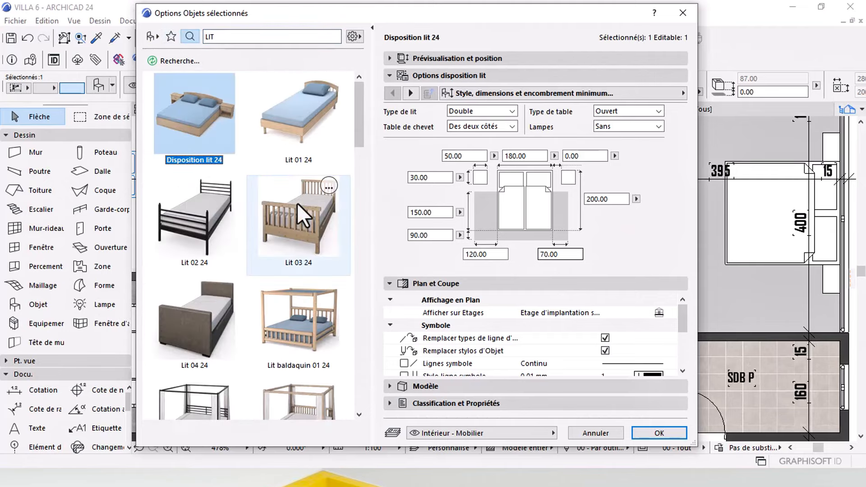
{"action": "scroll", "coordinate": [300, 212], "scroll_direction": "down", "scroll_amount": 5}
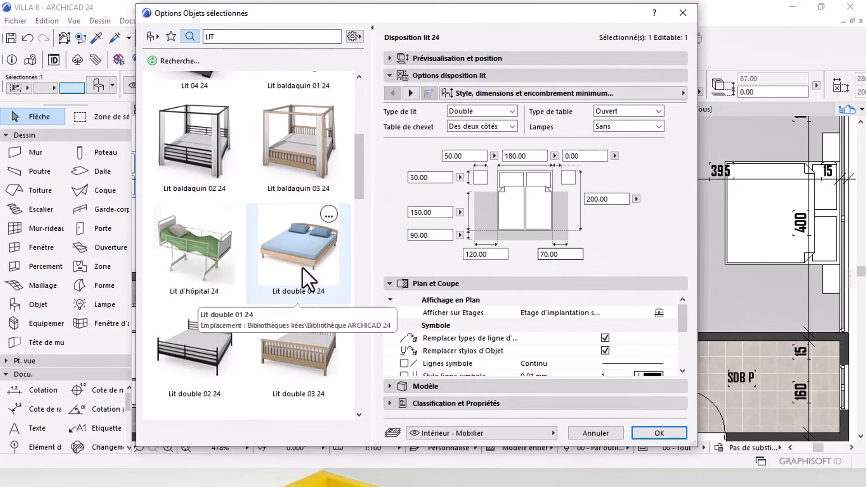
{"action": "left_click", "coordinate": [311, 279]}
{"action": "key", "text": "Return"}
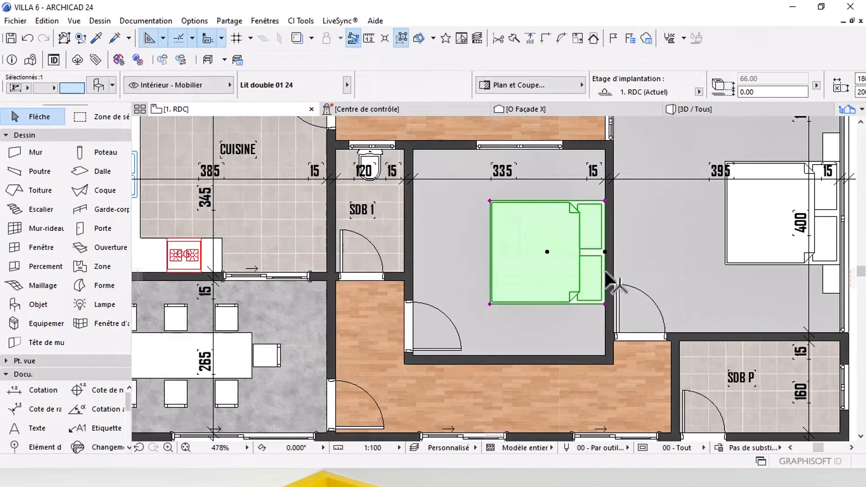
{"action": "middle_click_drag", "start_coordinate": [593, 241], "coordinate": [513, 264]}
{"action": "key", "text": "Escape"}
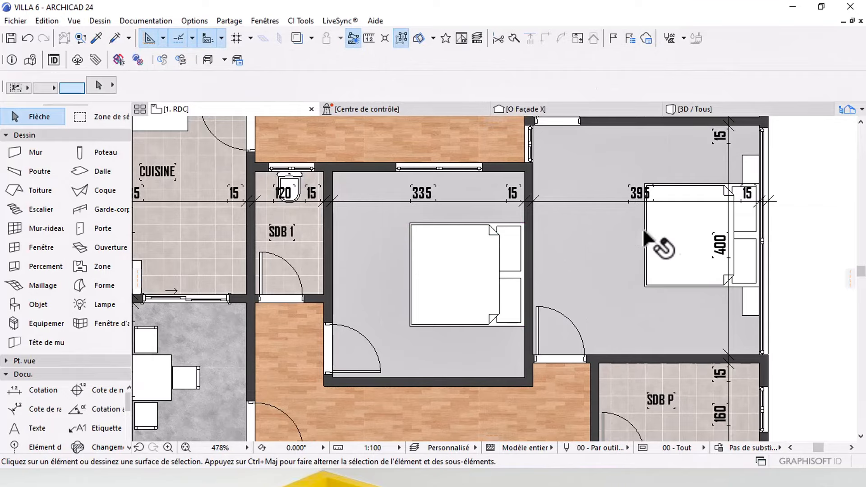
{"action": "scroll", "coordinate": [643, 227], "scroll_direction": "down", "scroll_amount": 5}
{"action": "scroll", "coordinate": [597, 299], "scroll_direction": "up", "scroll_amount": 4}
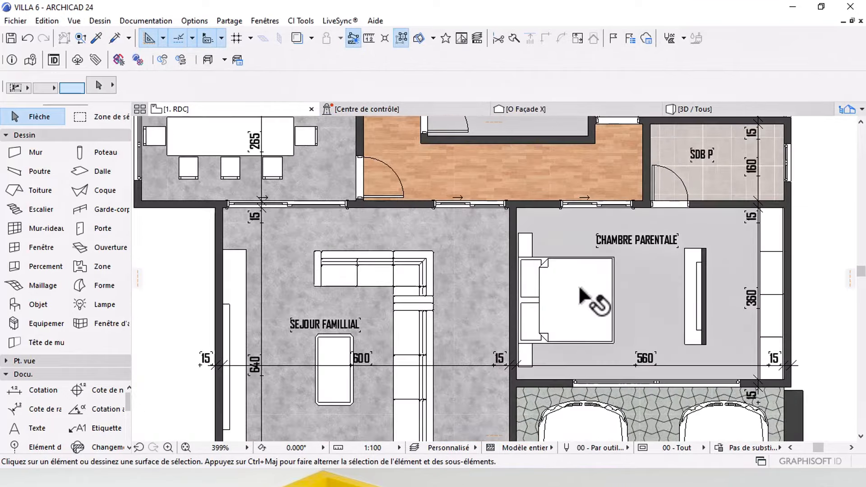
{"action": "scroll", "coordinate": [583, 284], "scroll_direction": "down", "scroll_amount": 2}
{"action": "middle_click_drag", "start_coordinate": [591, 272], "coordinate": [566, 299]}
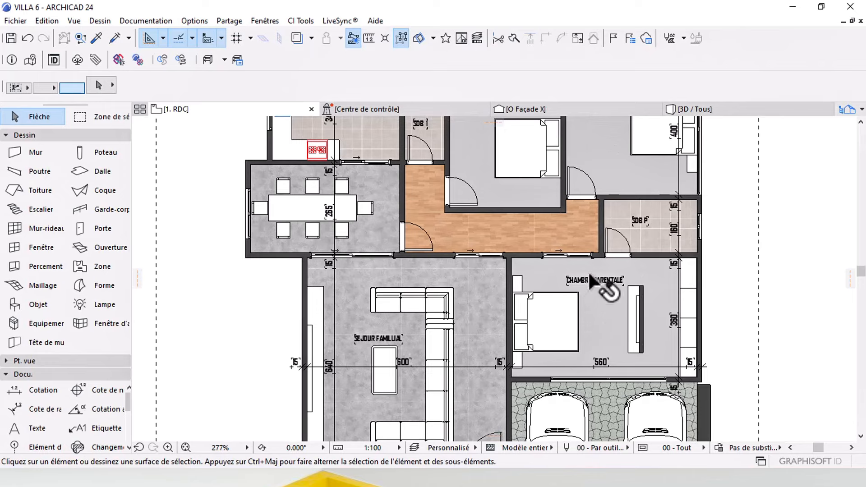
Step: Transfer the Lit double 01 24 settings from the bed in the 335 cm wide bedroom to the bed below SDB 2
{"action": "middle_click_drag", "start_coordinate": [622, 194], "coordinate": [541, 311]}
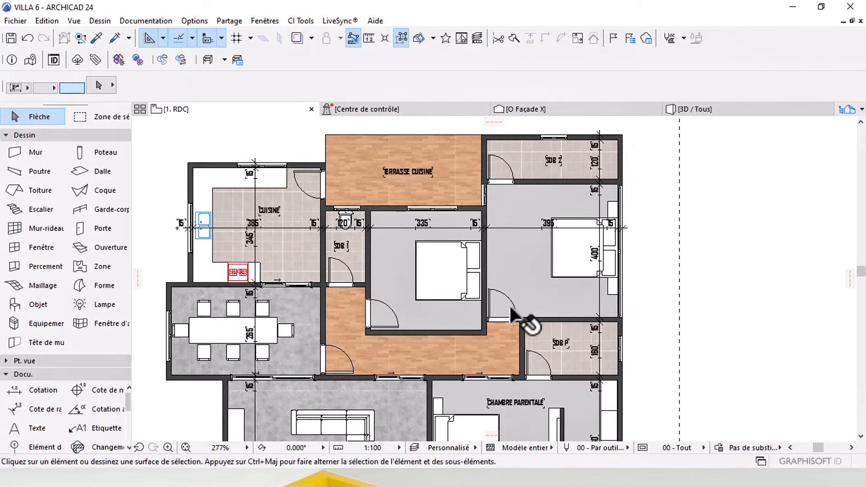
{"action": "left_click", "coordinate": [95, 40]}
{"action": "left_click", "coordinate": [450, 270]}
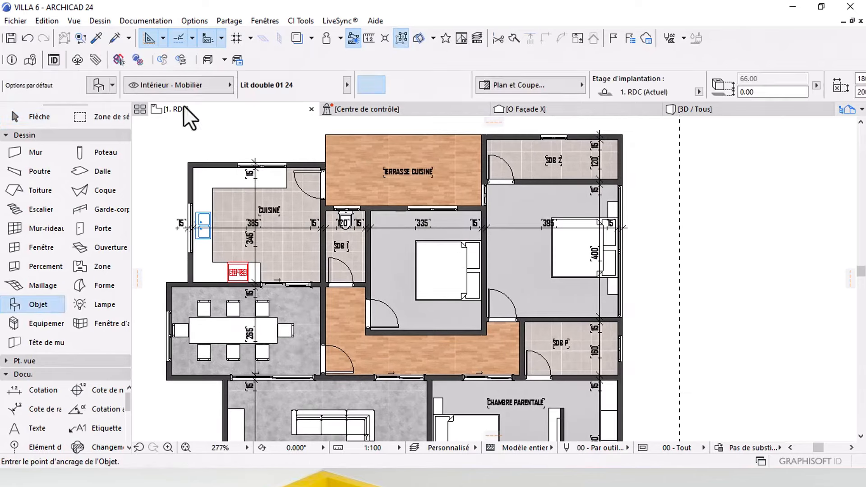
{"action": "left_click", "coordinate": [116, 38]}
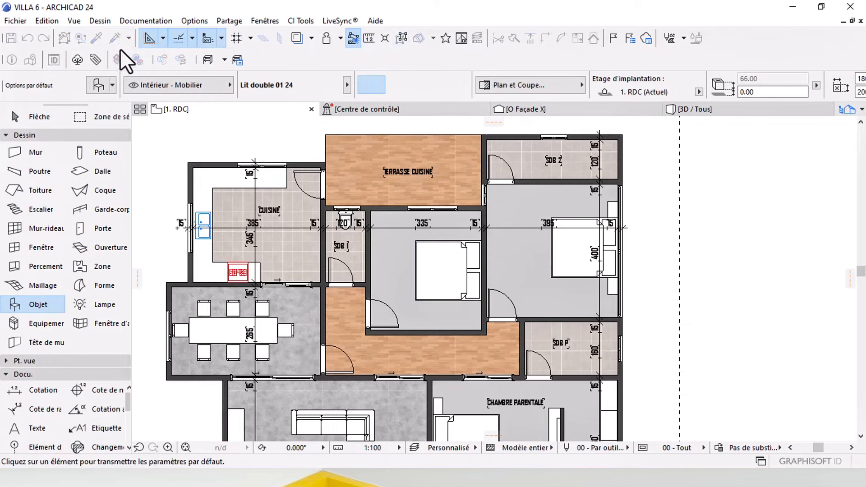
{"action": "left_click", "coordinate": [562, 232]}
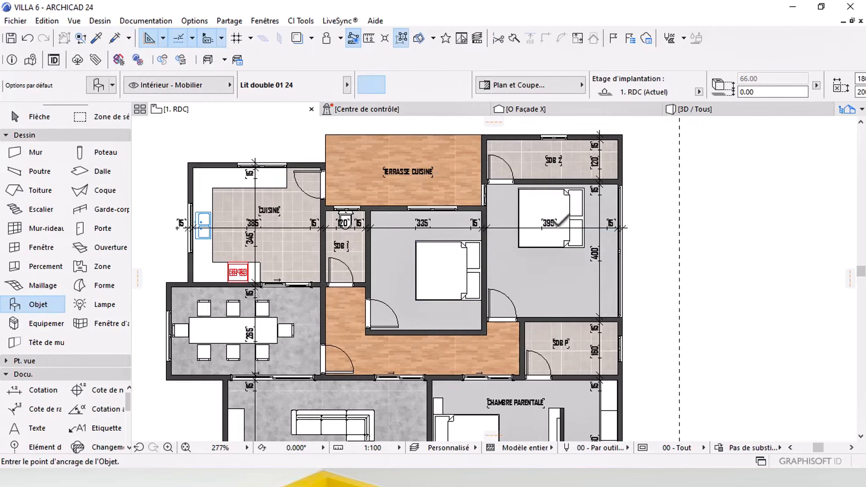
{"action": "key", "text": "Escape"}
Step: Move the bed below SDB 2 so its headboard stands beside the exterior wall with the window
{"action": "scroll", "coordinate": [585, 193], "scroll_direction": "up", "scroll_amount": 4}
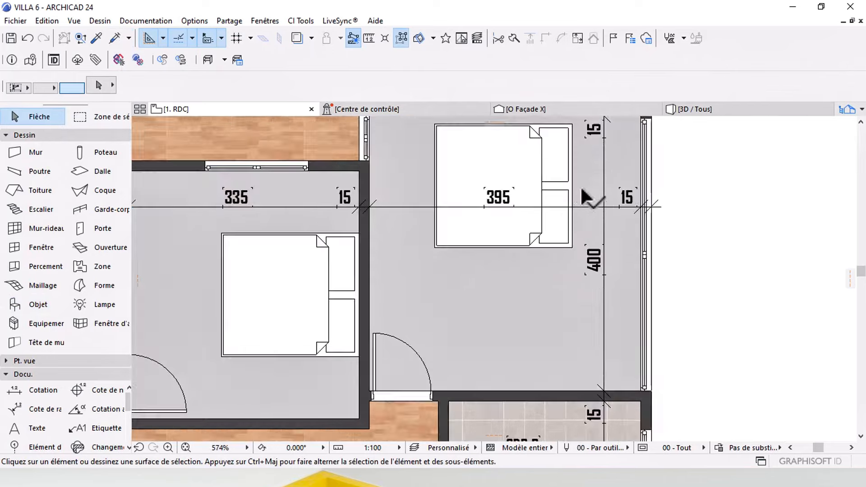
{"action": "left_click", "coordinate": [571, 189]}
{"action": "left_click_drag", "start_coordinate": [569, 184], "coordinate": [639, 249]}
{"action": "scroll", "coordinate": [598, 266], "scroll_direction": "down", "scroll_amount": 3}
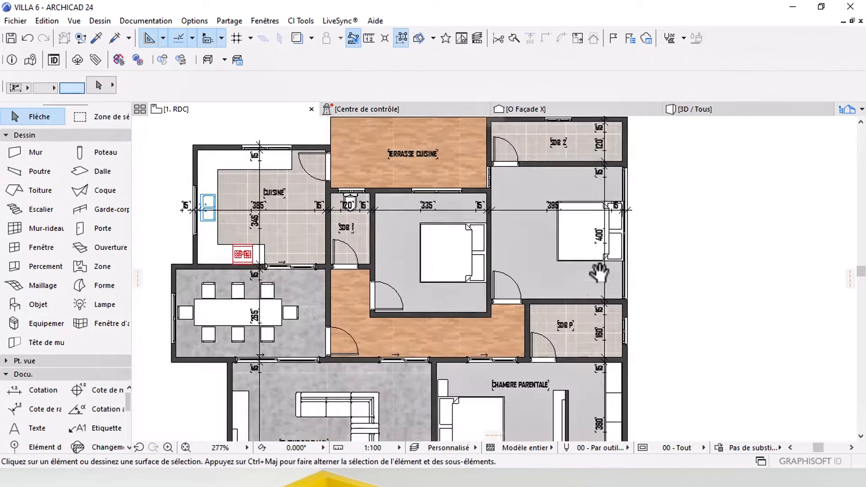
{"action": "scroll", "coordinate": [624, 290], "scroll_direction": "up", "scroll_amount": 5}
{"action": "scroll", "coordinate": [638, 261], "scroll_direction": "up", "scroll_amount": 3}
{"action": "left_click_drag", "start_coordinate": [603, 296], "coordinate": [590, 297]}
{"action": "scroll", "coordinate": [612, 266], "scroll_direction": "down", "scroll_amount": 3}
{"action": "scroll", "coordinate": [611, 266], "scroll_direction": "down", "scroll_amount": 3}
Step: Copy the wardrobe from CHAMBRE PARENTALE up to the area between SDB P and the bedroom below SDB 2
{"action": "middle_click_drag", "start_coordinate": [604, 317], "coordinate": [624, 142]}
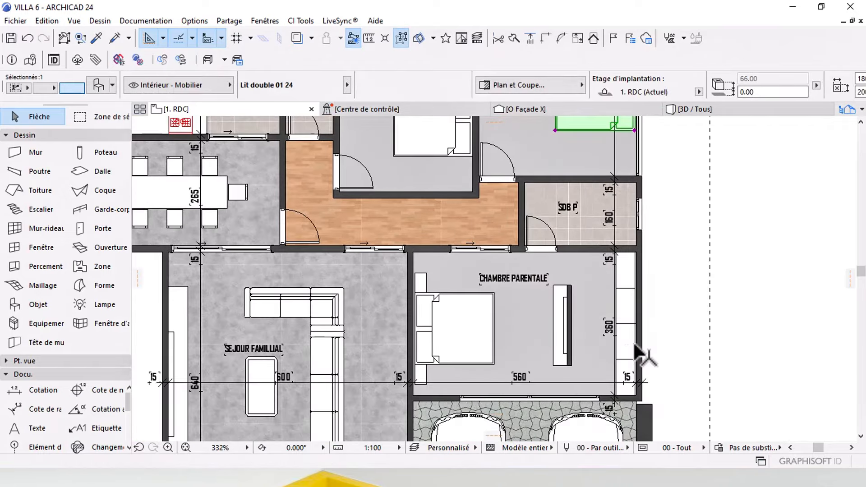
{"action": "left_click", "coordinate": [626, 337]}
{"action": "left_click_drag", "start_coordinate": [627, 337], "coordinate": [516, 261]}
{"action": "scroll", "coordinate": [552, 338], "scroll_direction": "up", "scroll_amount": 3}
Step: Rotate the copied wardrobe by 90° about its centre so it lies horizontally
{"action": "key", "text": "ctrl+e"}
{"action": "left_click", "coordinate": [517, 249]}
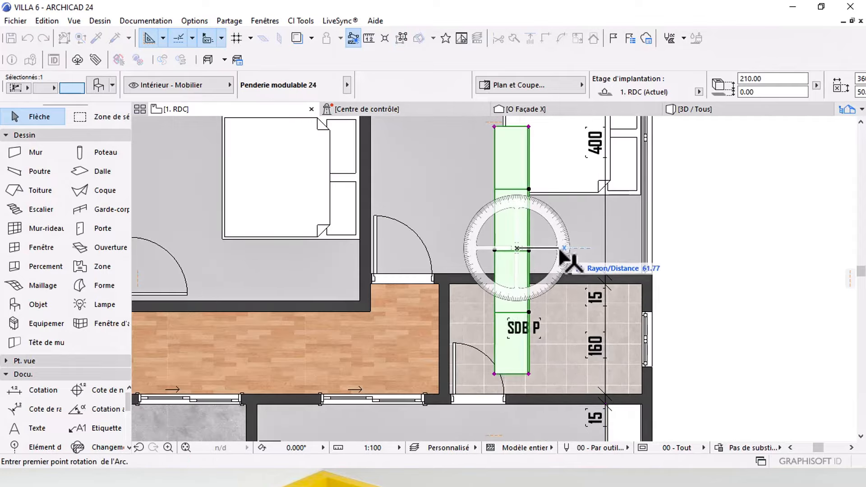
{"action": "left_click", "coordinate": [561, 249]}
{"action": "left_click", "coordinate": [456, 250]}
{"action": "scroll", "coordinate": [530, 275], "scroll_direction": "down", "scroll_amount": 3}
{"action": "mouse_move", "coordinate": [532, 252]}
{"action": "middle_mouse_down"}
{"action": "mouse_move", "coordinate": [521, 345]}
{"action": "mouse_move", "coordinate": [521, 267]}
{"action": "middle_mouse_up"}
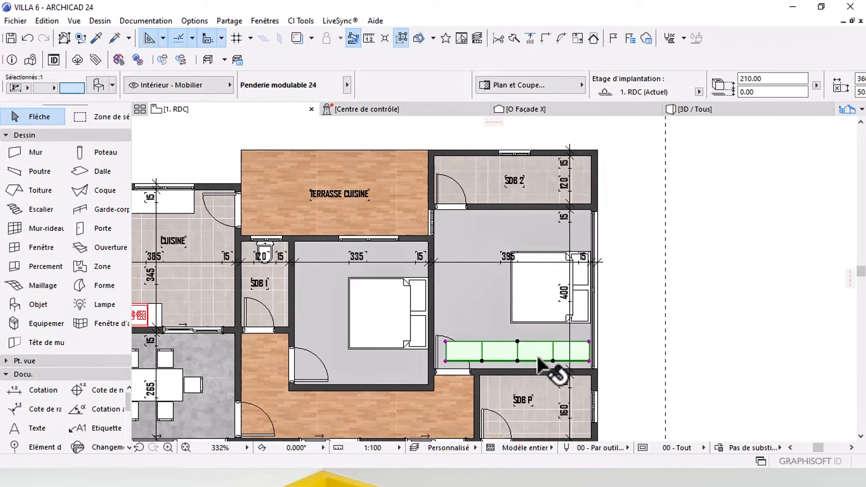
Step: Move the wardrobe up beneath the SDB 2 wall and mirror it about a horizontal axis
{"action": "left_click", "coordinate": [537, 360]}
{"action": "scroll", "coordinate": [534, 226], "scroll_direction": "up", "scroll_amount": 3}
{"action": "left_click", "coordinate": [540, 238]}
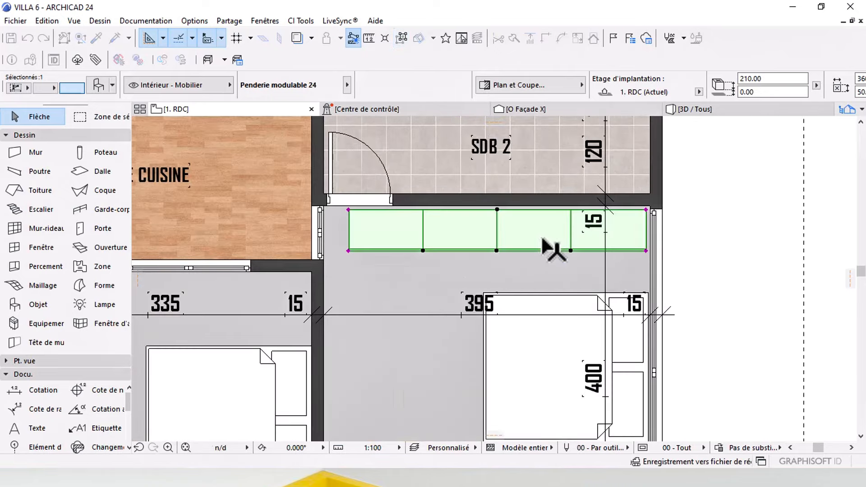
{"action": "key", "text": "ctrl+m"}
{"action": "left_click", "coordinate": [504, 238]}
{"action": "left_click", "coordinate": [557, 238]}
{"action": "middle_click_drag", "start_coordinate": [653, 222], "coordinate": [622, 237]}
{"action": "scroll", "coordinate": [622, 239], "scroll_direction": "up", "scroll_amount": 4}
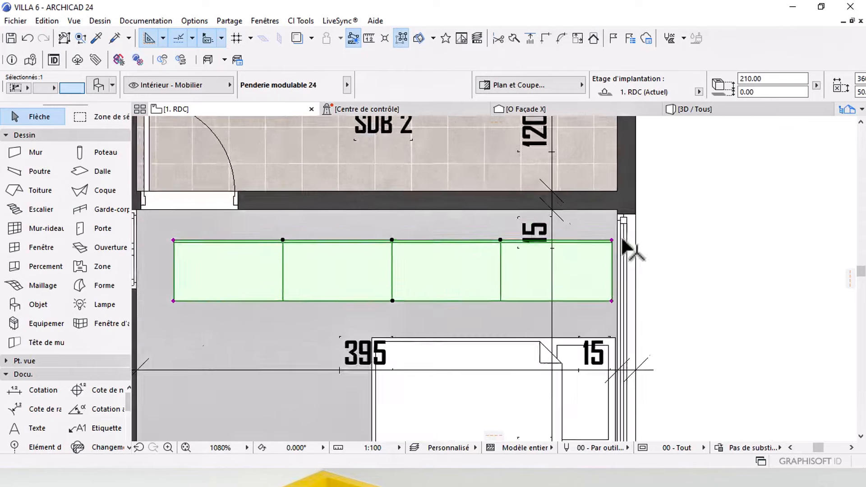
Step: Move the wardrobe into the corner between the SDB 2 and exterior walls and set its total width to 300 cm
{"action": "key", "text": "ctrl+d"}
{"action": "left_click", "coordinate": [609, 237]}
{"action": "left_click", "coordinate": [615, 197]}
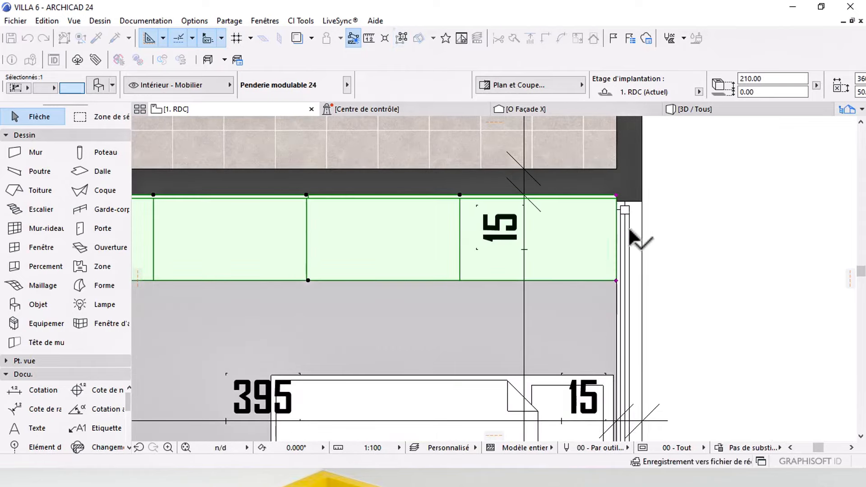
{"action": "scroll", "coordinate": [560, 282], "scroll_direction": "down", "scroll_amount": 3}
{"action": "scroll", "coordinate": [473, 225], "scroll_direction": "up", "scroll_amount": 3}
{"action": "left_click", "coordinate": [444, 225]}
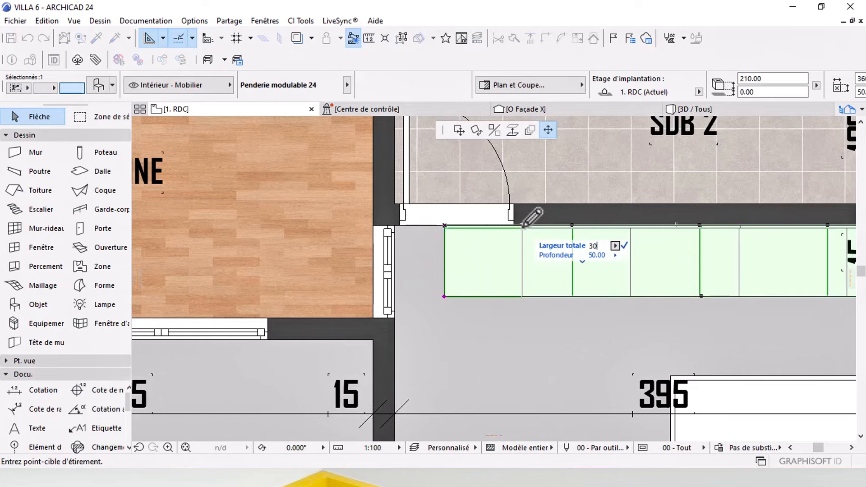
{"action": "key", "text": "Return"}
Step: Copy the 300 cm wardrobe to the foot of the 335 cm wide bedroom, beside its door
{"action": "scroll", "coordinate": [544, 230], "scroll_direction": "down", "scroll_amount": 3}
{"action": "key", "text": "ctrl+shift+d"}
{"action": "left_click", "coordinate": [601, 251]}
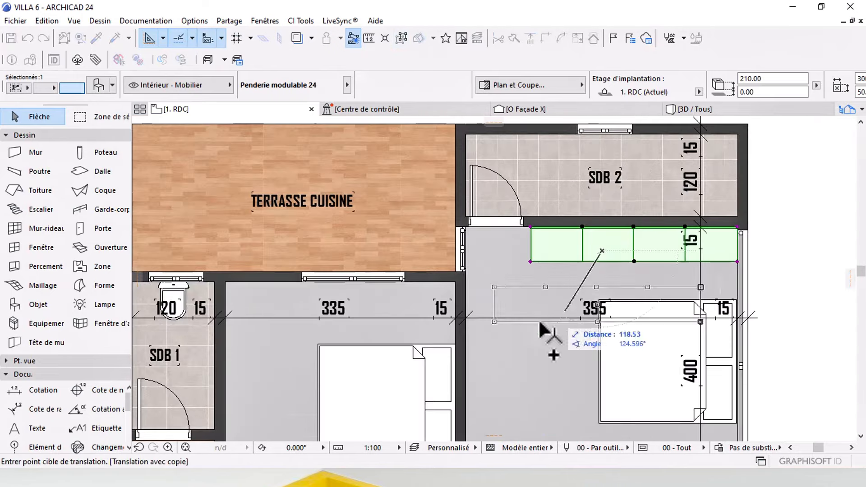
{"action": "middle_click_drag", "start_coordinate": [406, 431], "coordinate": [520, 264]}
{"action": "scroll", "coordinate": [466, 311], "scroll_direction": "up", "scroll_amount": 3}
{"action": "left_click", "coordinate": [457, 337]}
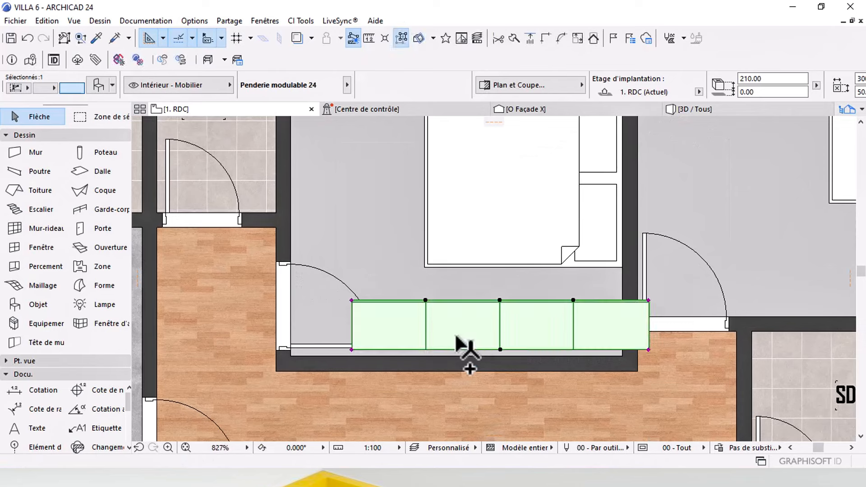
Step: Mirror the copied wardrobe about a horizontal axis and move it into the bedroom's inner corner, opposite the door
{"action": "key", "text": "ctrl+m"}
{"action": "left_click", "coordinate": [468, 337]}
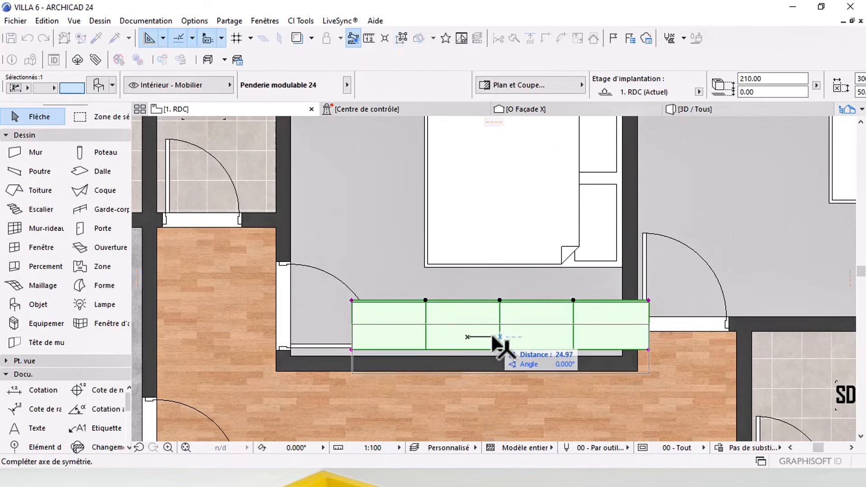
{"action": "left_click", "coordinate": [507, 337]}
{"action": "middle_click_drag", "start_coordinate": [575, 361], "coordinate": [570, 360]}
{"action": "key", "text": "ctrl+d"}
{"action": "left_click", "coordinate": [545, 345]}
{"action": "left_click", "coordinate": [484, 293]}
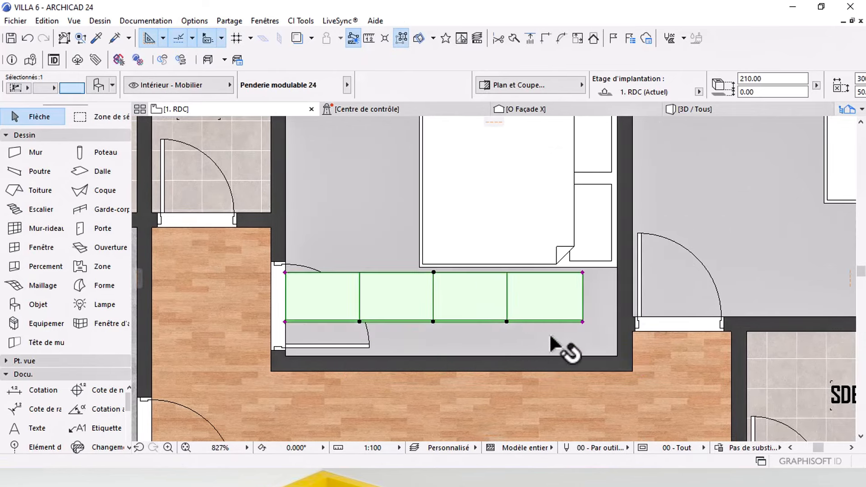
{"action": "key", "text": "ctrl+d"}
{"action": "left_click", "coordinate": [583, 322]}
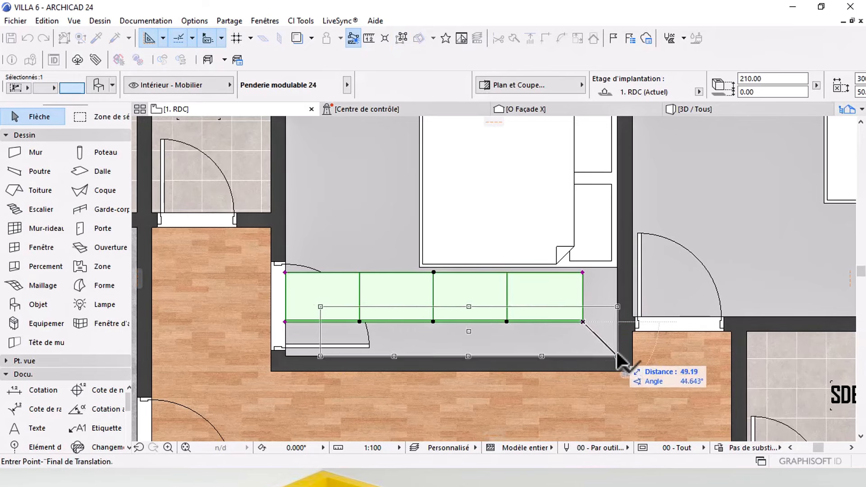
{"action": "left_click", "coordinate": [617, 357]}
Step: Set the total width of the wardrobe in the 335 cm wide bedroom to 240 cm and deselect it
{"action": "middle_click_drag", "start_coordinate": [324, 361], "coordinate": [342, 358]}
{"action": "left_click", "coordinate": [336, 352]}
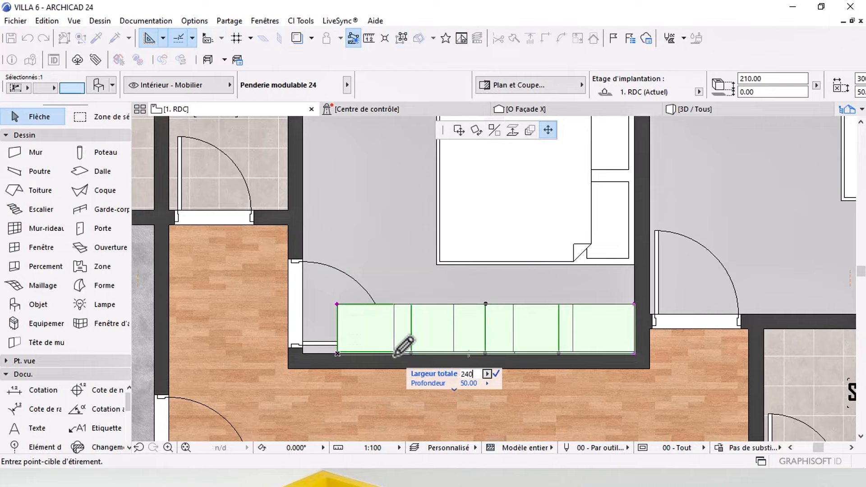
{"action": "key", "text": "Return"}
{"action": "key", "text": "Escape"}
Step: Inspect the bed and wardrobe layout in the two bedrooms beside SDB 1 and below SDB 2
{"action": "scroll", "coordinate": [510, 263], "scroll_direction": "down", "scroll_amount": 4}
{"action": "middle_click_drag", "start_coordinate": [504, 255], "coordinate": [497, 331]}
{"action": "scroll", "coordinate": [499, 319], "scroll_direction": "up", "scroll_amount": 3}
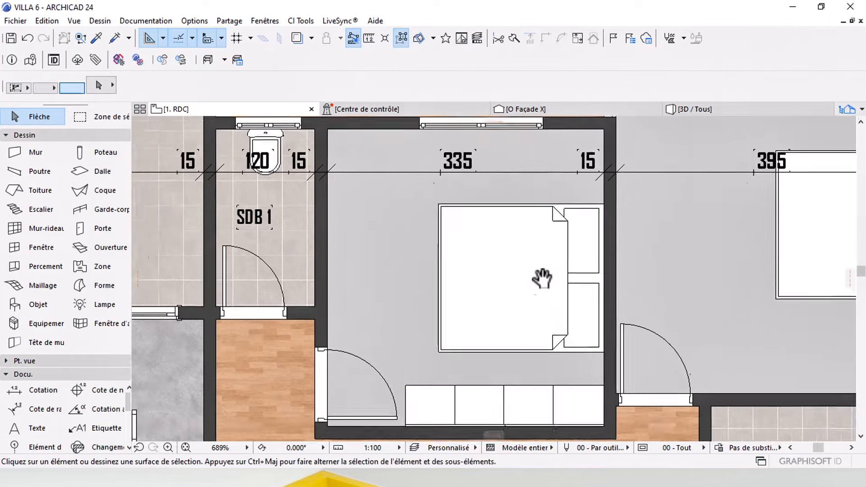
{"action": "scroll", "coordinate": [542, 279], "scroll_direction": "down", "scroll_amount": 2}
{"action": "left_click", "coordinate": [532, 325]}
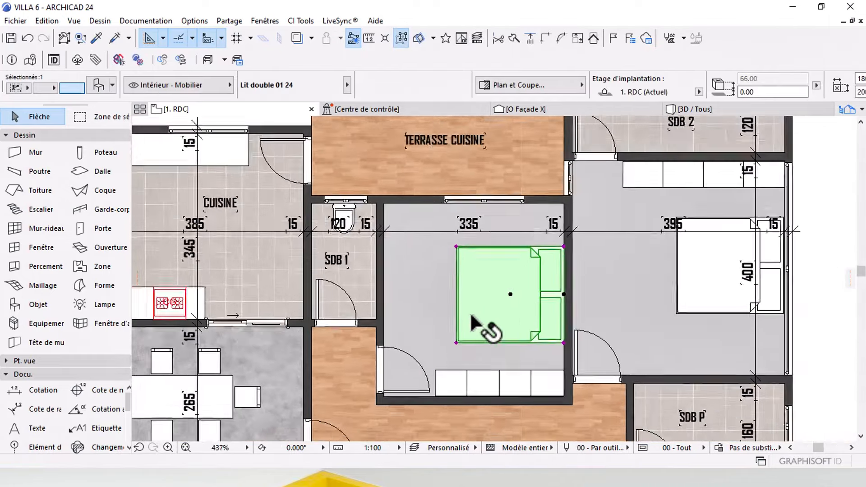
{"action": "scroll", "coordinate": [471, 317], "scroll_direction": "down", "scroll_amount": 3}
{"action": "scroll", "coordinate": [501, 298], "scroll_direction": "up", "scroll_amount": 2}
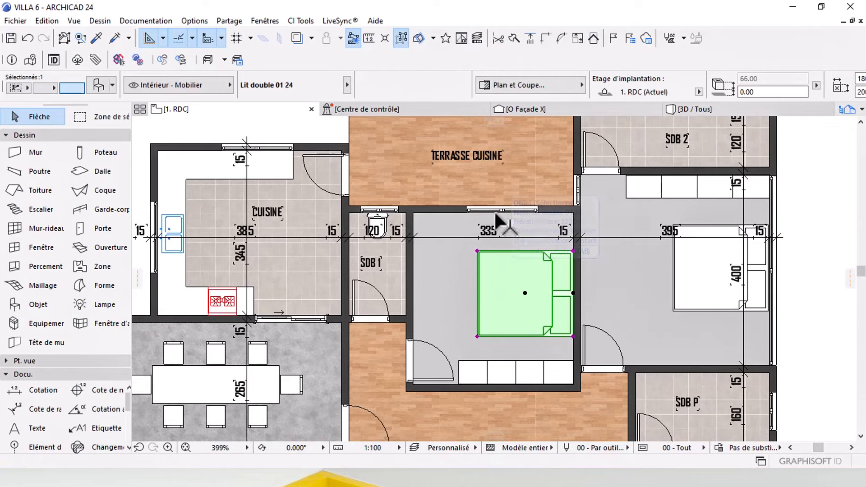
{"action": "scroll", "coordinate": [505, 255], "scroll_direction": "down", "scroll_amount": 3}
{"action": "scroll", "coordinate": [519, 266], "scroll_direction": "up", "scroll_amount": 2}
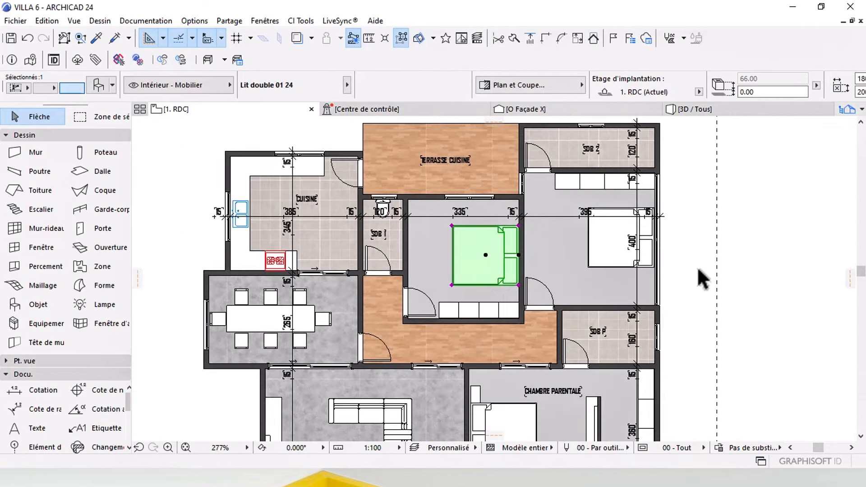
{"action": "left_click", "coordinate": [672, 291]}
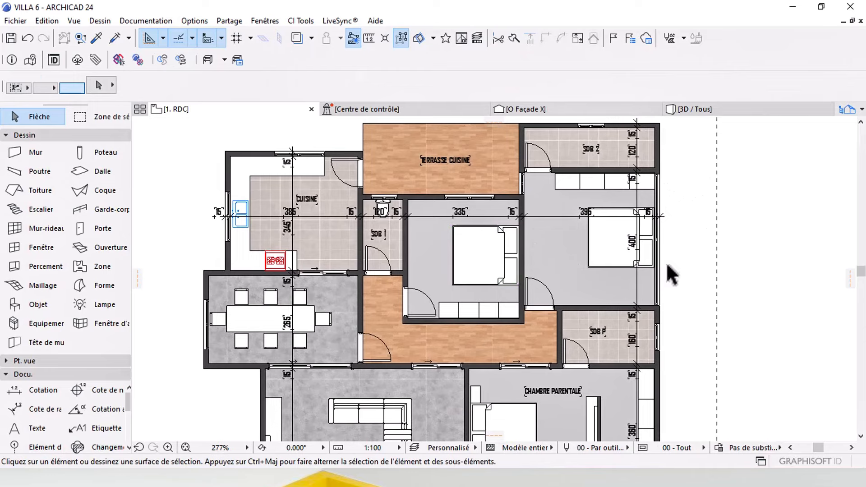
Step: Delete the wall-thickness dimension text 15 overlapping the bed's pillows in the 395 cm wide bedroom
{"action": "left_click", "coordinate": [650, 212]}
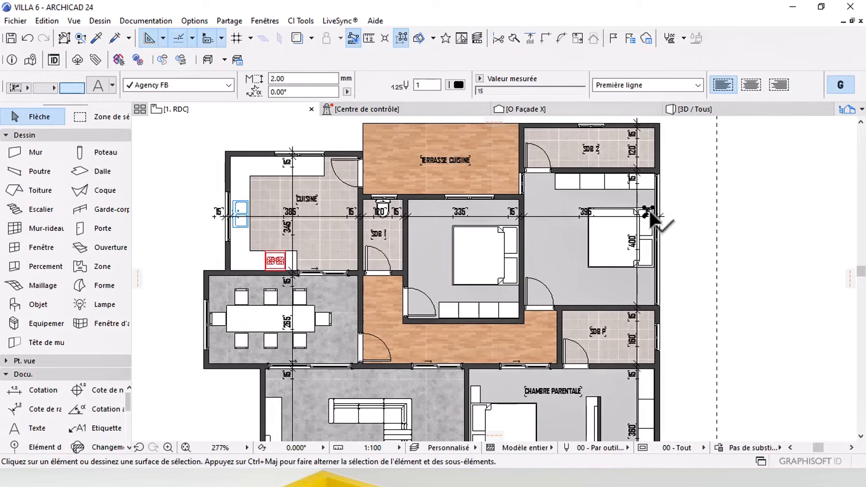
{"action": "key", "text": "Delete"}
{"action": "scroll", "coordinate": [632, 222], "scroll_direction": "down", "scroll_amount": 3}
{"action": "scroll", "coordinate": [615, 218], "scroll_direction": "up", "scroll_amount": 4}
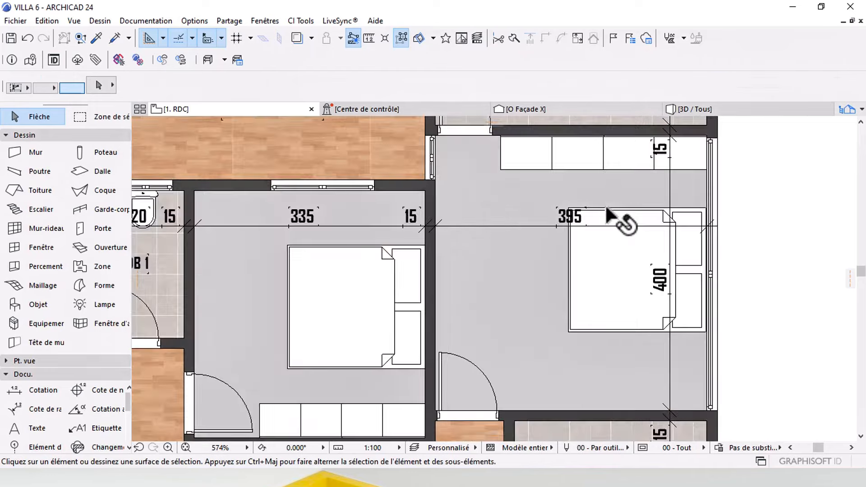
{"action": "scroll", "coordinate": [615, 224], "scroll_direction": "down", "scroll_amount": 4}
{"action": "scroll", "coordinate": [627, 217], "scroll_direction": "up", "scroll_amount": 4}
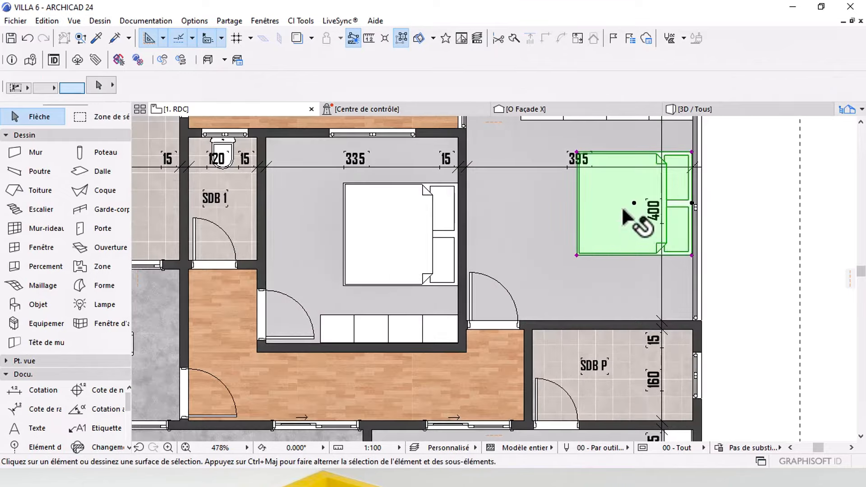
{"action": "left_click", "coordinate": [622, 219]}
{"action": "scroll", "coordinate": [631, 229], "scroll_direction": "down", "scroll_amount": 4}
{"action": "scroll", "coordinate": [613, 266], "scroll_direction": "up", "scroll_amount": 1}
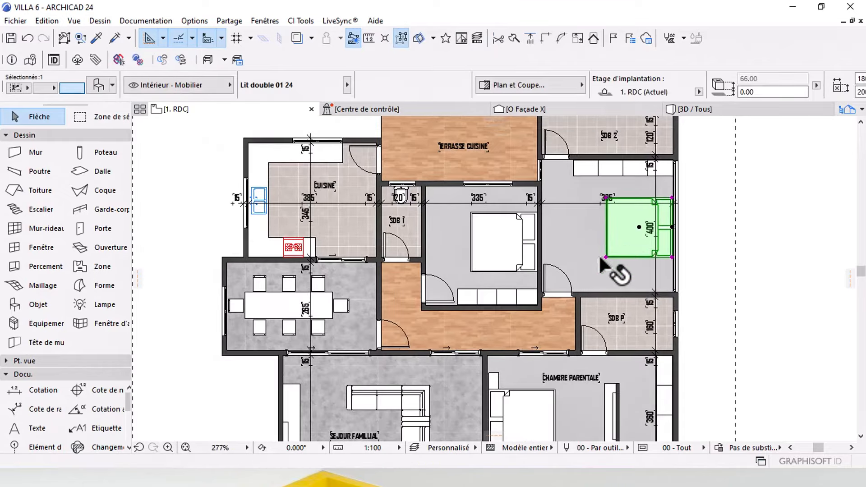
{"action": "left_click", "coordinate": [607, 239]}
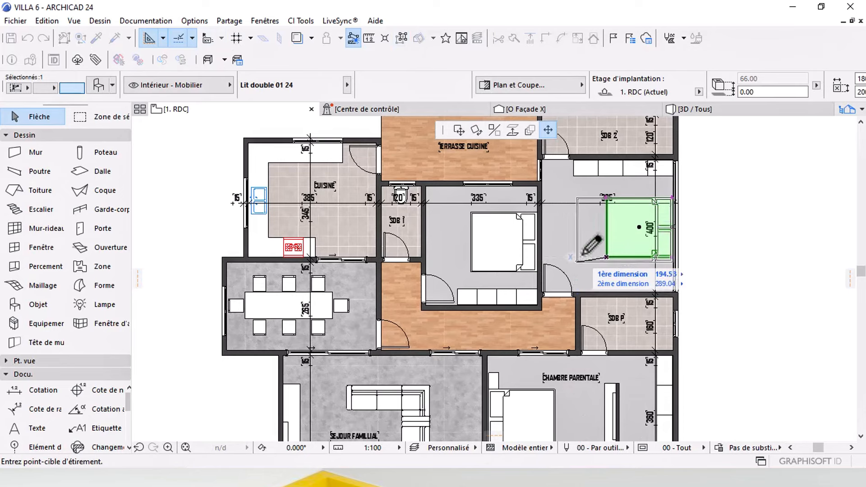
{"action": "left_click", "coordinate": [605, 259]}
Step: Check the first and second dimensions of the bed below SDB 2 and compare it with the neighbouring bed
{"action": "middle_click_drag", "start_coordinate": [666, 206], "coordinate": [630, 227]}
{"action": "scroll", "coordinate": [740, 74], "scroll_direction": "down", "scroll_amount": 3}
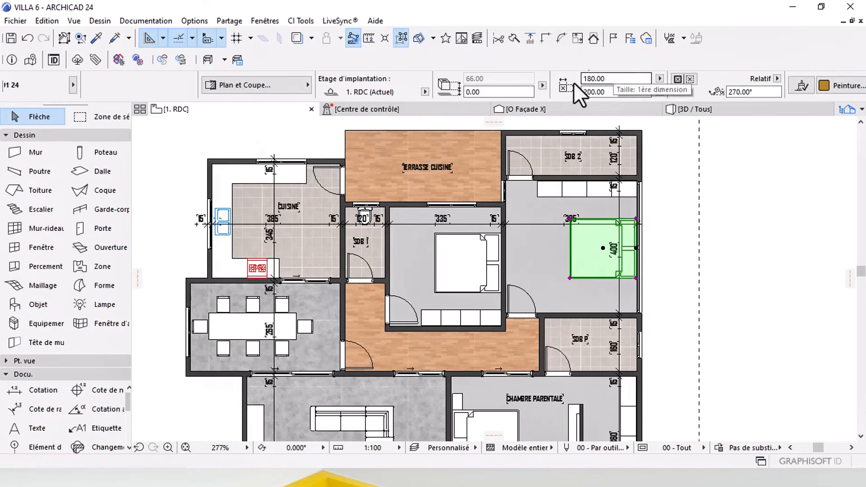
{"action": "scroll", "coordinate": [599, 239], "scroll_direction": "up", "scroll_amount": 4}
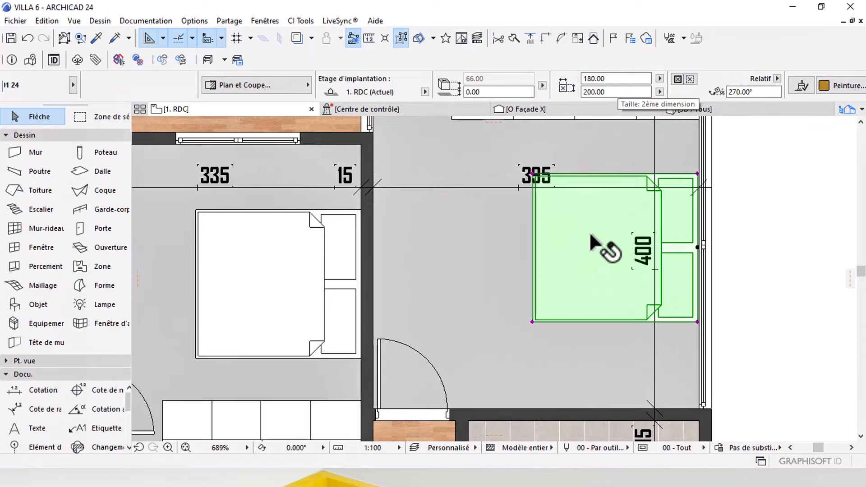
{"action": "scroll", "coordinate": [586, 243], "scroll_direction": "down", "scroll_amount": 2}
{"action": "scroll", "coordinate": [632, 244], "scroll_direction": "up", "scroll_amount": 3}
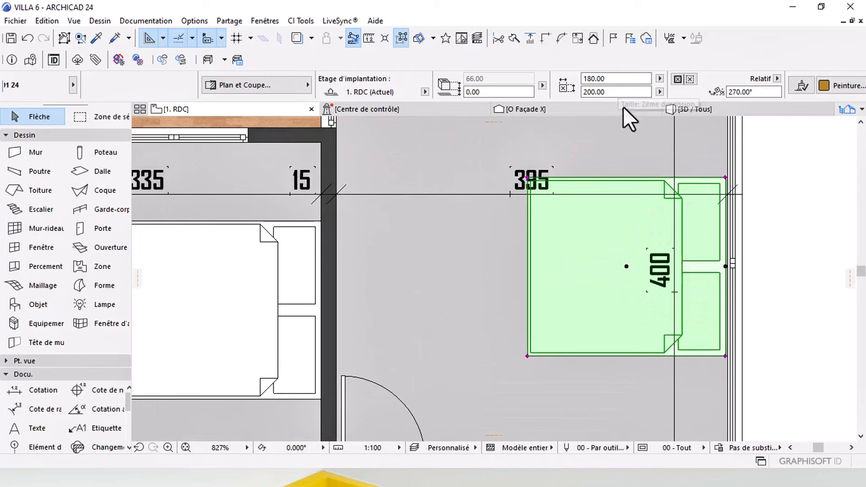
{"action": "scroll", "coordinate": [656, 248], "scroll_direction": "down", "scroll_amount": 3}
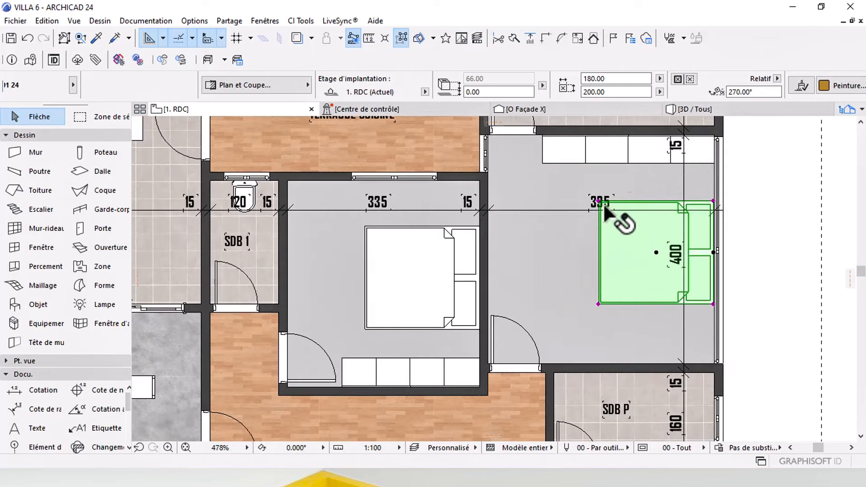
{"action": "scroll", "coordinate": [602, 263], "scroll_direction": "down", "scroll_amount": 2}
{"action": "middle_click_drag", "start_coordinate": [447, 301], "coordinate": [562, 273]}
{"action": "middle_click_drag", "start_coordinate": [509, 264], "coordinate": [478, 235]}
{"action": "mouse_move", "coordinate": [461, 272]}
{"action": "middle_mouse_down"}
{"action": "mouse_move", "coordinate": [453, 255]}
{"action": "mouse_move", "coordinate": [463, 261]}
{"action": "middle_mouse_up"}
{"action": "left_click", "coordinate": [246, 364]}
Step: Copy the SEJOUR FAMILLIAL label into the wood-floored corridor between the bedrooms and the living room
{"action": "middle_click_drag", "start_coordinate": [509, 396], "coordinate": [501, 349]}
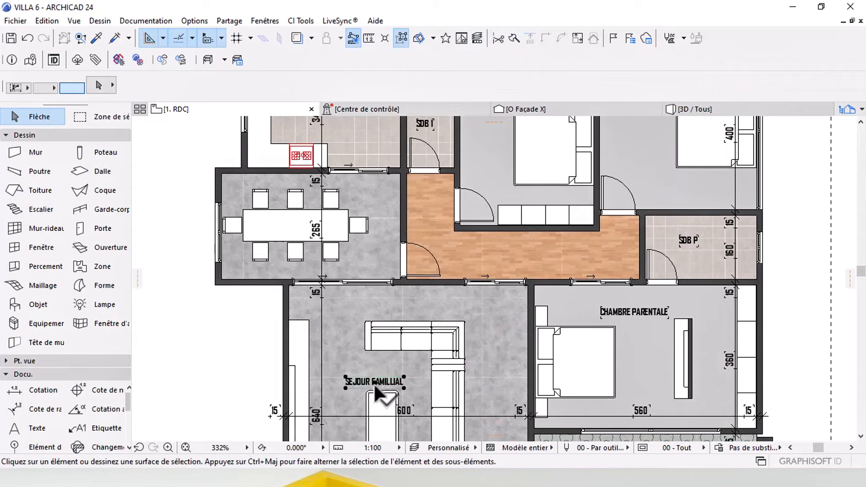
{"action": "left_click", "coordinate": [373, 383]}
{"action": "left_click_drag", "start_coordinate": [374, 384], "coordinate": [477, 352], "text": "ctrl"}
{"action": "scroll", "coordinate": [551, 271], "scroll_direction": "up", "scroll_amount": 2}
{"action": "left_click", "coordinate": [515, 260]}
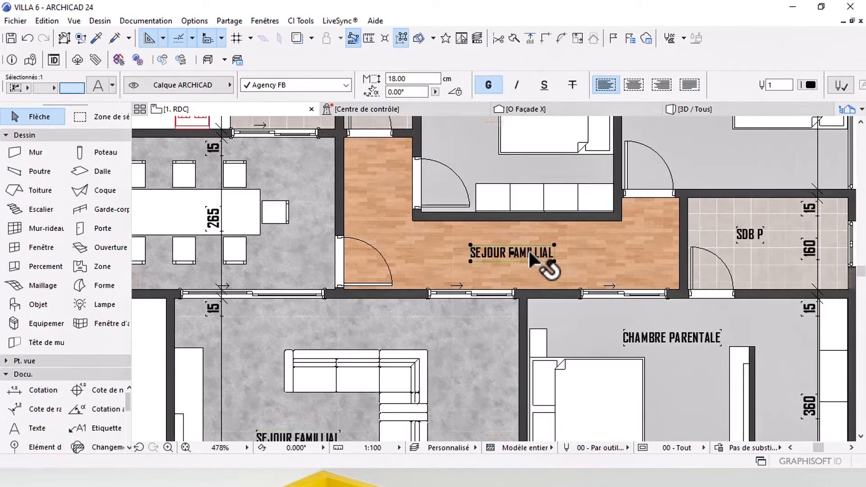
Step: Change the copied SEJOUR FAMILLIAL label in the wood-floored corridor to read DEGAGEMENT
{"action": "scroll", "coordinate": [541, 270], "scroll_direction": "up", "scroll_amount": 3}
{"action": "double_click", "coordinate": [554, 260]}
{"action": "left_click_drag", "start_coordinate": [566, 262], "coordinate": [441, 264]}
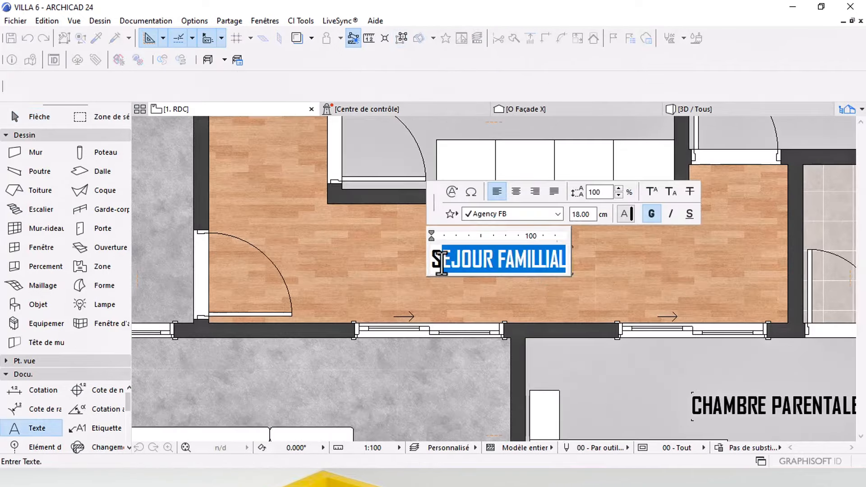
{"action": "type", "text": "DEG"}
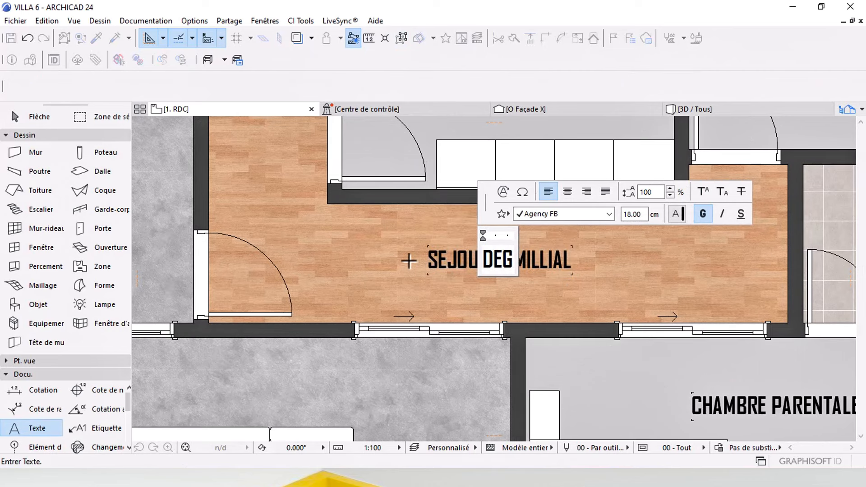
{"action": "type", "text": "AGE;"}
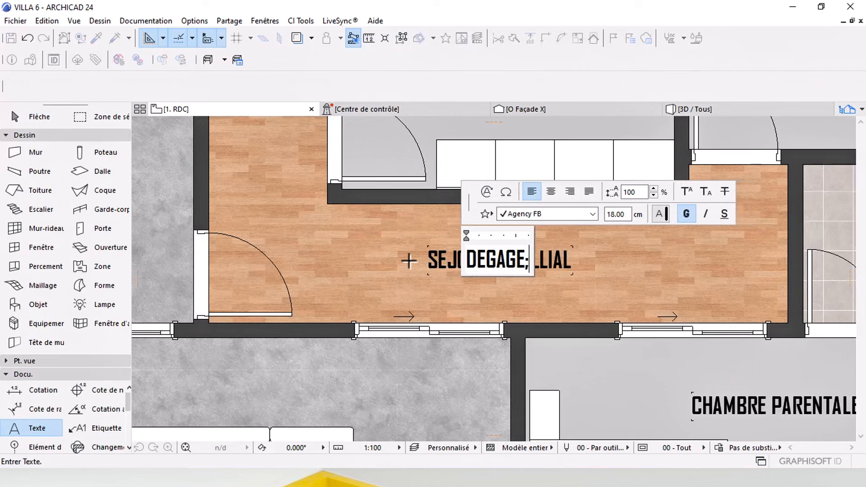
{"action": "key", "text": "BackSpace"}
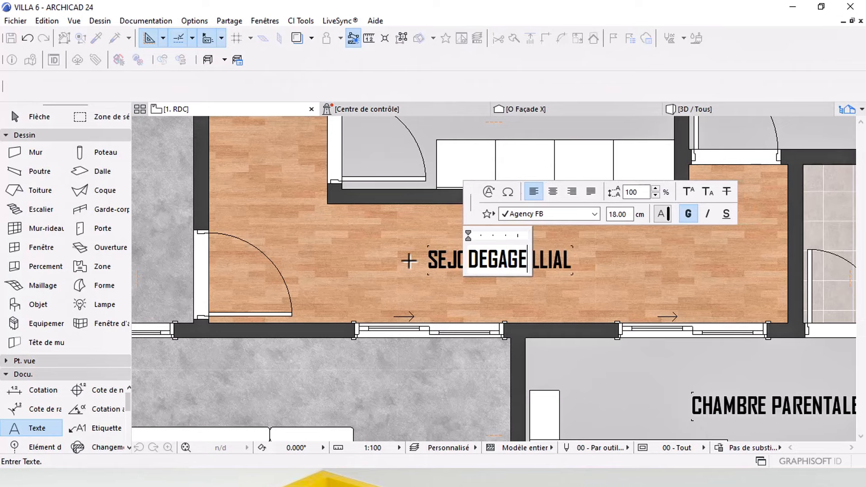
{"action": "type", "text": "MENT"}
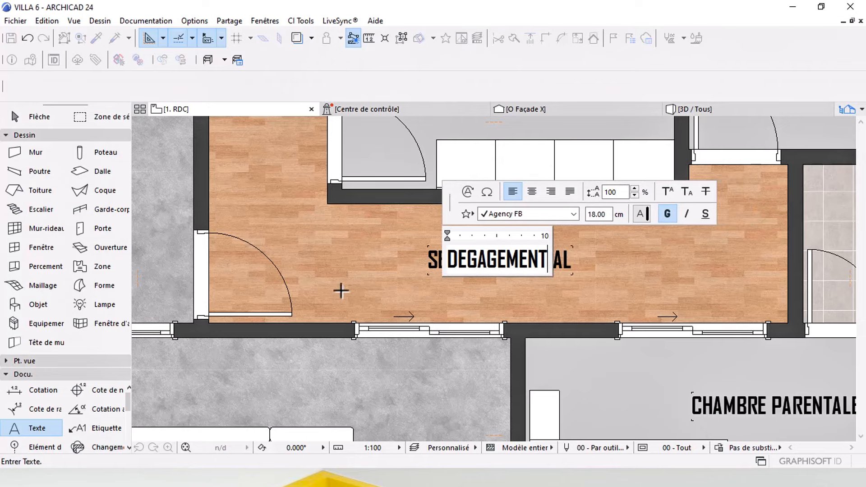
{"action": "left_click", "coordinate": [342, 291]}
Step: Copy the DEGAGEMENT label from the corridor onto the paved parking area between the two cars
{"action": "scroll", "coordinate": [422, 275], "scroll_direction": "down", "scroll_amount": 7}
{"action": "middle_click_drag", "start_coordinate": [451, 285], "coordinate": [521, 248]}
{"action": "scroll", "coordinate": [522, 248], "scroll_direction": "down", "scroll_amount": 3}
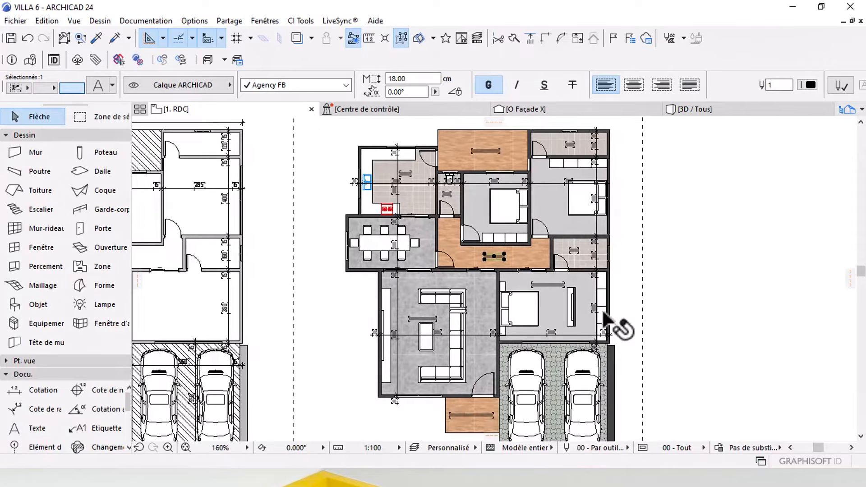
{"action": "left_click", "coordinate": [633, 313]}
{"action": "middle_click_drag", "start_coordinate": [603, 328], "coordinate": [576, 281]}
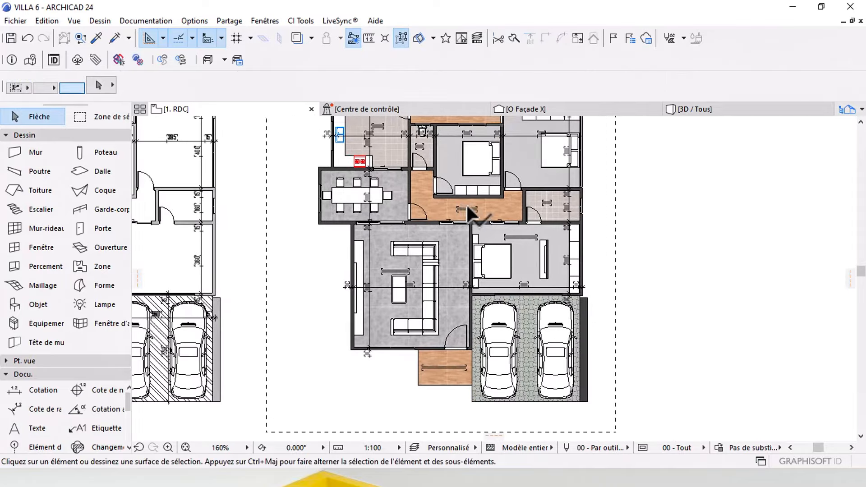
{"action": "left_click_drag", "start_coordinate": [468, 211], "coordinate": [518, 348]}
{"action": "scroll", "coordinate": [547, 351], "scroll_direction": "up", "scroll_amount": 5}
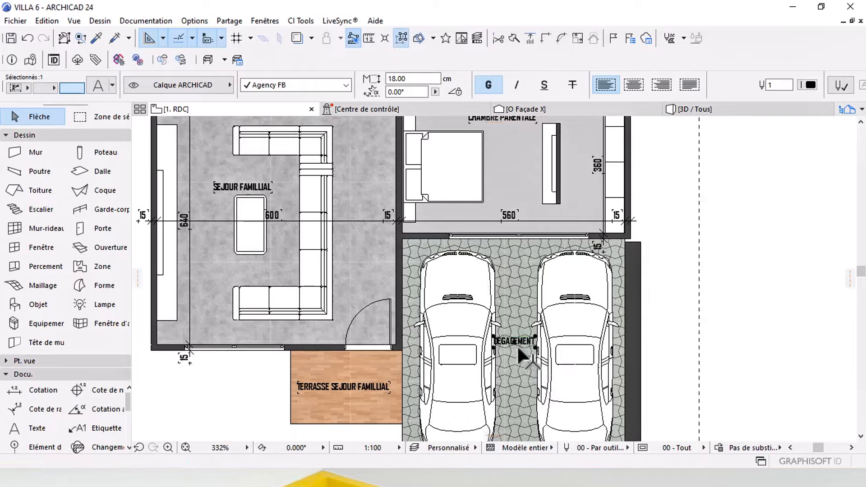
Step: Change the copied DEGAGEMENT label between the two cars to read GARAGE
{"action": "scroll", "coordinate": [519, 348], "scroll_direction": "up", "scroll_amount": 5}
{"action": "double_click", "coordinate": [549, 335]}
{"action": "left_click_drag", "start_coordinate": [567, 335], "coordinate": [435, 344]}
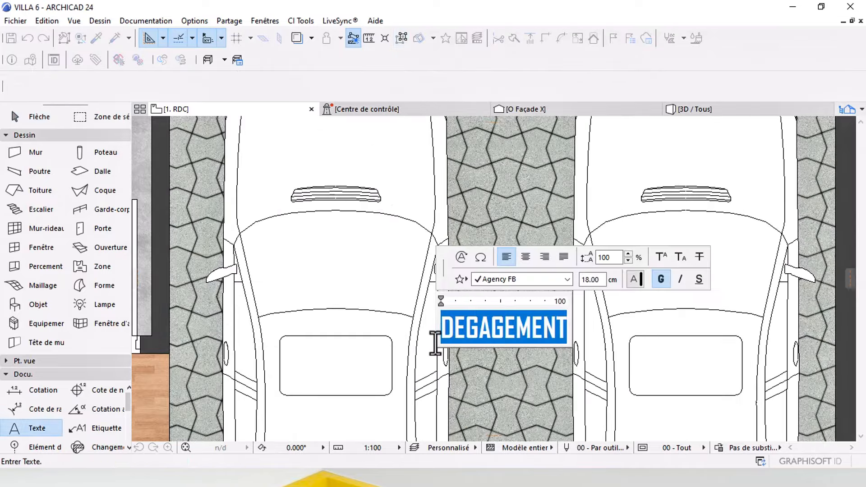
{"action": "type", "text": "GARAN"}
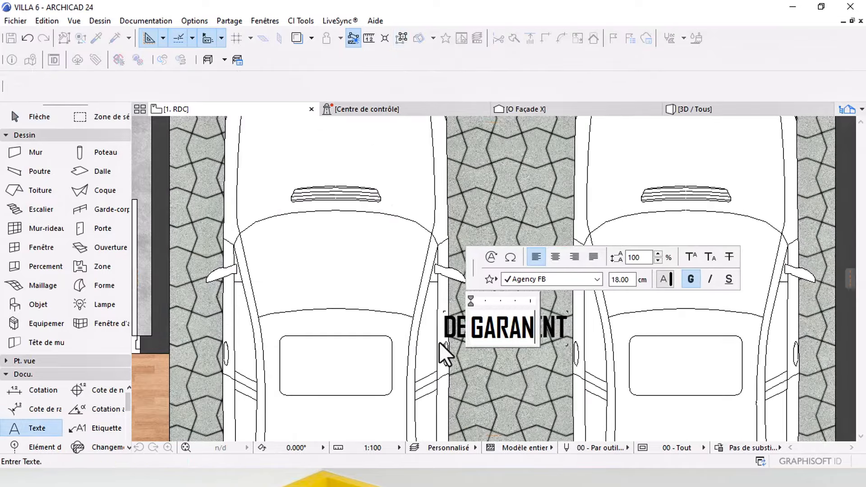
{"action": "key", "text": "BackSpace"}
{"action": "type", "text": "GE"}
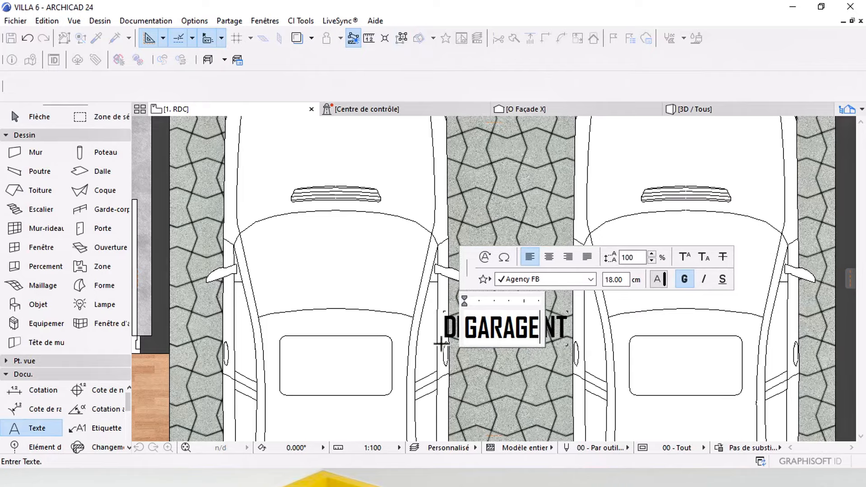